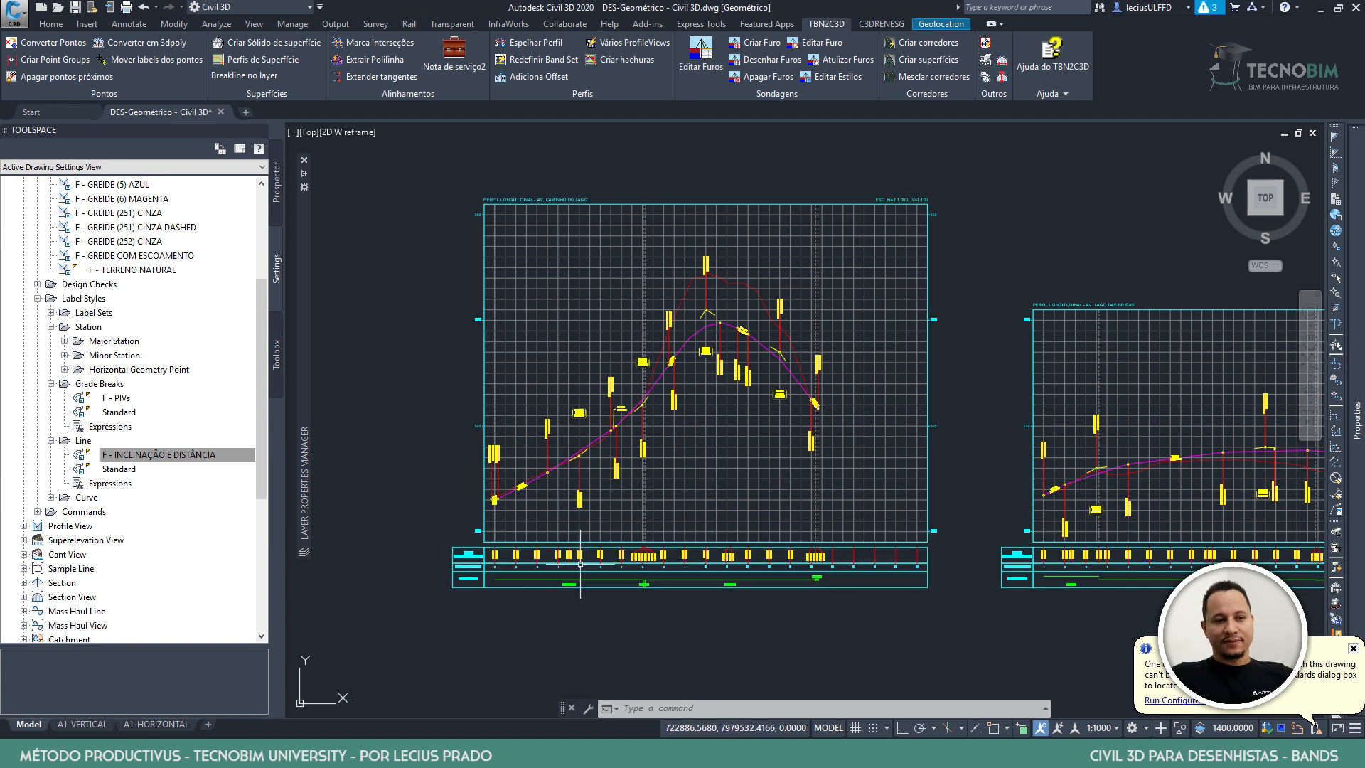
Open the band properties of the Av. Caminho do Lago profile view and widen the Style column to show full names
{"action": "scroll", "coordinate": [581, 564], "scroll_direction": "up", "scroll_amount": 3}
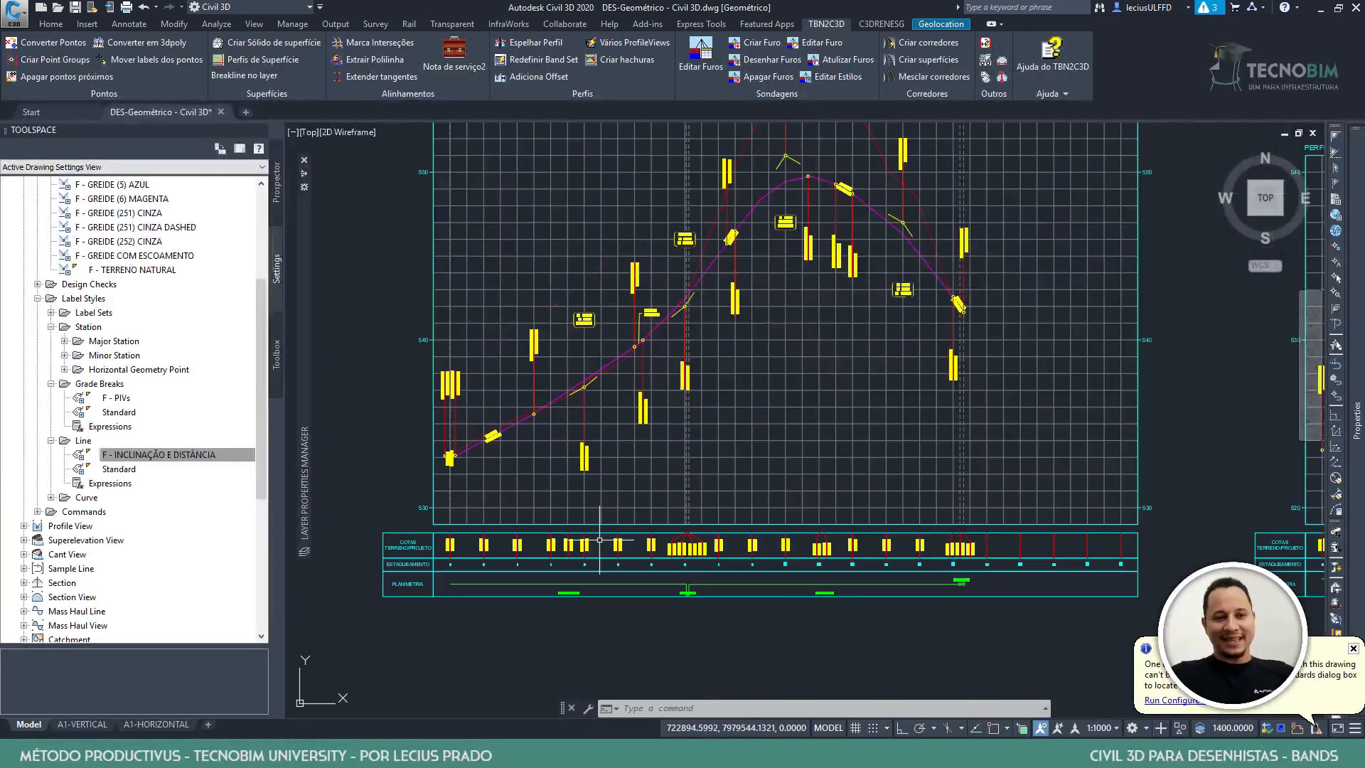
{"action": "middle_click_drag", "start_coordinate": [548, 578], "coordinate": [572, 526]}
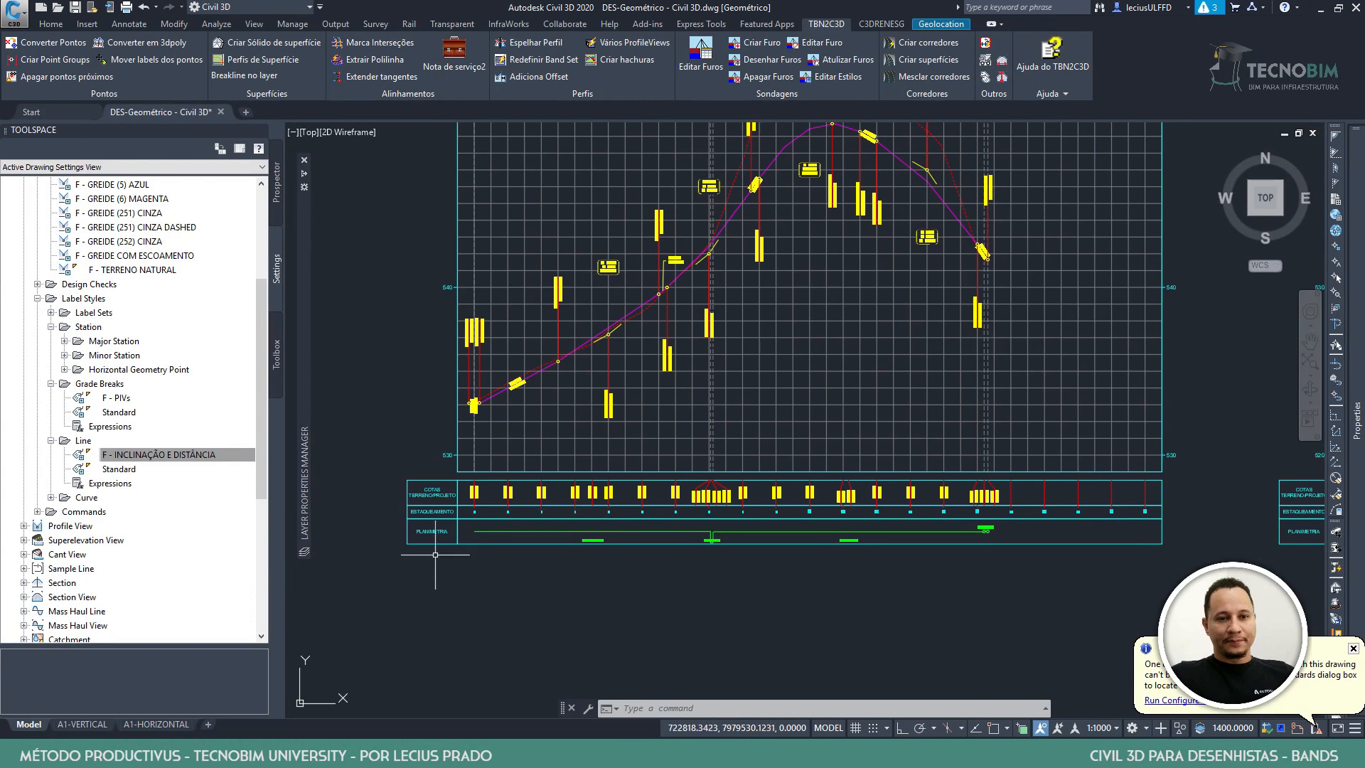
{"action": "scroll", "coordinate": [477, 531], "scroll_direction": "up", "scroll_amount": 2}
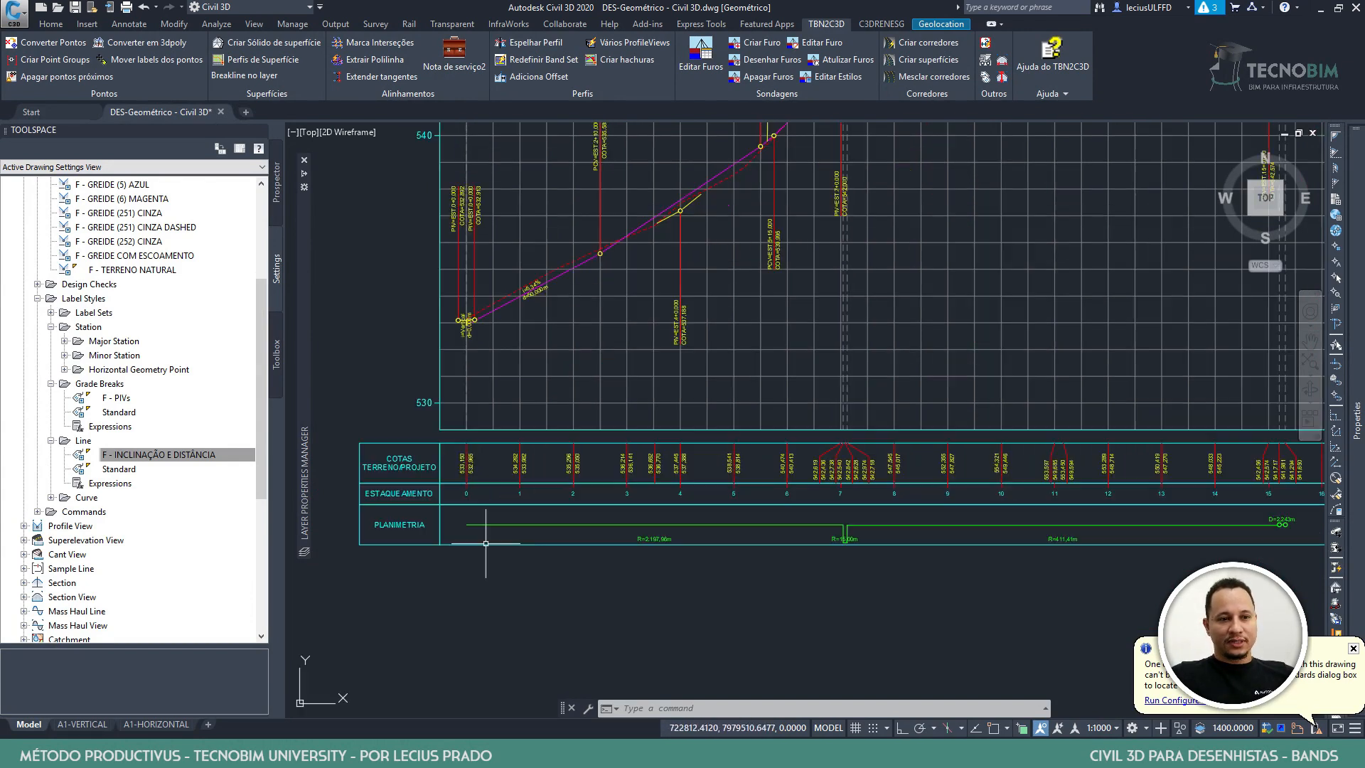
{"action": "scroll", "coordinate": [494, 519], "scroll_direction": "down", "scroll_amount": 3}
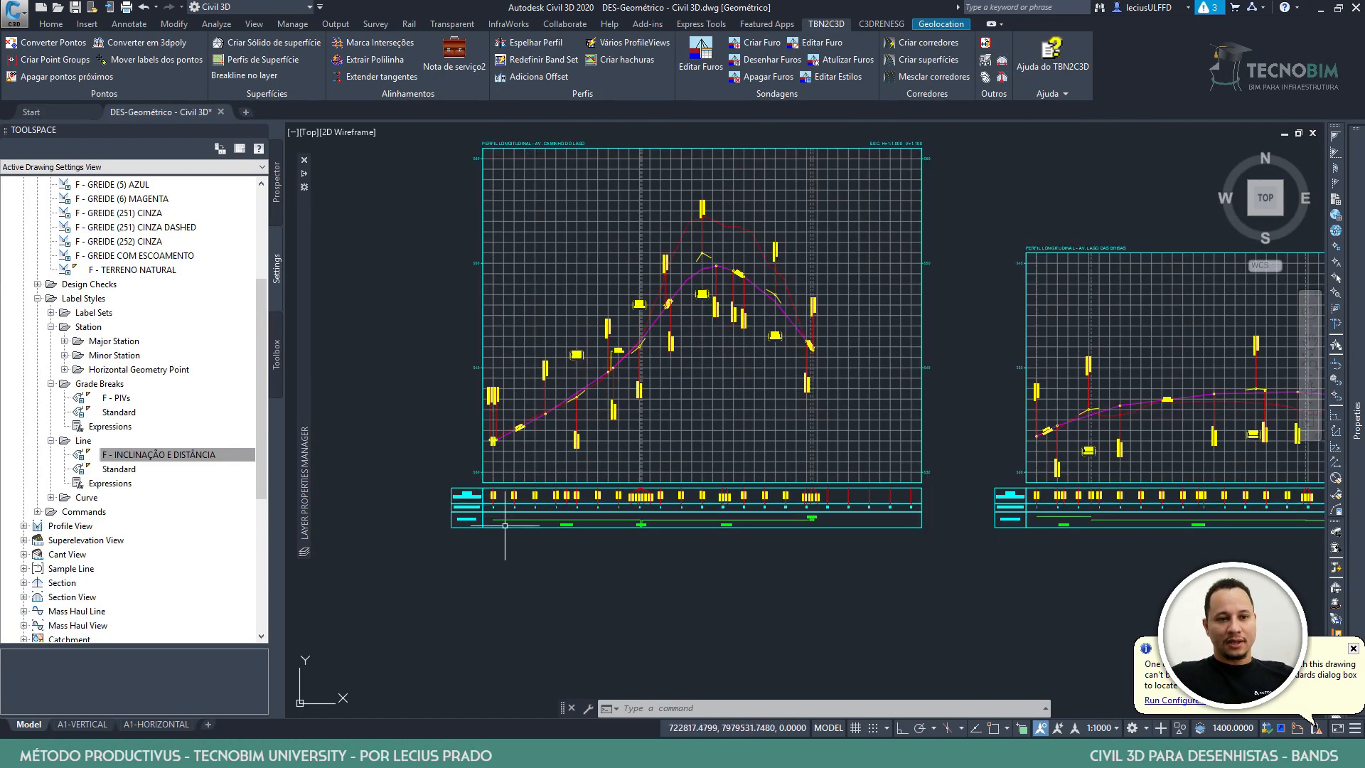
{"action": "scroll", "coordinate": [497, 519], "scroll_direction": "up", "scroll_amount": 3}
{"action": "scroll", "coordinate": [491, 519], "scroll_direction": "down", "scroll_amount": 2}
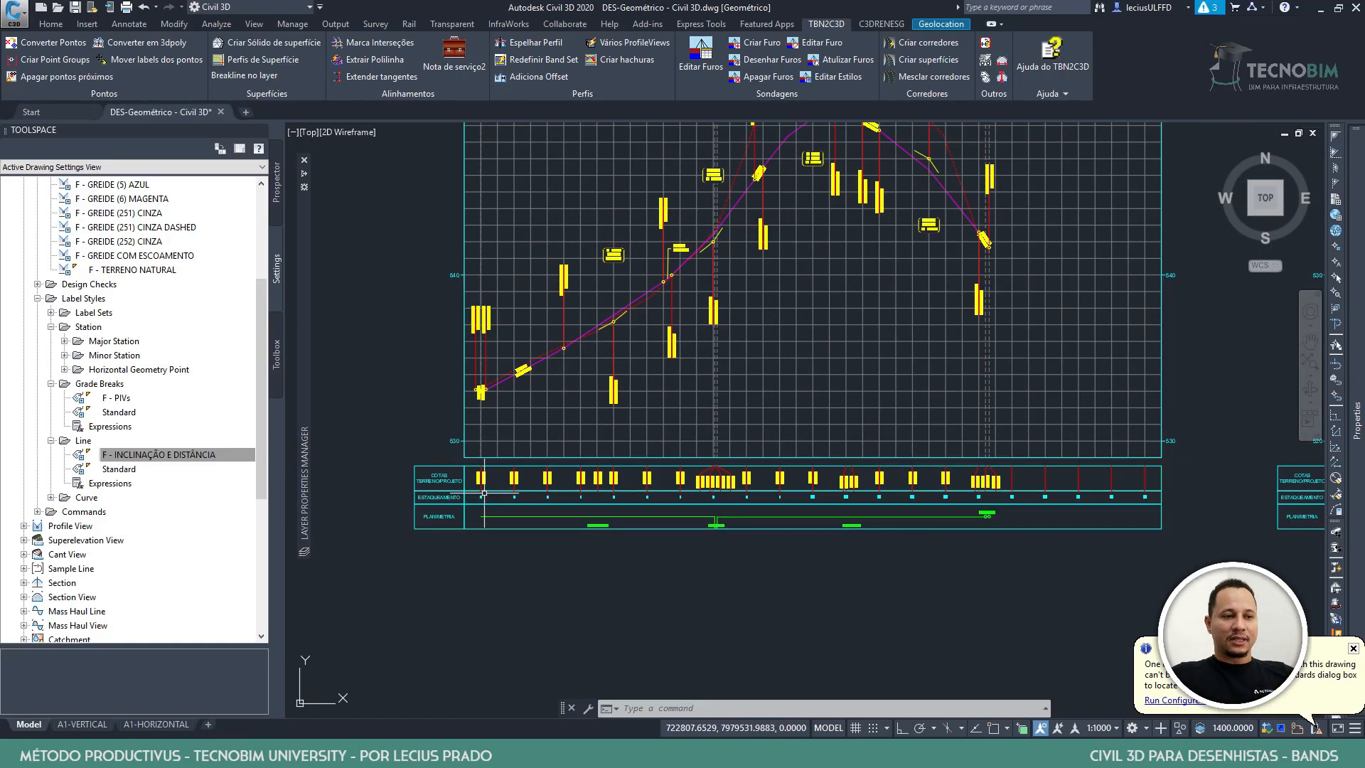
{"action": "scroll", "coordinate": [487, 493], "scroll_direction": "up", "scroll_amount": 2}
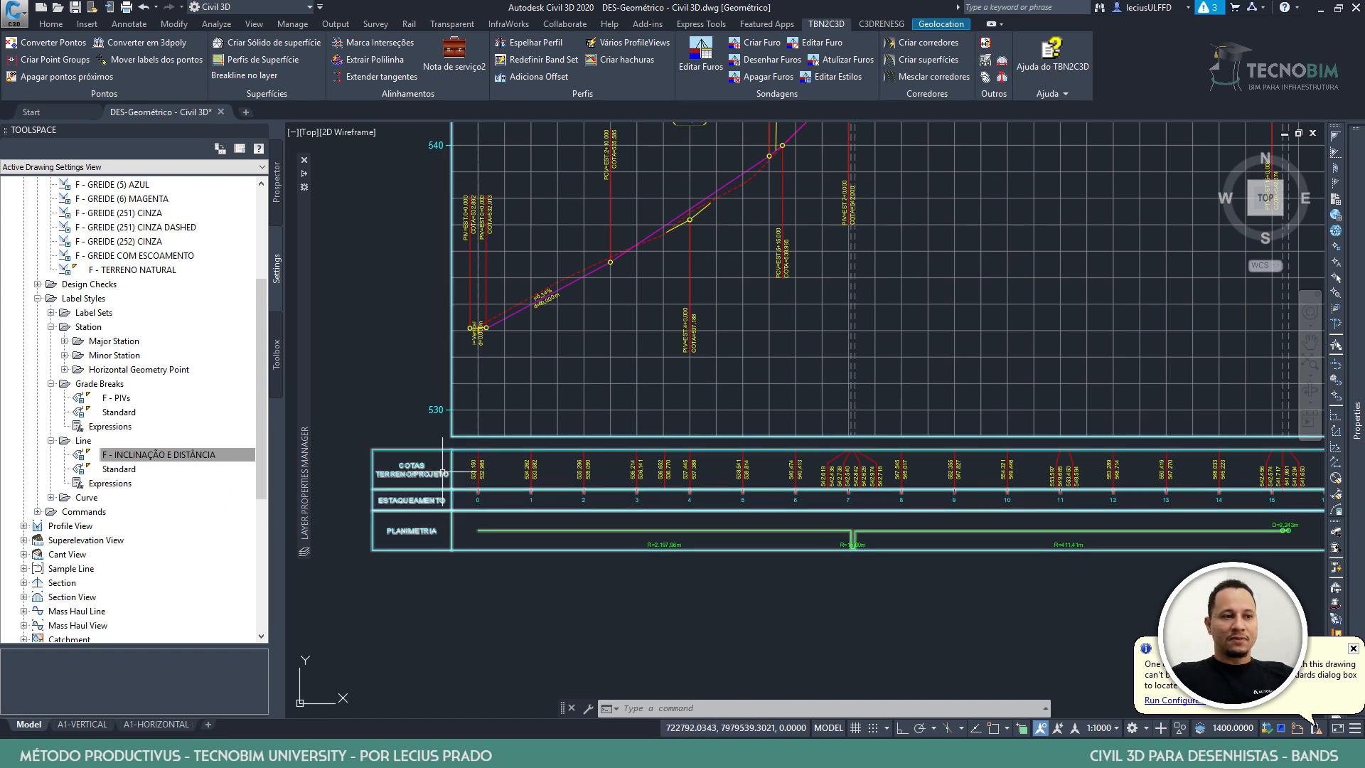
{"action": "left_click", "coordinate": [451, 374]}
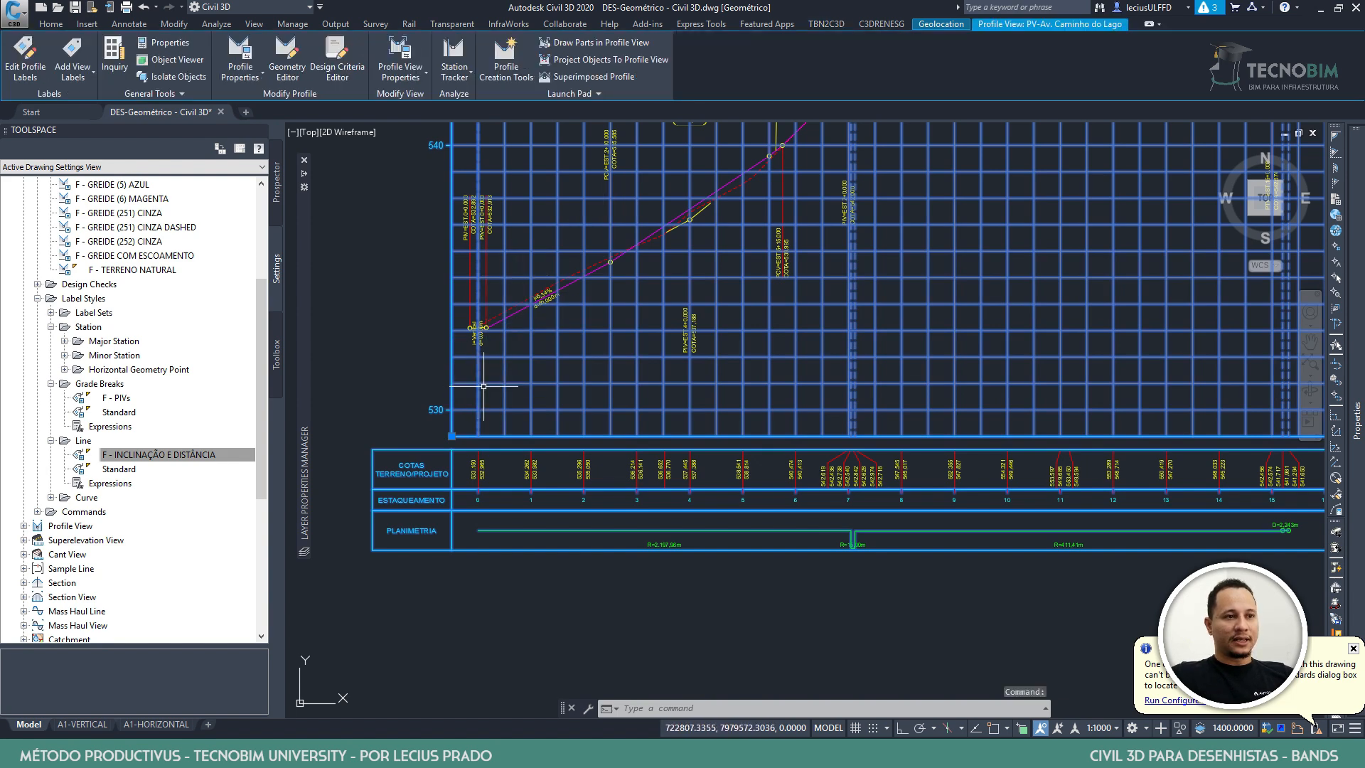
{"action": "left_click", "coordinate": [404, 55]}
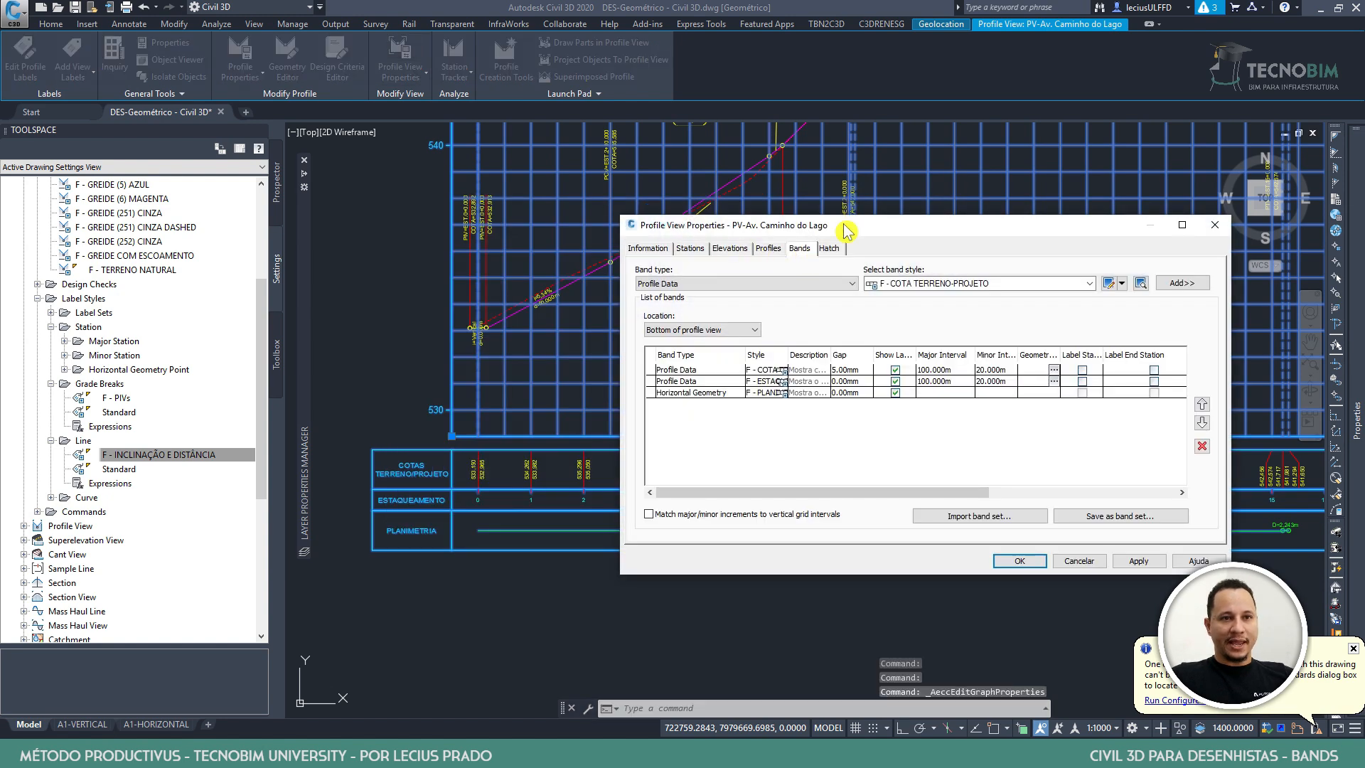
{"action": "left_click_drag", "start_coordinate": [838, 226], "coordinate": [556, 90]}
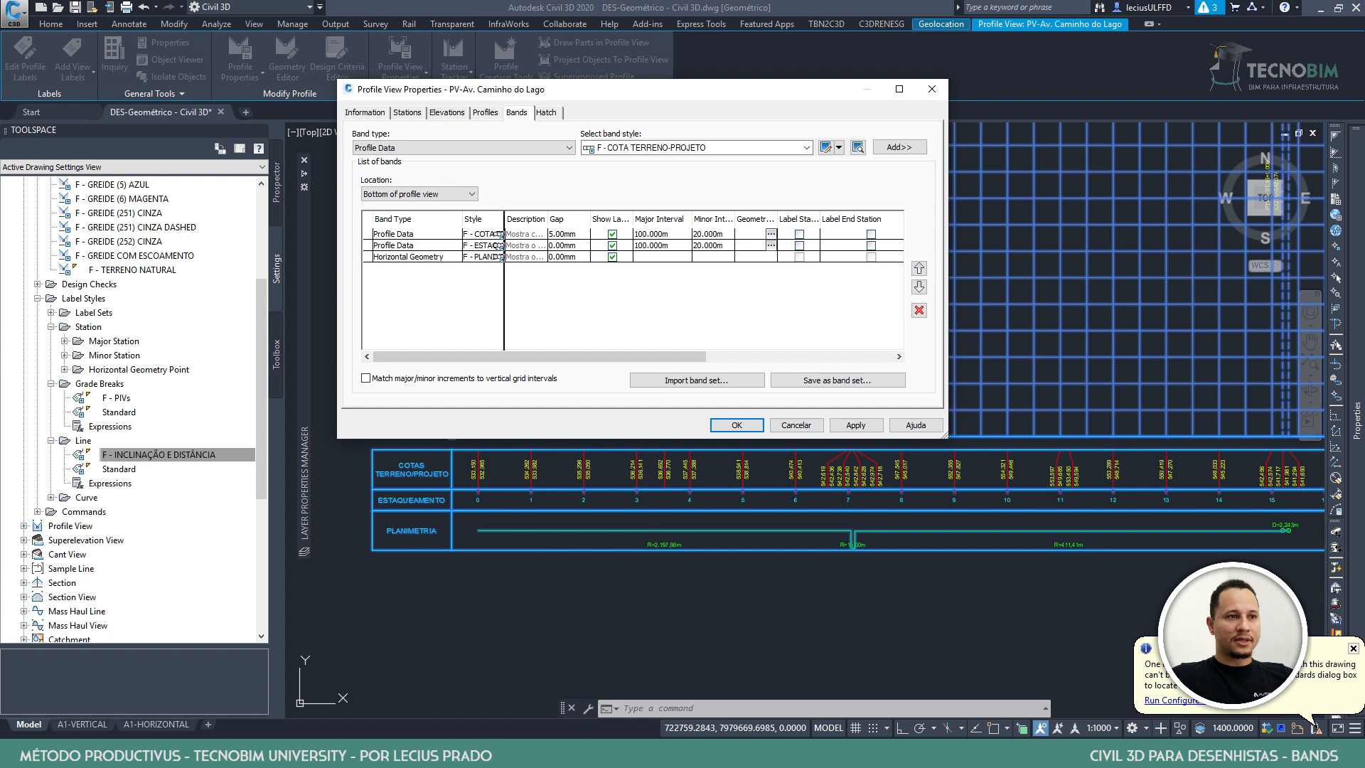
{"action": "left_click_drag", "start_coordinate": [503, 235], "coordinate": [599, 222]}
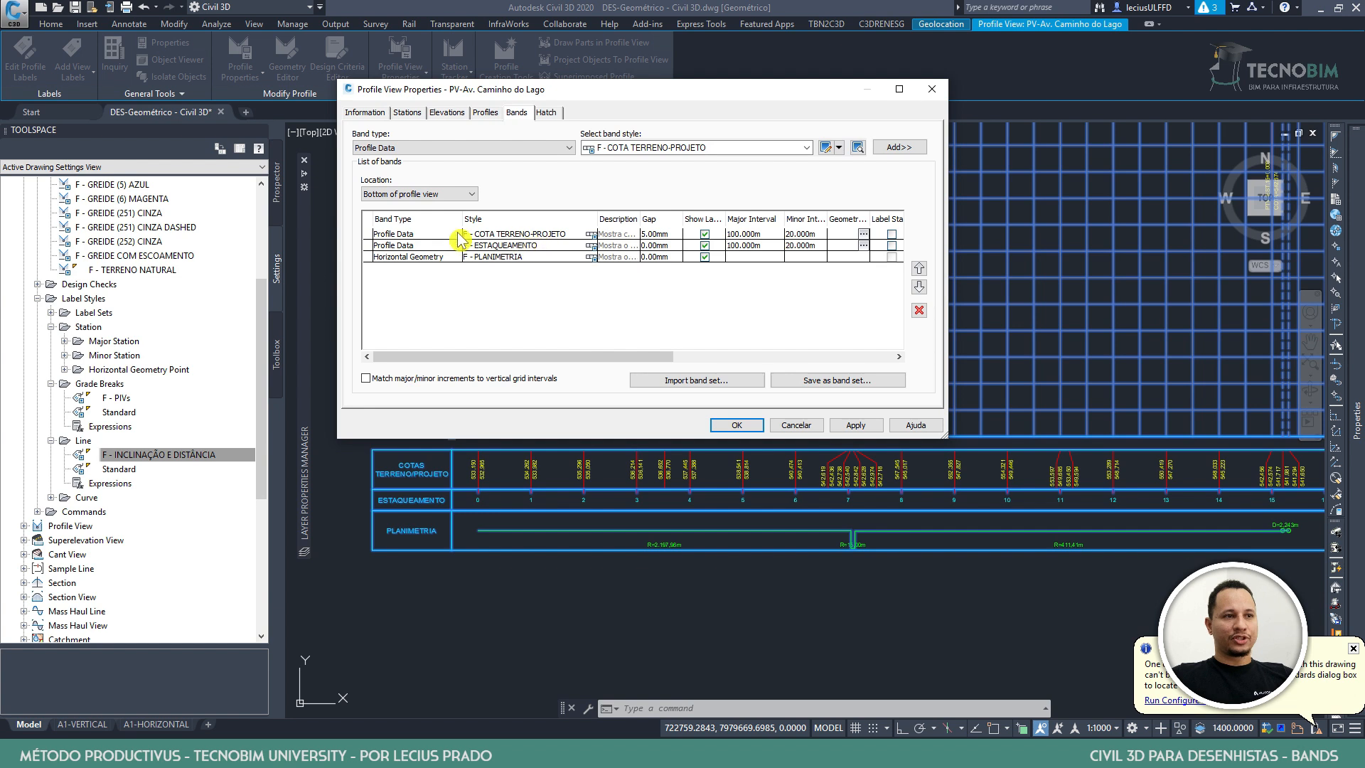
Examine the F - COTA TERRENO-PROJETO, F - ESTAQUEAMENTO and F - PLANIMETRIA entries against the bands drawn below the profile view
{"action": "left_click", "coordinate": [400, 236]}
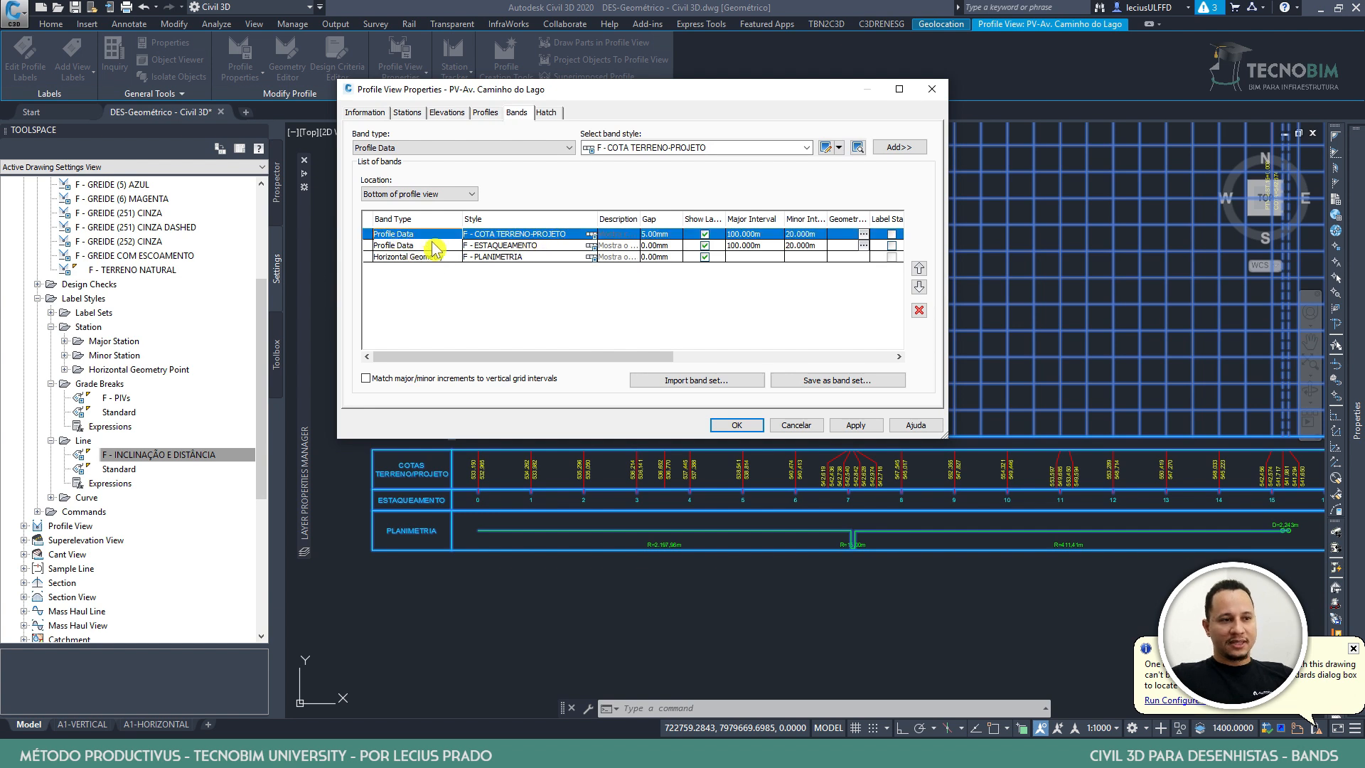
{"action": "left_click", "coordinate": [499, 247]}
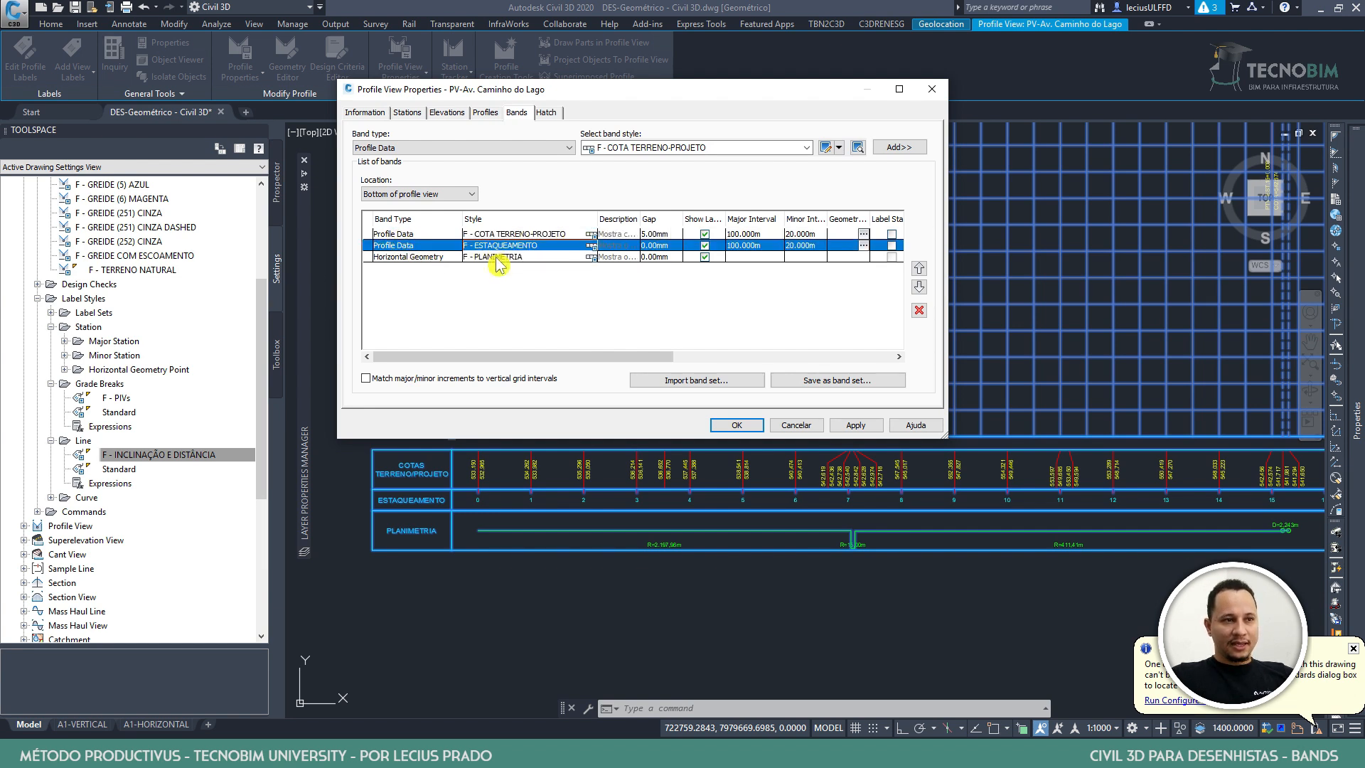
{"action": "left_click", "coordinate": [497, 257]}
{"action": "left_click", "coordinate": [501, 234]}
{"action": "left_click", "coordinate": [499, 244]}
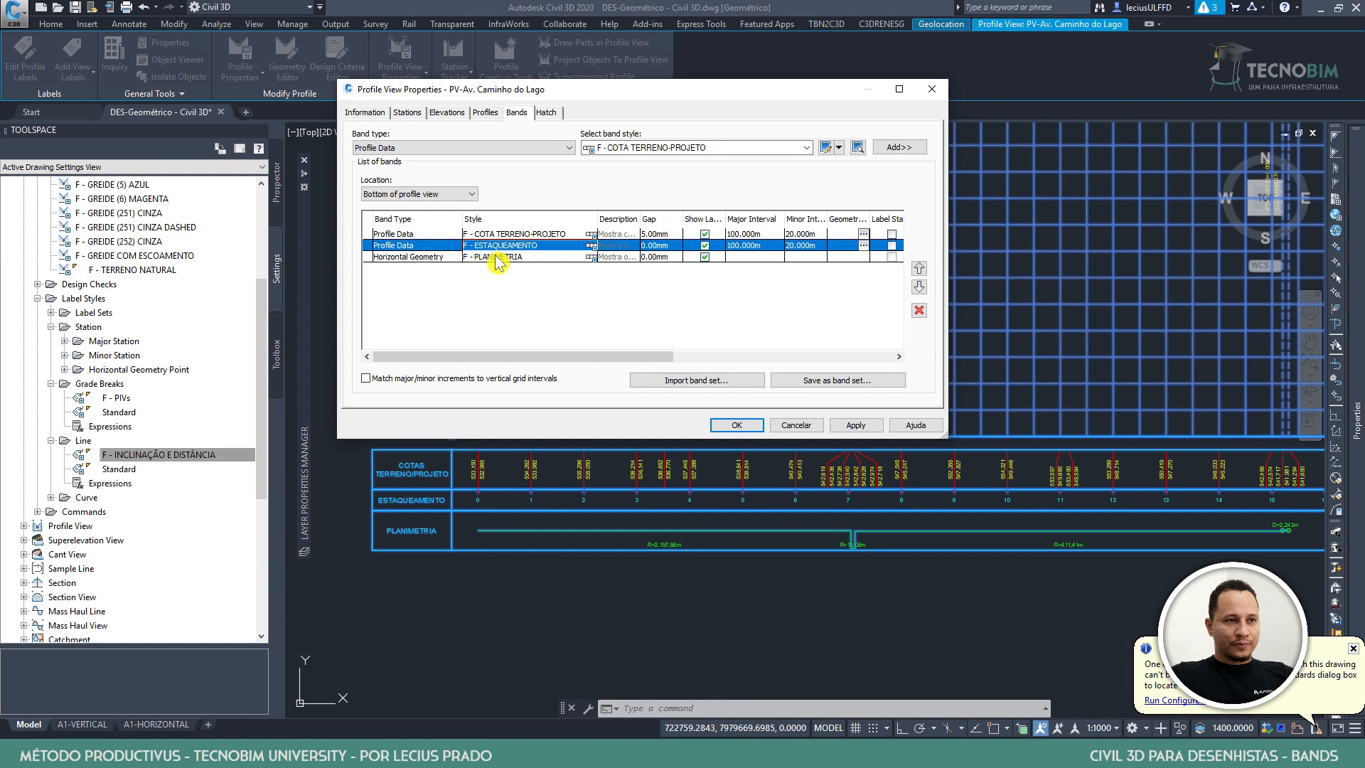
{"action": "left_click", "coordinate": [499, 258]}
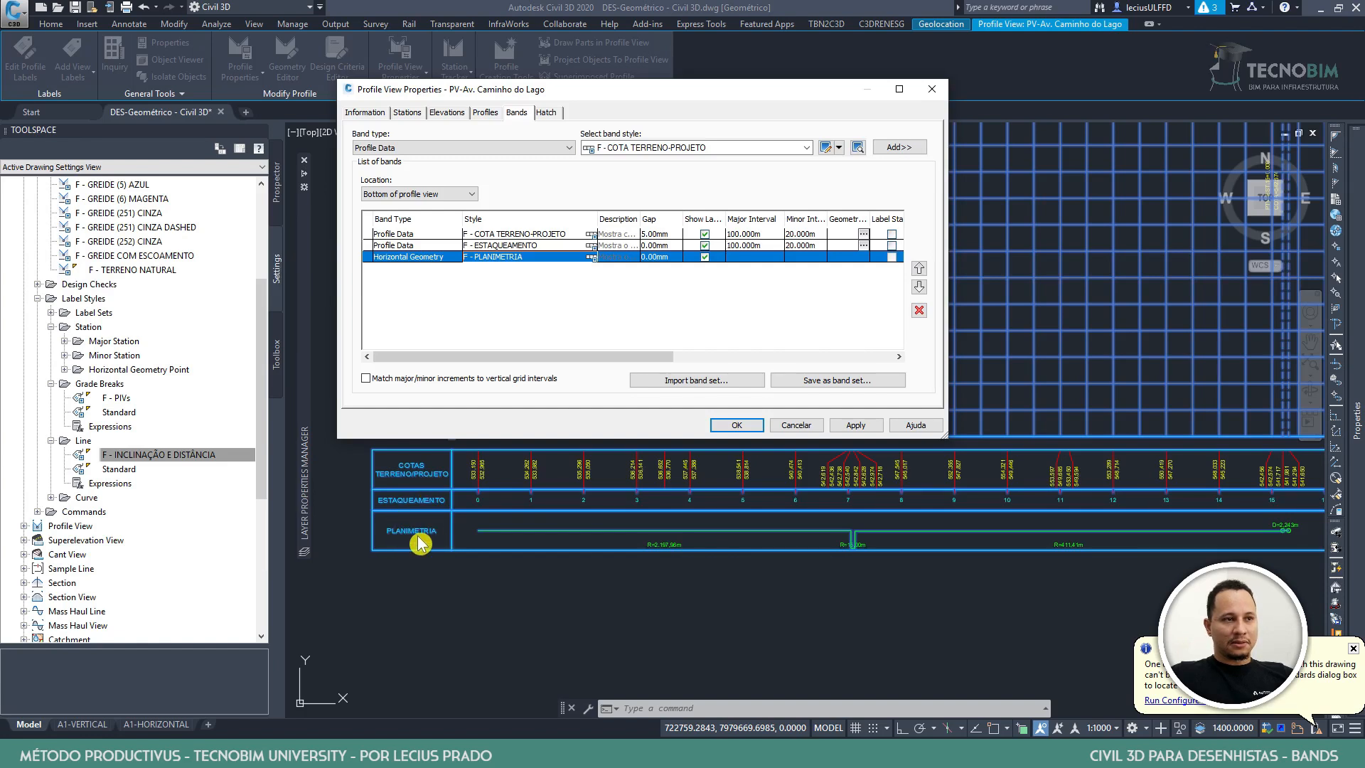
{"action": "left_click", "coordinate": [506, 234]}
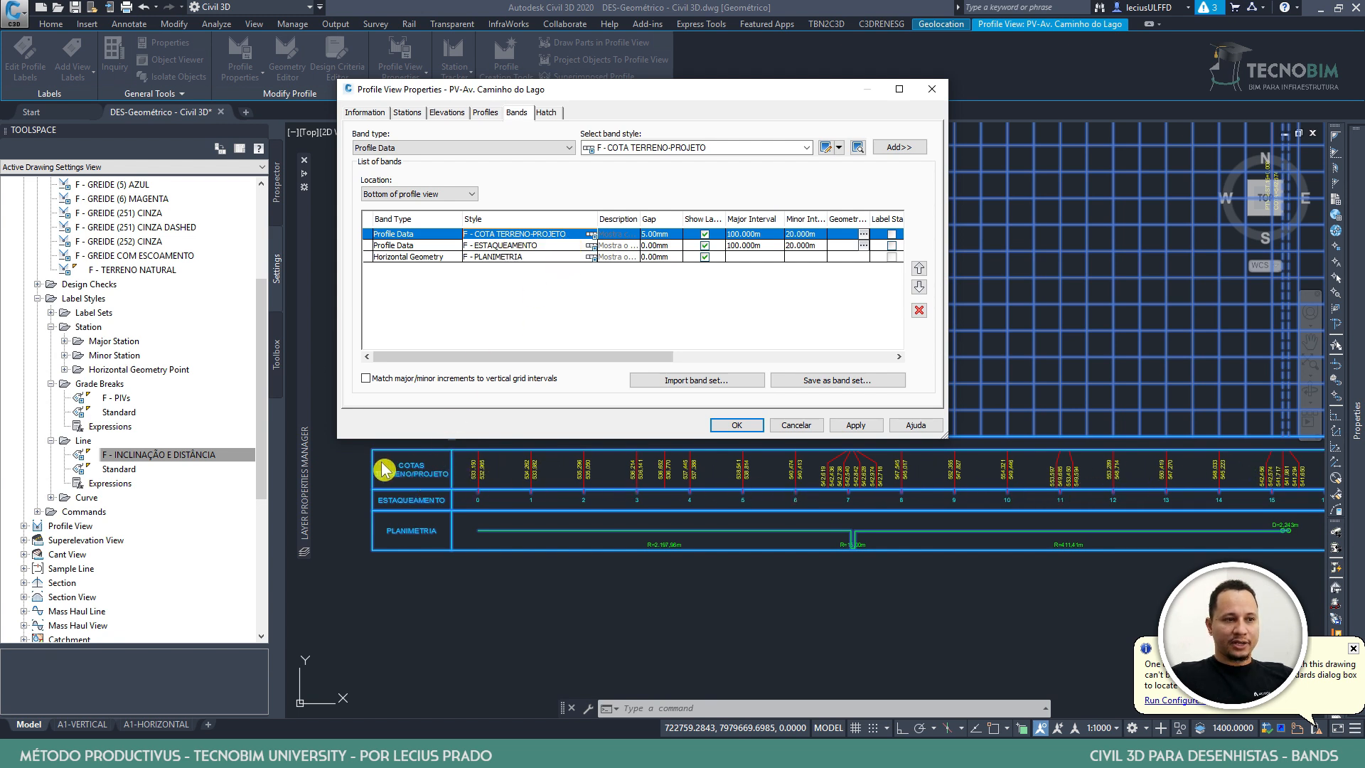
{"action": "left_click", "coordinate": [509, 247]}
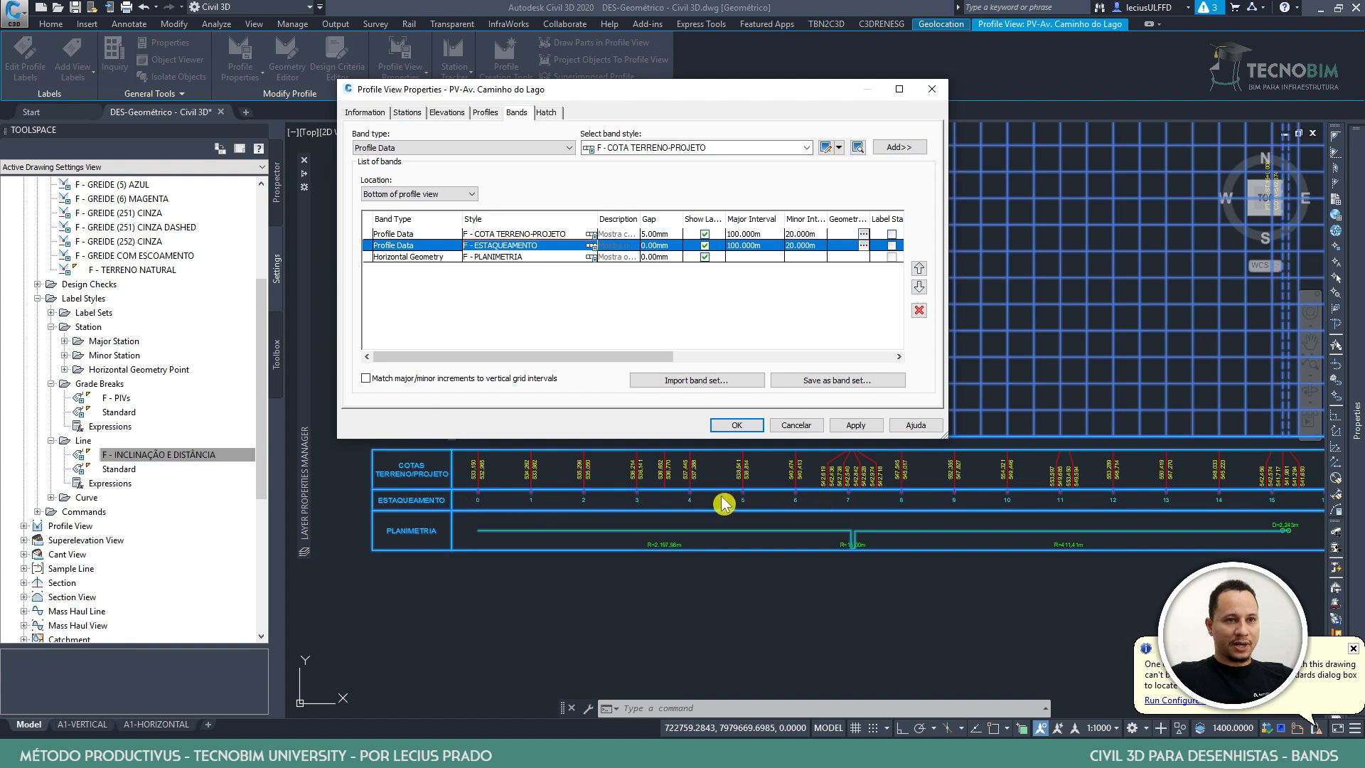
{"action": "left_click", "coordinate": [430, 257]}
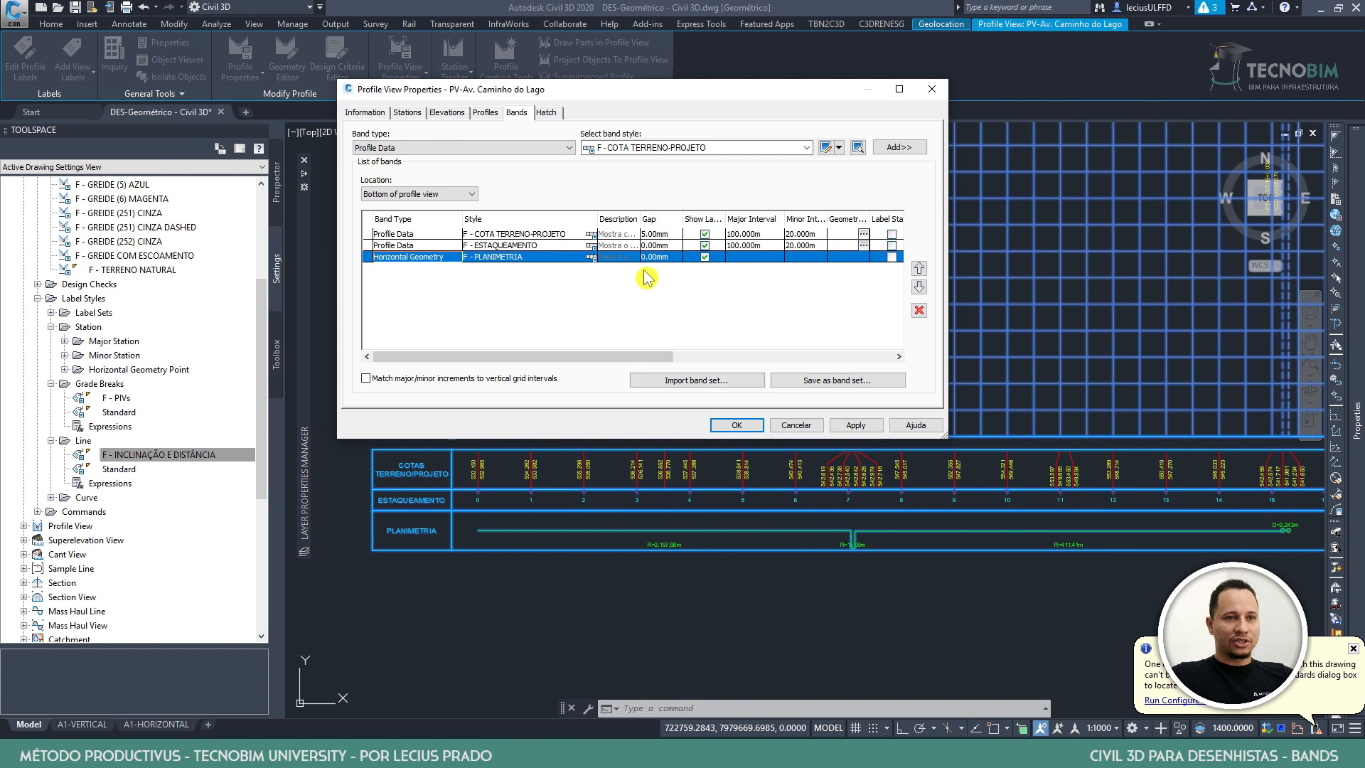
Set the minor interval of the F - COTA TERRENO-PROJETO band to 10 m and apply the change
{"action": "left_click_drag", "start_coordinate": [571, 356], "coordinate": [681, 369]}
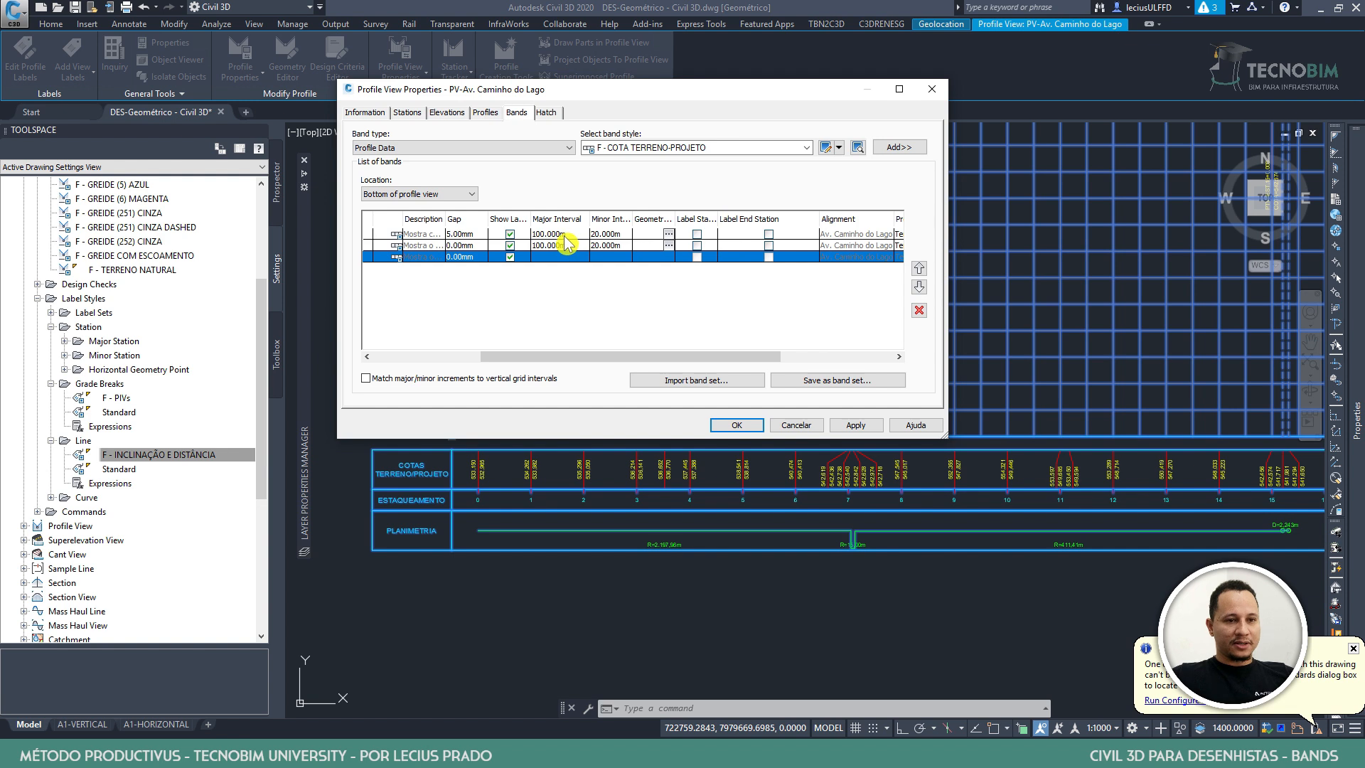
{"action": "left_click", "coordinate": [611, 235]}
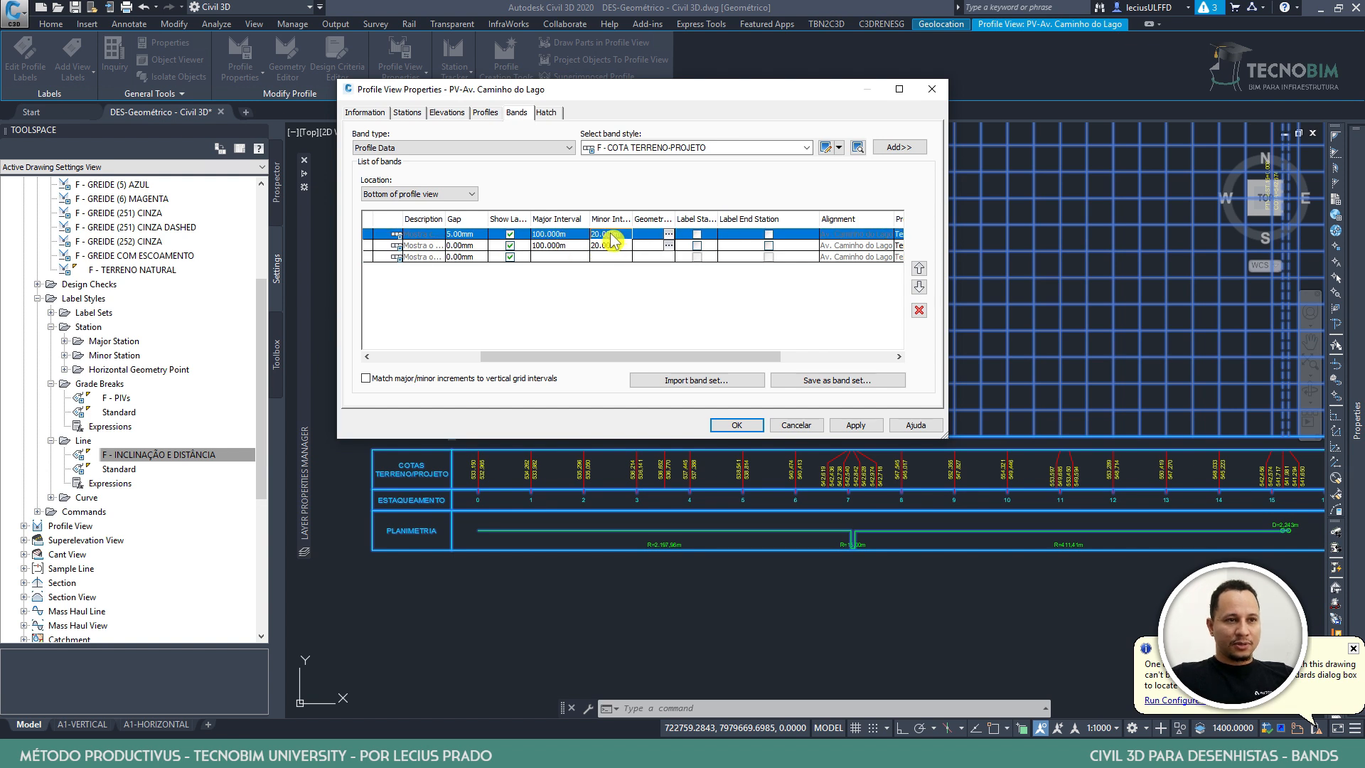
{"action": "left_click", "coordinate": [619, 236]}
{"action": "type", "text": "10"}
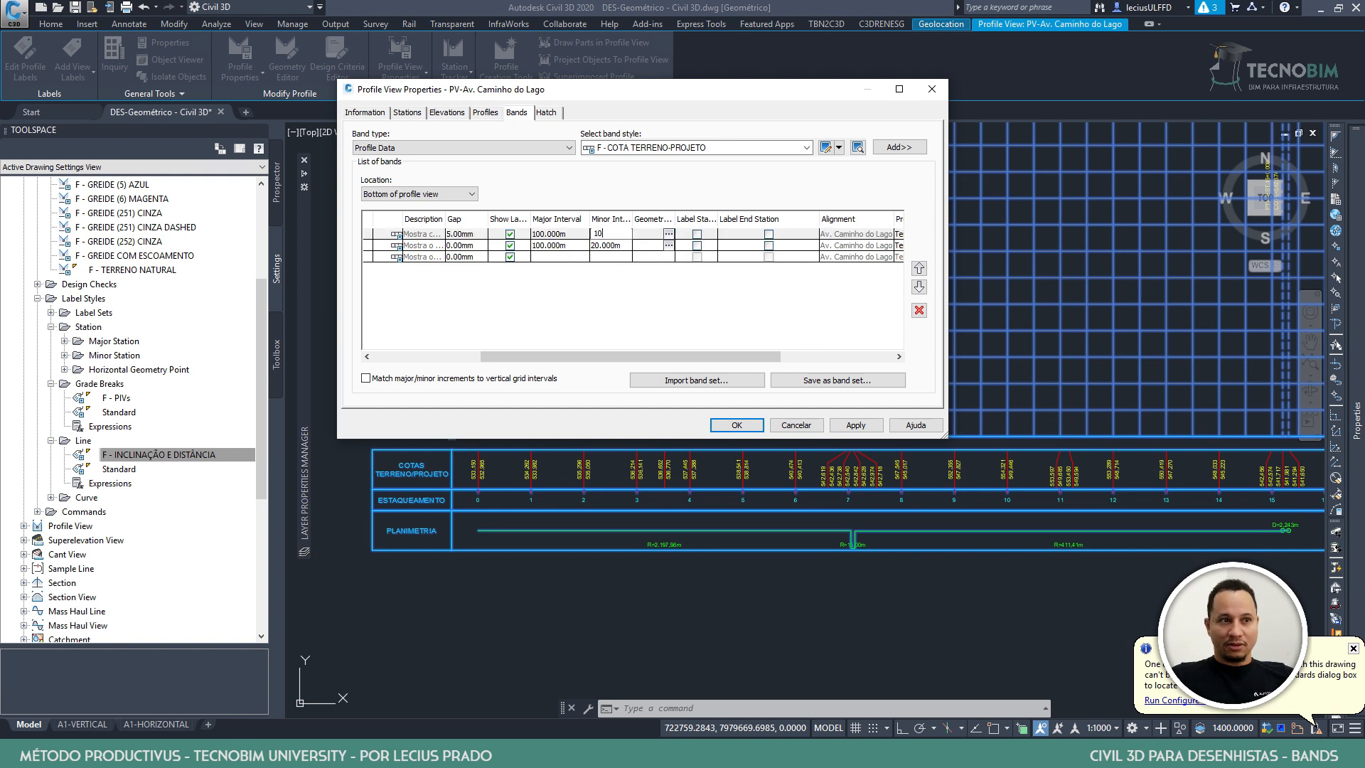
{"action": "left_click", "coordinate": [856, 425]}
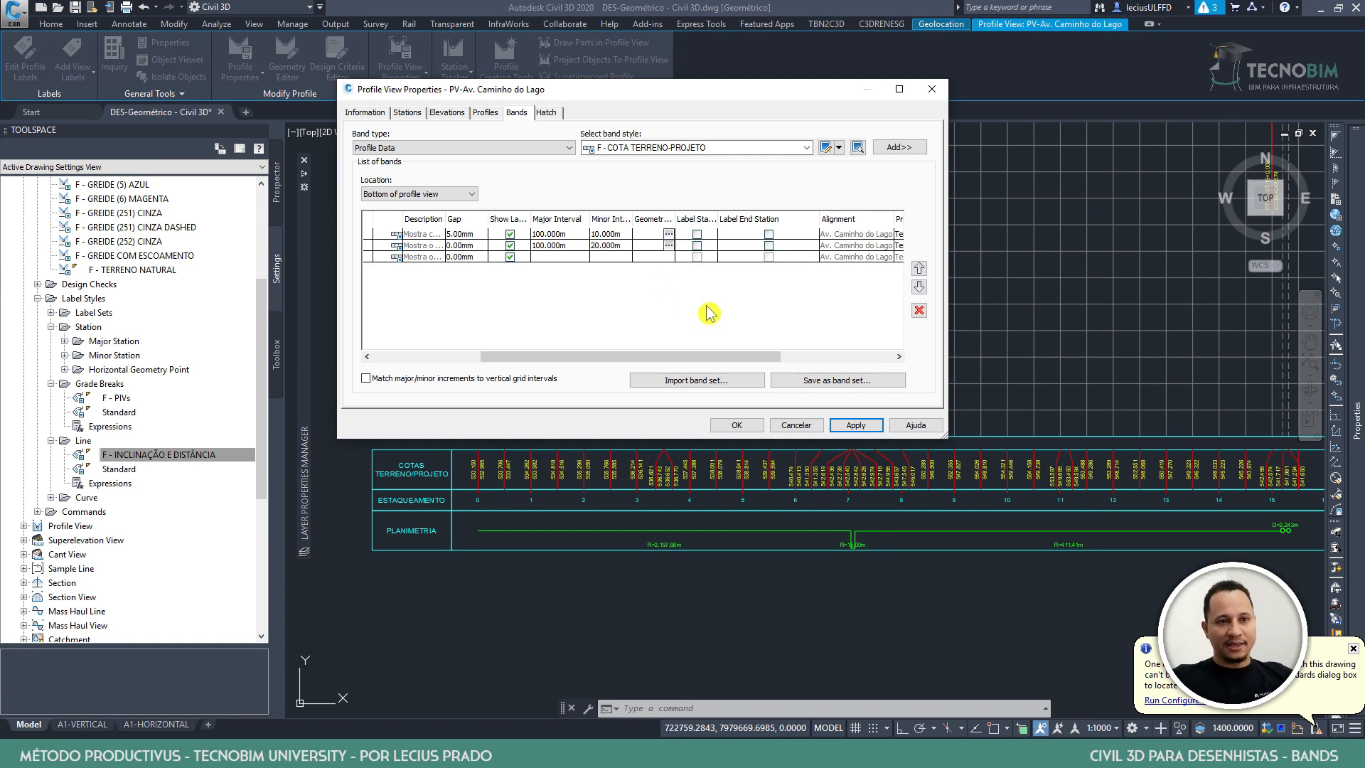
View the options for saving the bands as a new band set, cancel without saving and close the profile view properties
{"action": "left_click", "coordinate": [833, 387]}
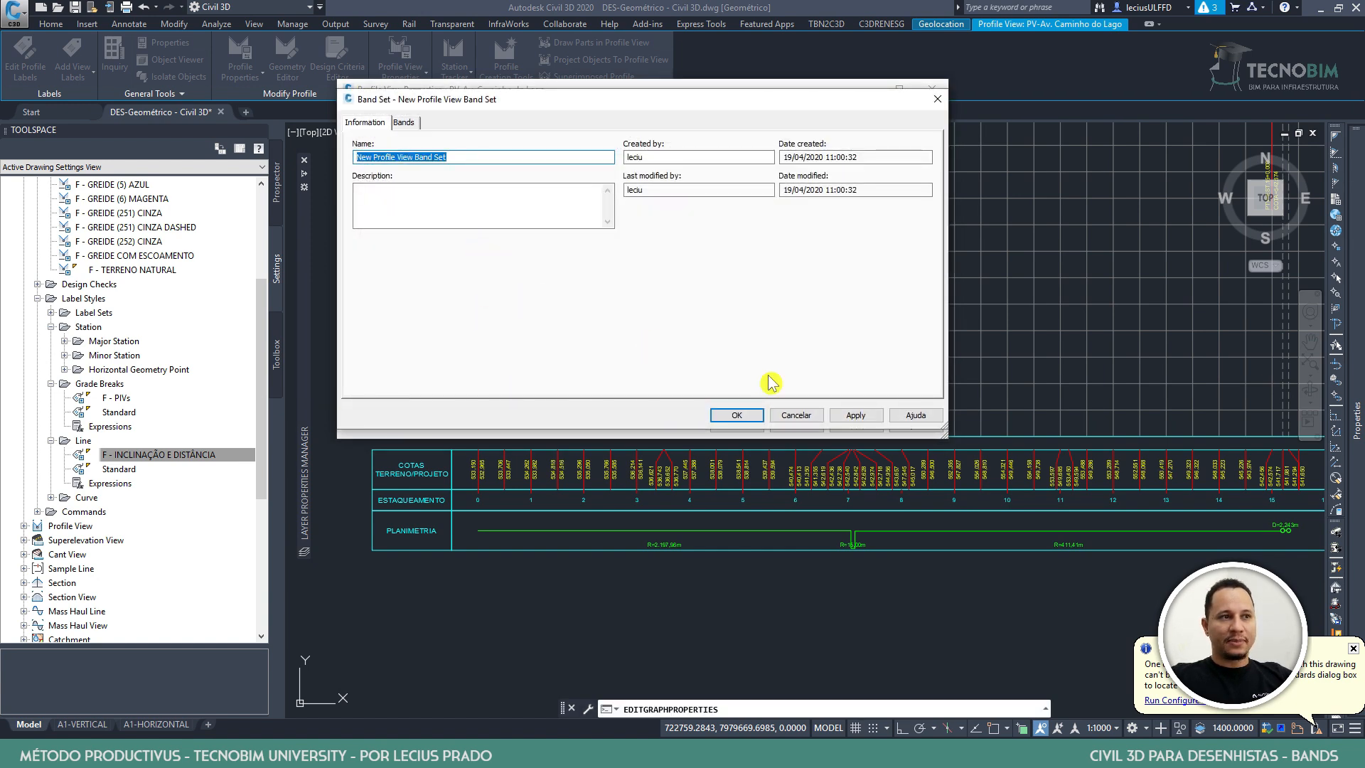
{"action": "left_click", "coordinate": [790, 416]}
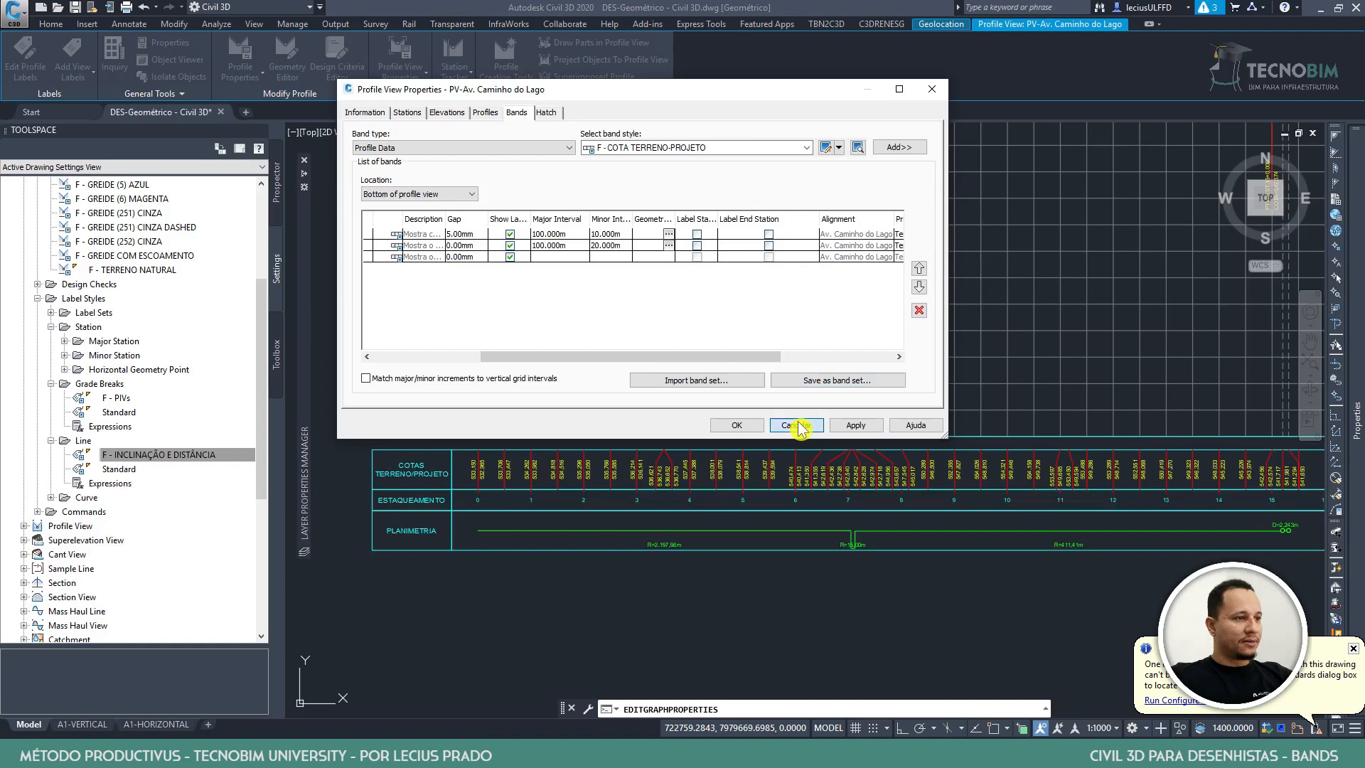
{"action": "left_click", "coordinate": [796, 425]}
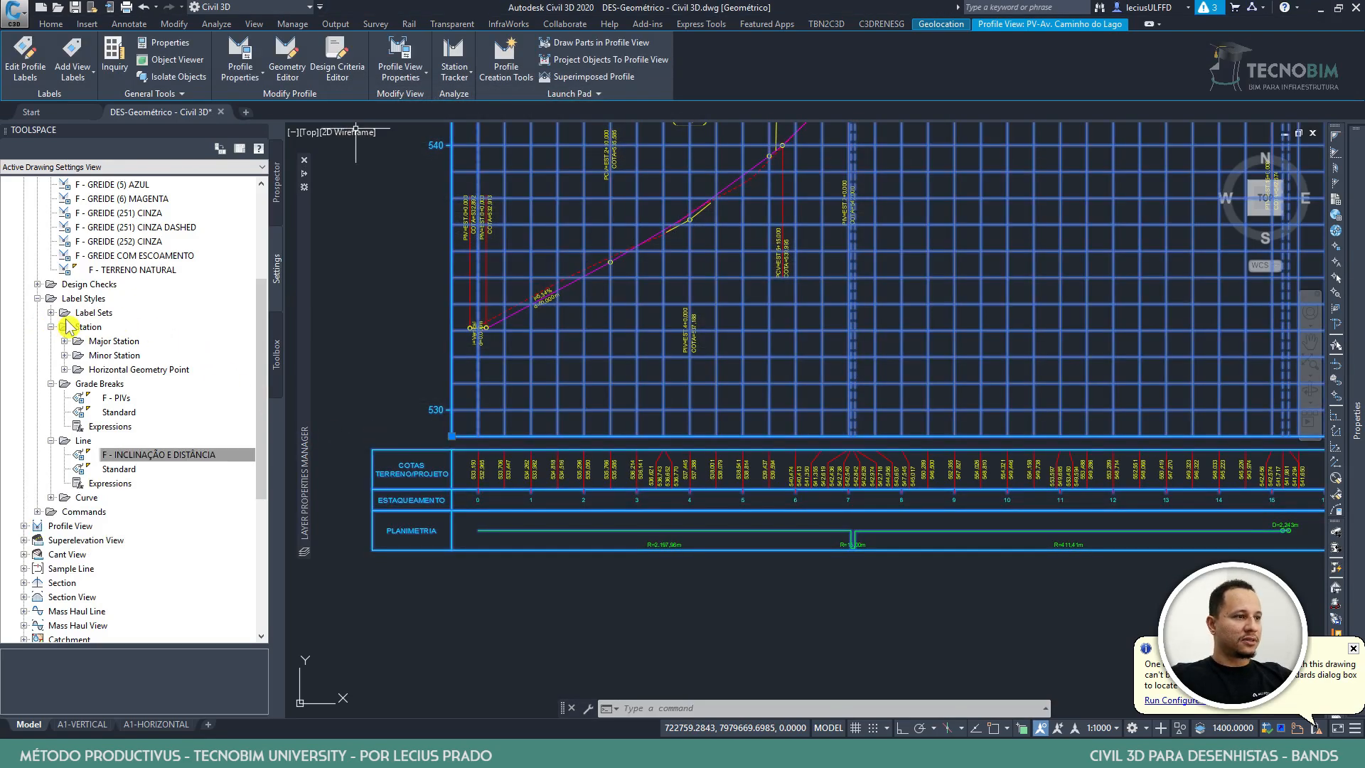
Collapse the Profile style folders in the drawing settings and expand the Band Sets of the Profile View band styles
{"action": "scroll", "coordinate": [72, 328], "scroll_direction": "up", "scroll_amount": 4}
{"action": "scroll", "coordinate": [71, 329], "scroll_direction": "down", "scroll_amount": 3}
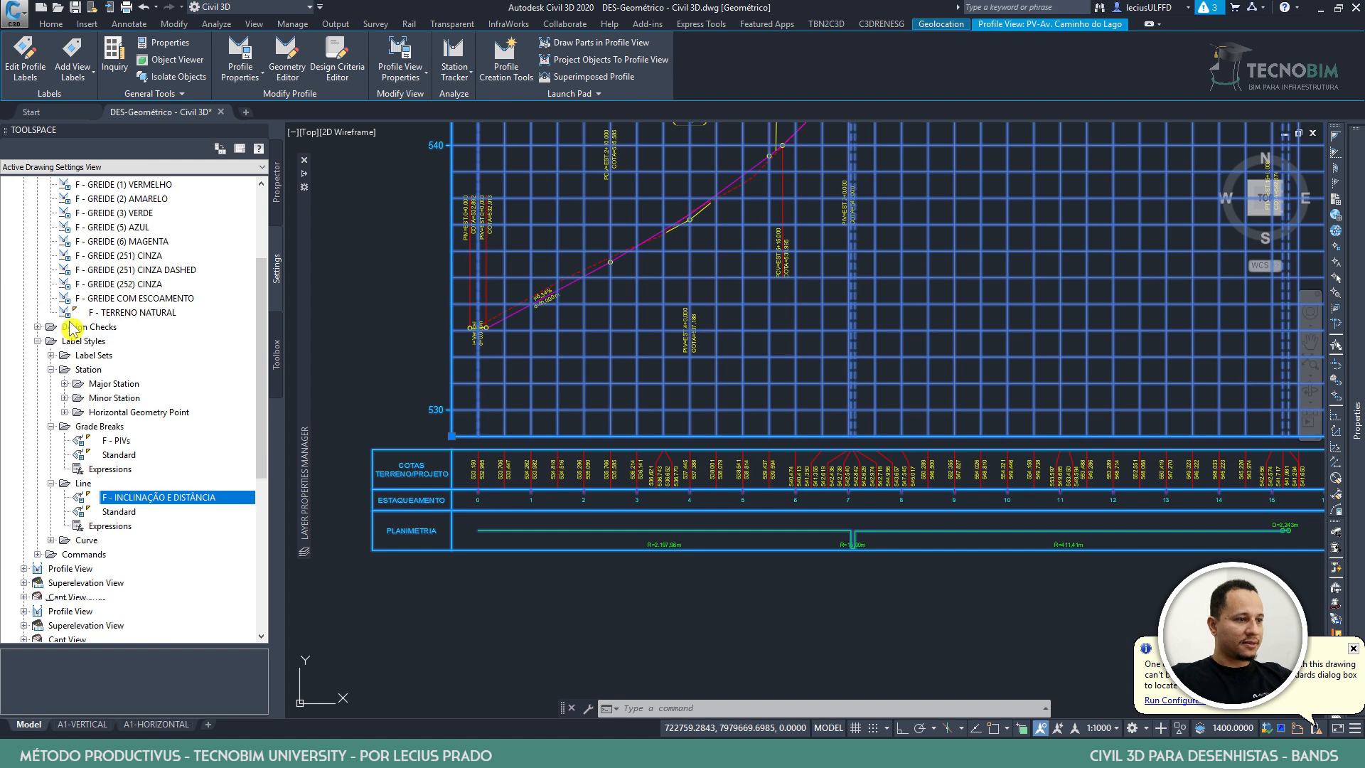
{"action": "scroll", "coordinate": [29, 298], "scroll_direction": "up", "scroll_amount": 2}
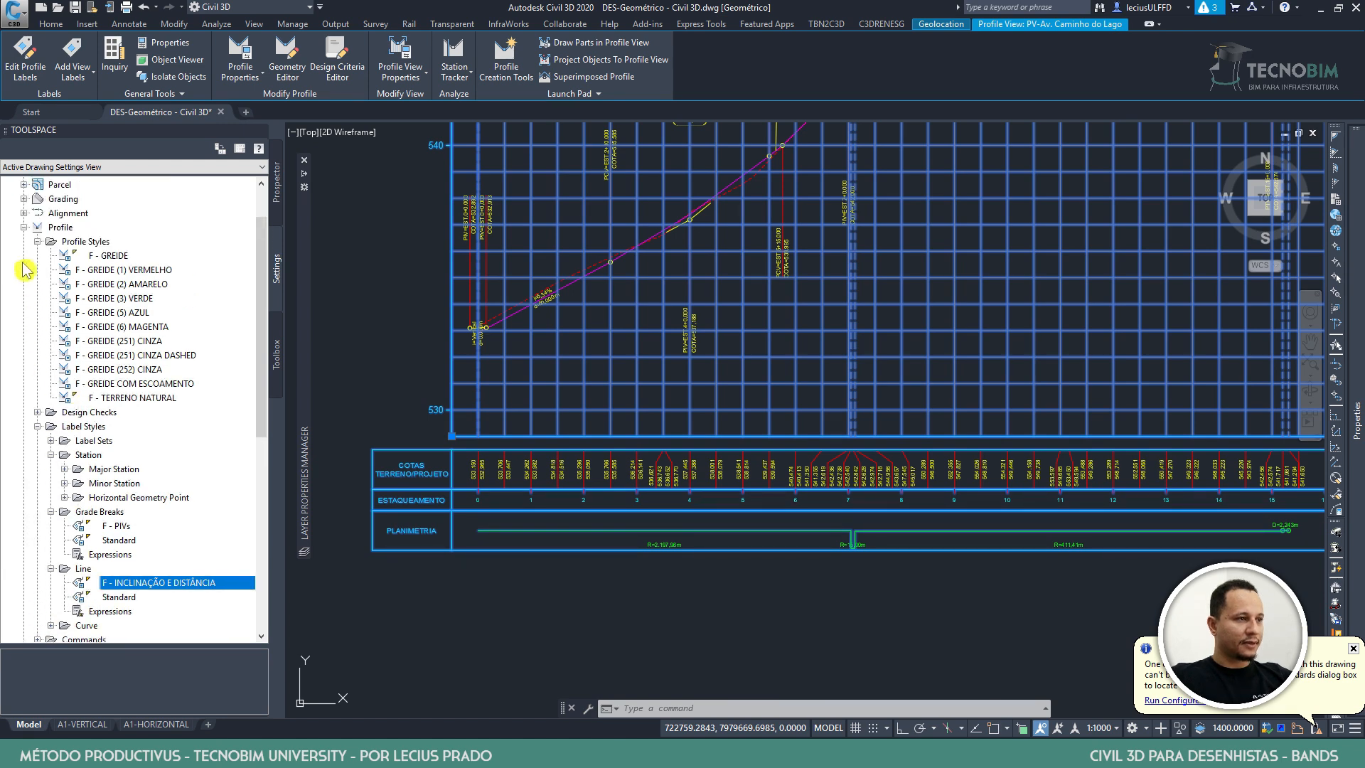
{"action": "left_click", "coordinate": [37, 241]}
{"action": "left_click", "coordinate": [37, 270]}
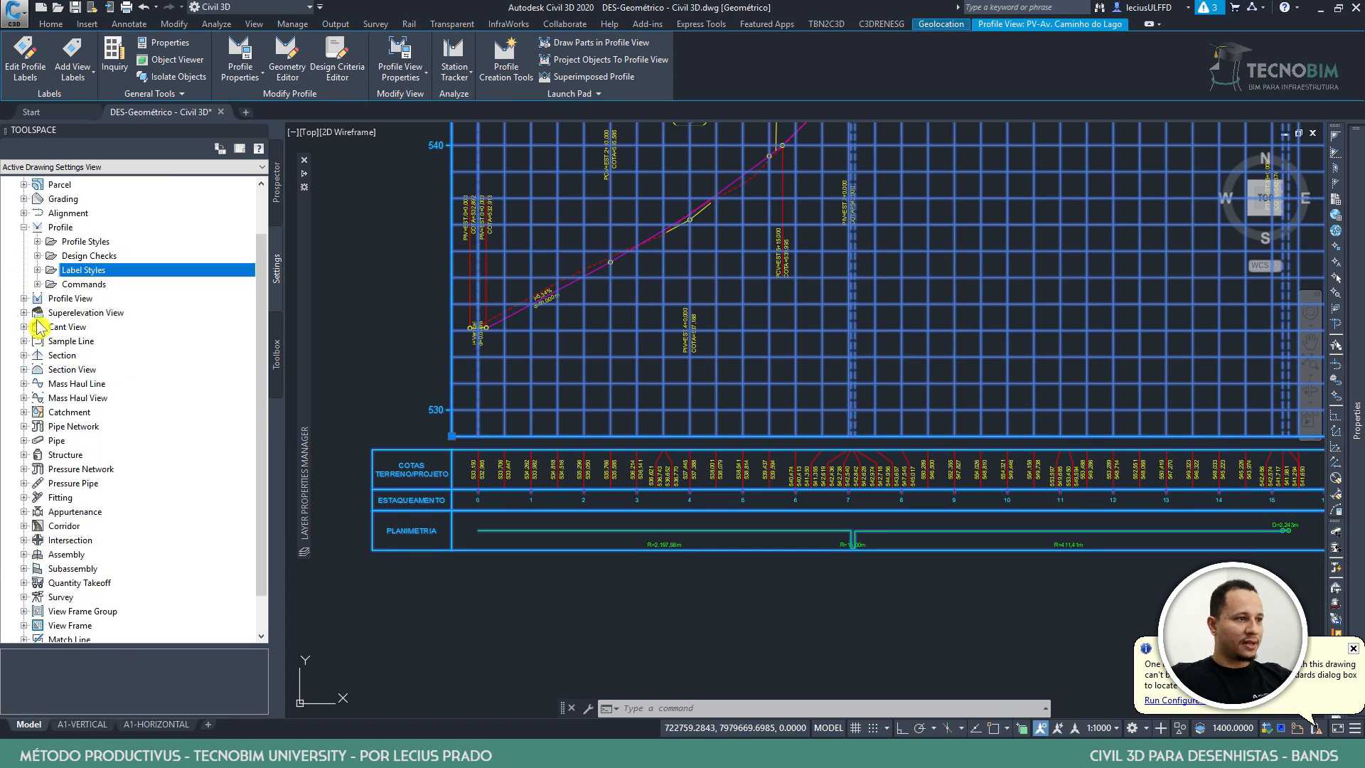
{"action": "left_click", "coordinate": [24, 298]}
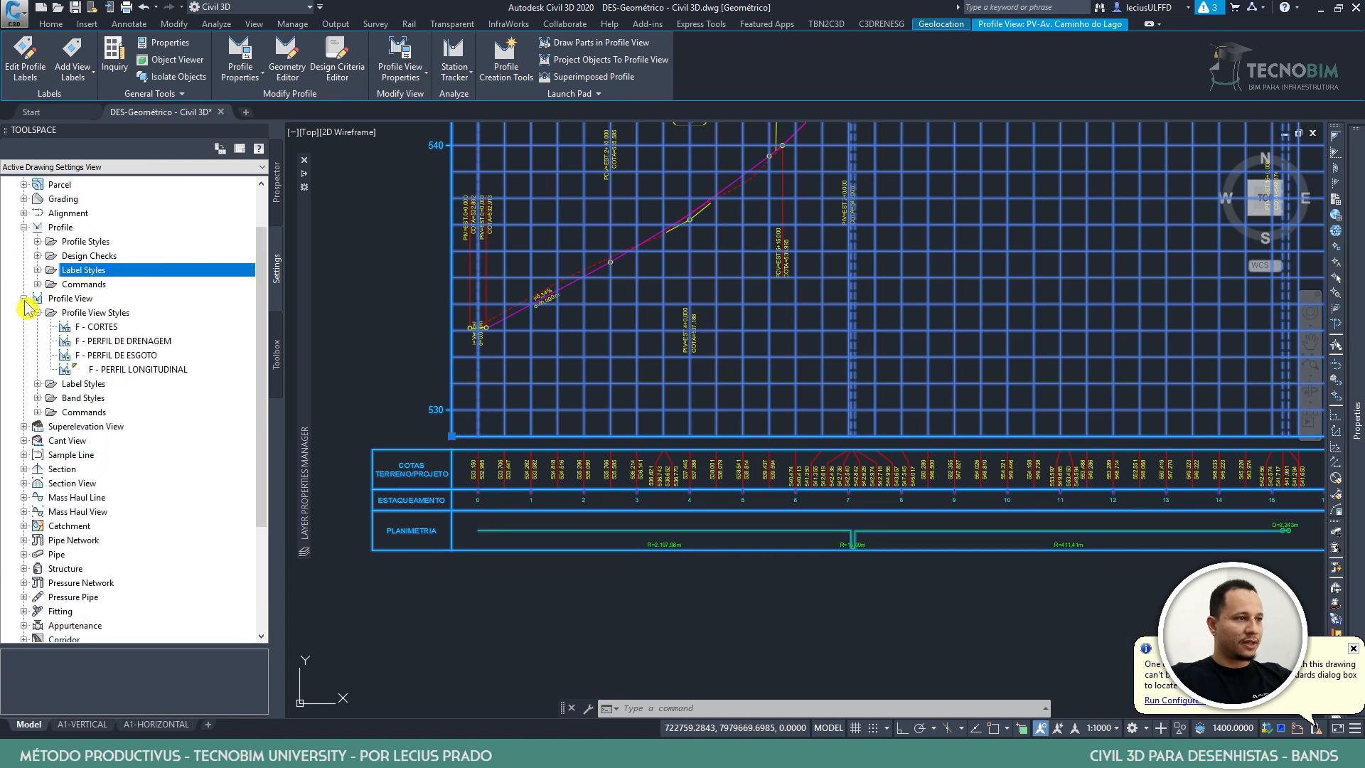
{"action": "left_click", "coordinate": [37, 398]}
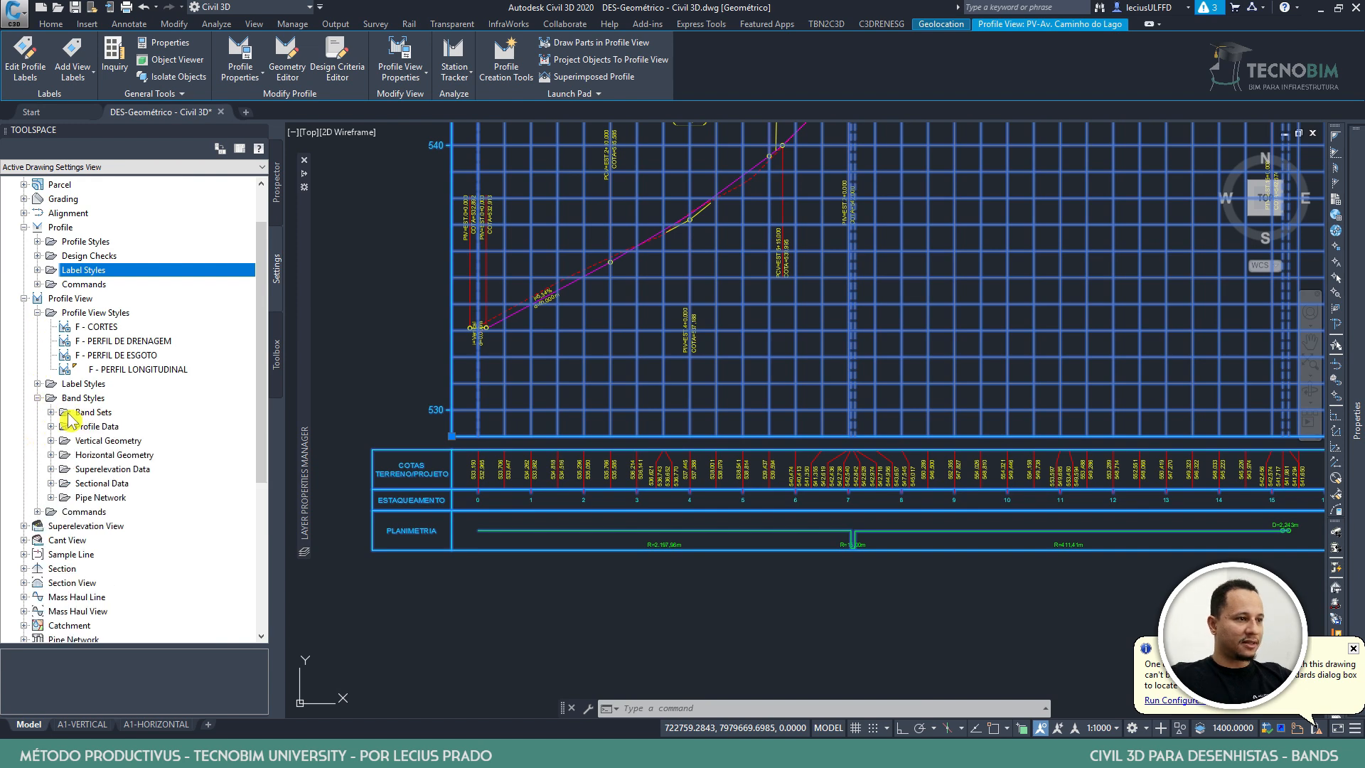
{"action": "left_click", "coordinate": [51, 413]}
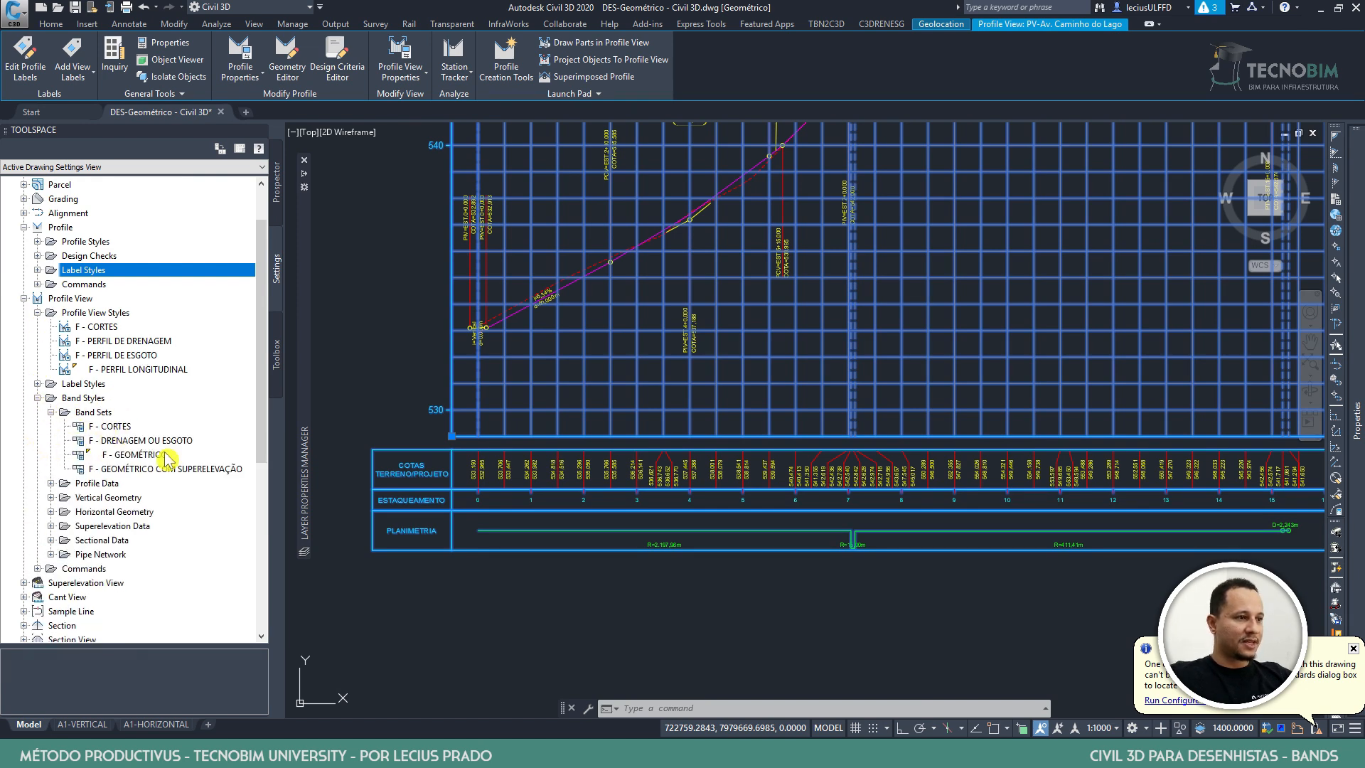
Examine the bands and intervals defined in the F - GEOMÉTRICO band set and close it without changes
{"action": "left_click", "coordinate": [141, 456]}
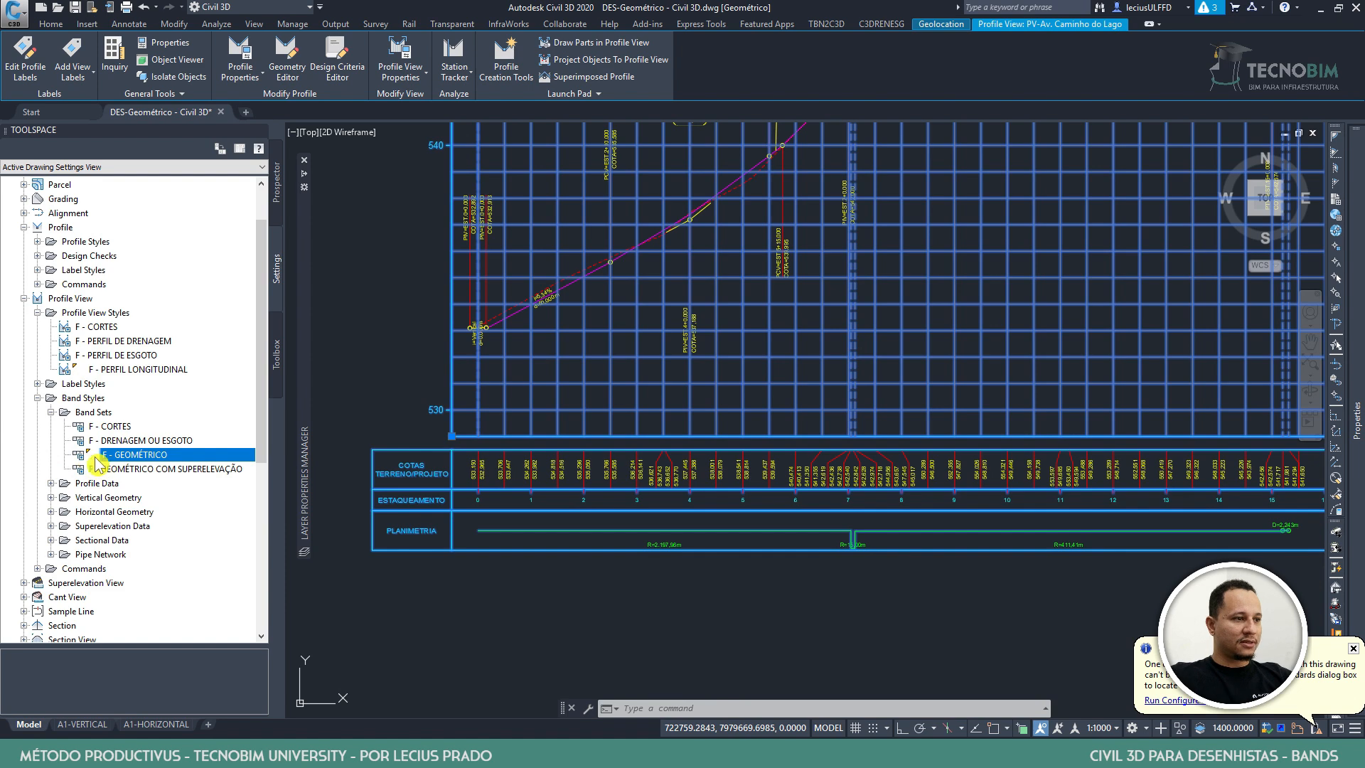
{"action": "double_click", "coordinate": [152, 457]}
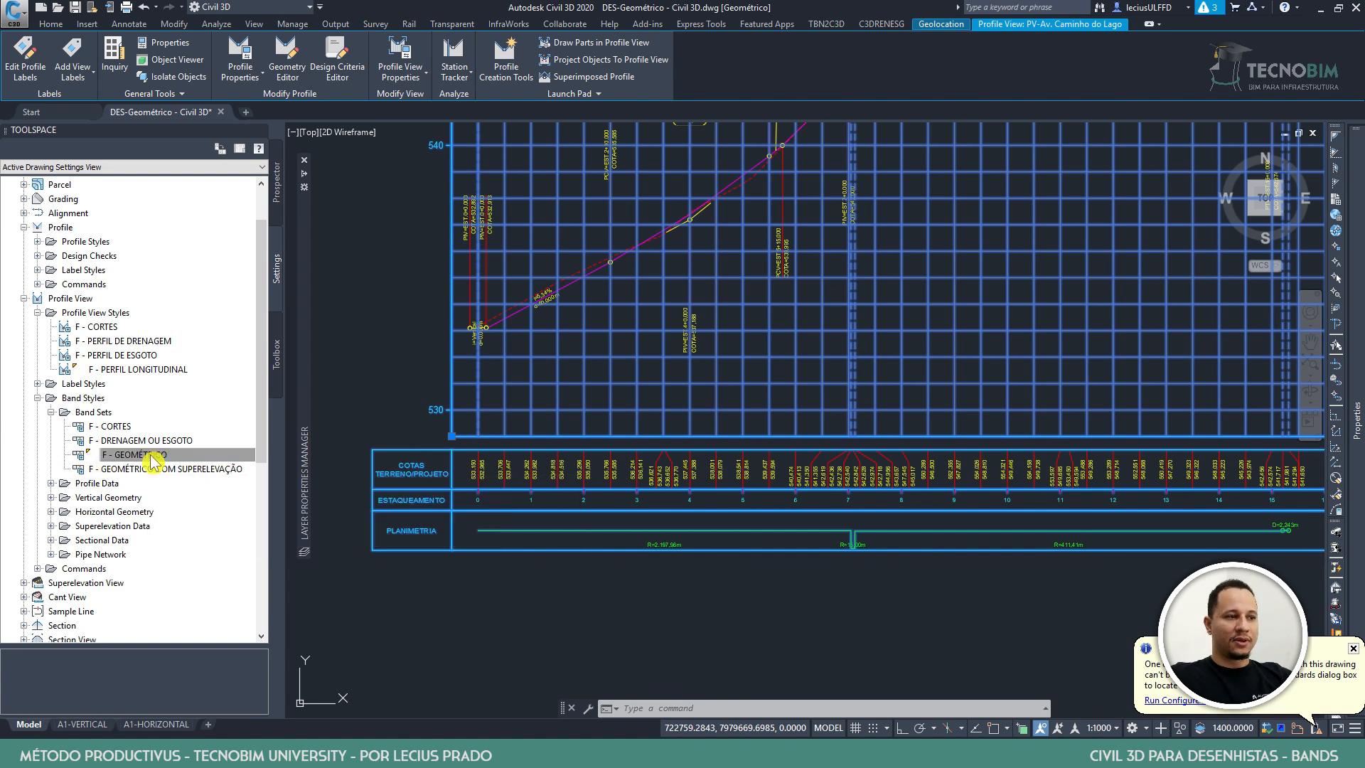
{"action": "left_click", "coordinate": [404, 123]}
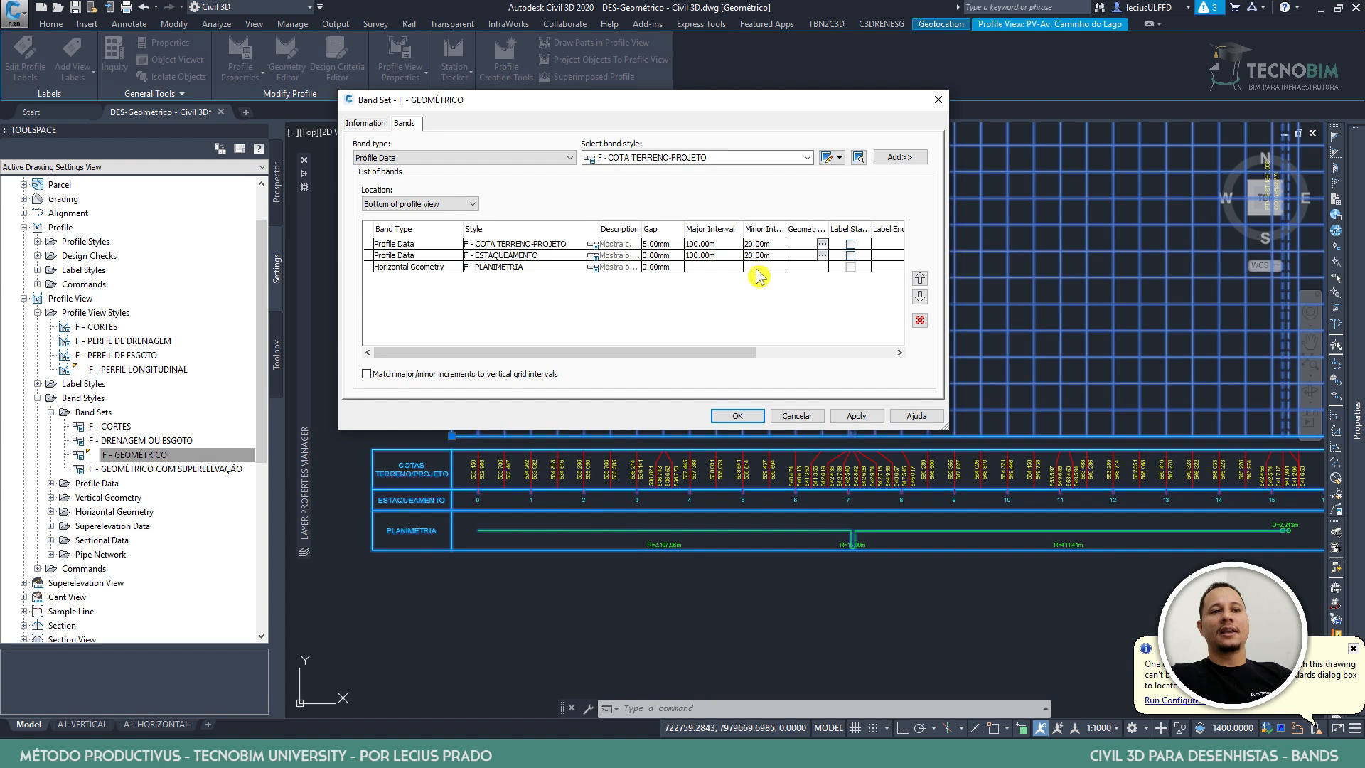
{"action": "left_click", "coordinate": [796, 416]}
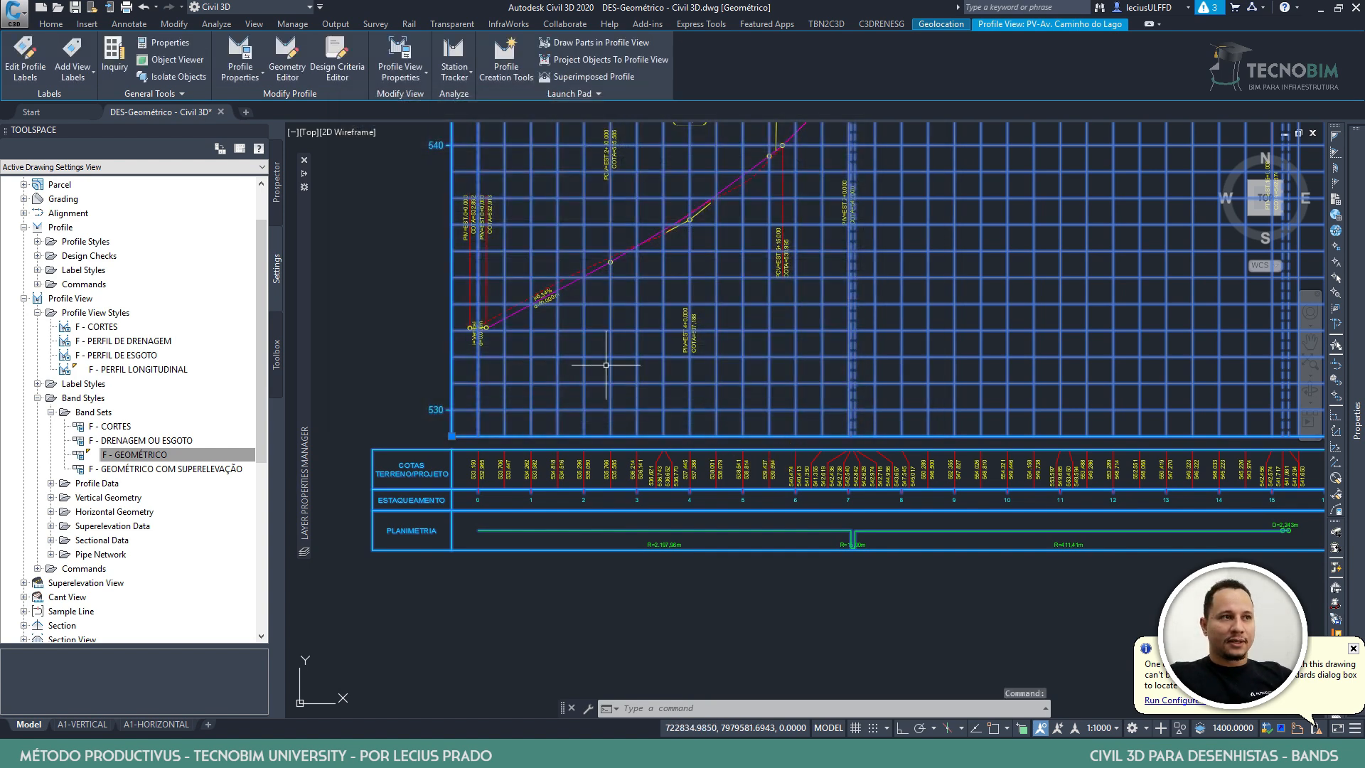
Set the minor interval of the F - COTA TERRENO-PROJETO band to 20 m in the selected profile view's properties
{"action": "left_click", "coordinate": [403, 72]}
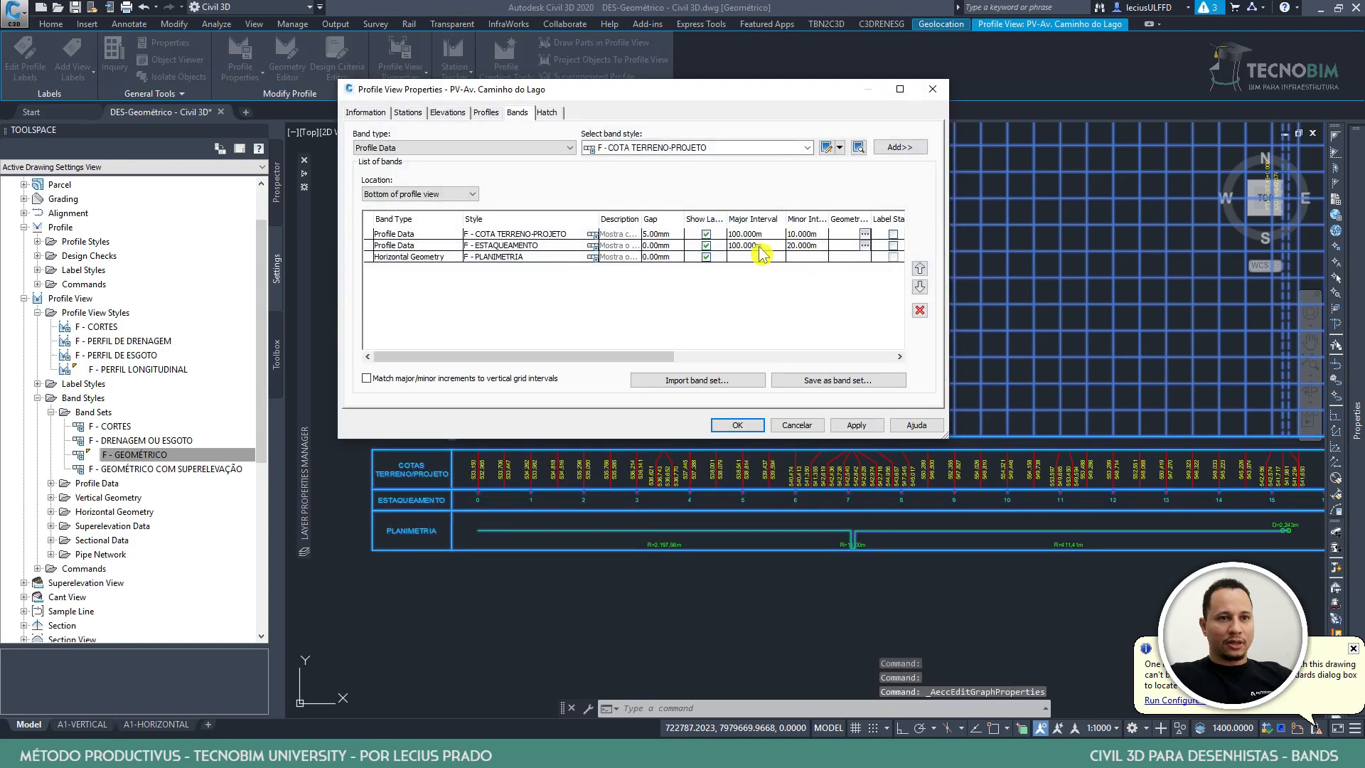
{"action": "left_click", "coordinate": [807, 234]}
{"action": "left_click", "coordinate": [810, 234]}
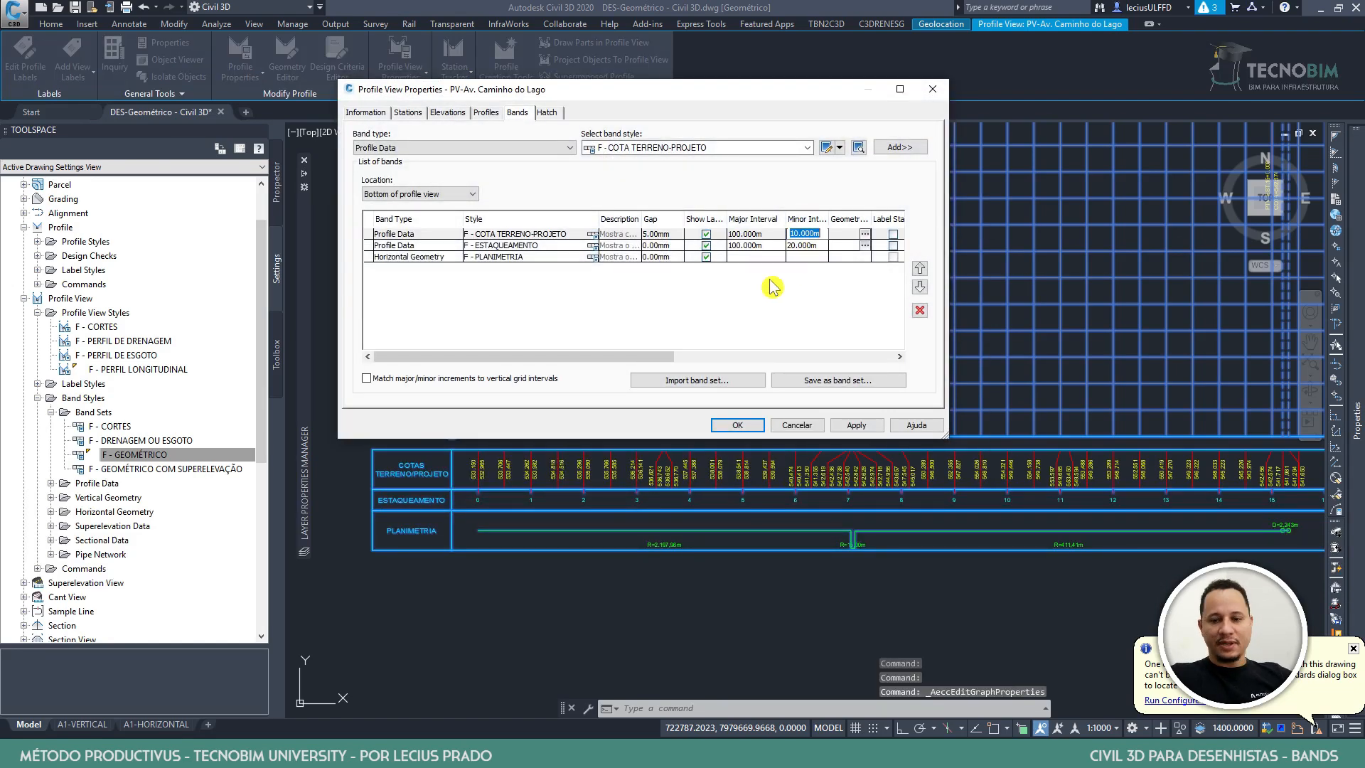
{"action": "type", "text": "20"}
{"action": "key", "text": "Return"}
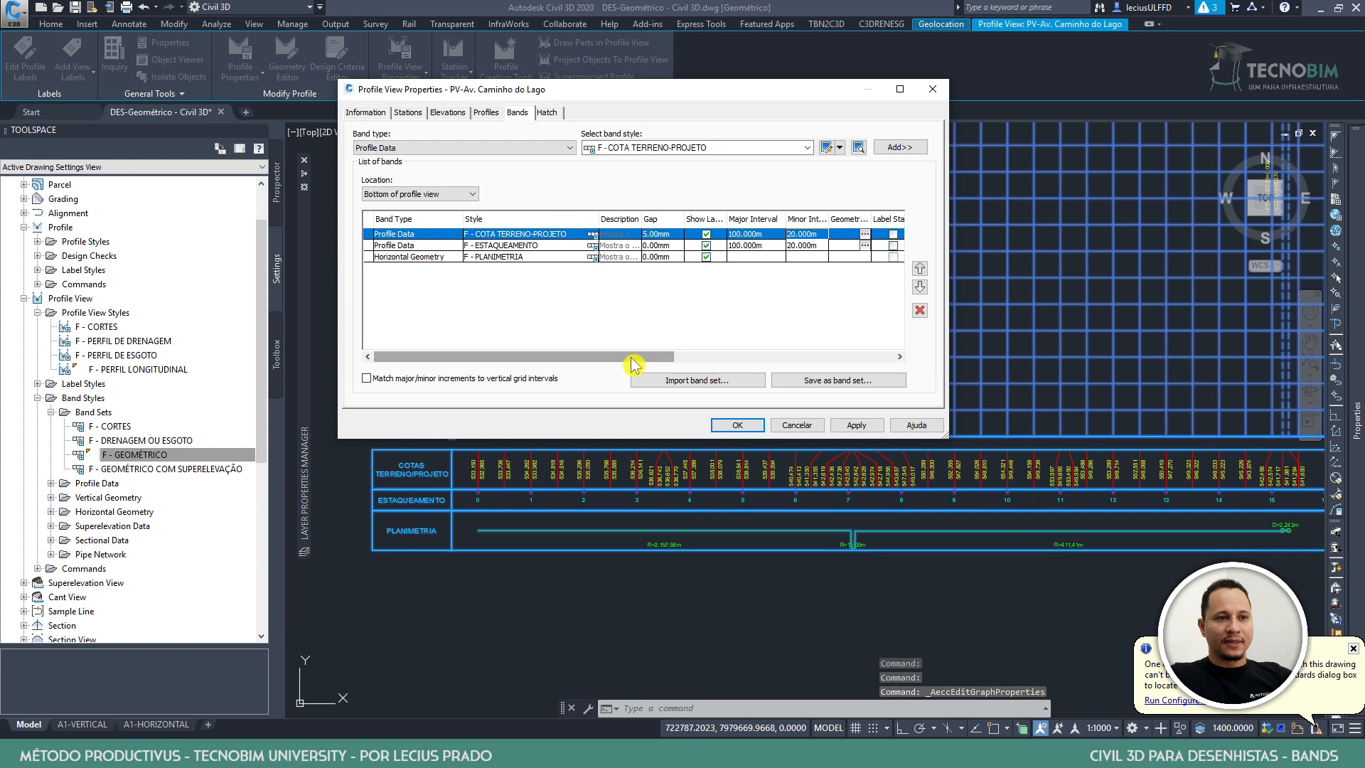
Review the alignment geometry points labelled in the F - COTA TERRENO-PROJETO band, accept them and apply the band settings
{"action": "left_click_drag", "start_coordinate": [631, 357], "coordinate": [756, 362]}
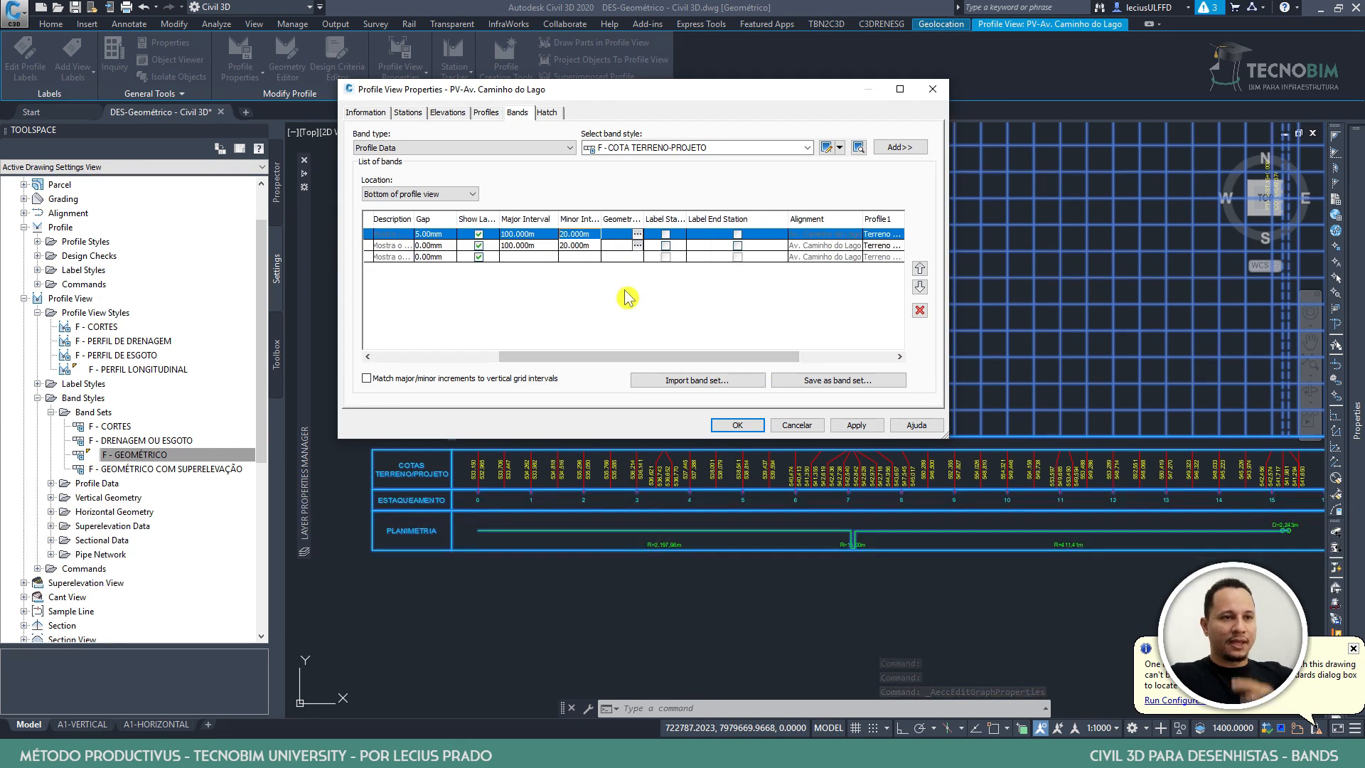
{"action": "left_click_drag", "start_coordinate": [643, 218], "coordinate": [671, 217]}
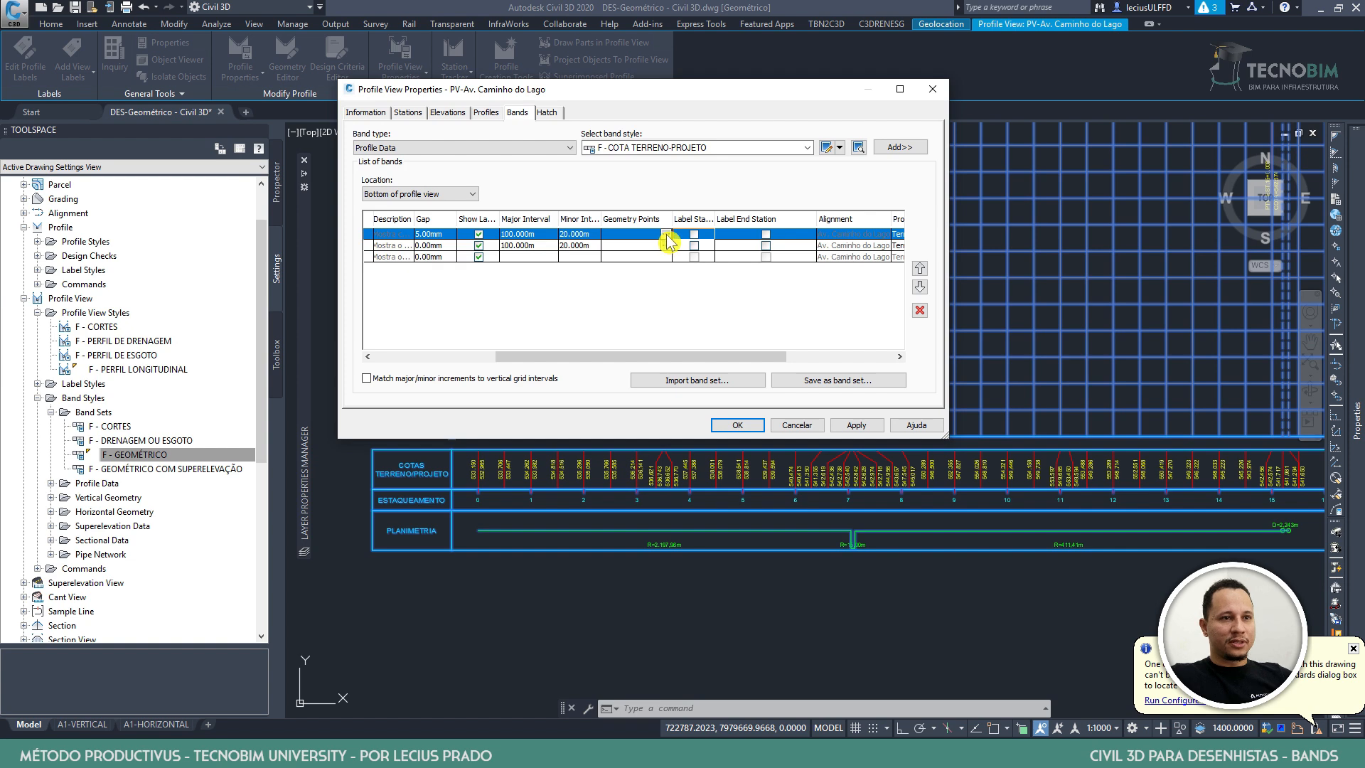
{"action": "left_click", "coordinate": [667, 234]}
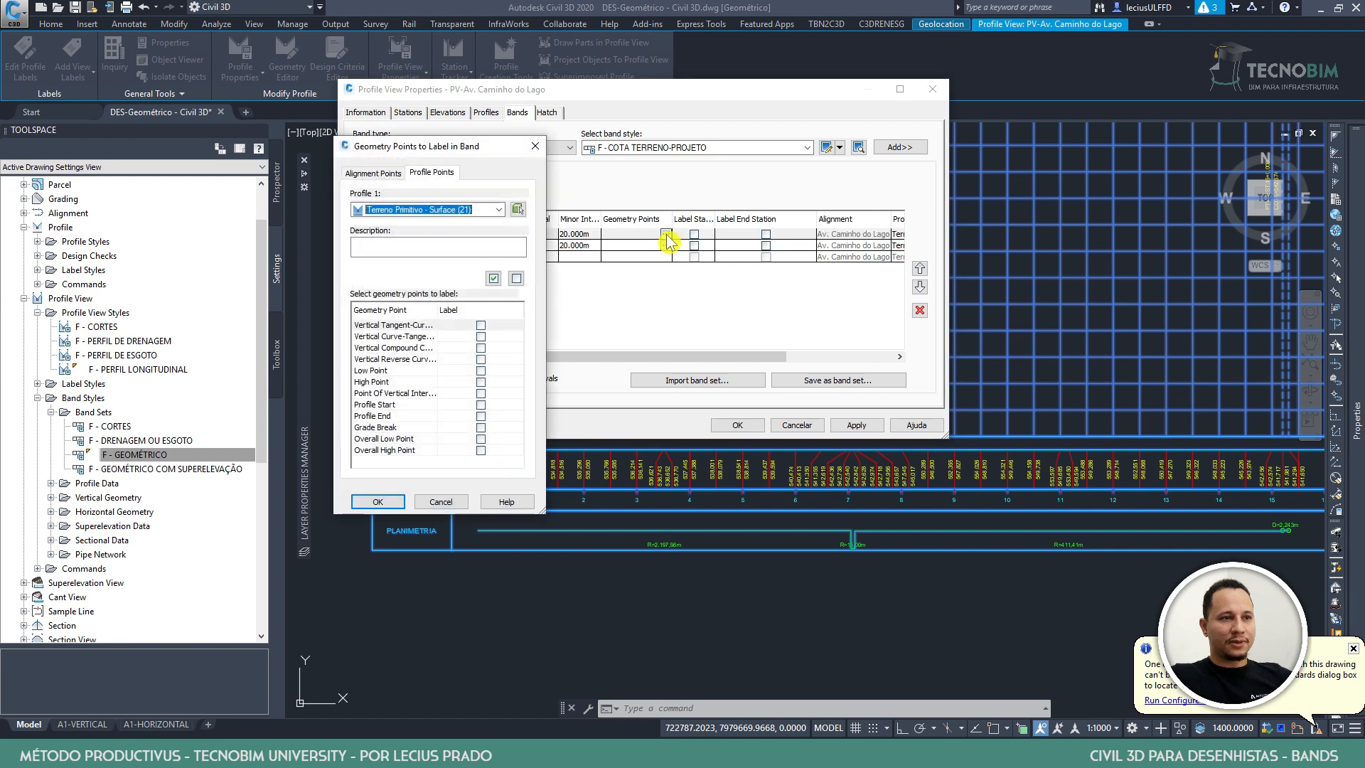
{"action": "left_click", "coordinate": [388, 176]}
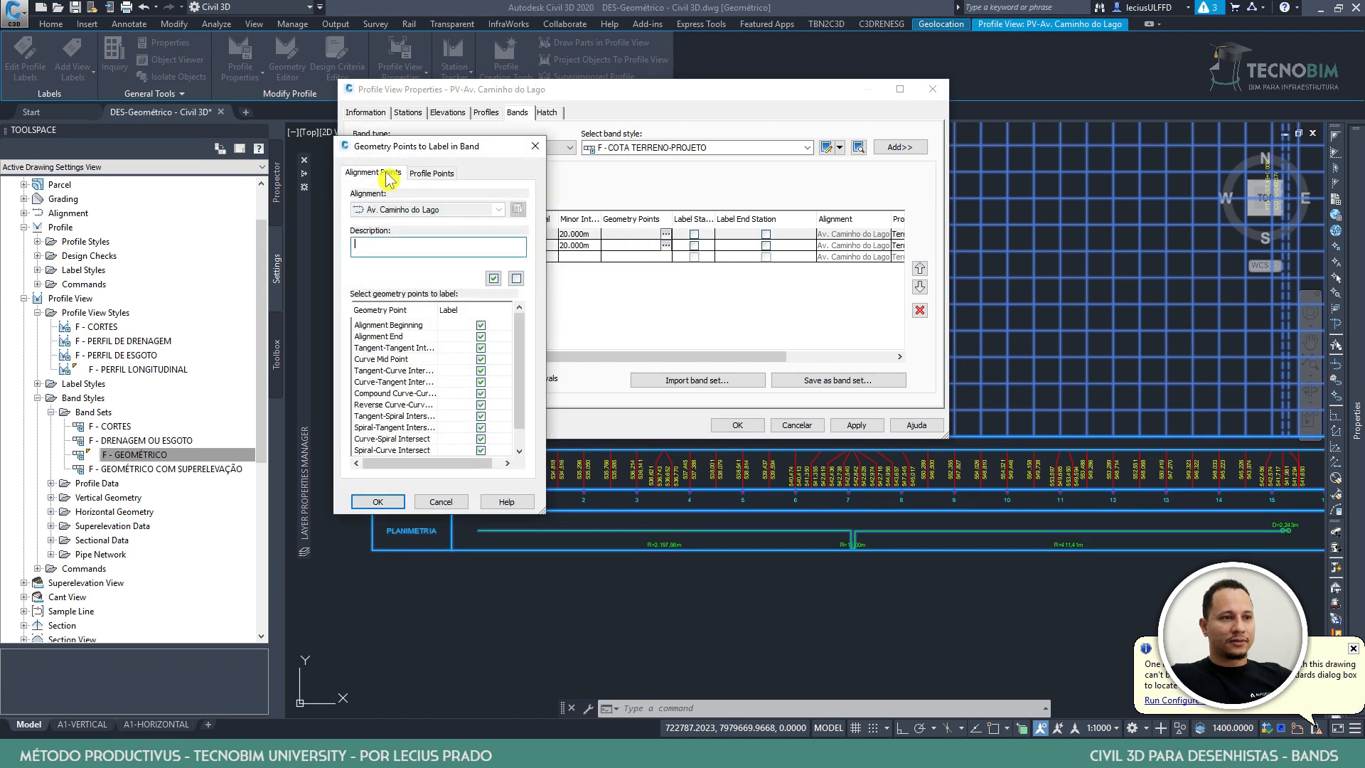
{"action": "scroll", "coordinate": [450, 364], "scroll_direction": "down", "scroll_amount": 1}
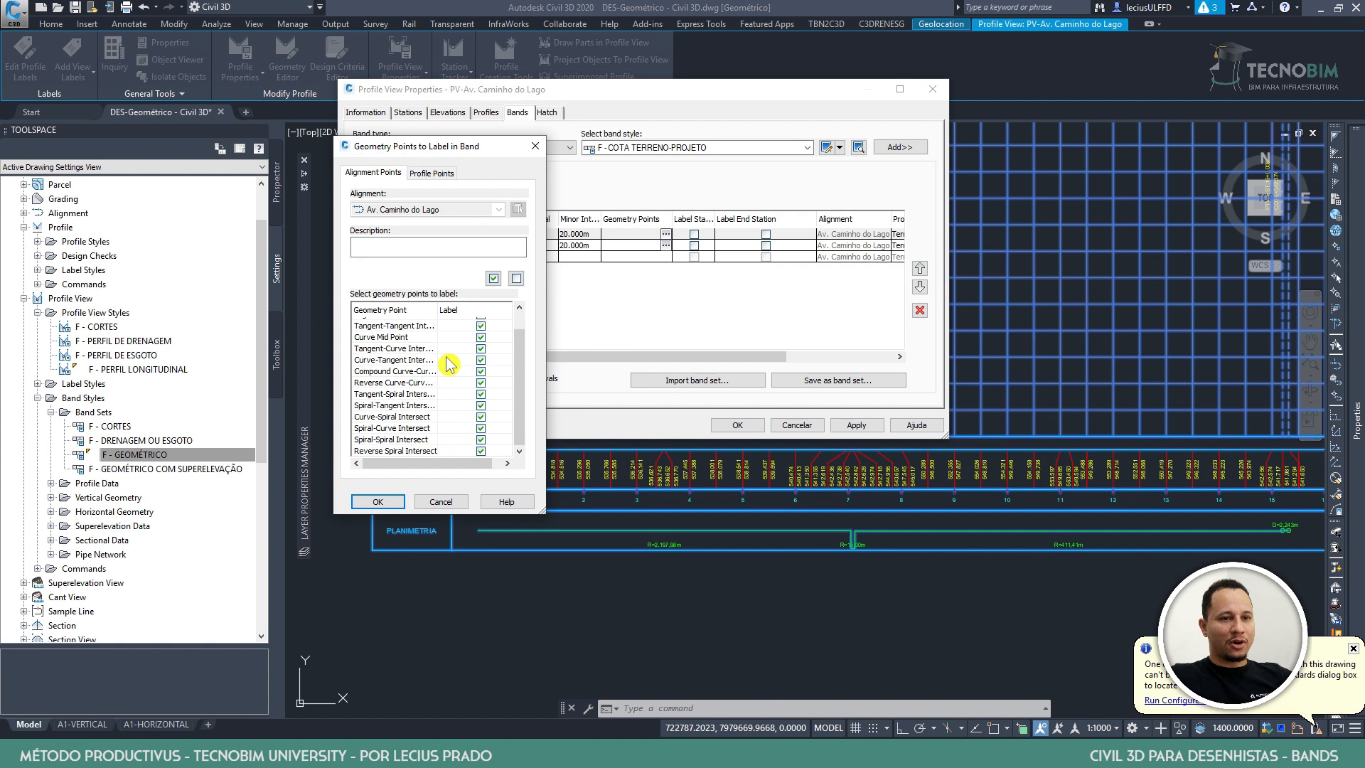
{"action": "scroll", "coordinate": [432, 413], "scroll_direction": "up", "scroll_amount": 1}
{"action": "scroll", "coordinate": [432, 406], "scroll_direction": "down", "scroll_amount": 1}
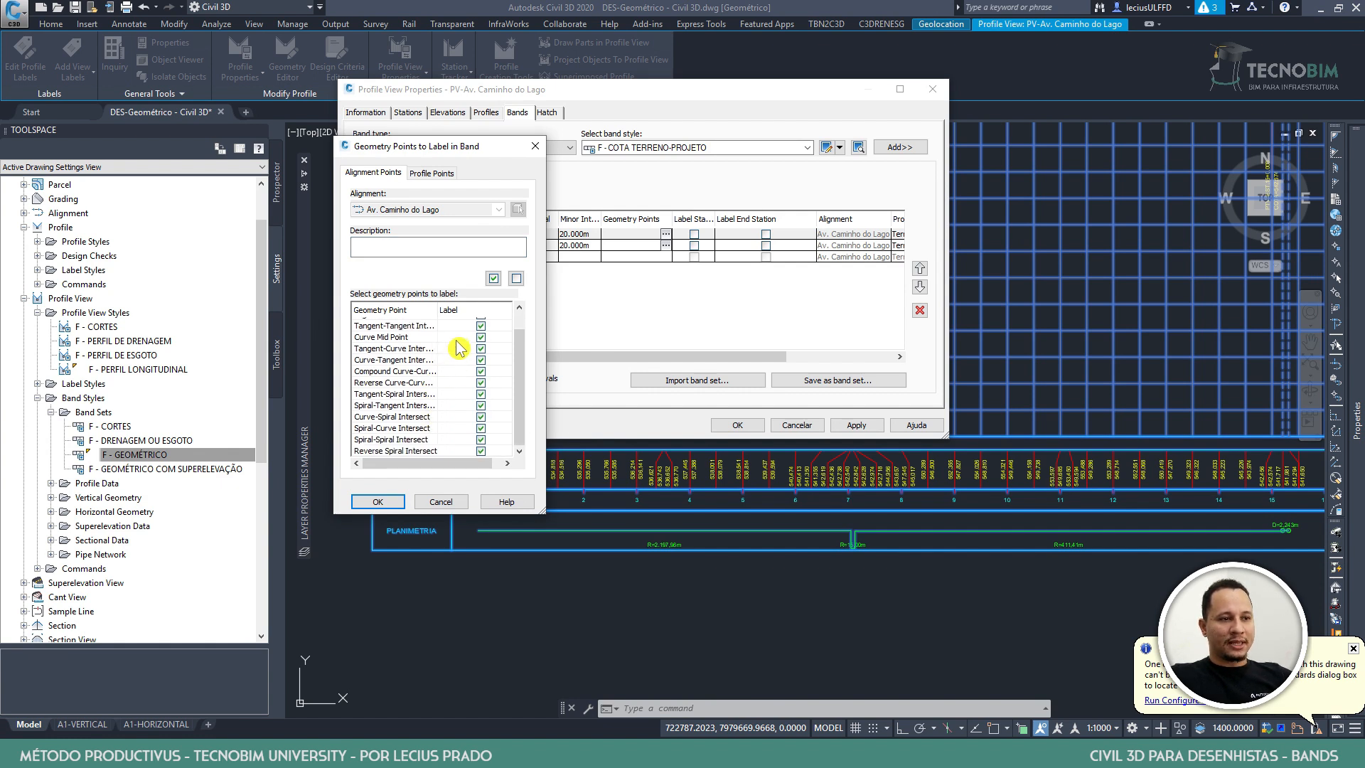
{"action": "scroll", "coordinate": [398, 426], "scroll_direction": "up", "scroll_amount": 1}
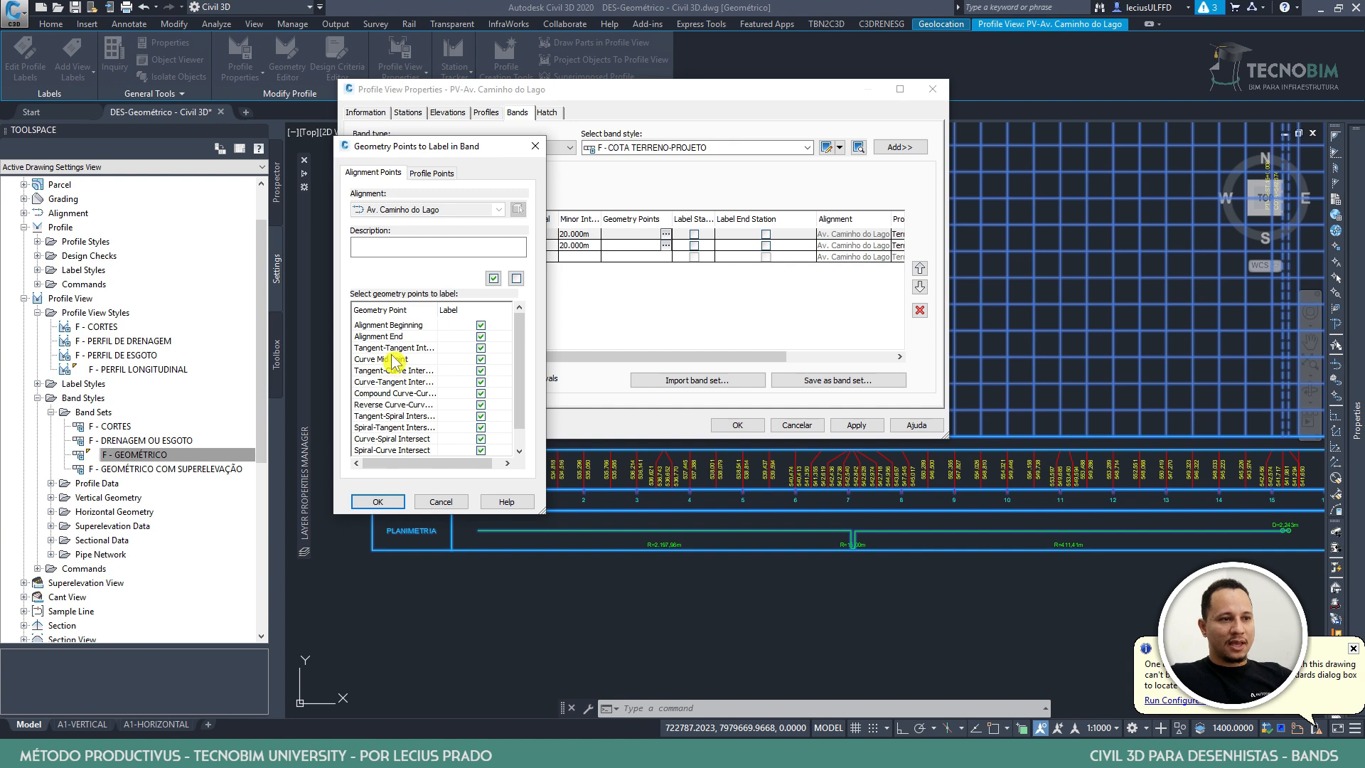
{"action": "scroll", "coordinate": [384, 398], "scroll_direction": "down", "scroll_amount": 1}
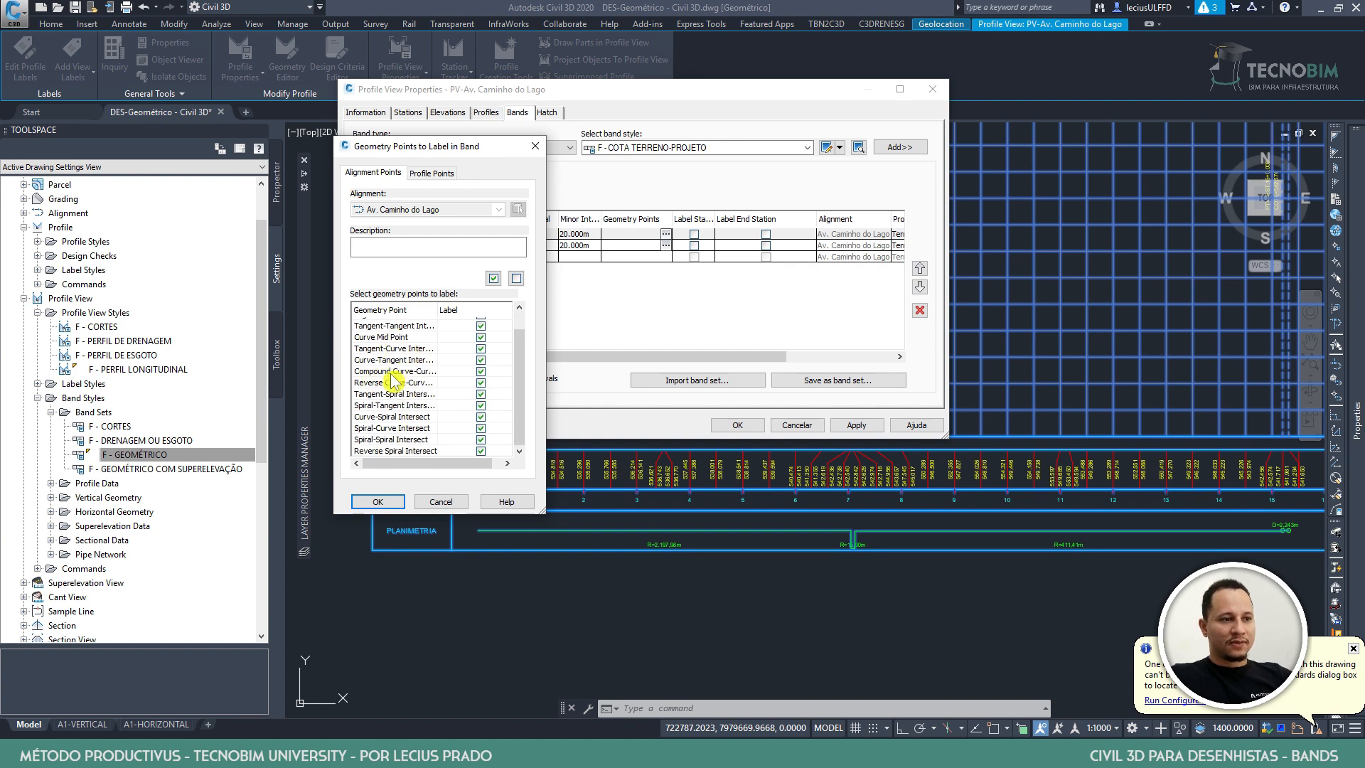
{"action": "left_click", "coordinate": [395, 502]}
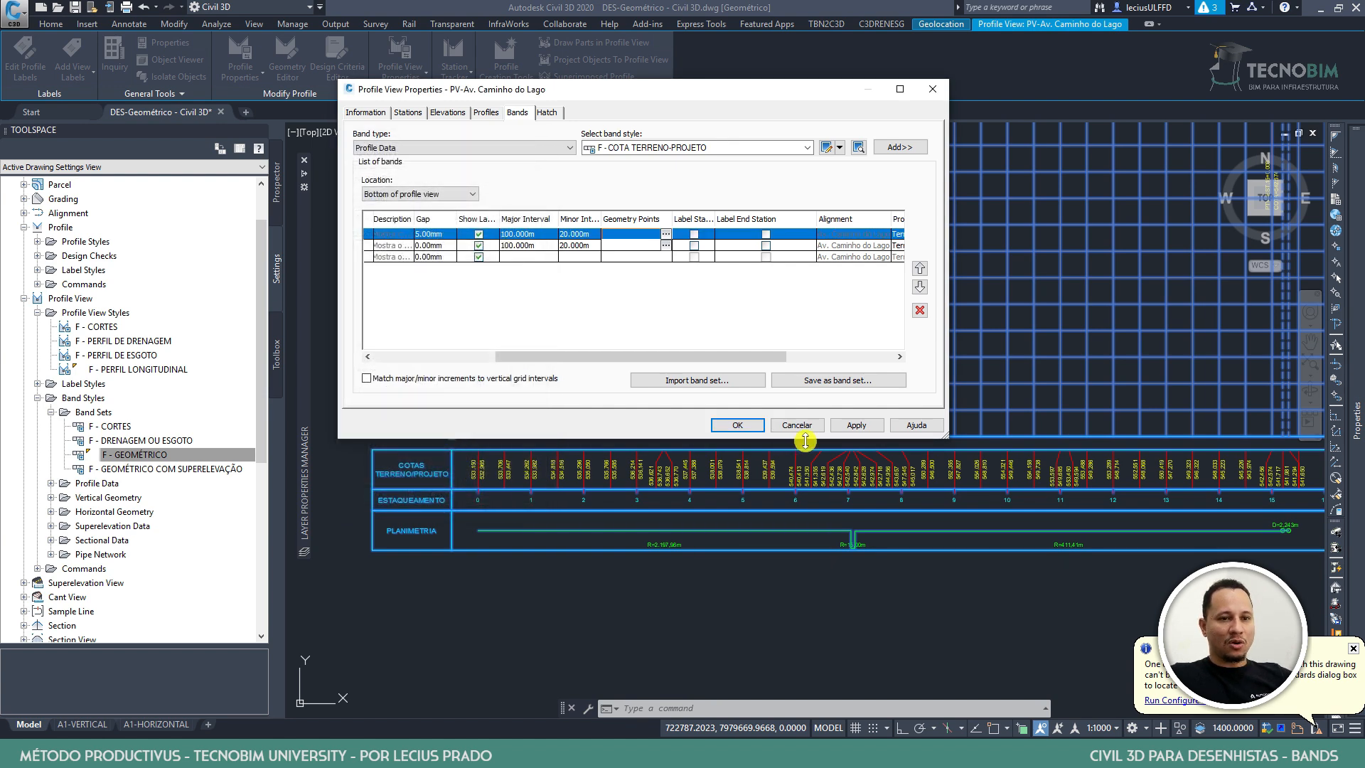
{"action": "left_click", "coordinate": [857, 426]}
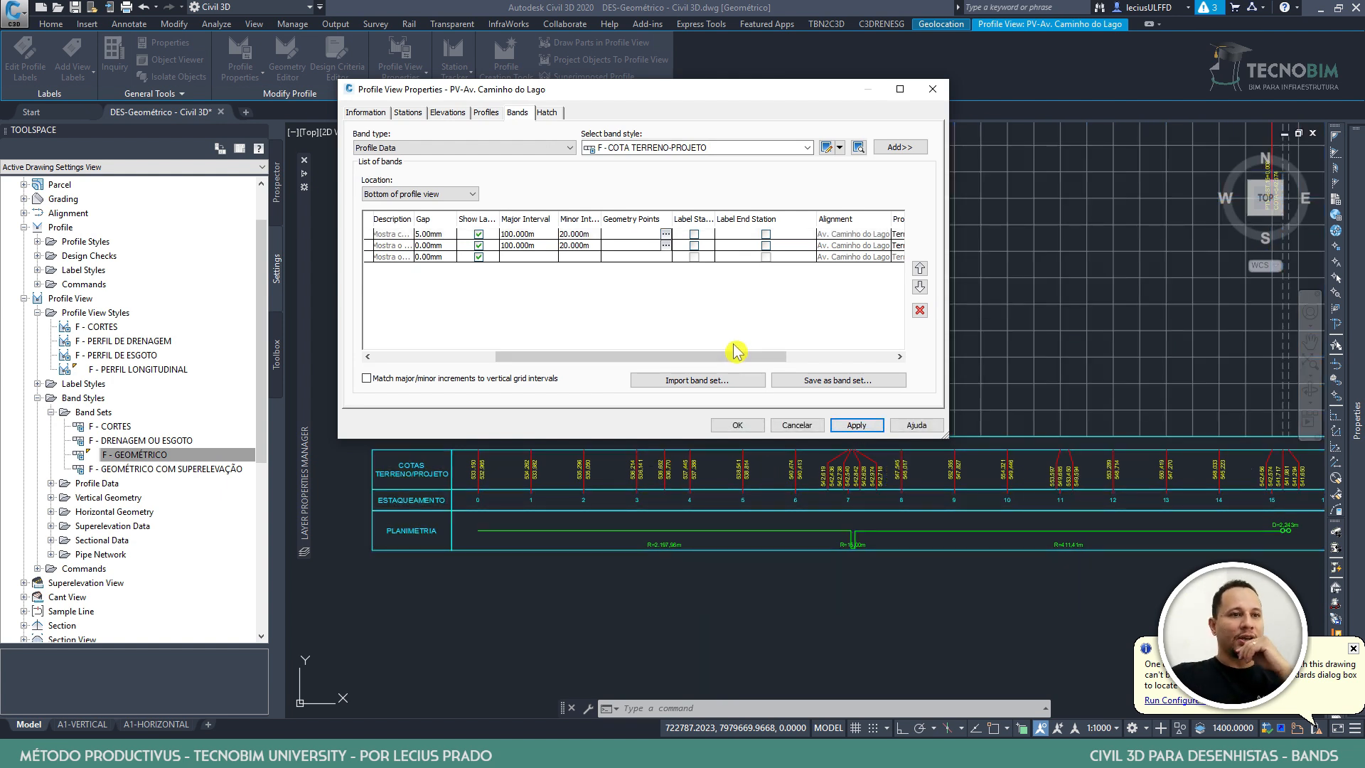
Set the label staggering of the F - COTA TERRENO-PROJETO band to No Staggering and apply it
{"action": "left_click_drag", "start_coordinate": [704, 350], "coordinate": [885, 356]}
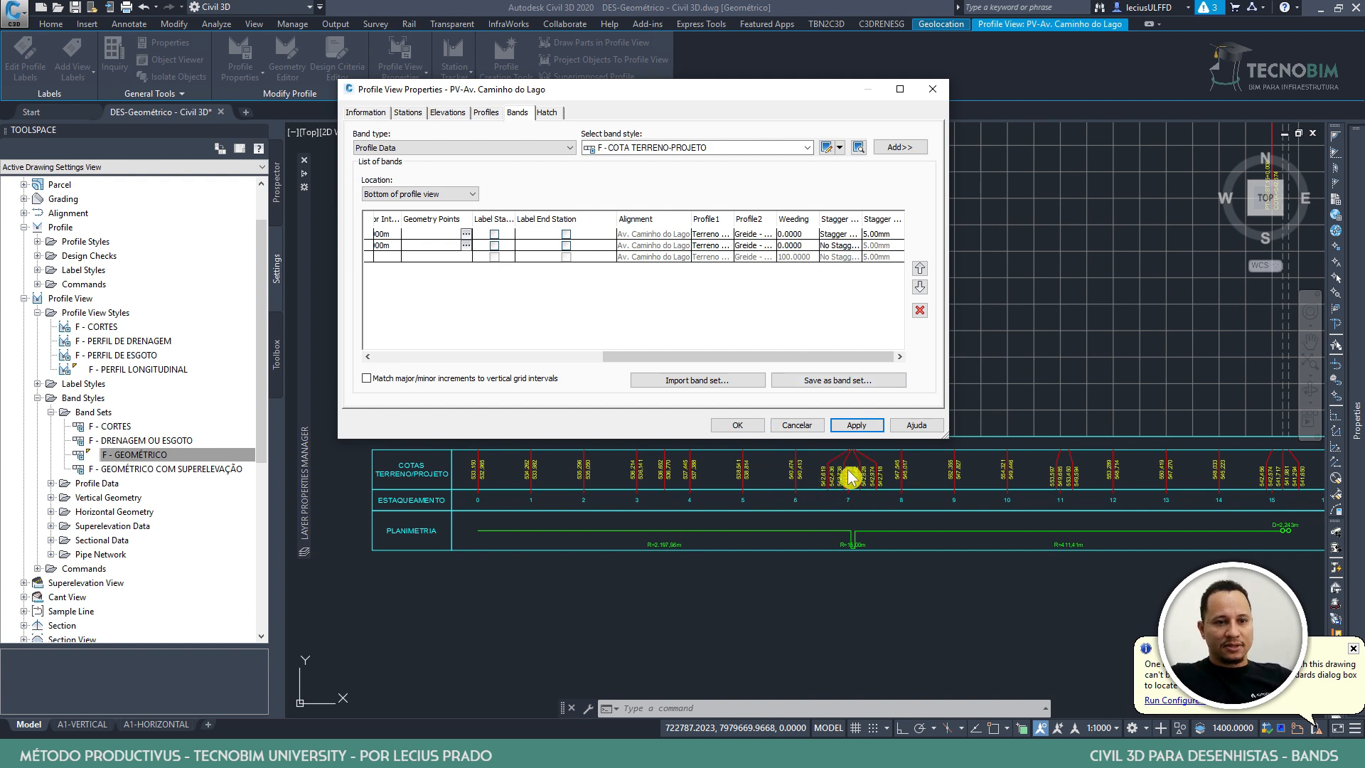
{"action": "left_click", "coordinate": [841, 234]}
{"action": "left_click", "coordinate": [840, 234]}
{"action": "left_click", "coordinate": [851, 267]}
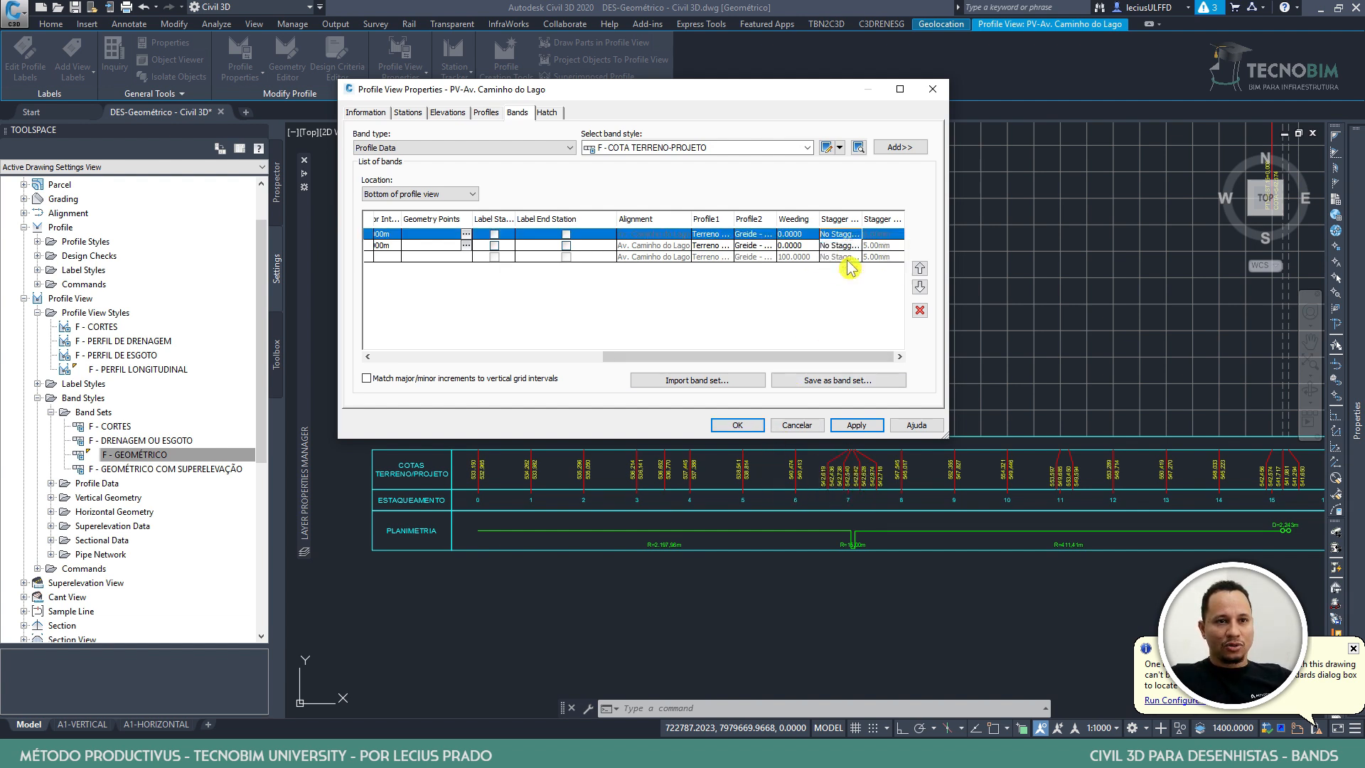
{"action": "left_click", "coordinate": [858, 426]}
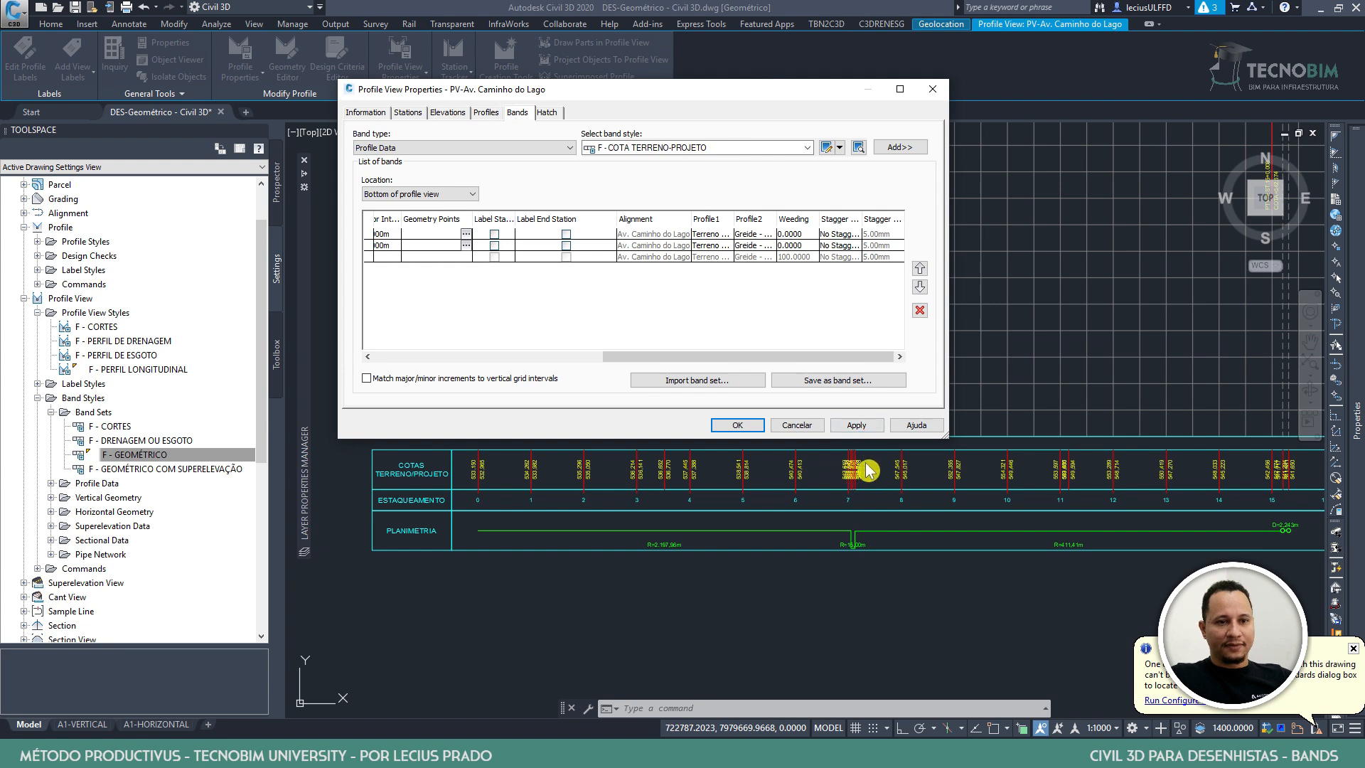
Change the label staggering of the F - COTA TERRENO-PROJETO band to Stagger to right and apply it
{"action": "left_click", "coordinate": [851, 234]}
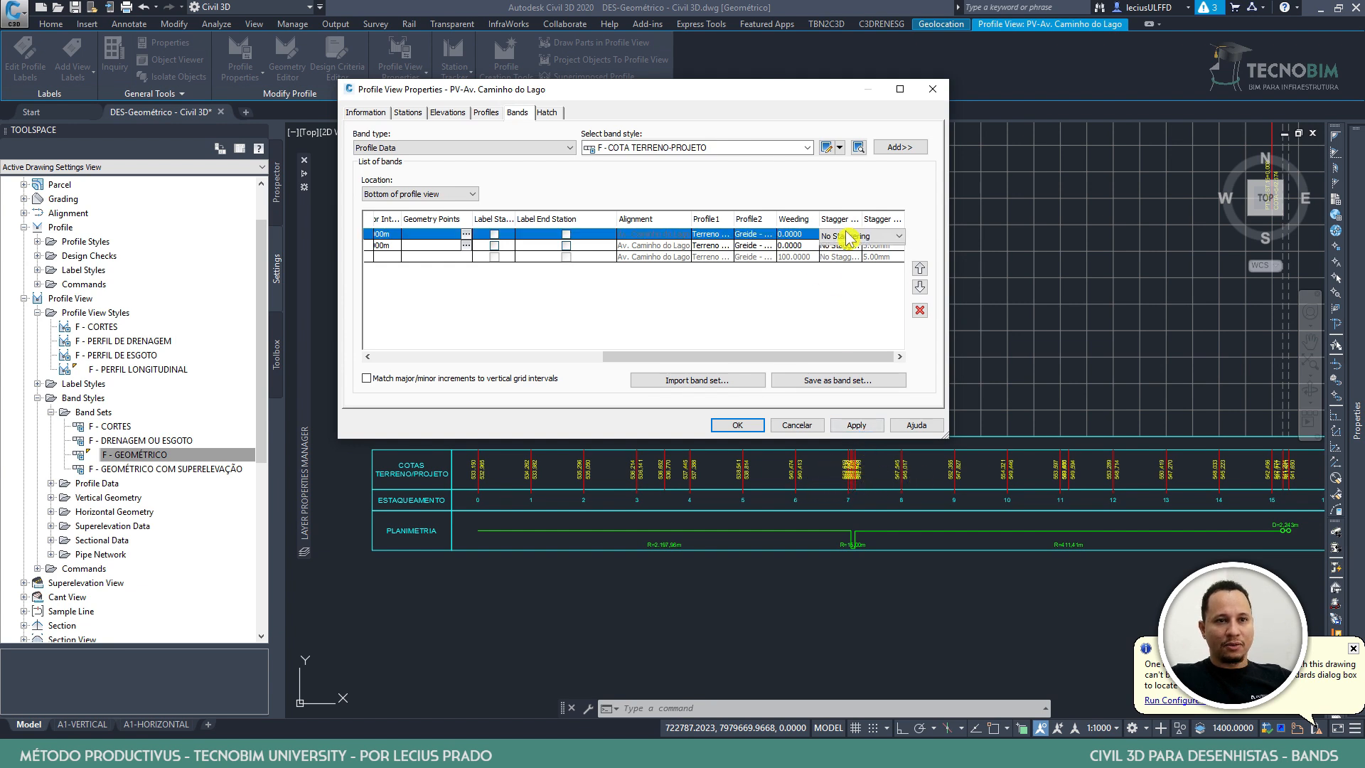
{"action": "left_click", "coordinate": [851, 236]}
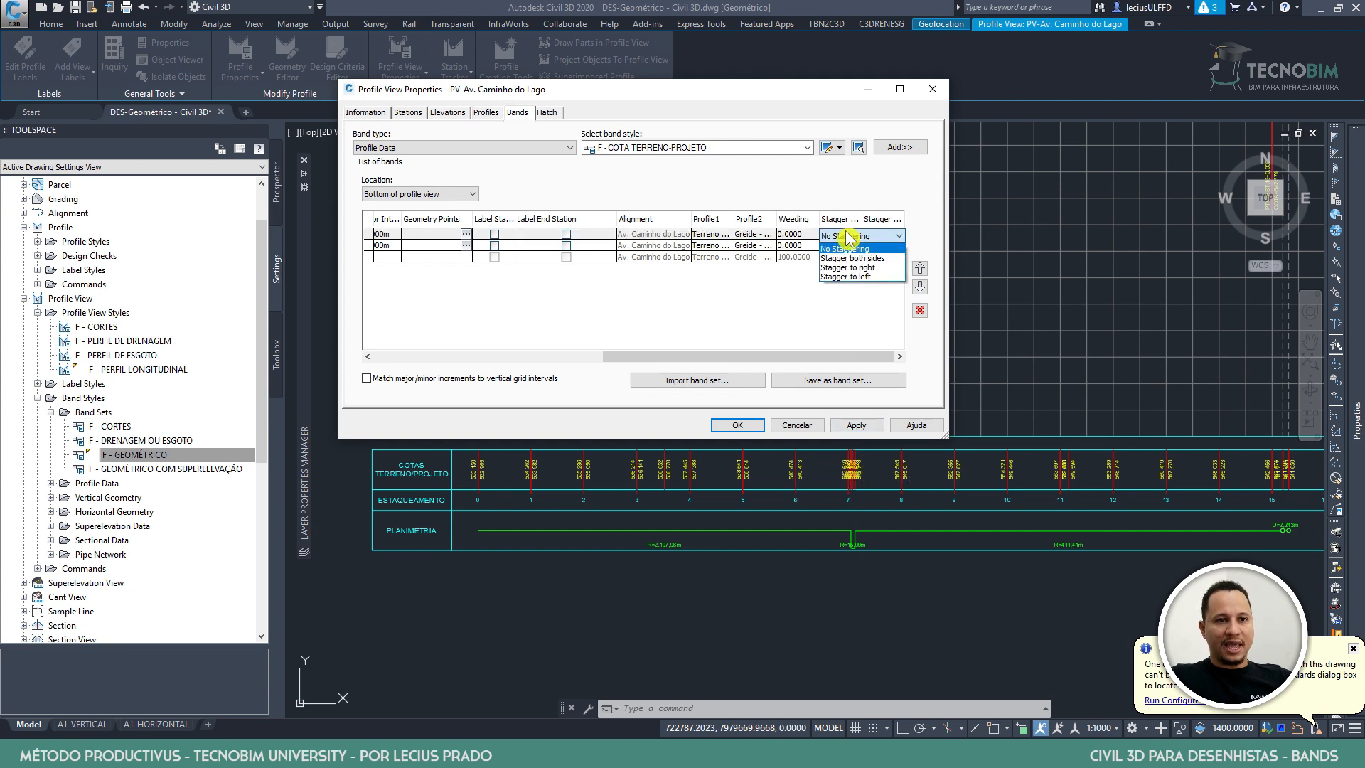
{"action": "left_click", "coordinate": [880, 277]}
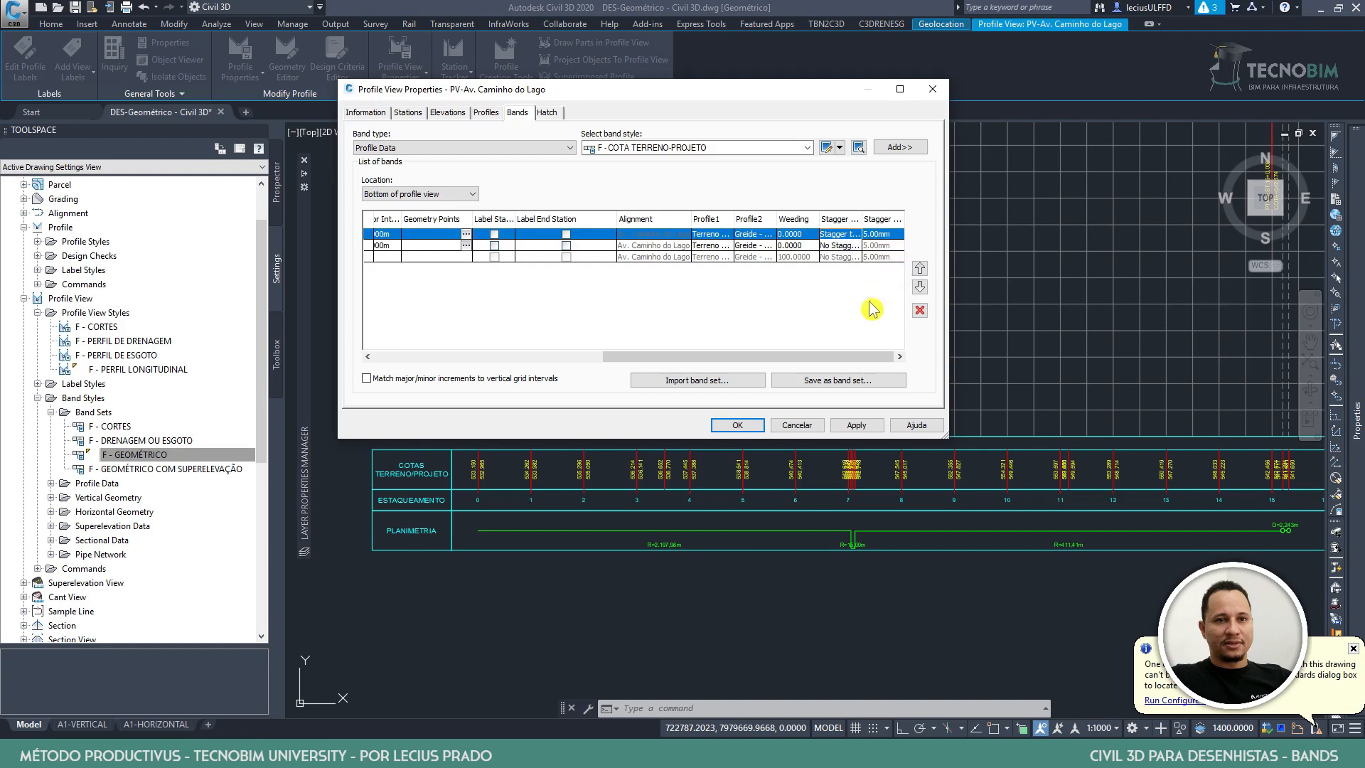
{"action": "left_click", "coordinate": [857, 425]}
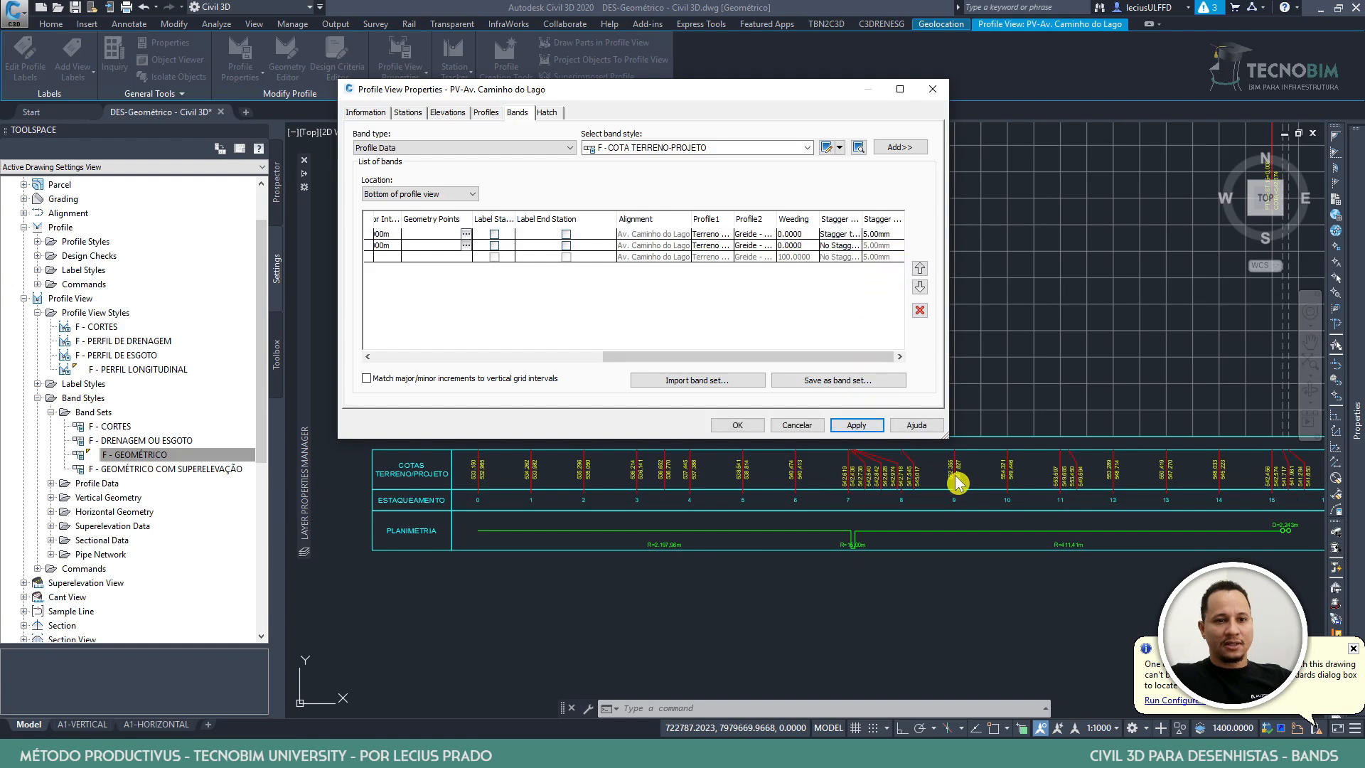
Try the Stagger to left option on the F - COTA TERRENO-PROJETO band labels and apply it
{"action": "left_click", "coordinate": [847, 235]}
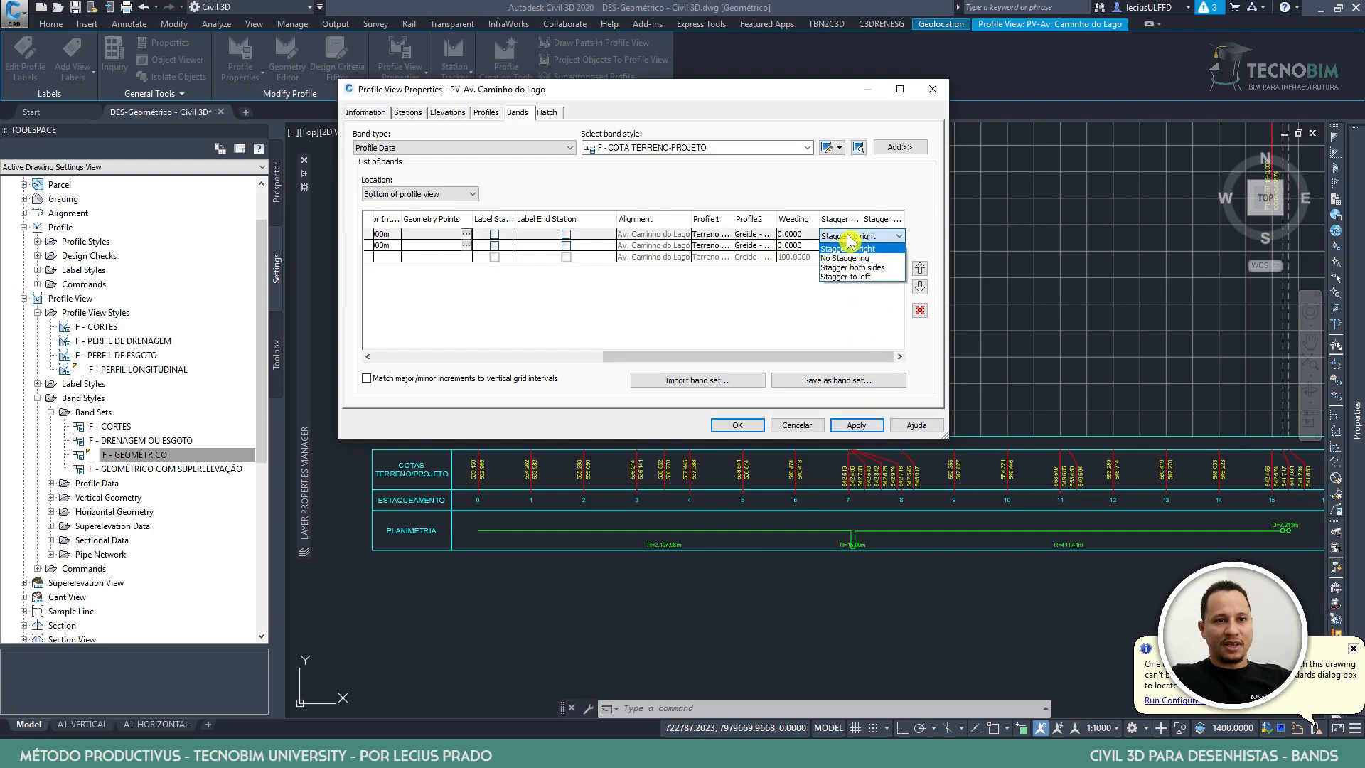
{"action": "left_click", "coordinate": [860, 276]}
{"action": "left_click", "coordinate": [857, 425]}
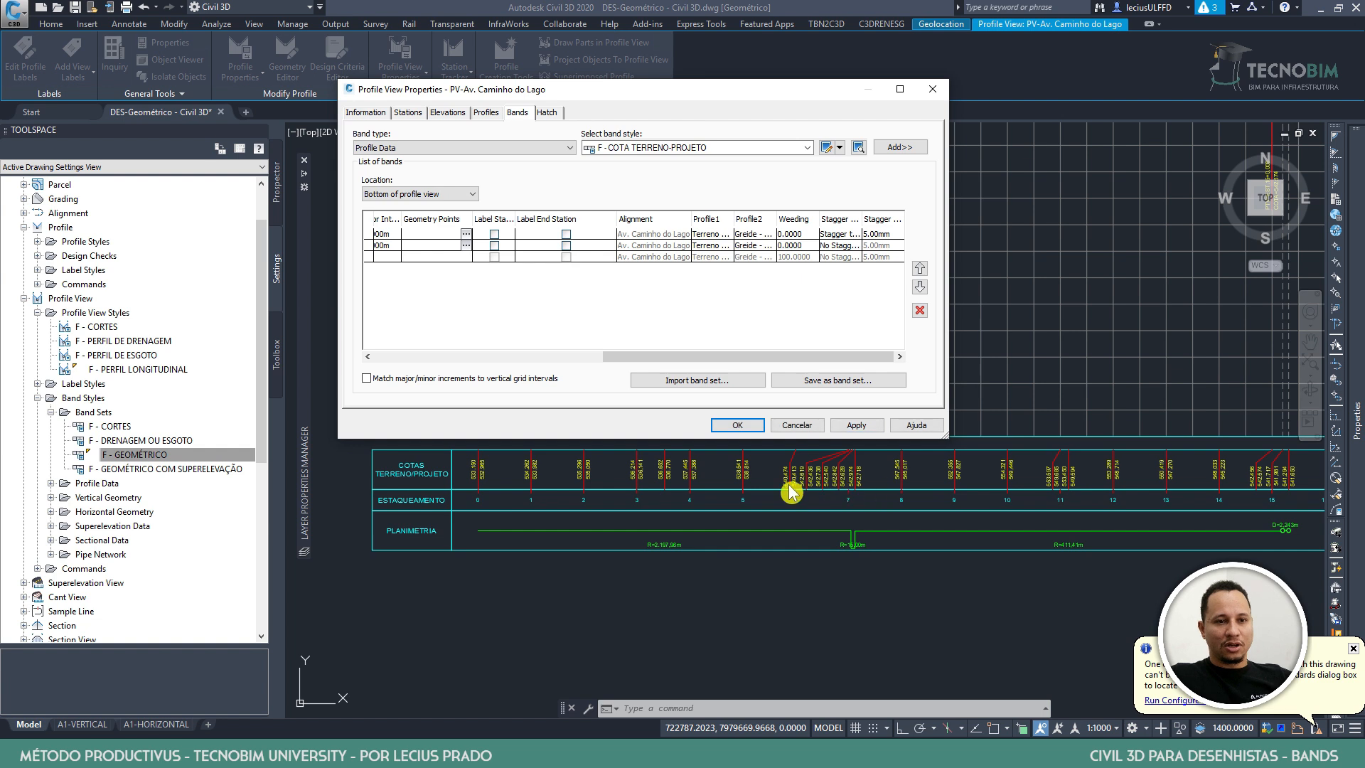
Switch the label staggering of the F - COTA TERRENO-PROJETO band to Stagger both sides and apply the change
{"action": "left_click", "coordinate": [833, 236]}
{"action": "left_click", "coordinate": [839, 236]}
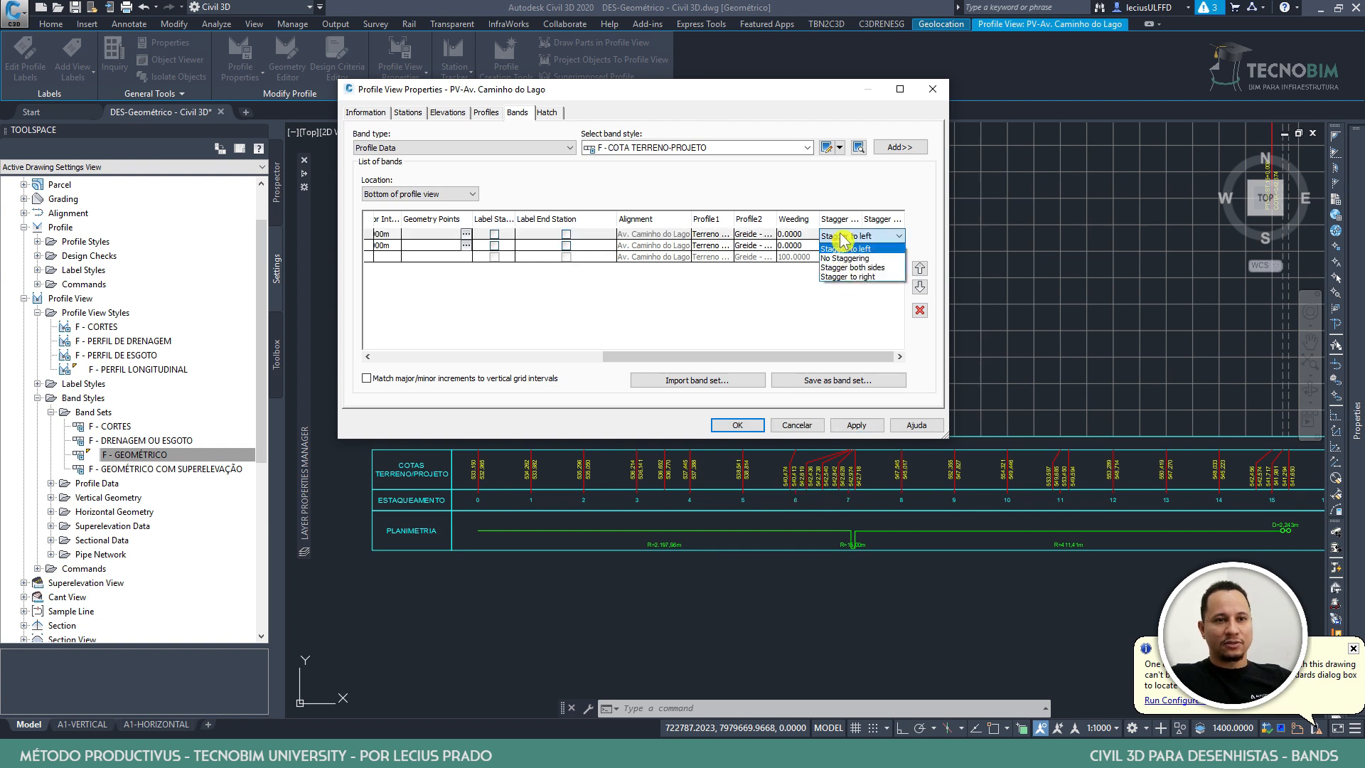
{"action": "left_click", "coordinate": [866, 278]}
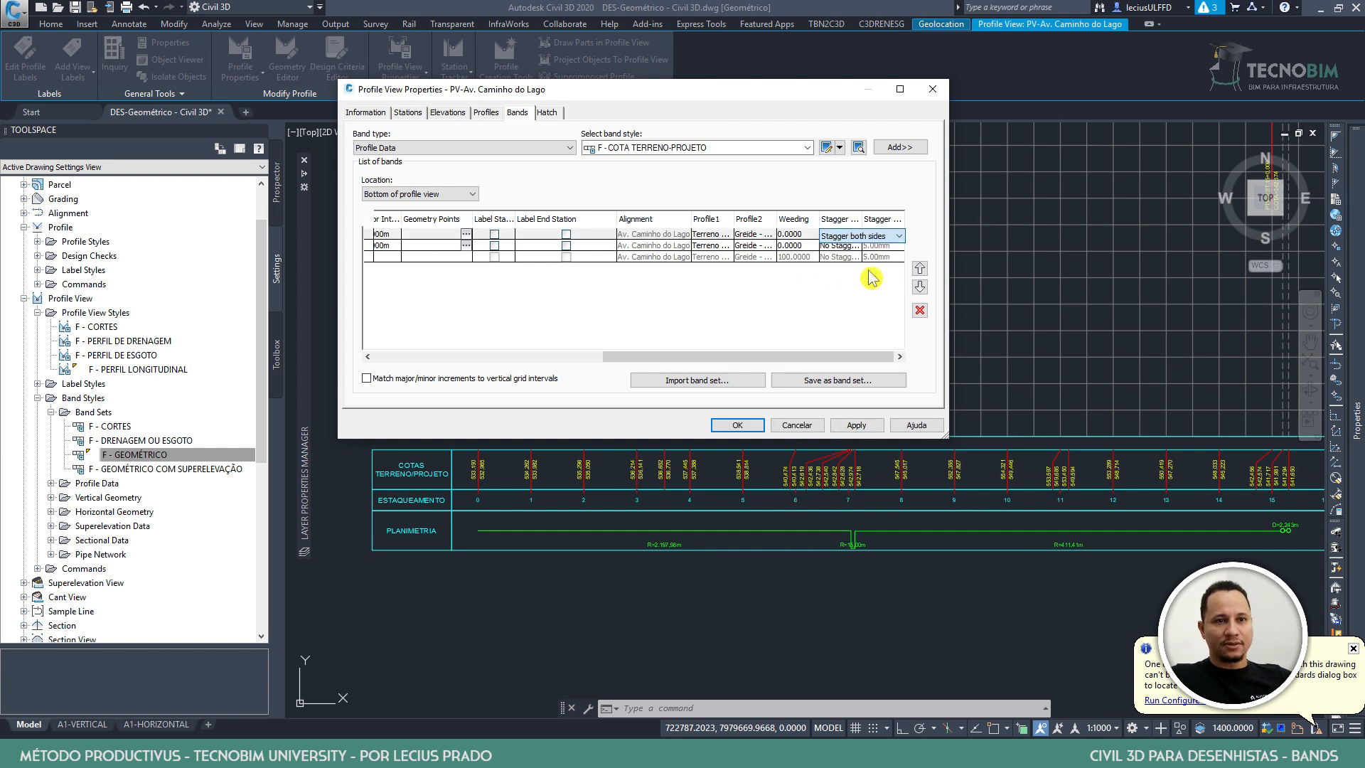
{"action": "left_click", "coordinate": [860, 425]}
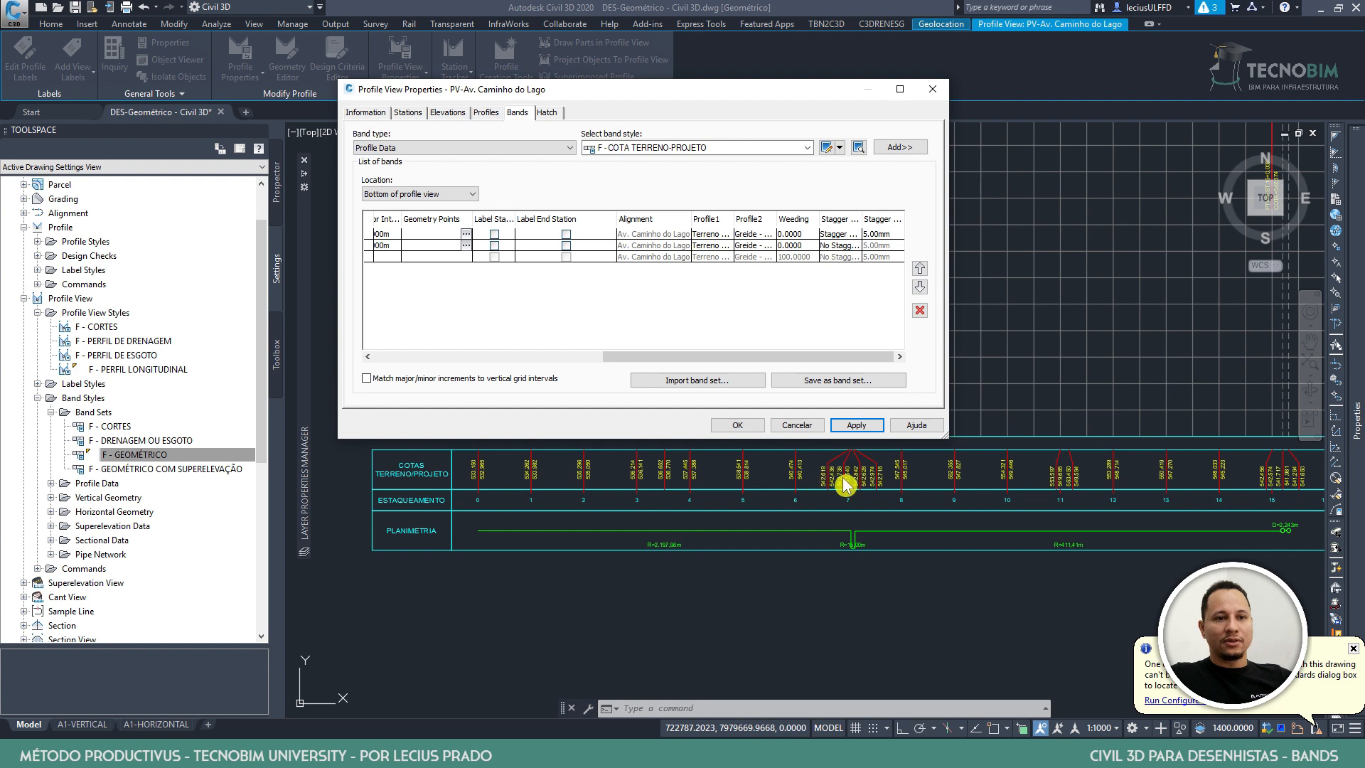
Set the stagger line height of the F - COTA TERRENO-PROJETO band to 1 mm and apply it
{"action": "left_click", "coordinate": [877, 236]}
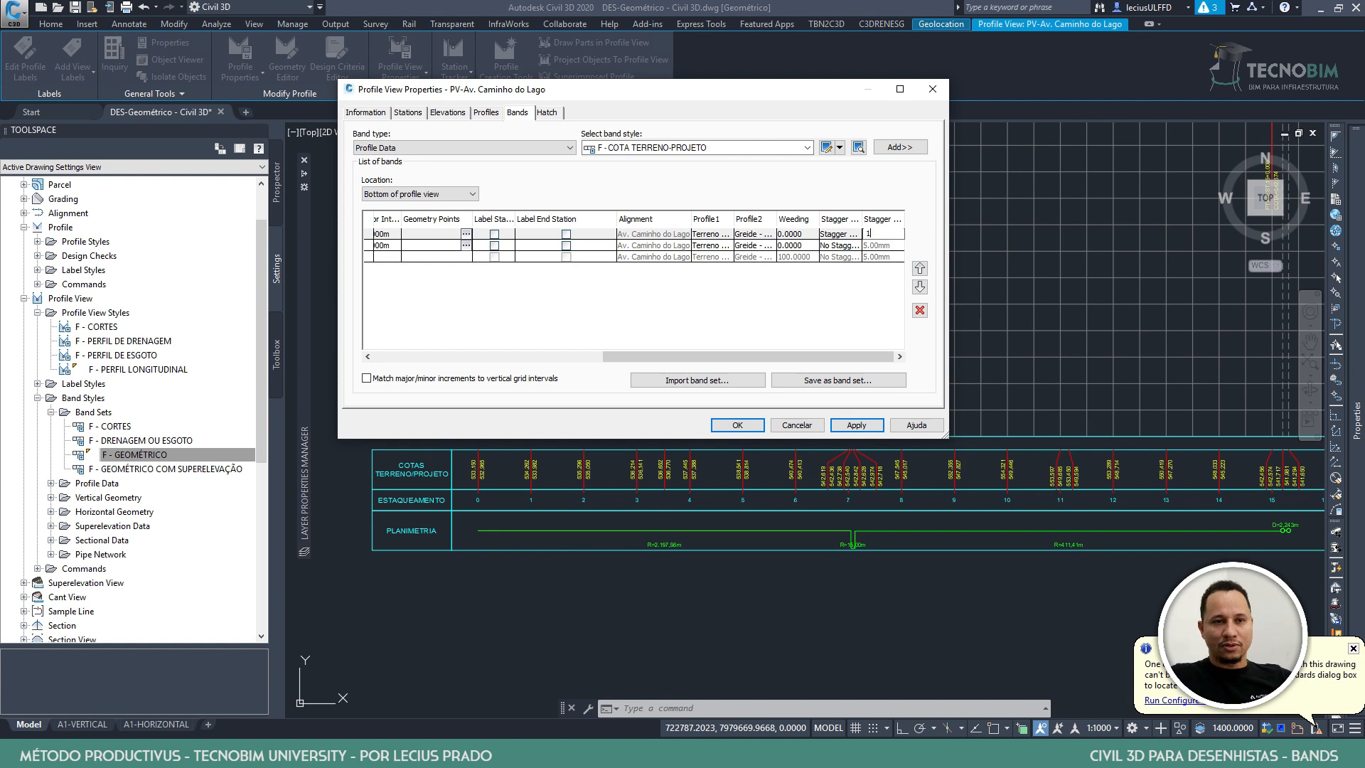
{"action": "type", "text": "1"}
{"action": "left_click", "coordinate": [869, 427]}
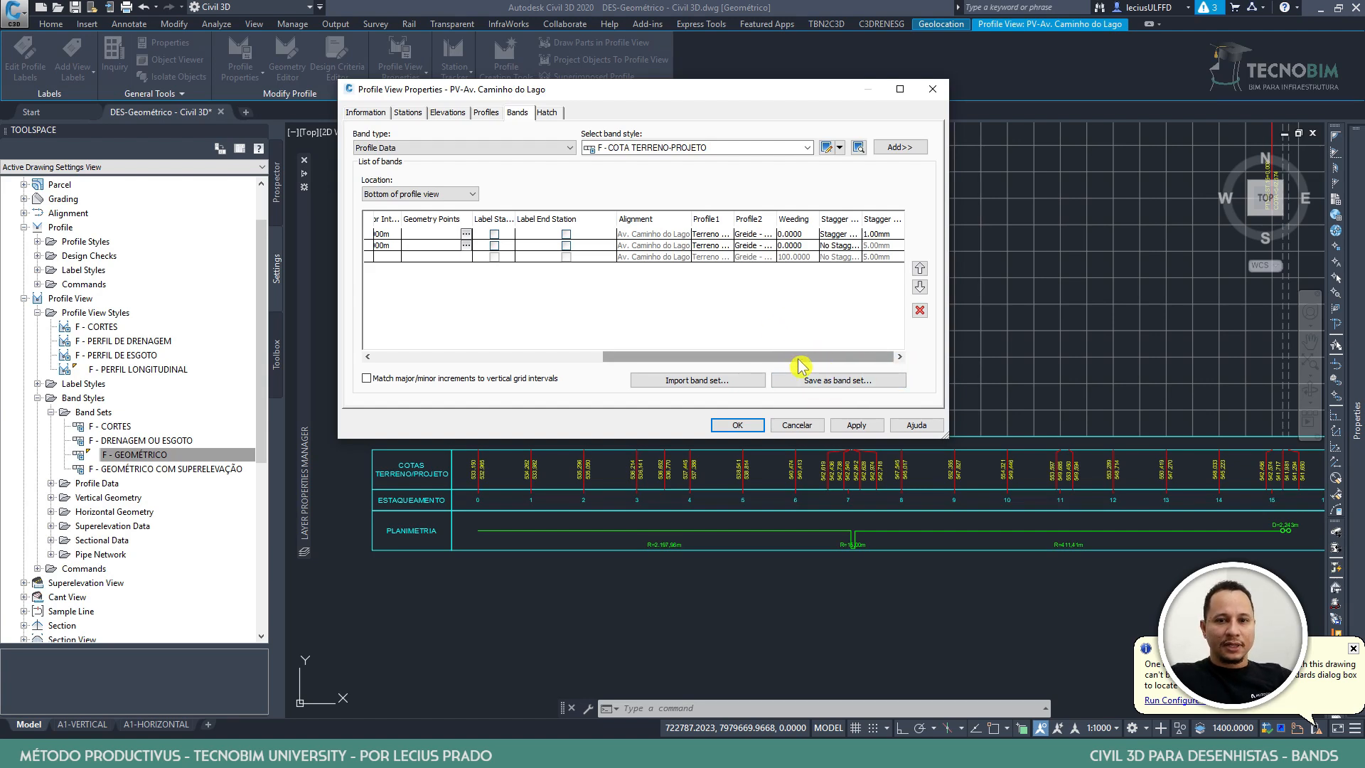
Set the gap of the F - COTA TERRENO-PROJETO band to 20 mm, apply it and close the profile view properties
{"action": "left_click_drag", "start_coordinate": [799, 364], "coordinate": [454, 335]}
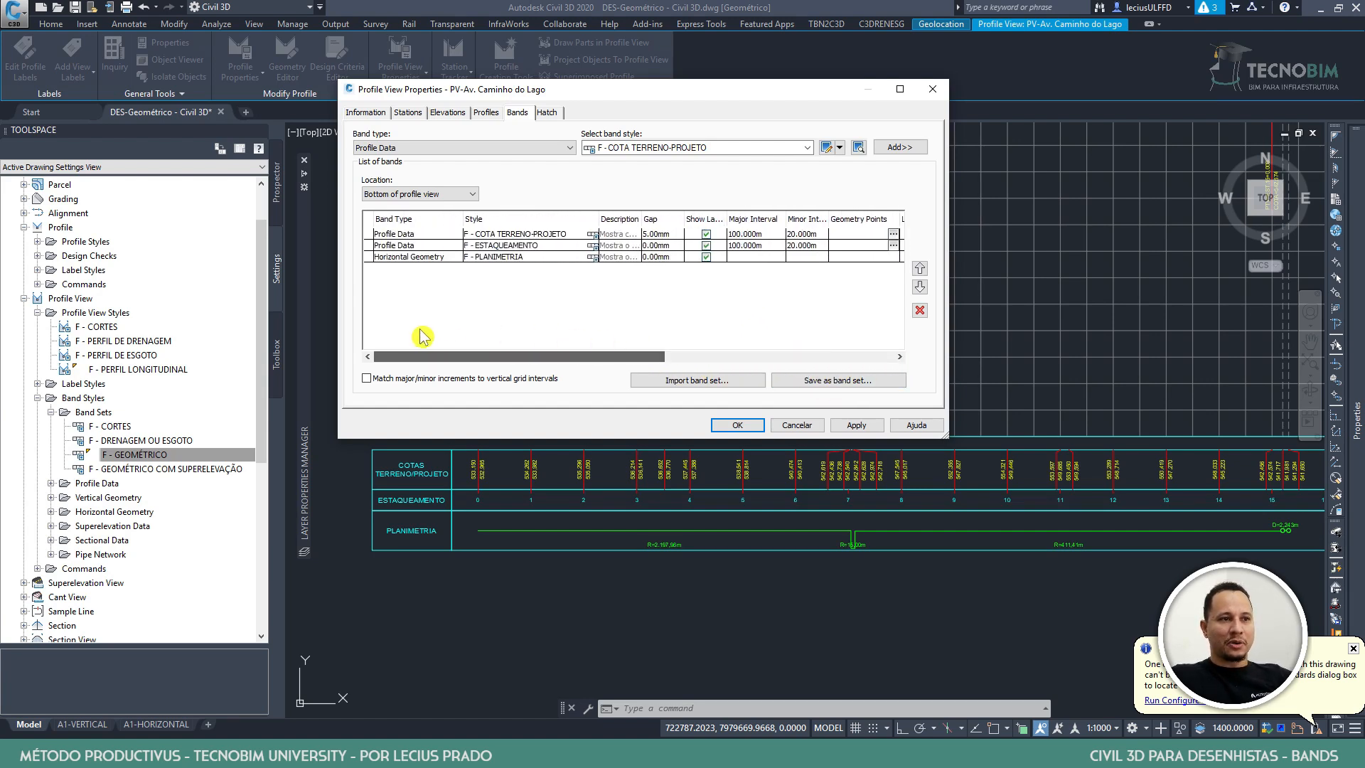
{"action": "mouse_move", "coordinate": [625, 357]}
{"action": "left_mouse_down"}
{"action": "mouse_move", "coordinate": [651, 366]}
{"action": "mouse_move", "coordinate": [606, 362]}
{"action": "left_mouse_up"}
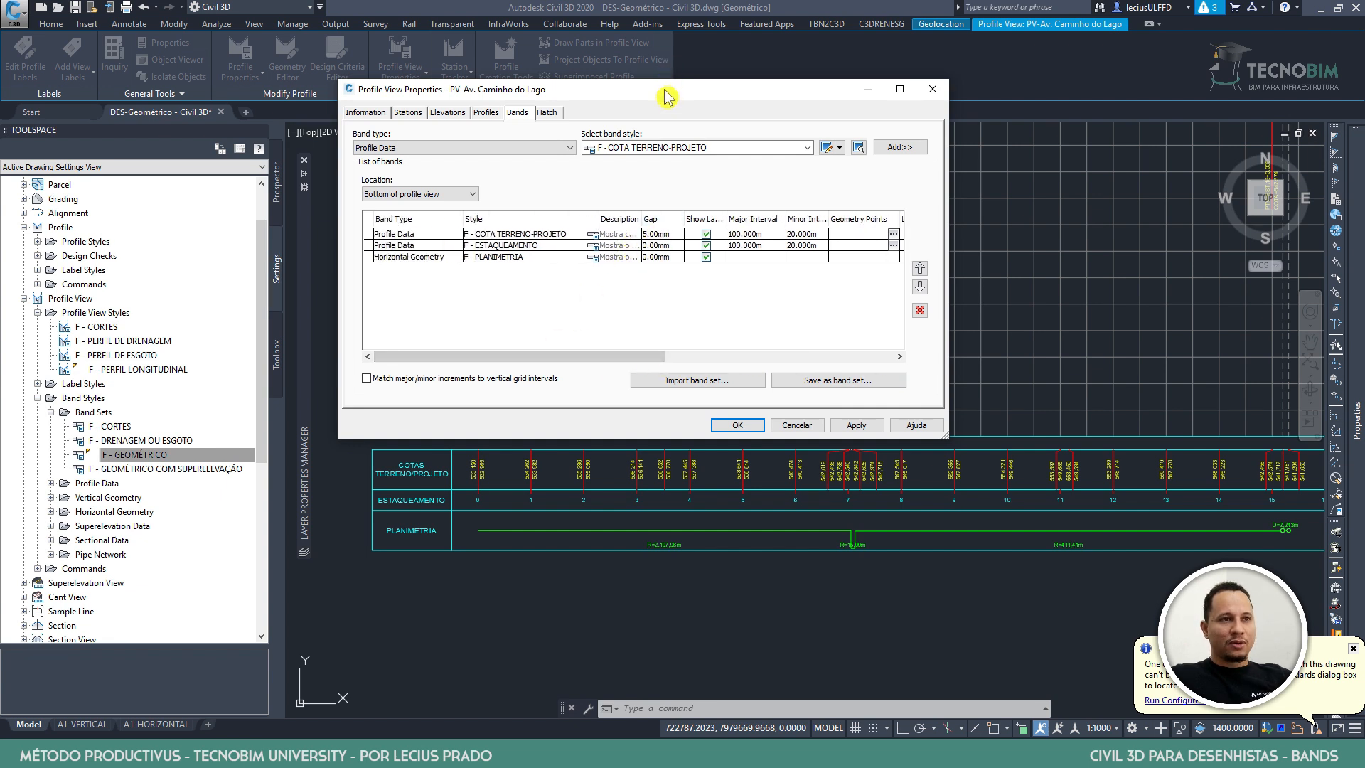
{"action": "left_click_drag", "start_coordinate": [666, 96], "coordinate": [651, 44]}
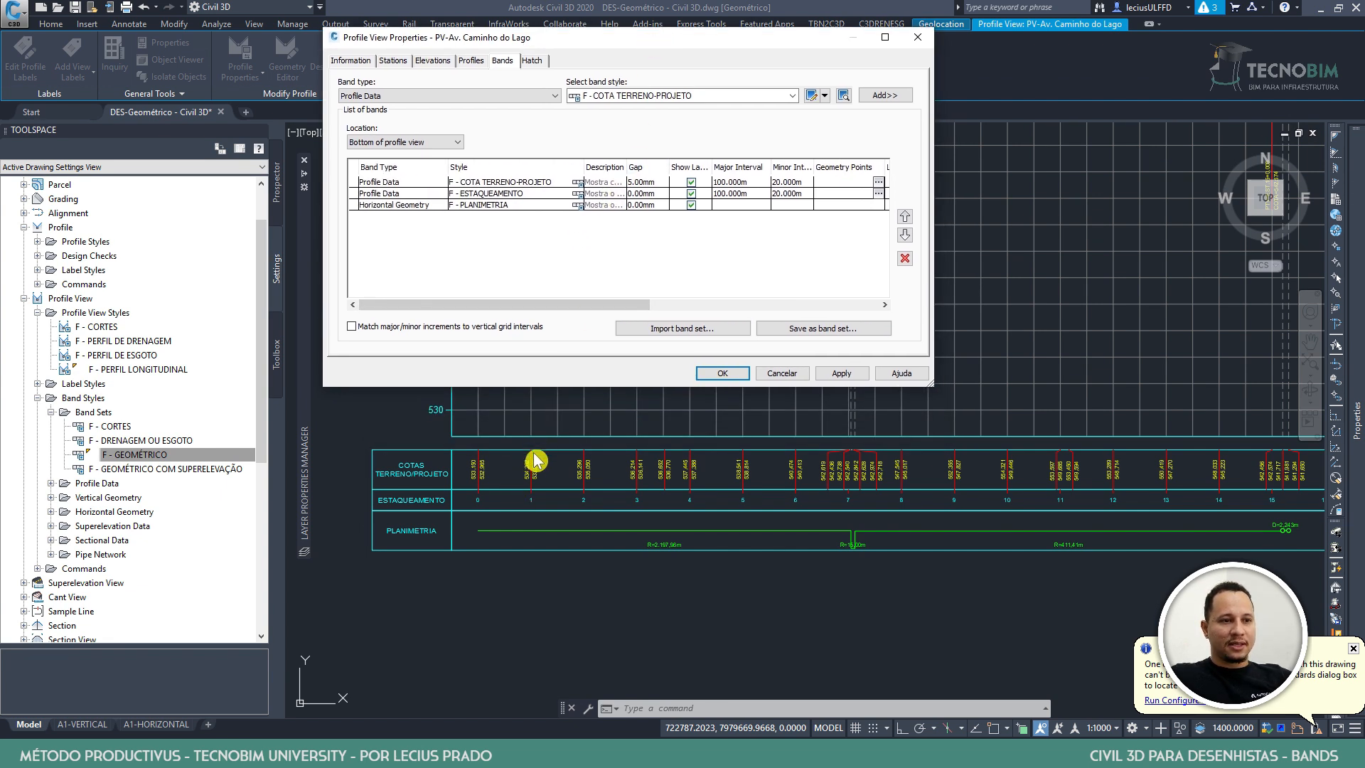
{"action": "left_click", "coordinate": [649, 182]}
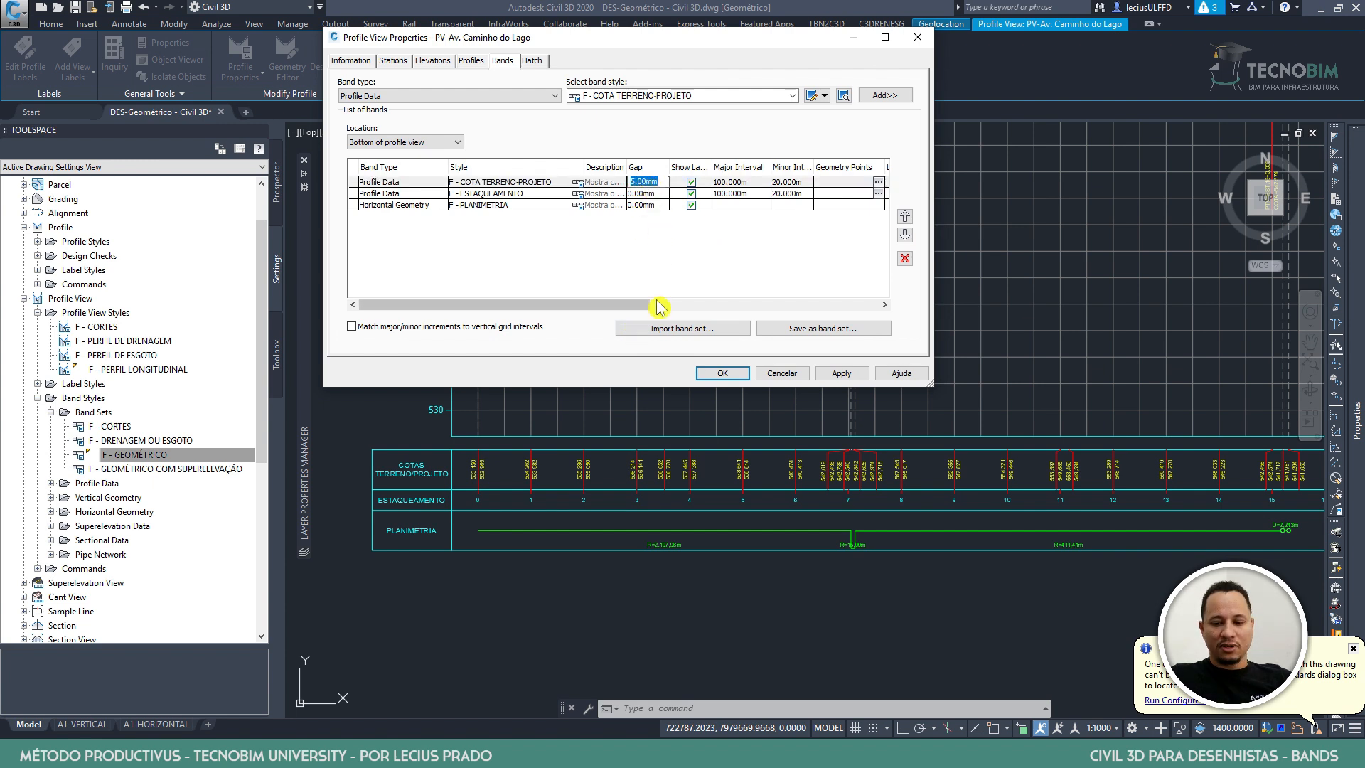
{"action": "left_click", "coordinate": [841, 373]}
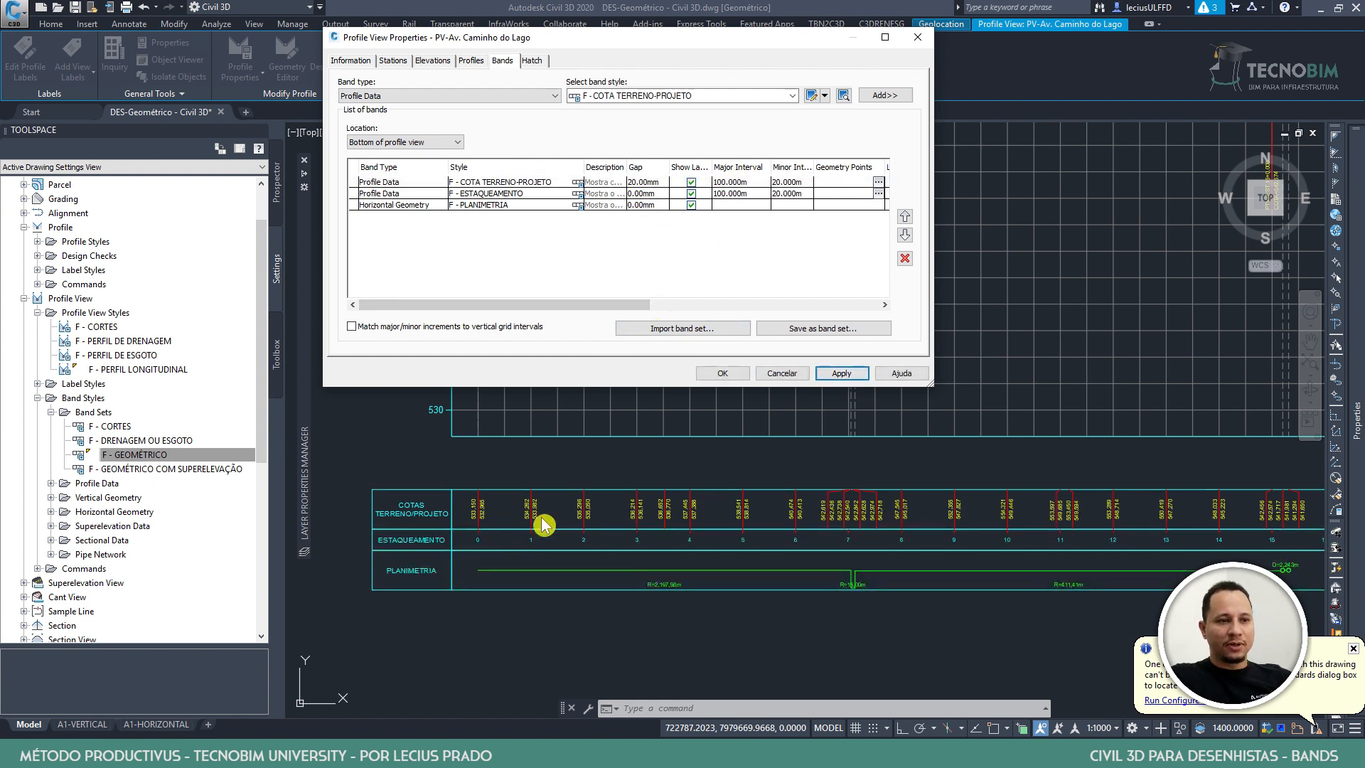
{"action": "left_click", "coordinate": [722, 374]}
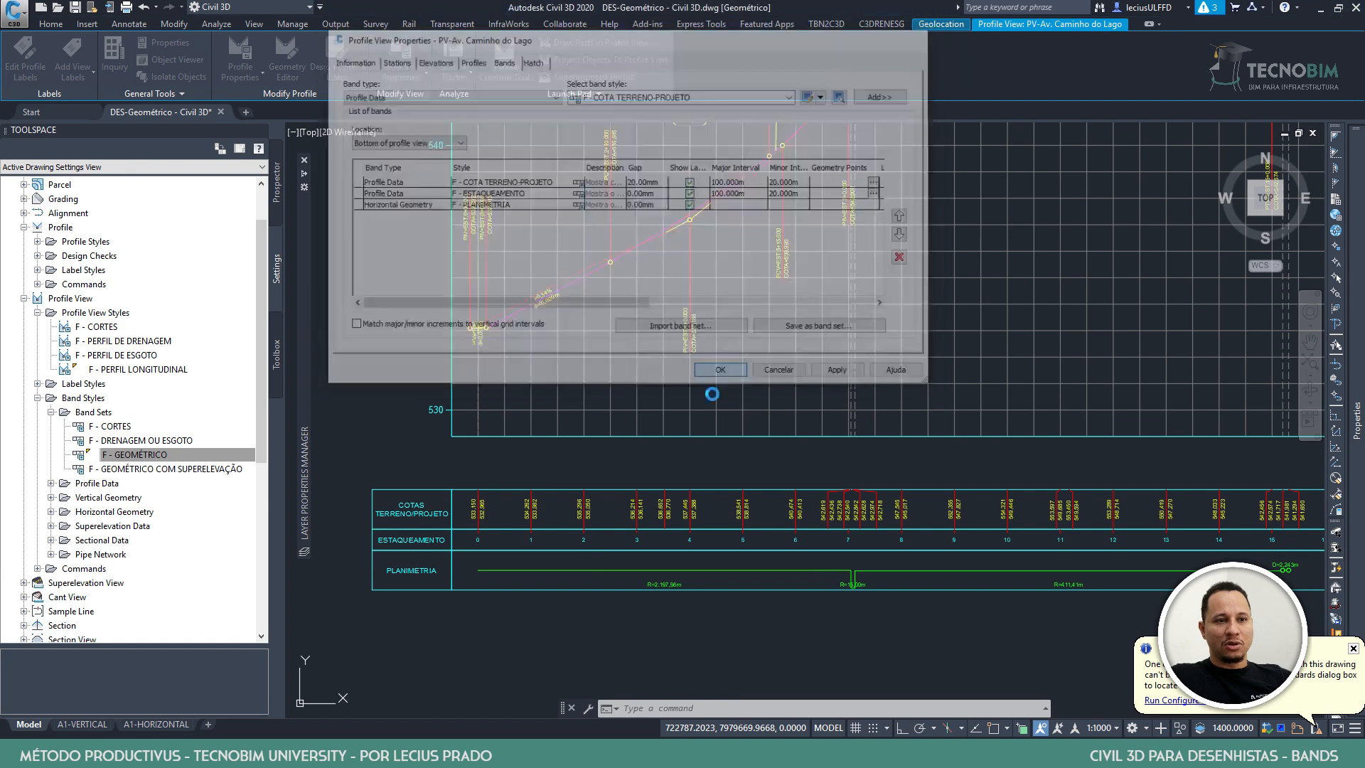
{"action": "scroll", "coordinate": [688, 413], "scroll_direction": "down", "scroll_amount": 5}
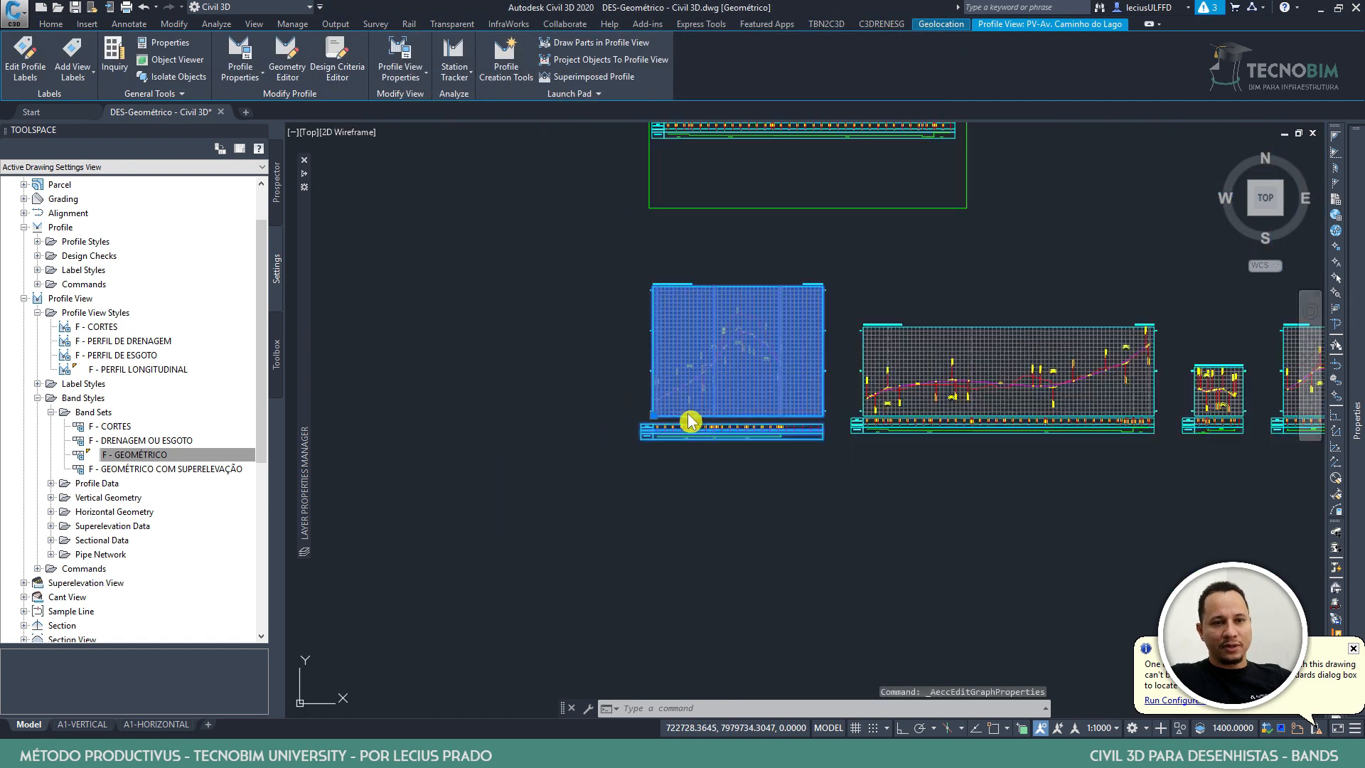
{"action": "scroll", "coordinate": [824, 418], "scroll_direction": "up", "scroll_amount": 4}
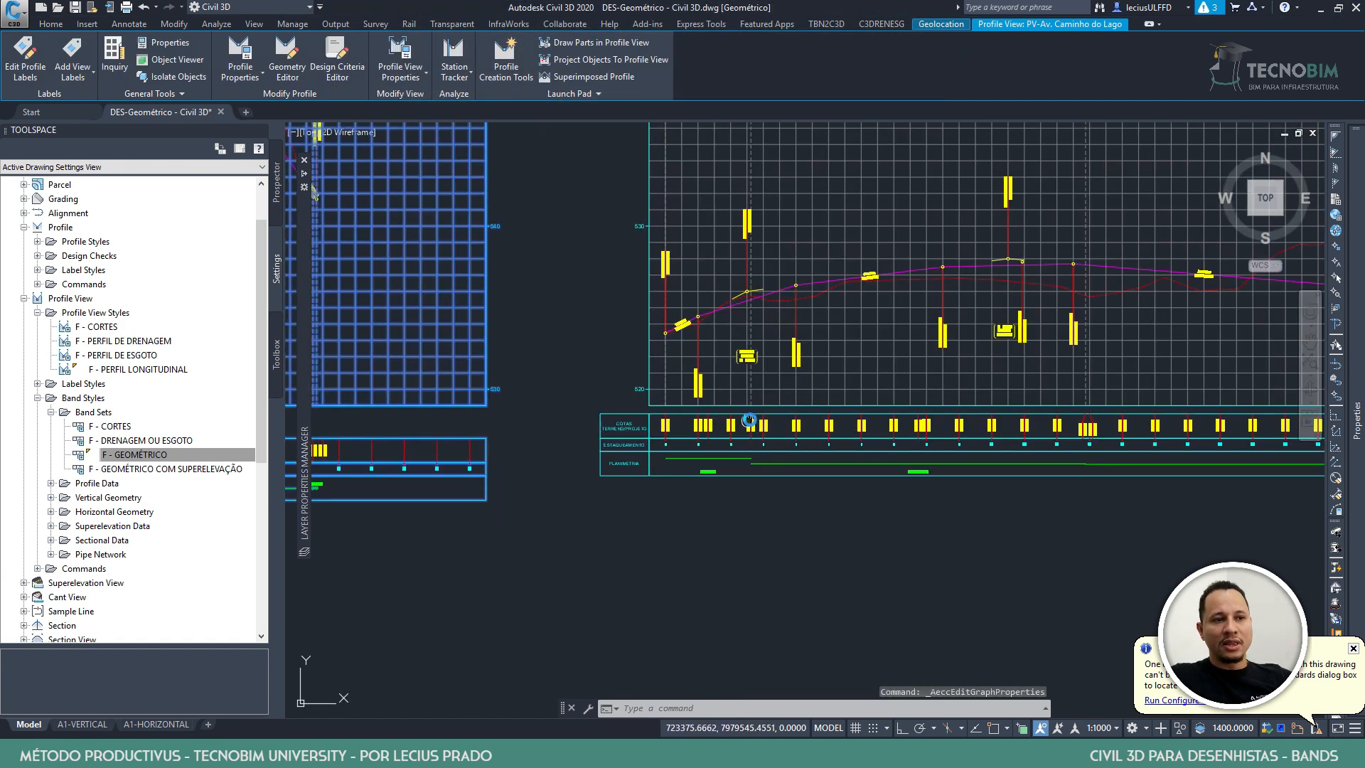
Try 10 mm gaps on the F - ESTAQUEAMENTO and F - PLANIMETRIA bands in the profile view properties, applying each change
{"action": "middle_click_drag", "start_coordinate": [754, 427], "coordinate": [1032, 432]}
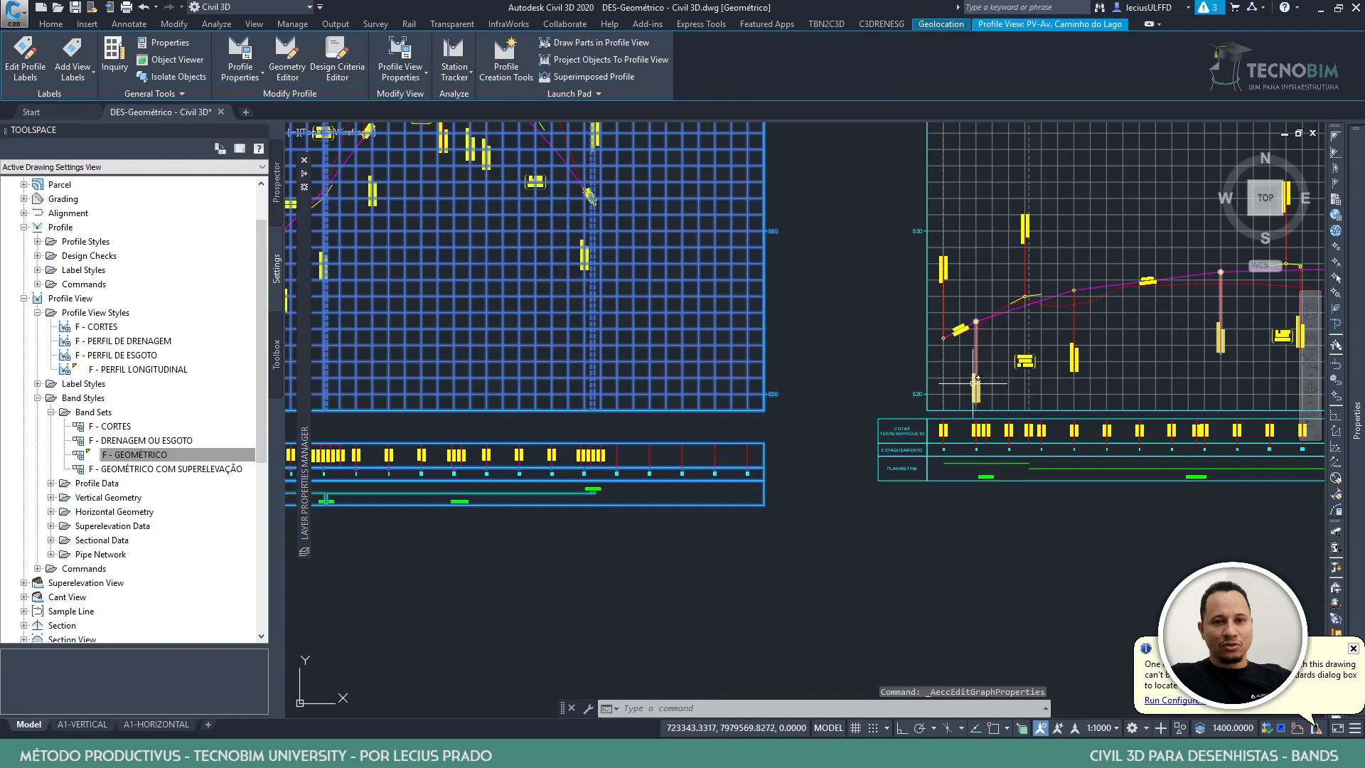
{"action": "scroll", "coordinate": [999, 405], "scroll_direction": "down", "scroll_amount": 3}
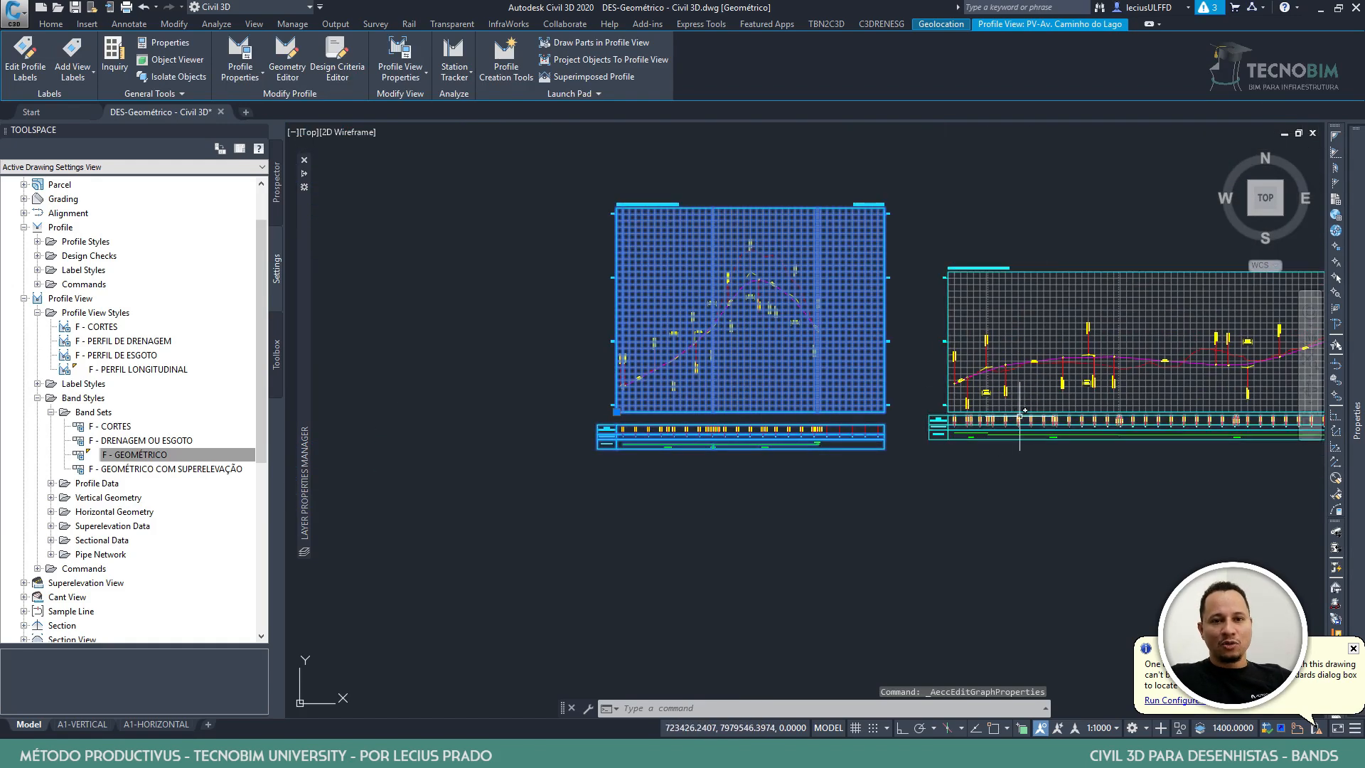
{"action": "scroll", "coordinate": [1020, 412], "scroll_direction": "up", "scroll_amount": 2}
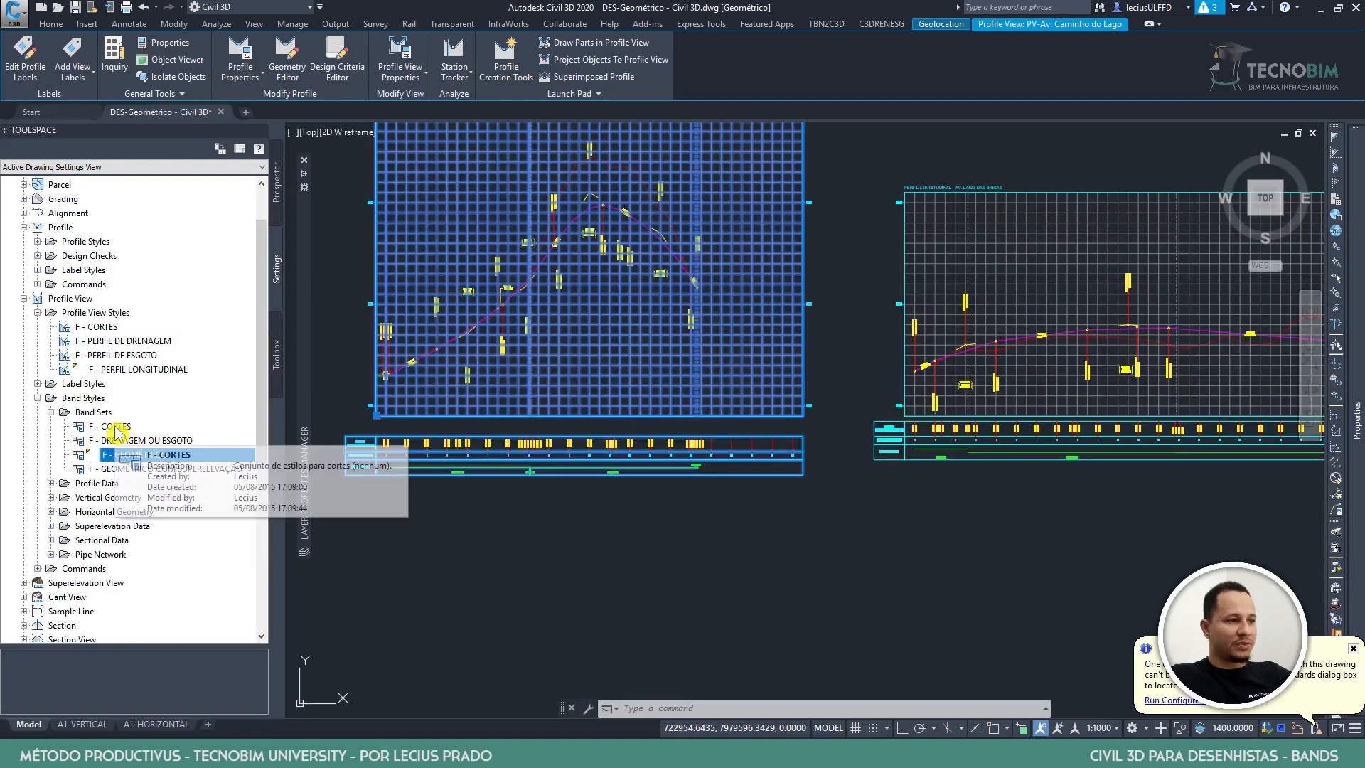
{"action": "mouse_move", "coordinate": [133, 460]}
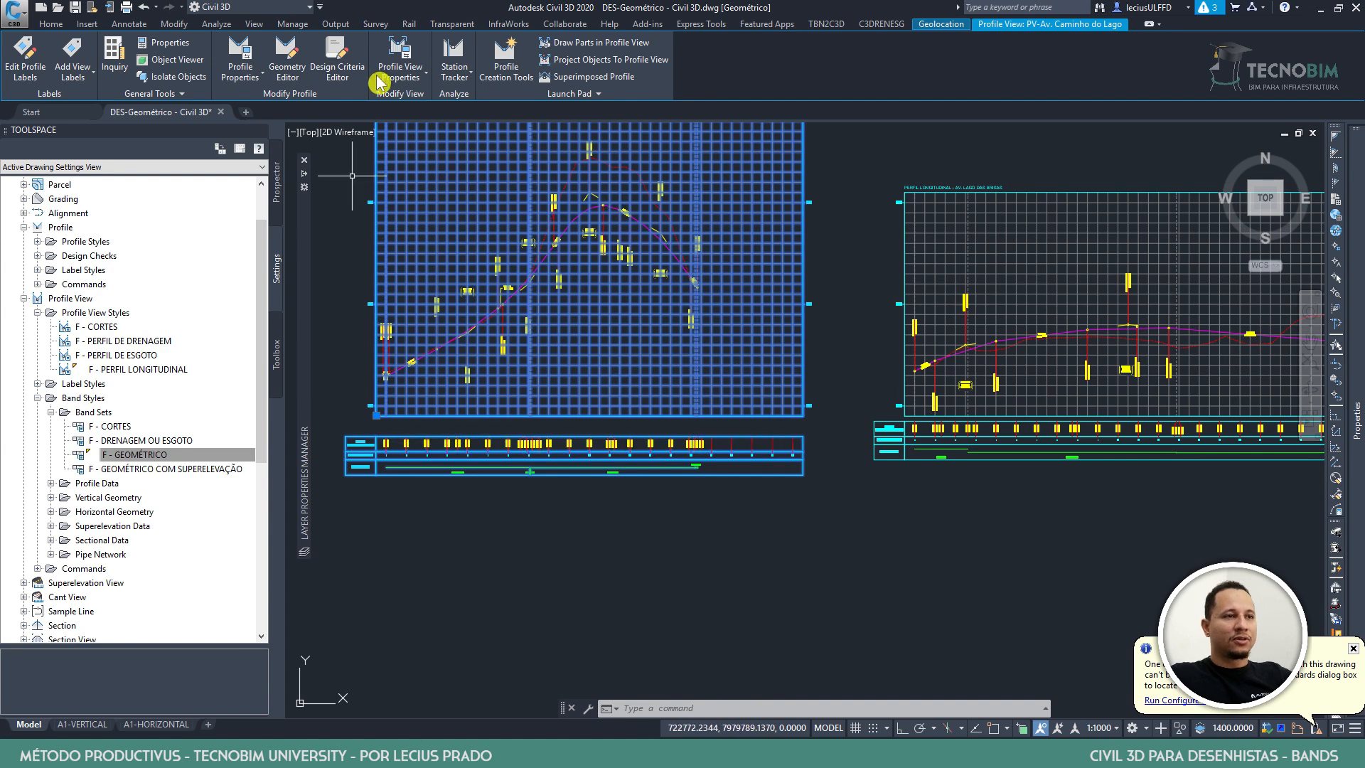
{"action": "left_click", "coordinate": [396, 63]}
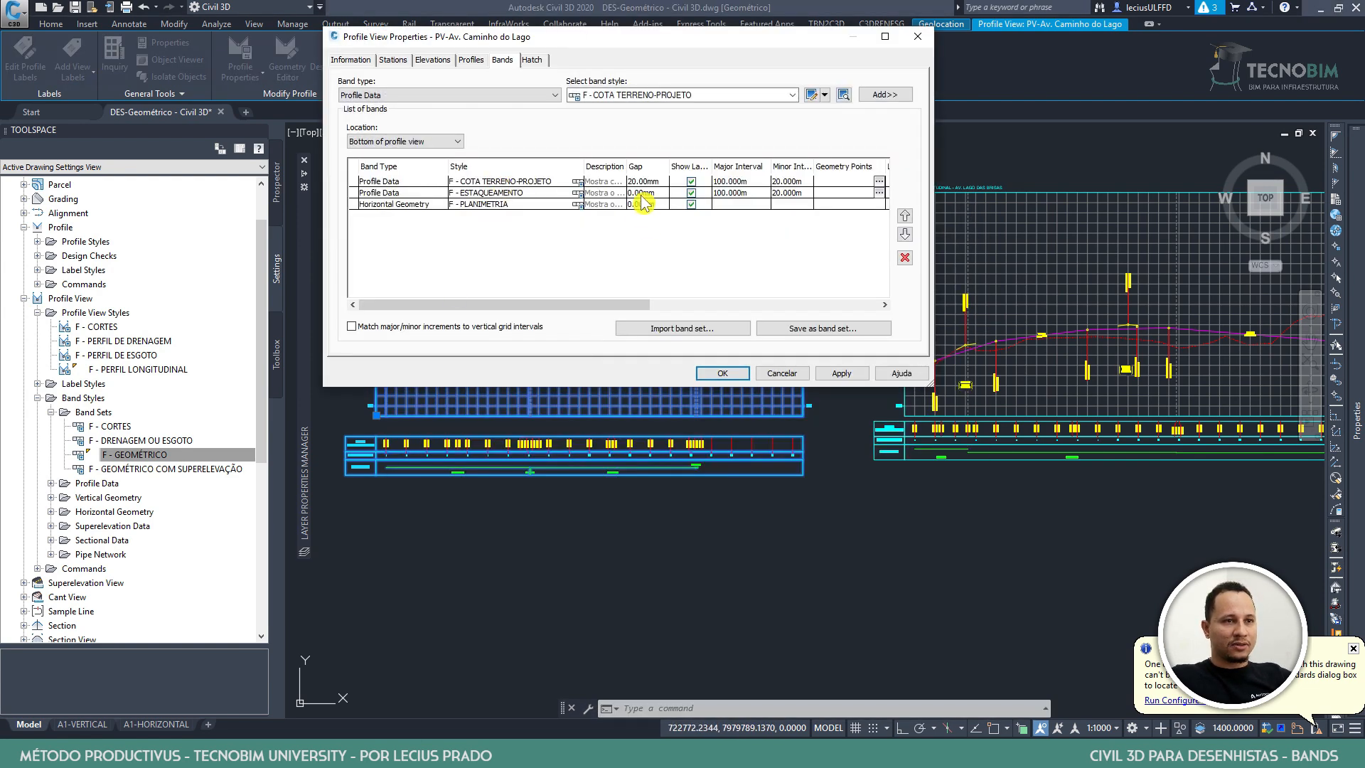
{"action": "left_click", "coordinate": [641, 193]}
{"action": "left_click", "coordinate": [646, 193]}
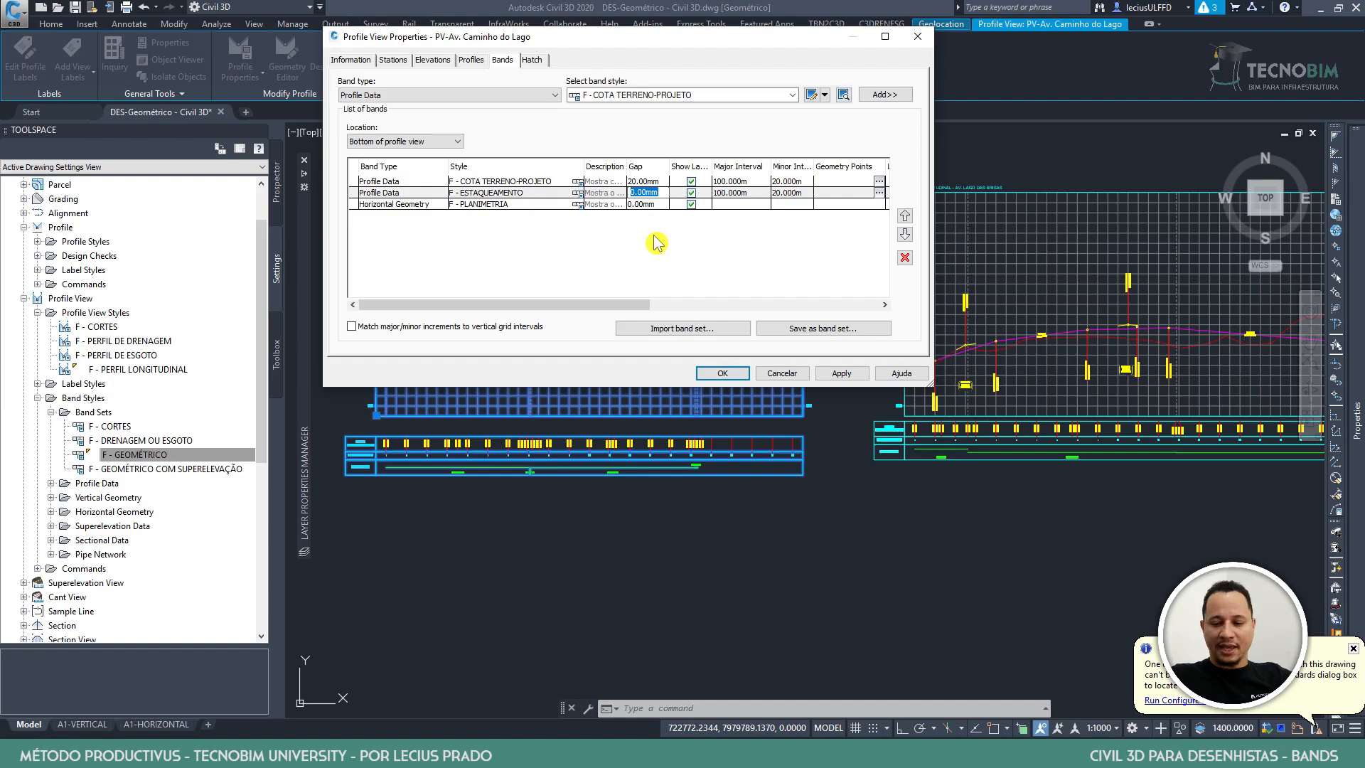
{"action": "type", "text": "10"}
{"action": "left_click", "coordinate": [852, 377]}
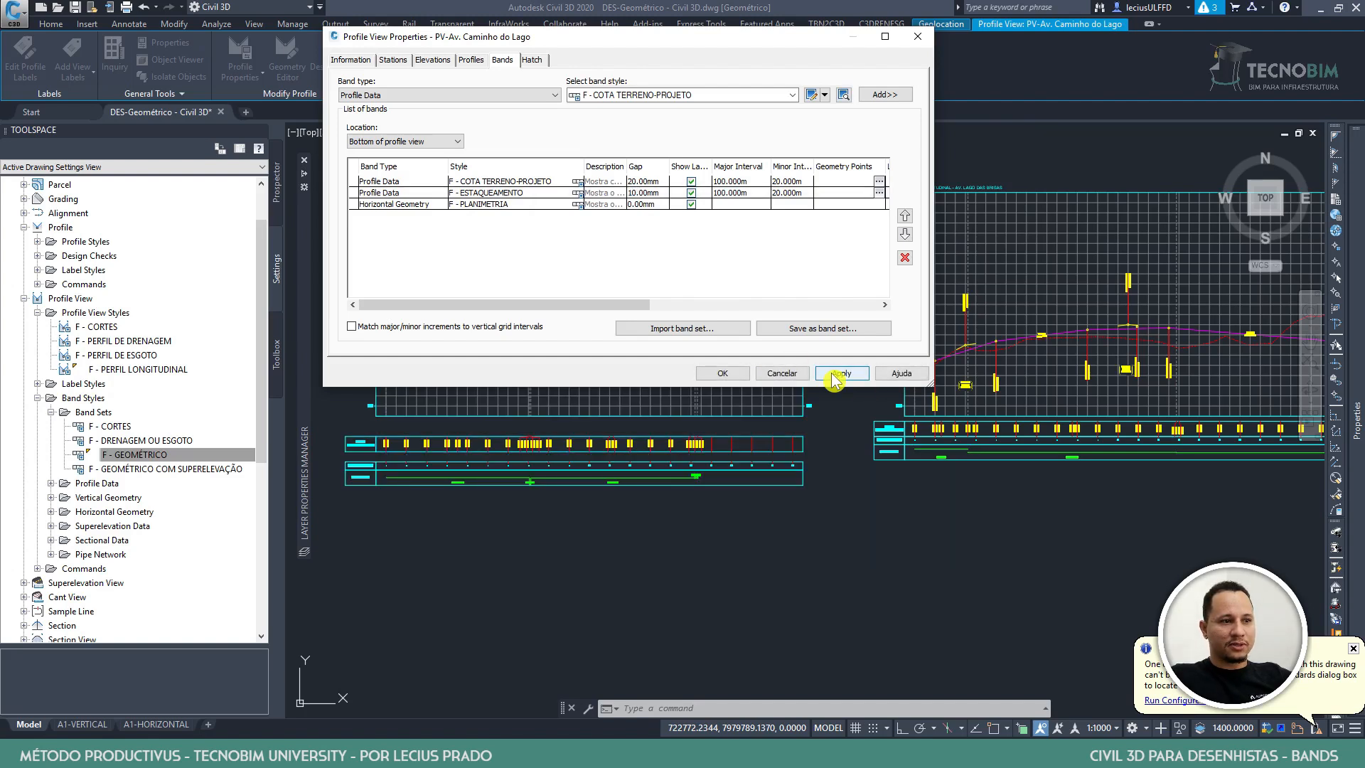
{"action": "left_click", "coordinate": [635, 205]}
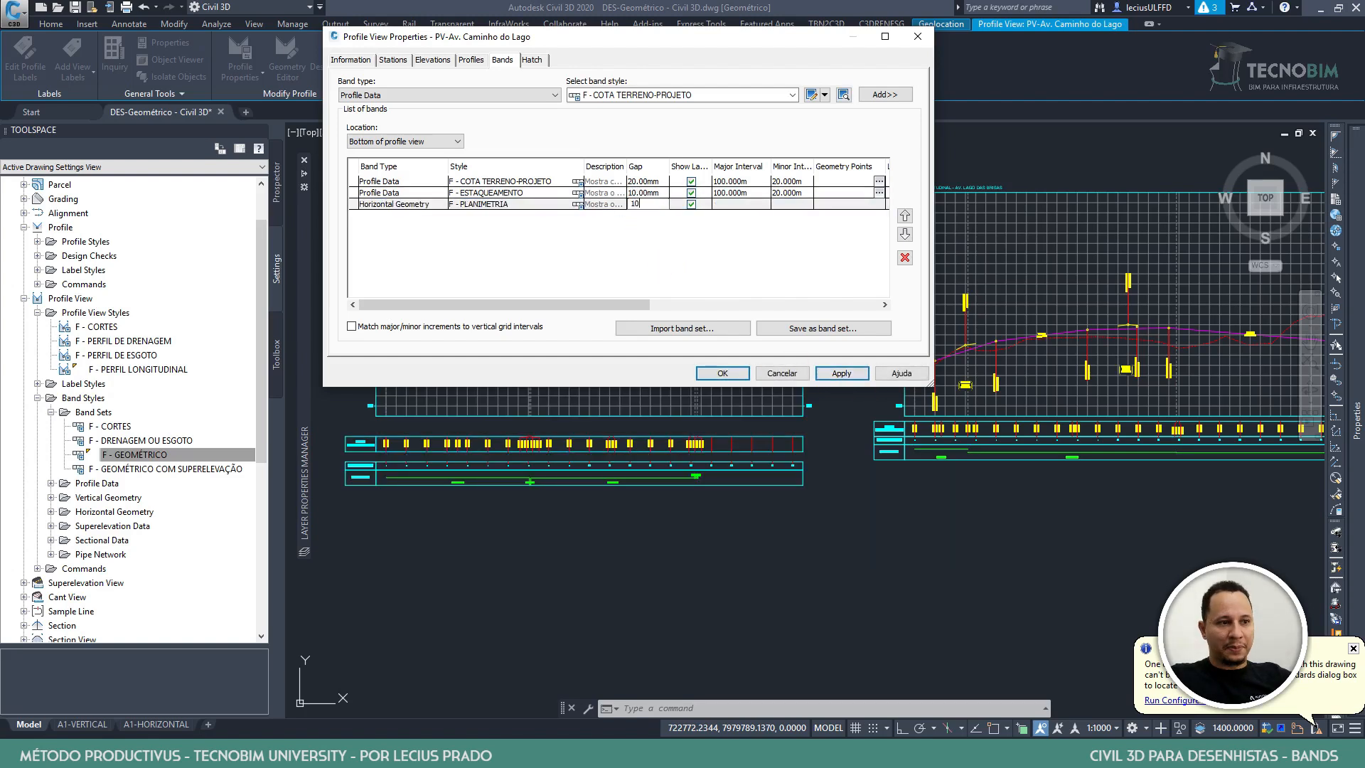
{"action": "left_click", "coordinate": [842, 374]}
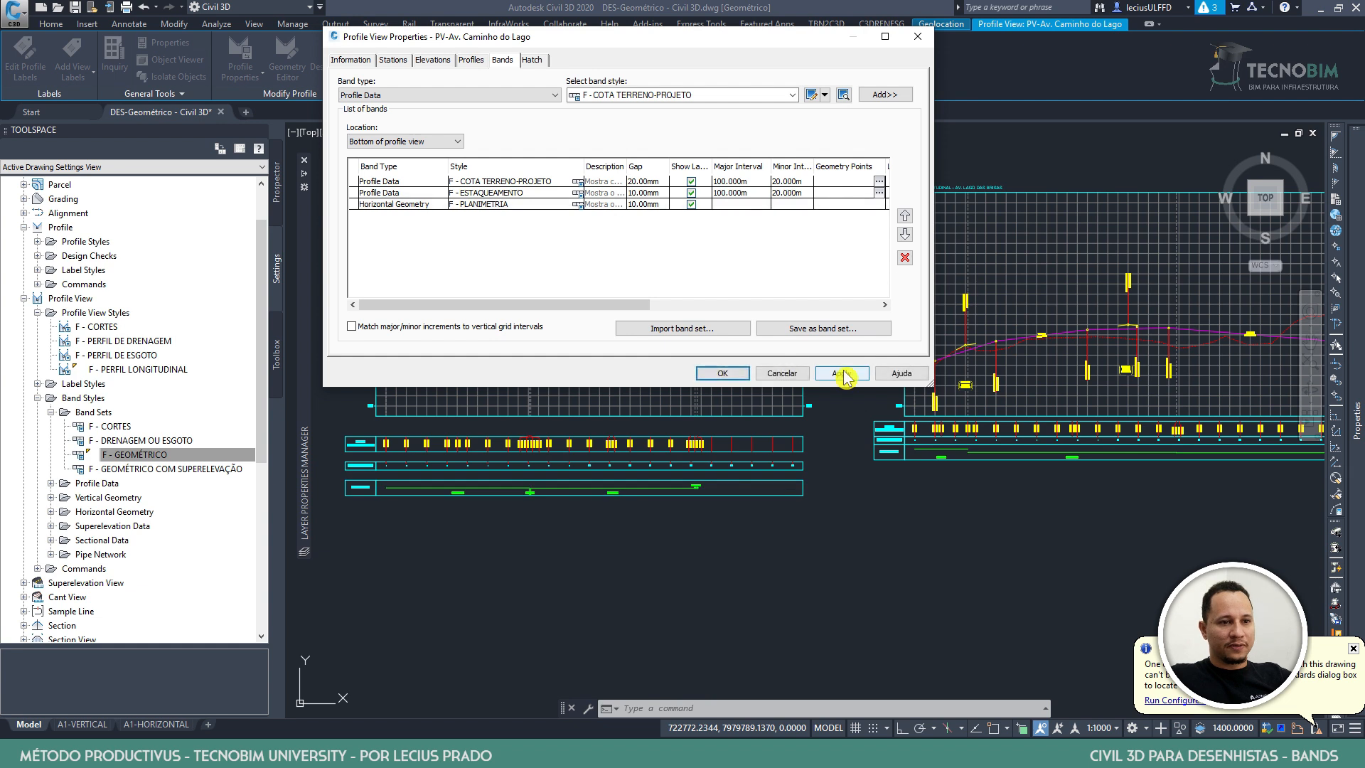
Set the band gaps to 5 mm for F - COTA TERRENO-PROJETO and 0 for F - ESTAQUEAMENTO and F - PLANIMETRIA, then apply and close
{"action": "left_click", "coordinate": [644, 181]}
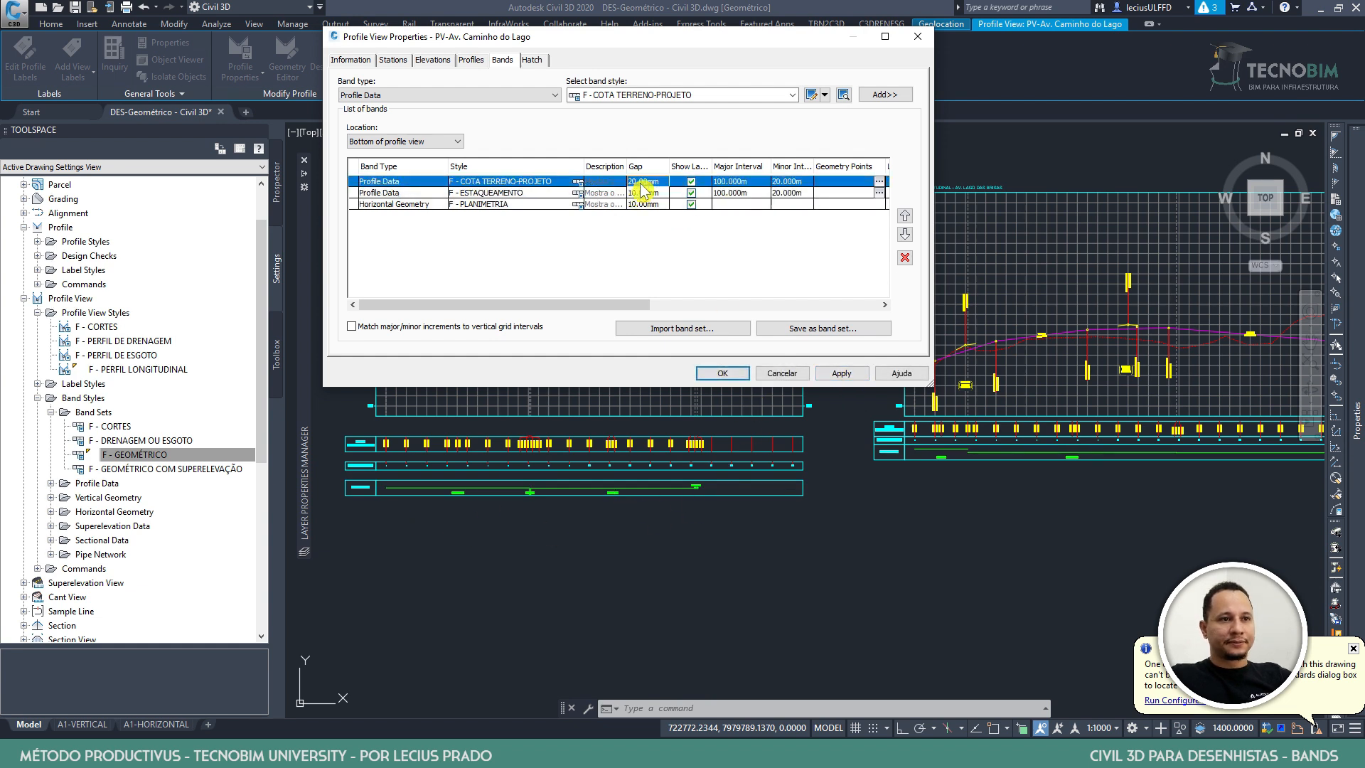
{"action": "left_click", "coordinate": [652, 180]}
{"action": "double_click", "coordinate": [648, 194]}
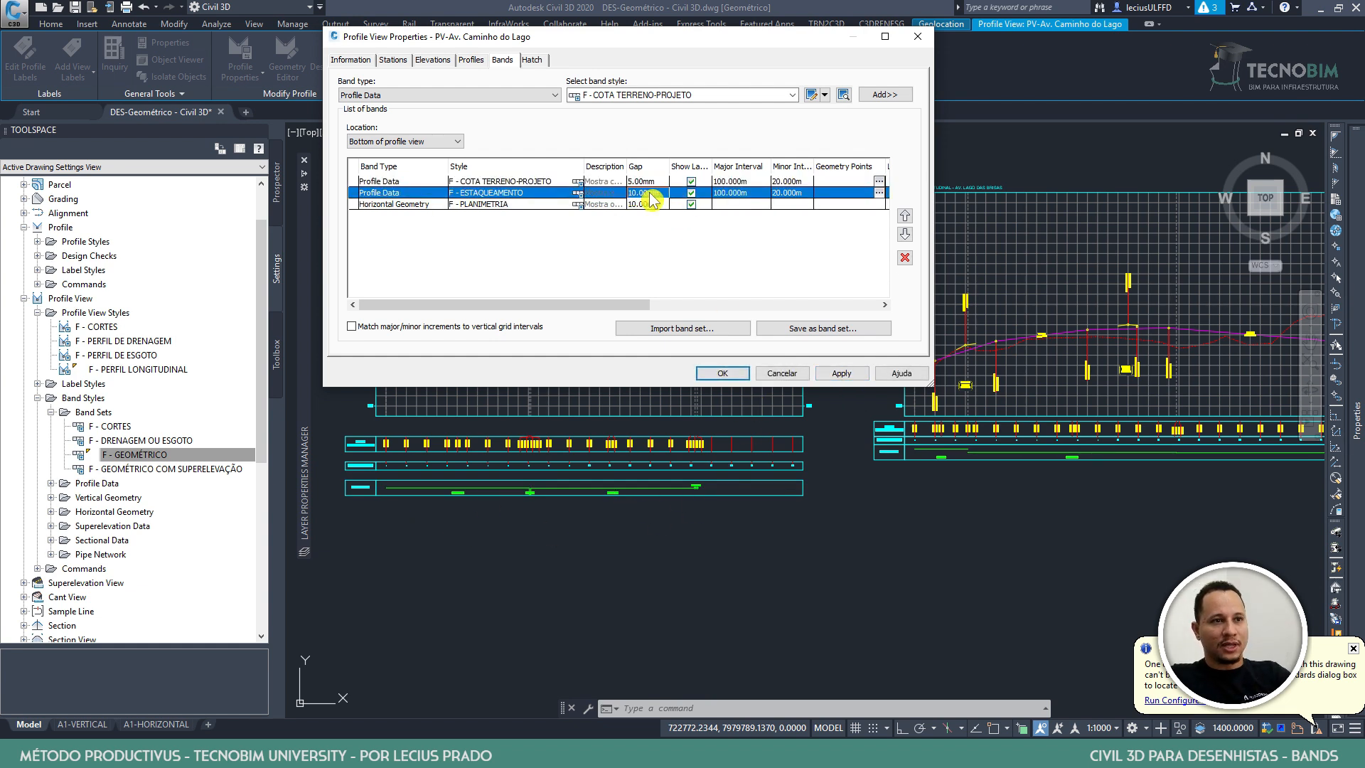
{"action": "type", "text": "0"}
{"action": "double_click", "coordinate": [646, 204]}
{"action": "type", "text": "0"}
{"action": "left_click", "coordinate": [841, 373]}
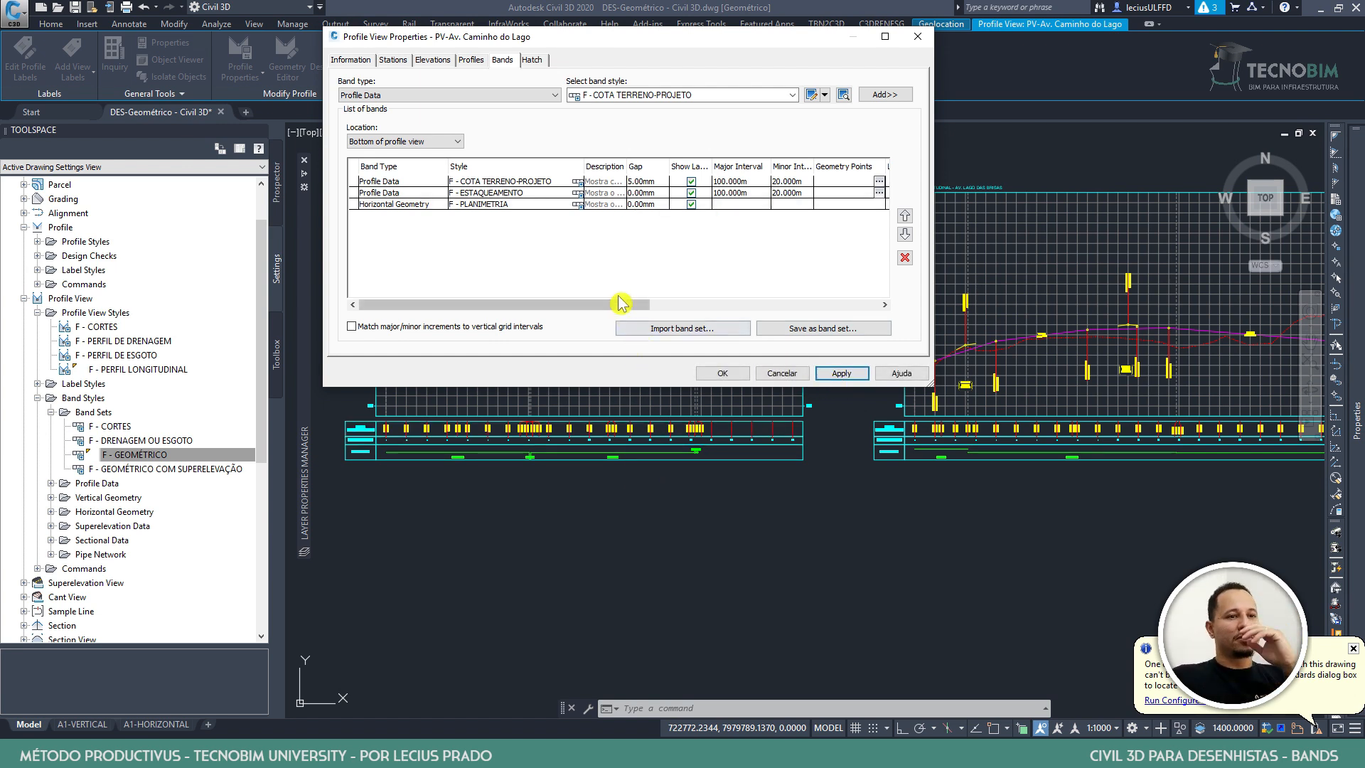
{"action": "left_click_drag", "start_coordinate": [621, 304], "coordinate": [435, 307]}
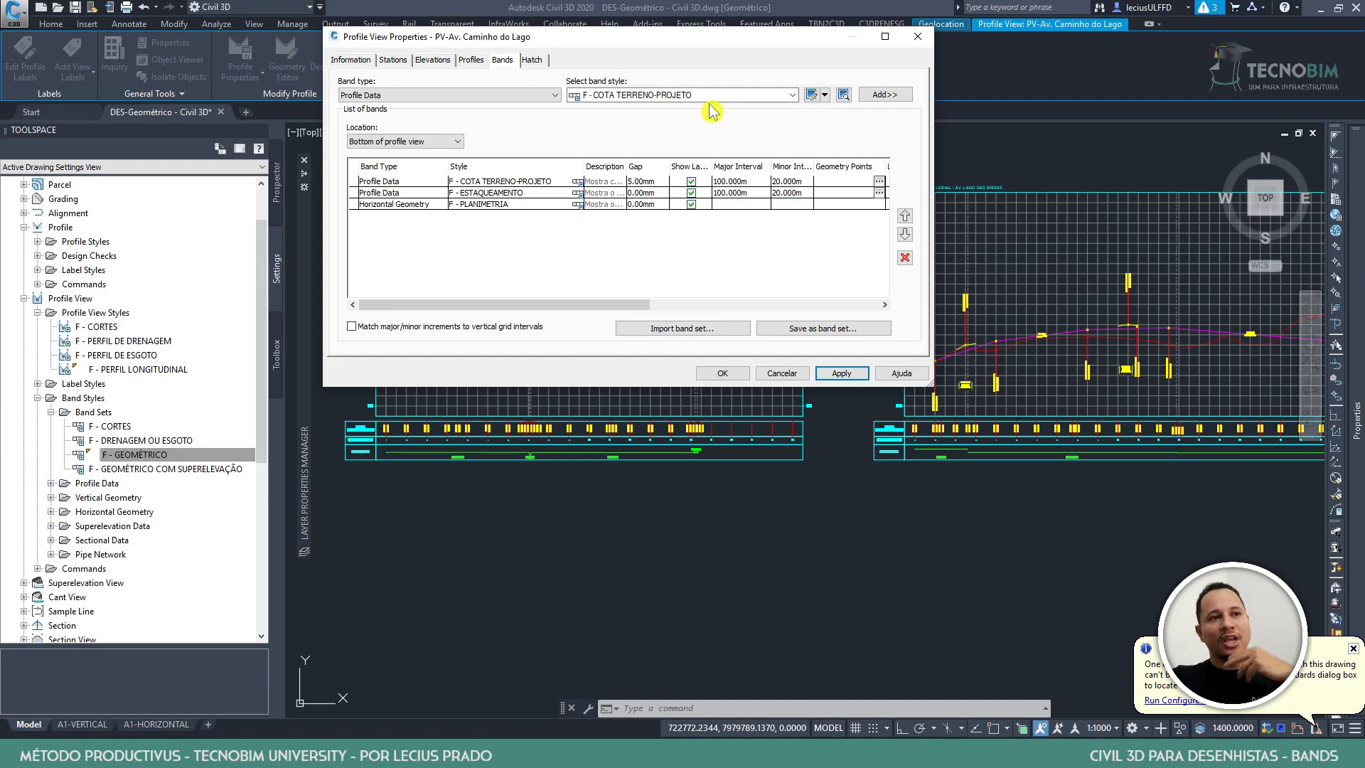
{"action": "left_click", "coordinate": [719, 373]}
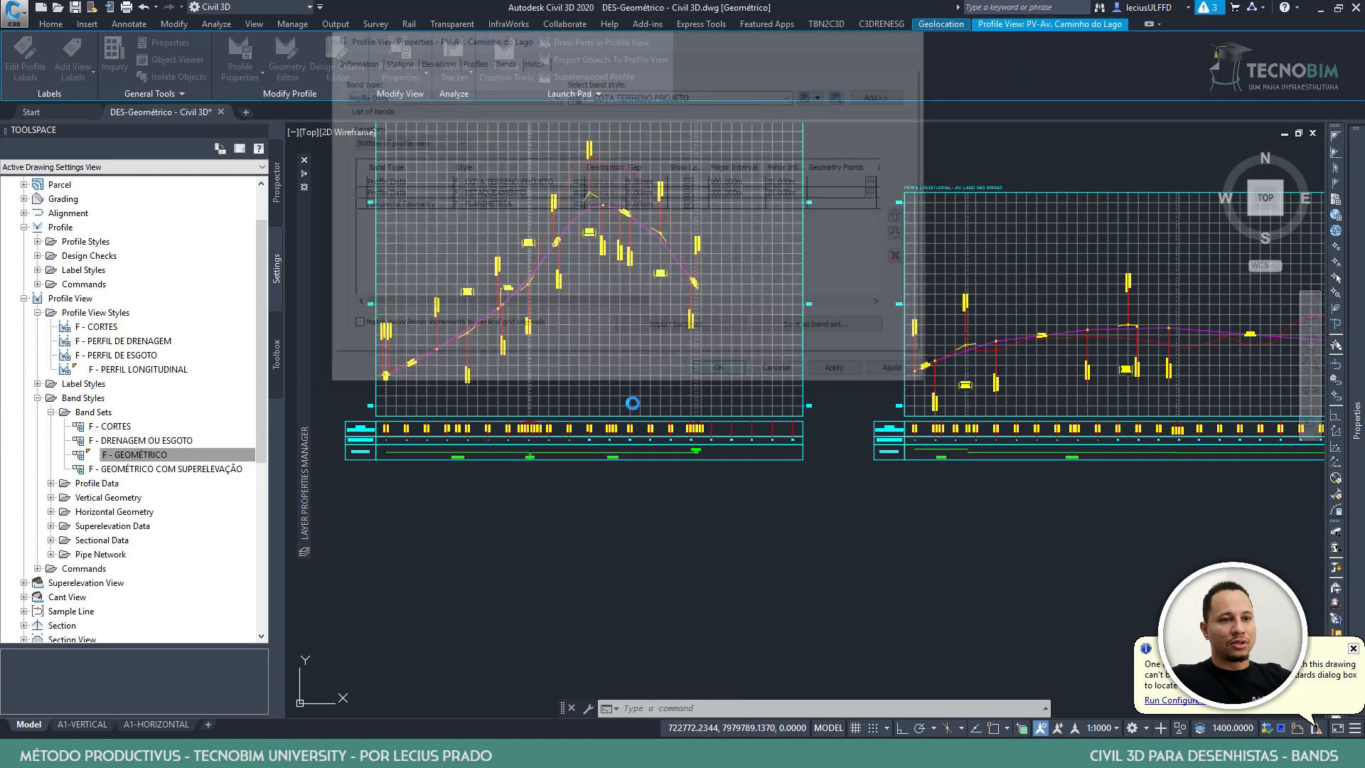
Review the band list in the Av. Caminho do Lago profile view properties, then close them without changes
{"action": "scroll", "coordinate": [359, 431], "scroll_direction": "up", "scroll_amount": 5}
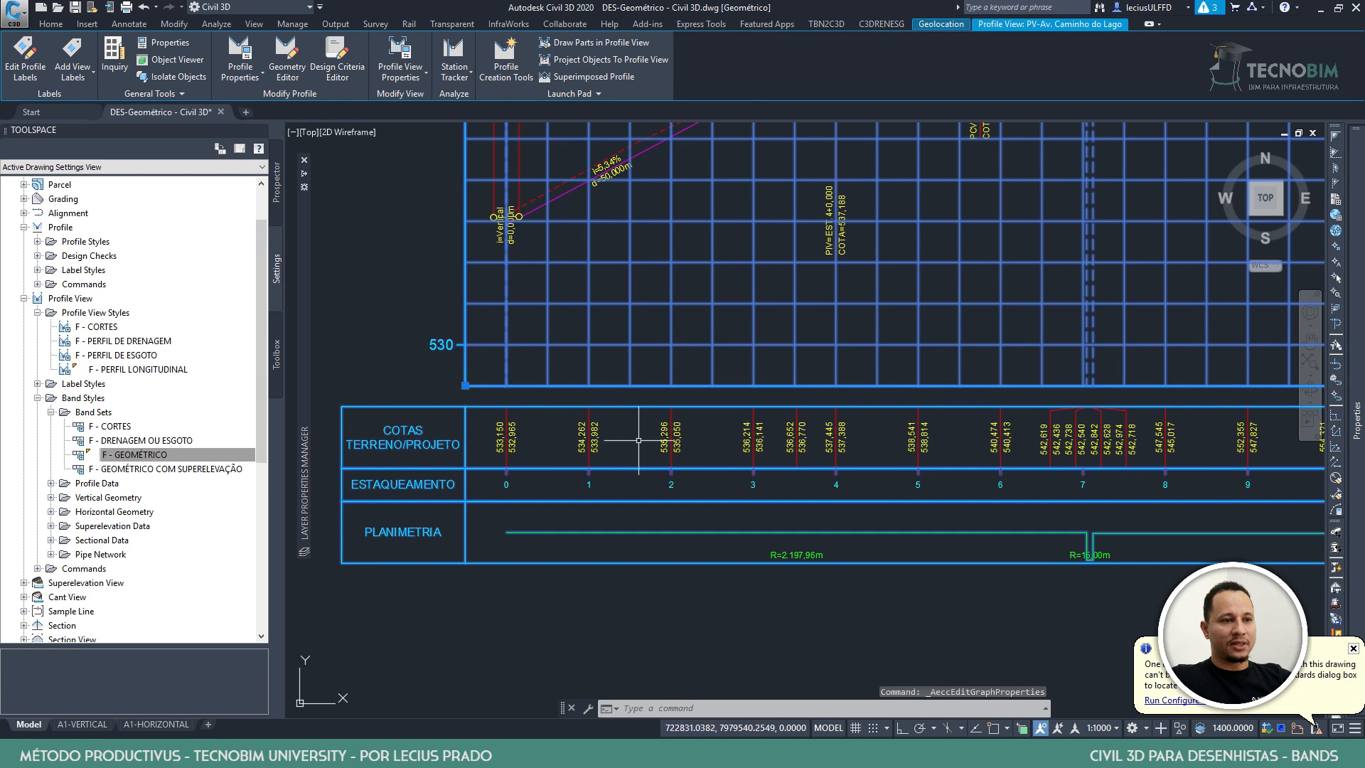
{"action": "key", "text": "Escape"}
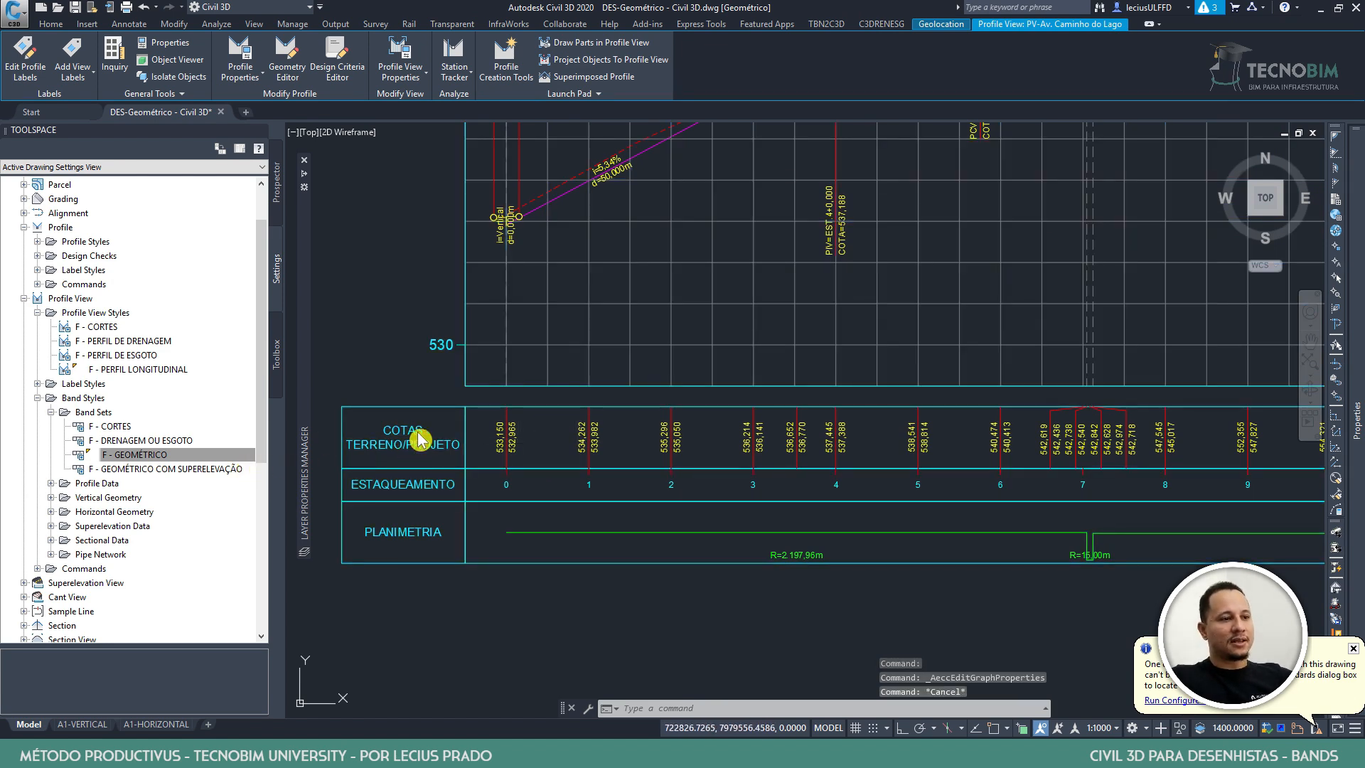
{"action": "left_click", "coordinate": [483, 377]}
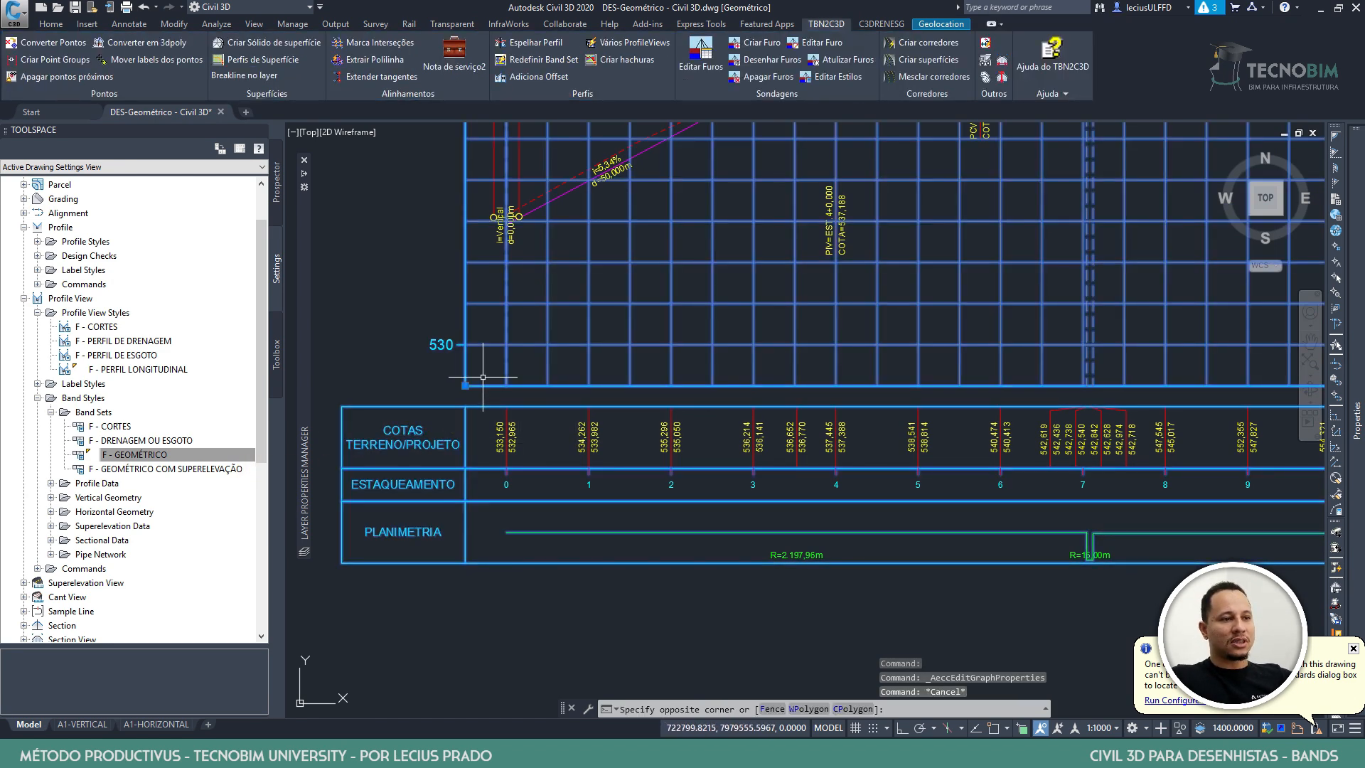
{"action": "left_click", "coordinate": [419, 44]}
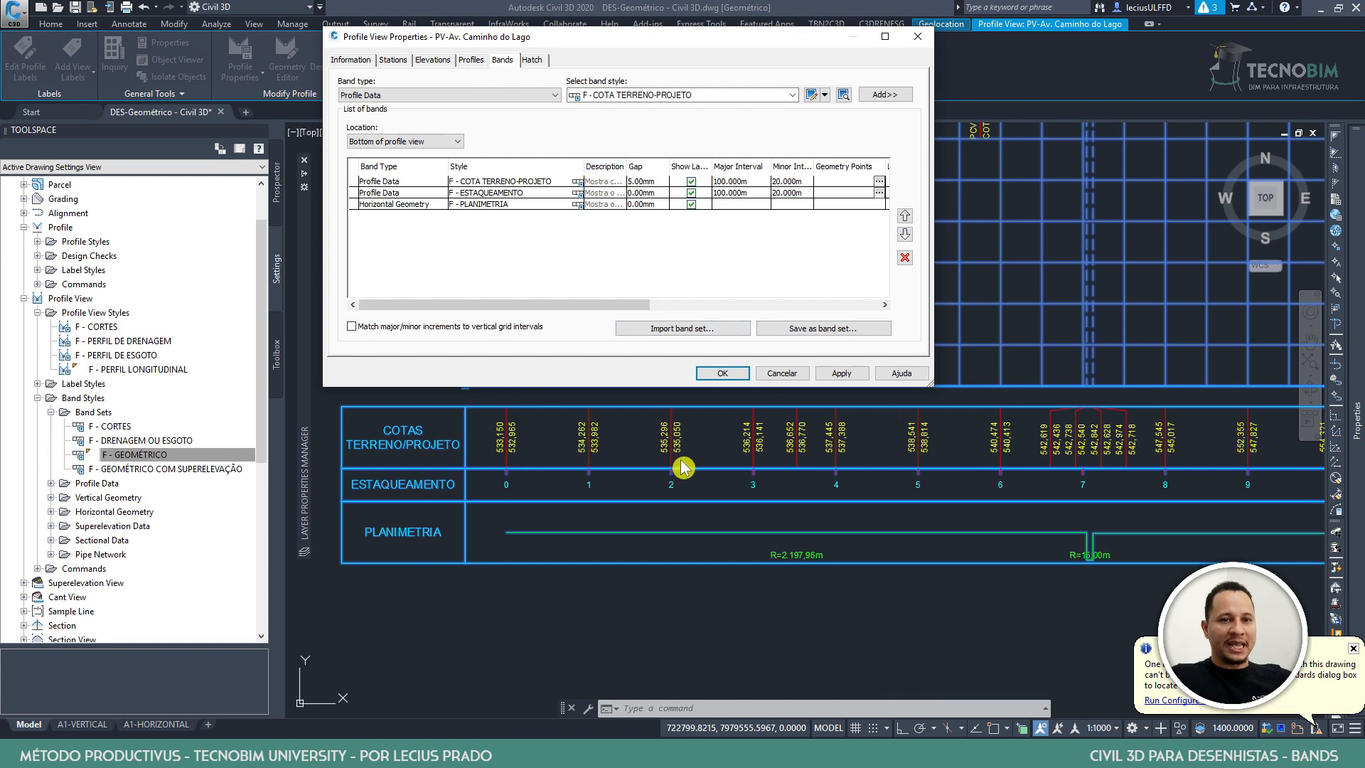
{"action": "left_click", "coordinate": [784, 371]}
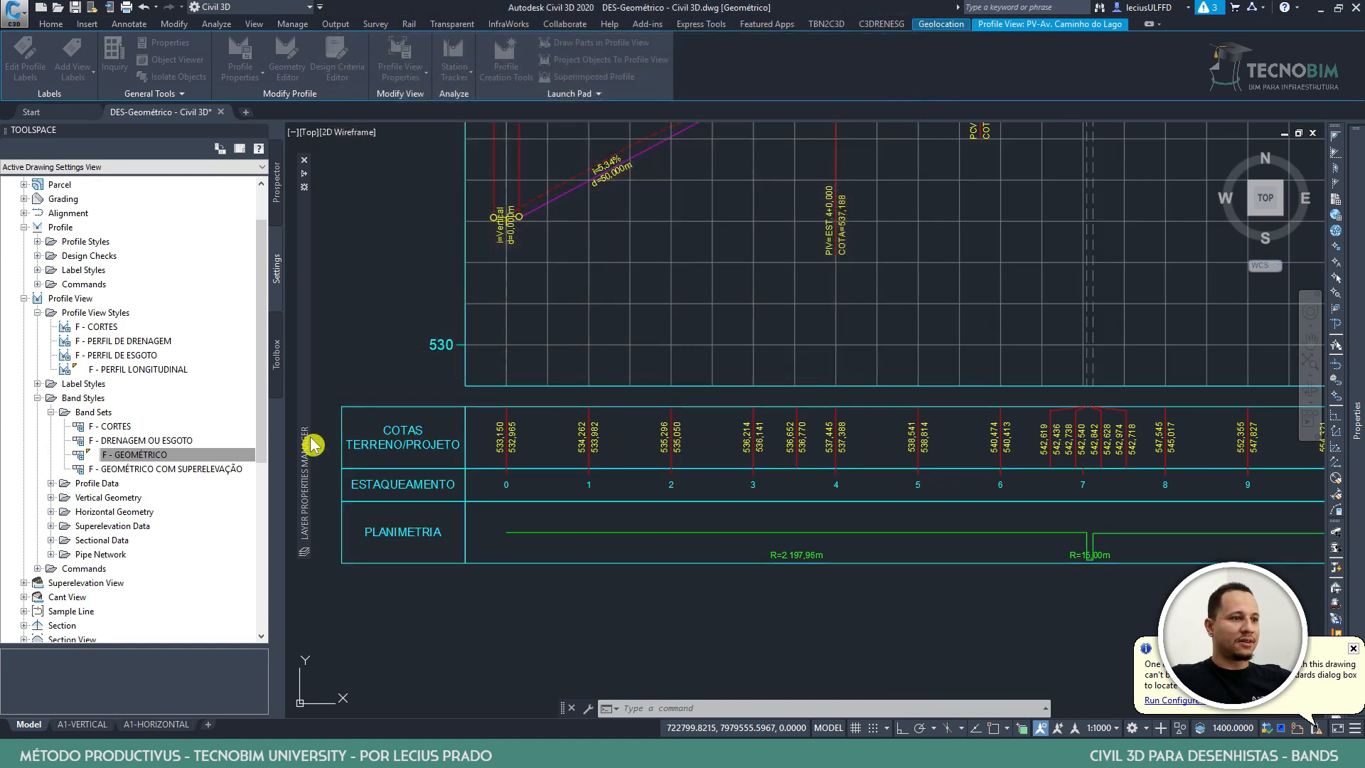
Open the F - COTA TERRENO-PROJETO profile data band style and show its band details
{"action": "left_click", "coordinate": [50, 483]}
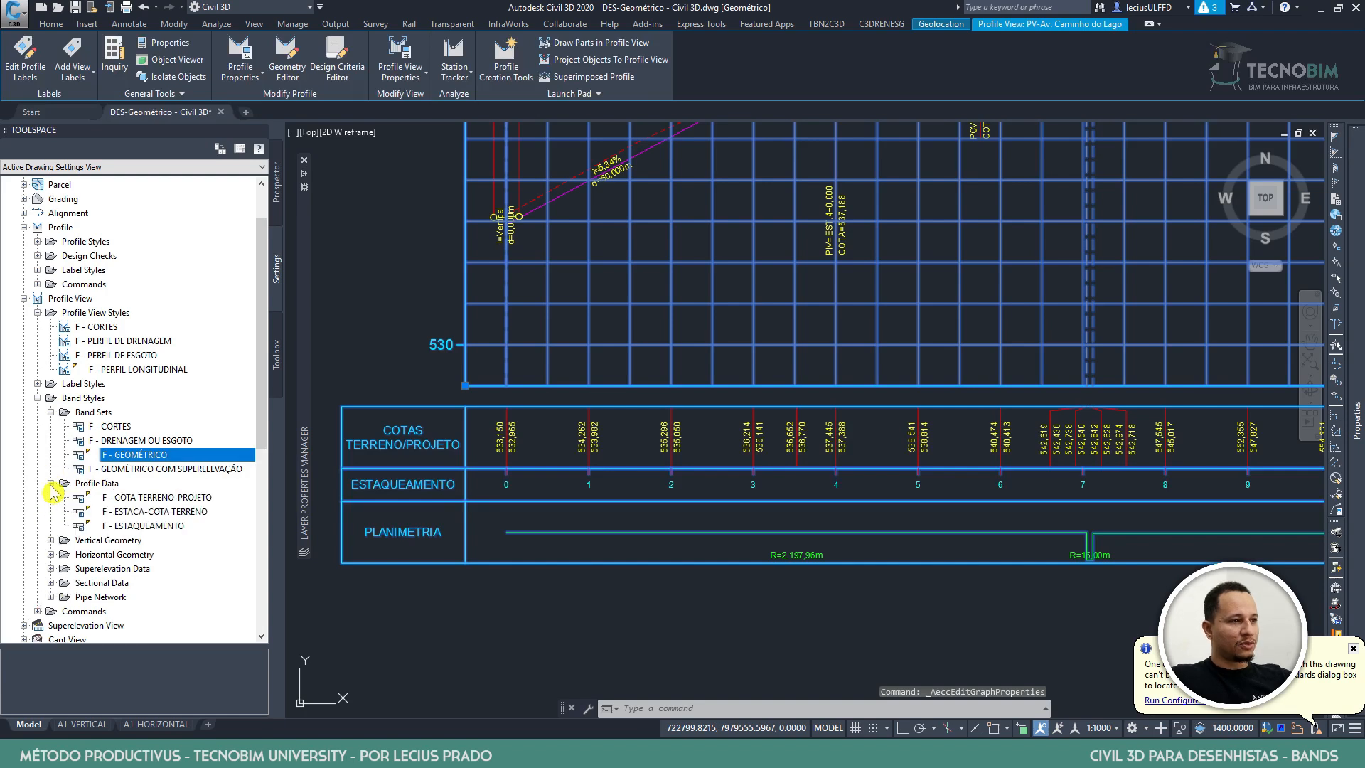
{"action": "double_click", "coordinate": [178, 497]}
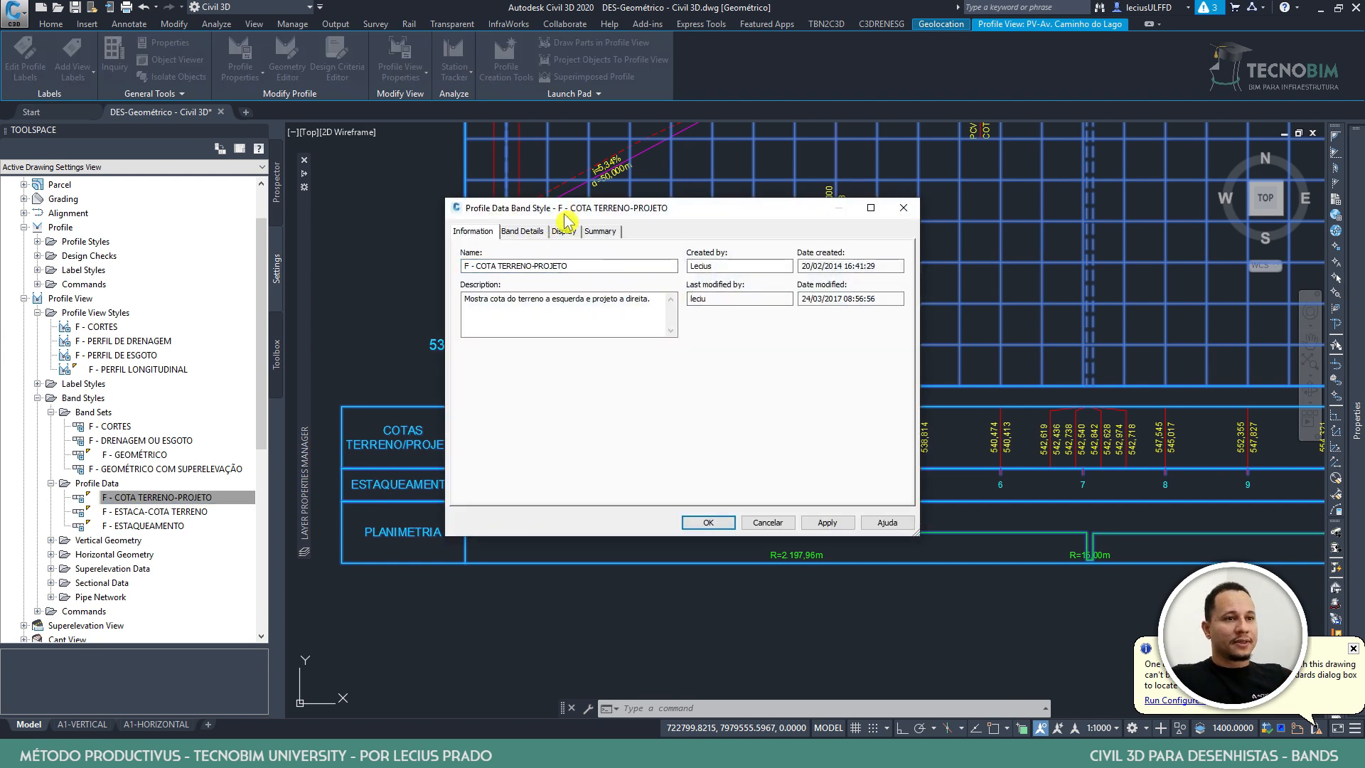
{"action": "left_click_drag", "start_coordinate": [585, 208], "coordinate": [896, 148]}
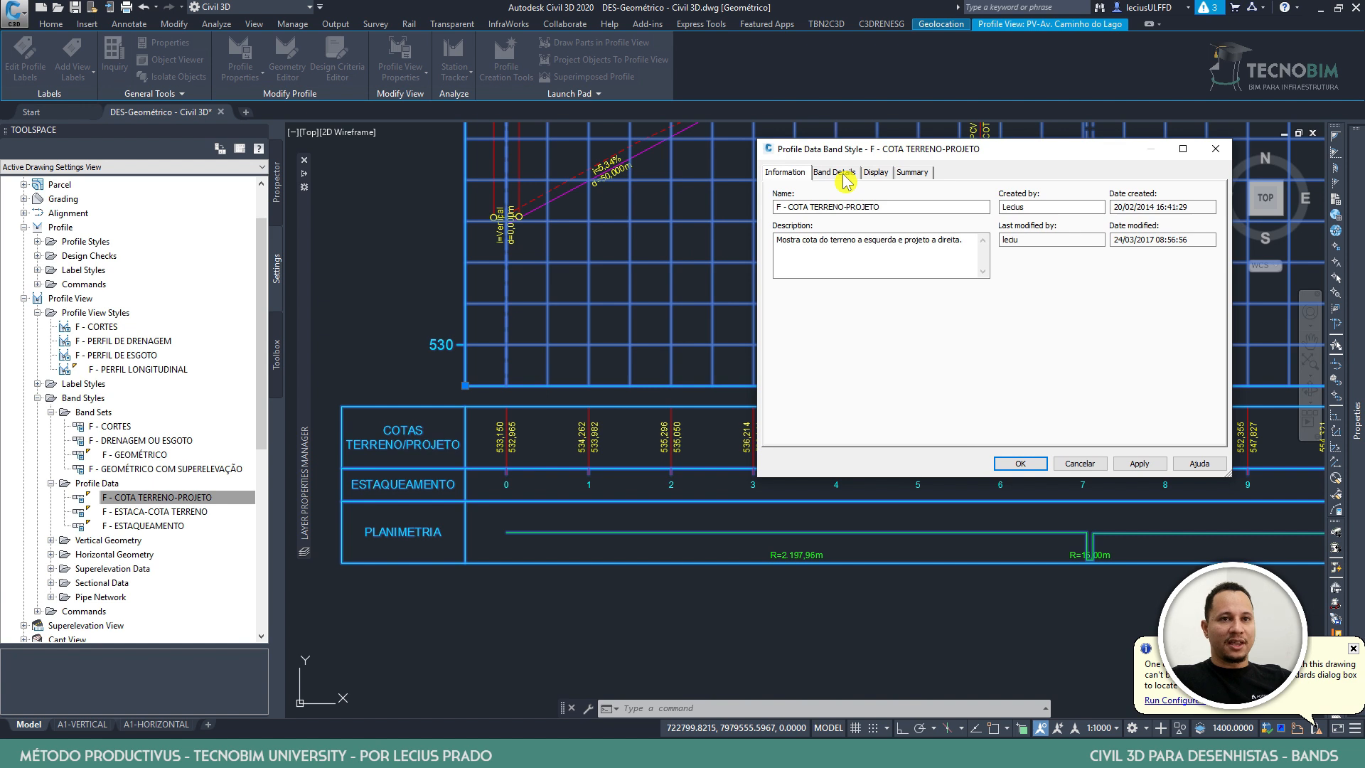
{"action": "left_click", "coordinate": [846, 172]}
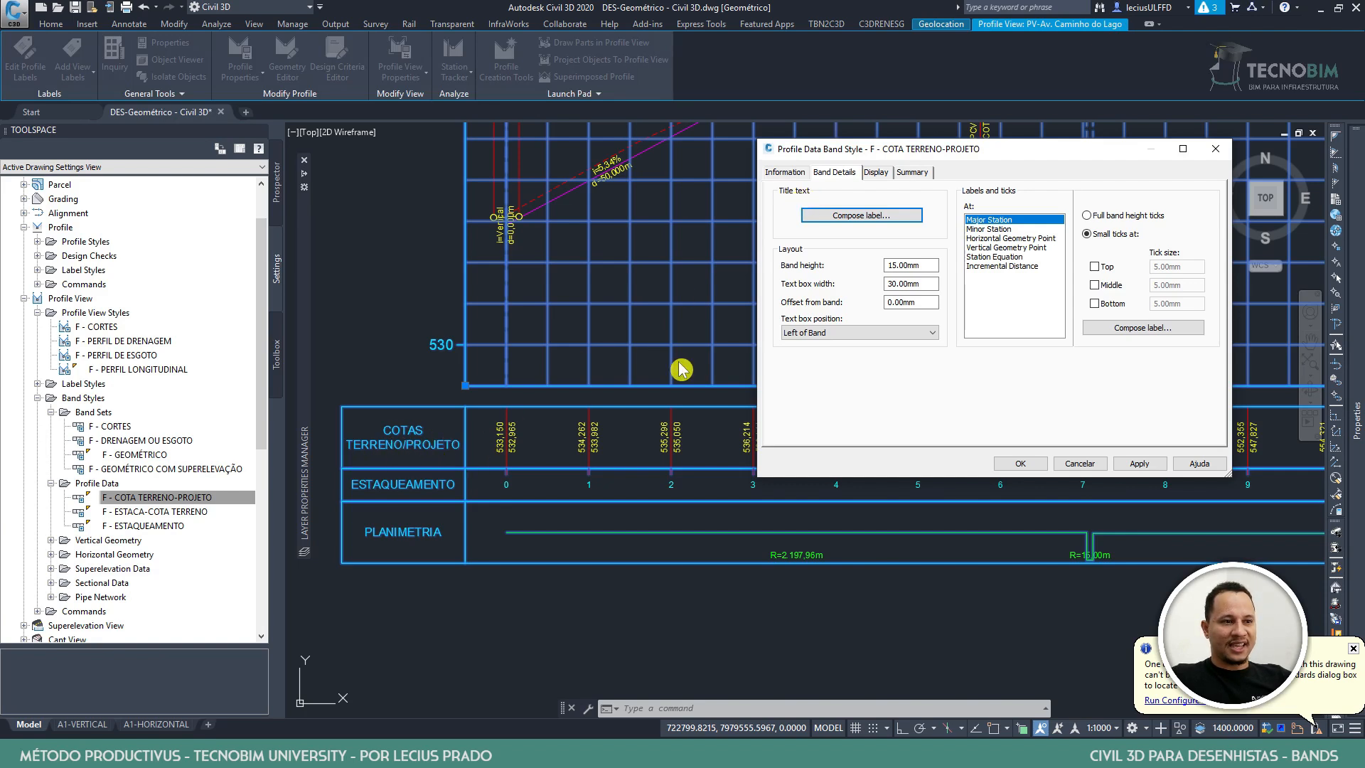
Examine the title label's layout and text contents in the F - COTA TERRENO-PROJETO band style, then cancel without changes
{"action": "left_click", "coordinate": [868, 214]}
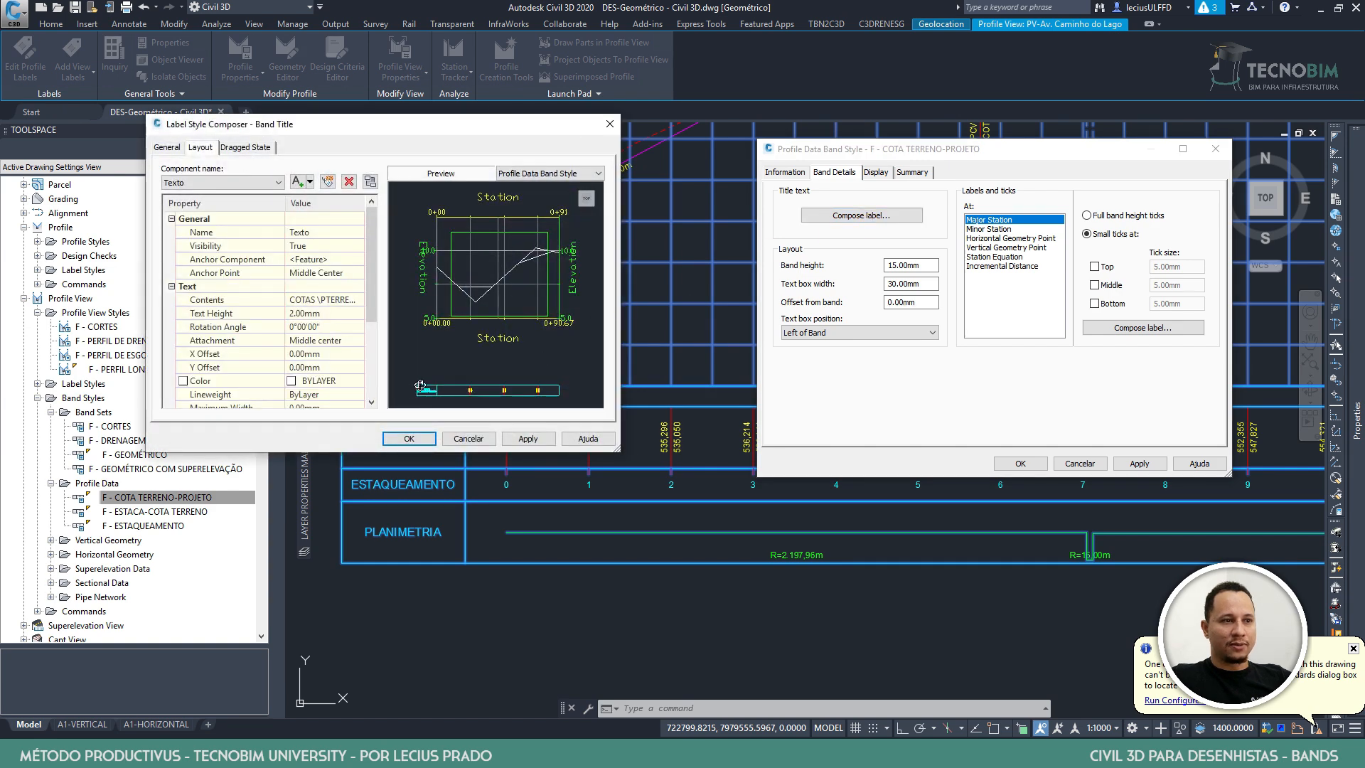
{"action": "scroll", "coordinate": [476, 344], "scroll_direction": "up", "scroll_amount": 5}
{"action": "middle_click_drag", "start_coordinate": [491, 382], "coordinate": [502, 233]}
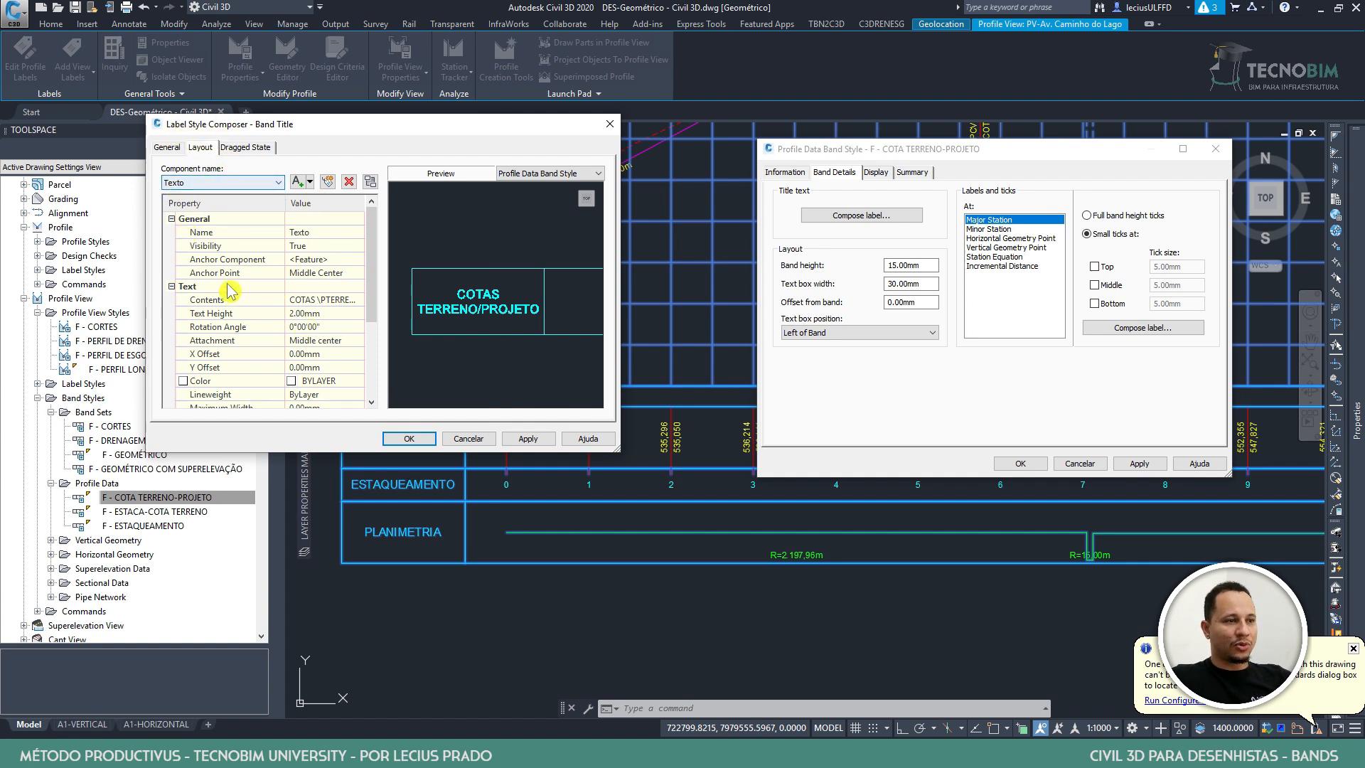
{"action": "left_click", "coordinate": [357, 301]}
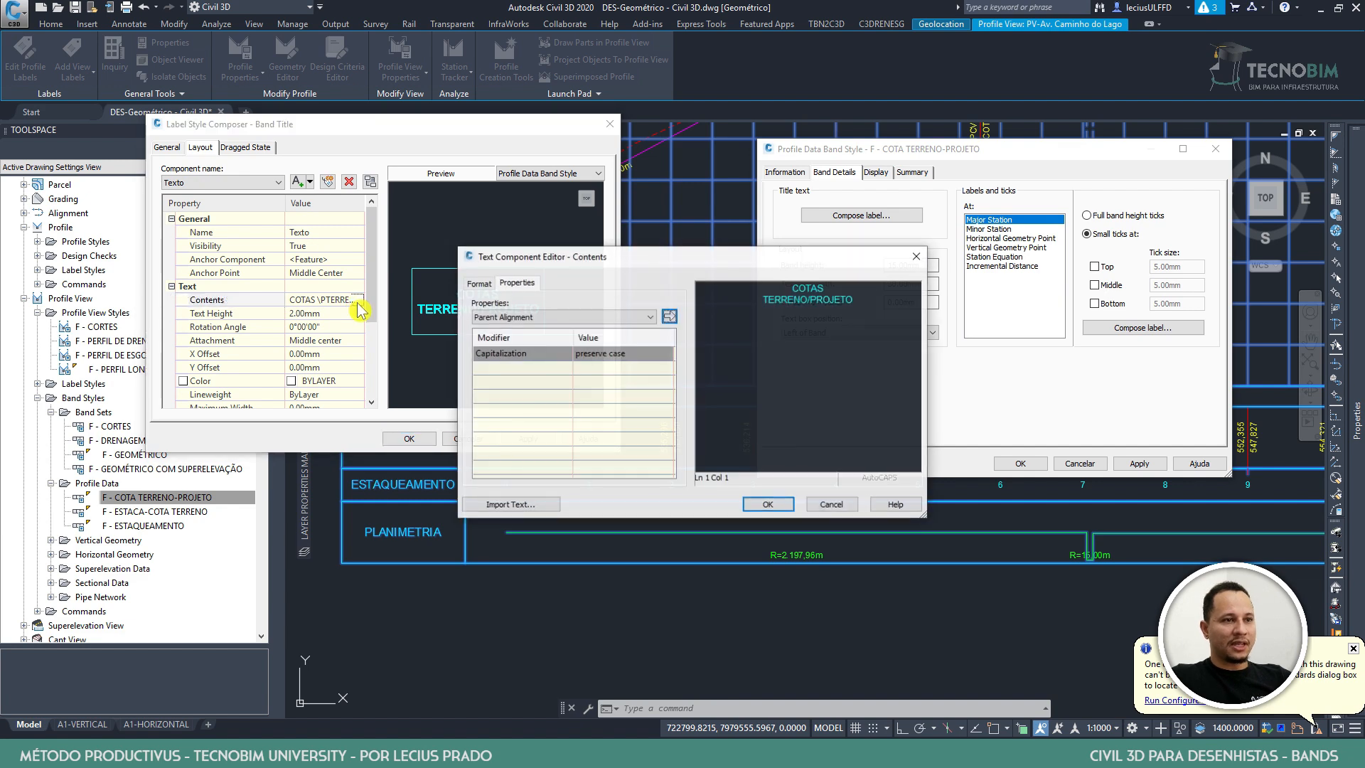
{"action": "left_click", "coordinate": [830, 504]}
{"action": "left_click", "coordinate": [469, 441]}
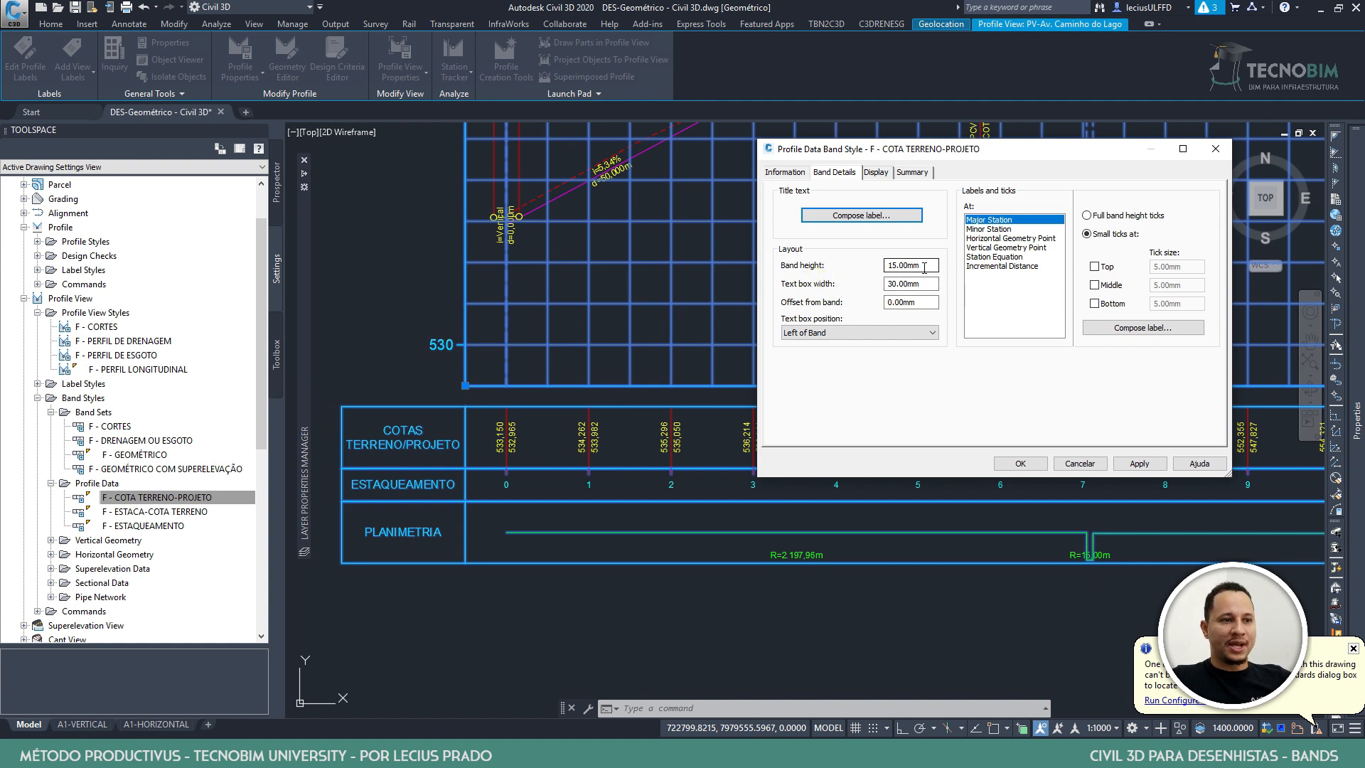
Try a band height of 30 mm in the F - COTA TERRENO-PROJETO band style and apply it
{"action": "double_click", "coordinate": [931, 264]}
{"action": "type", "text": "20"}
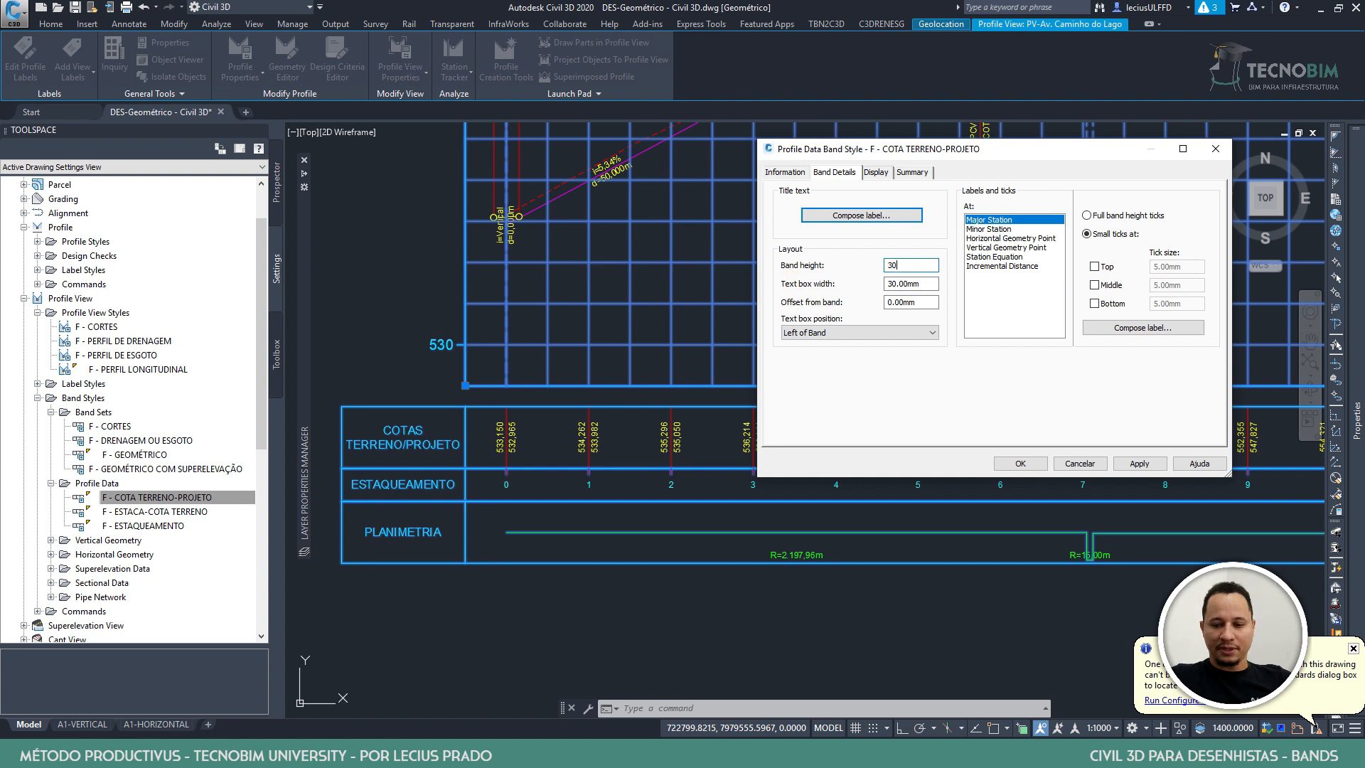
{"action": "left_click", "coordinate": [1139, 463]}
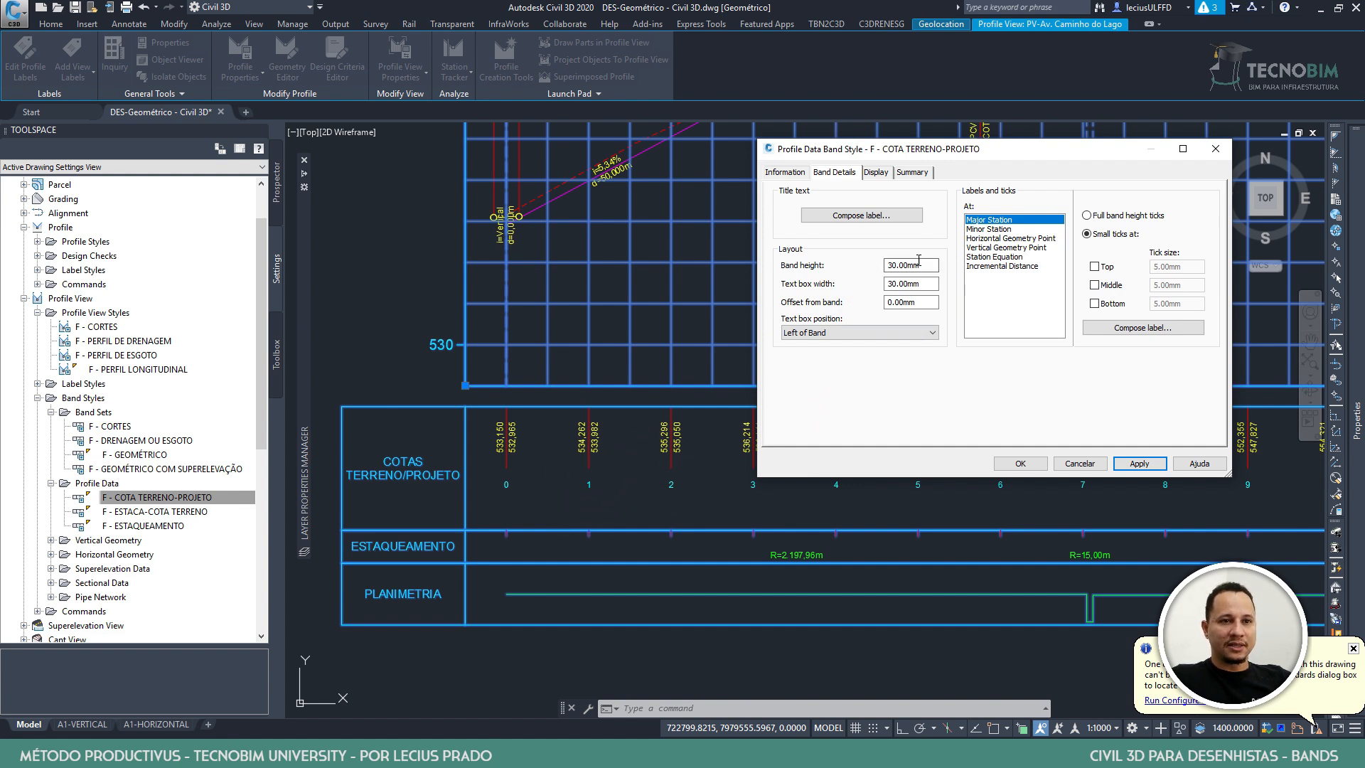
Set the F - COTA TERRENO-PROJETO style's band height to 15 mm and text box width to 50 mm, then apply and close
{"action": "left_click_drag", "start_coordinate": [932, 264], "coordinate": [792, 262]}
{"action": "type", "text": "15"}
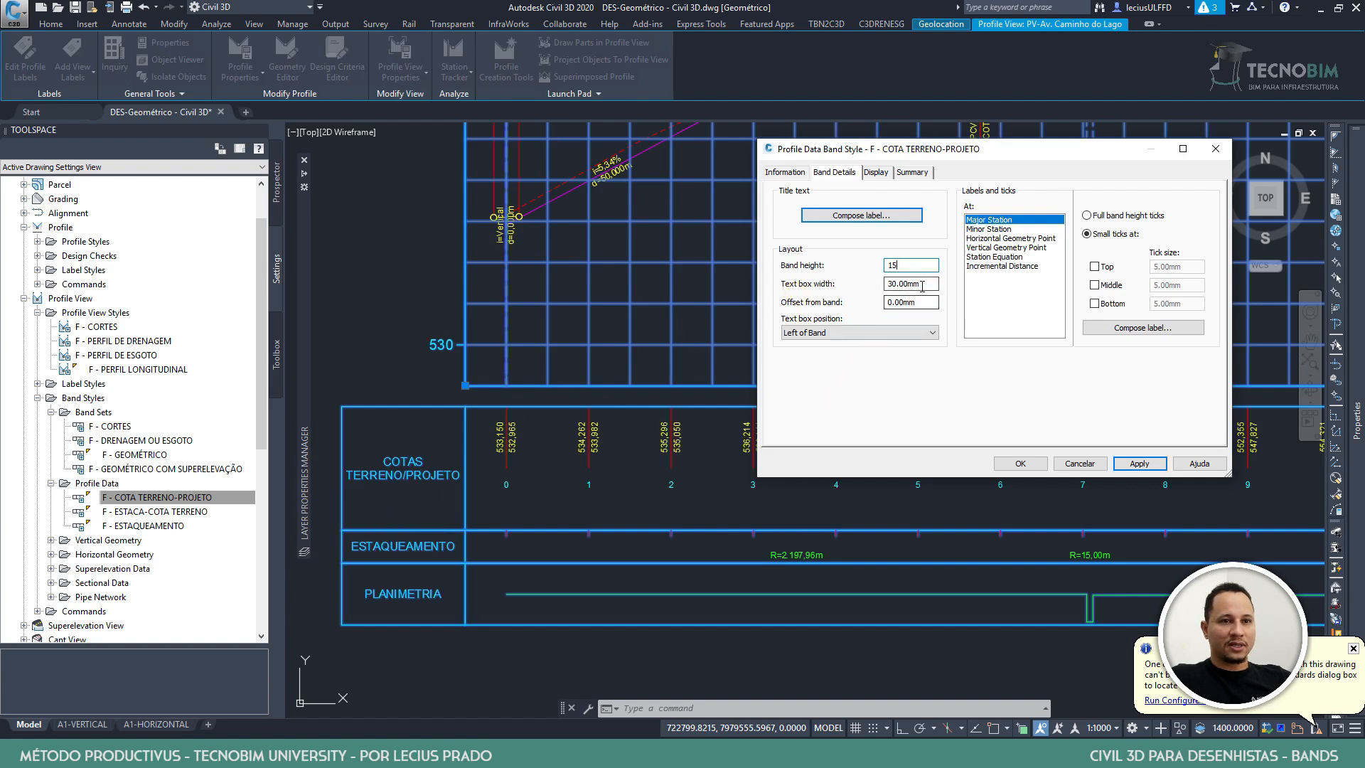
{"action": "left_click_drag", "start_coordinate": [926, 283], "coordinate": [715, 303]}
{"action": "type", "text": "5"}
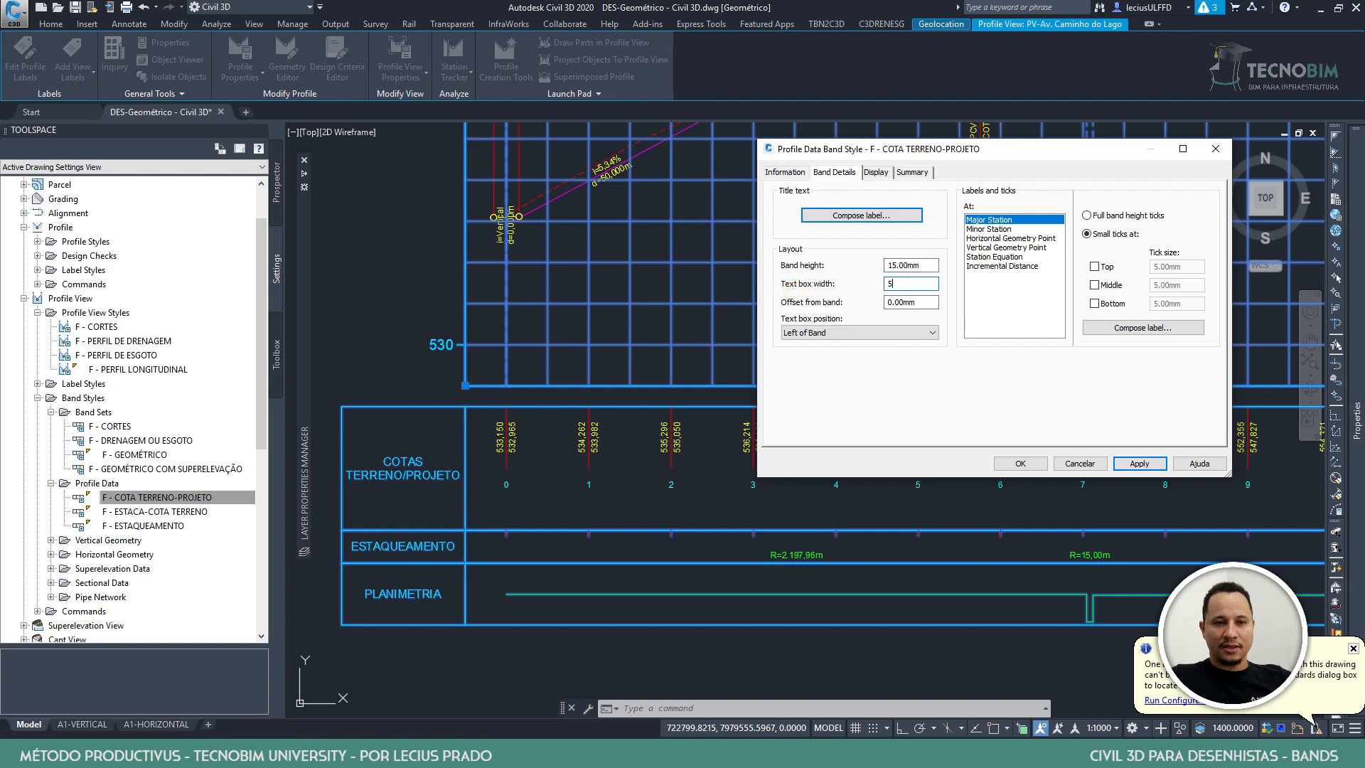
{"action": "left_click", "coordinate": [1137, 464]}
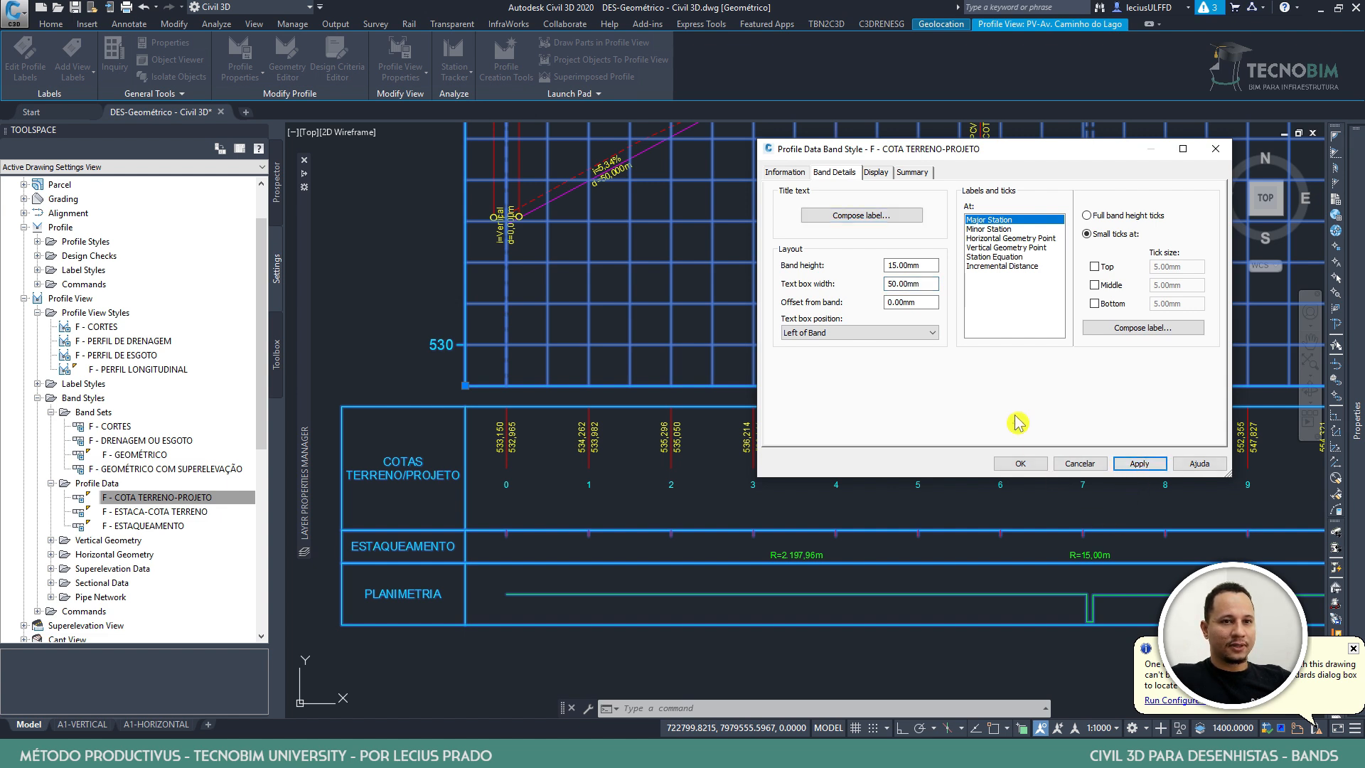
{"action": "left_click", "coordinate": [1144, 466]}
{"action": "left_click", "coordinate": [1022, 465]}
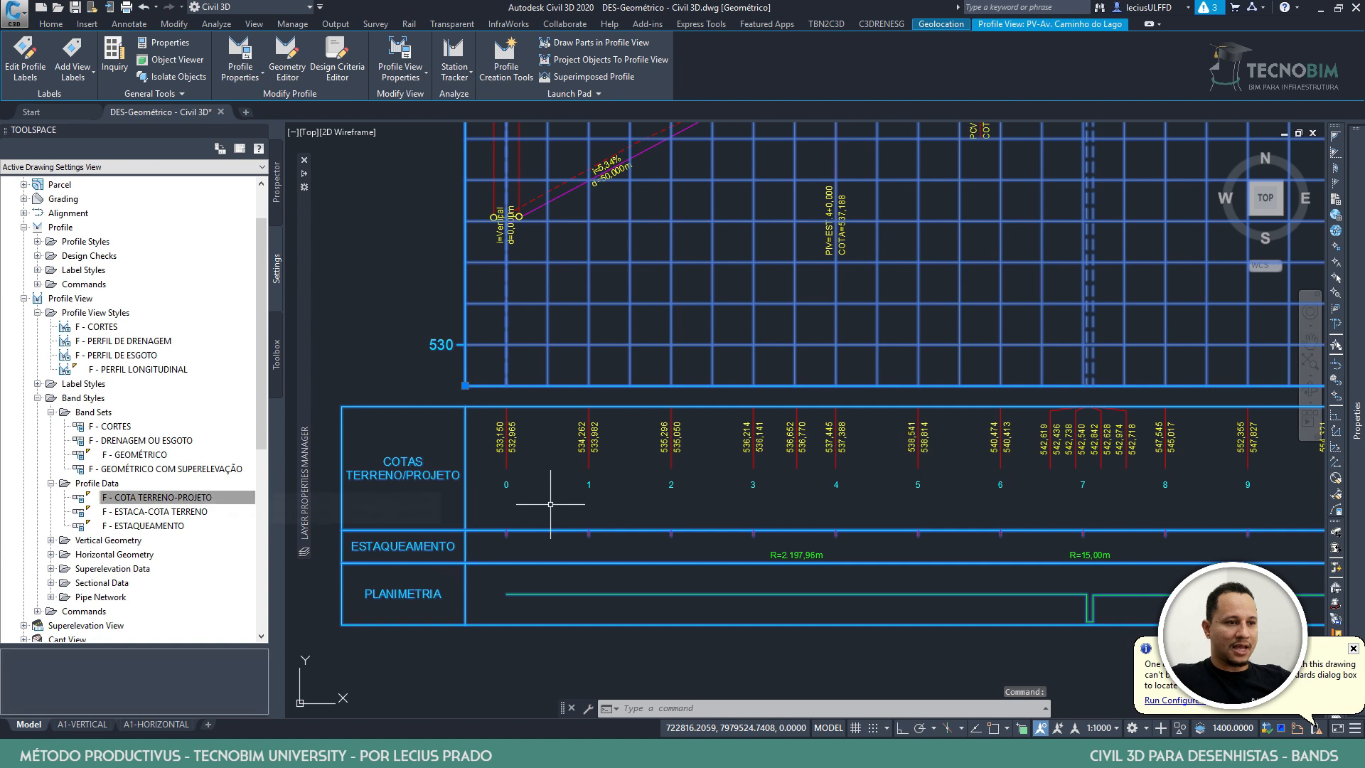
Reopen the F - COTA TERRENO-PROJETO profile data band style and reapply its settings to refresh the bands in the profile view
{"action": "middle_click_drag", "start_coordinate": [511, 495], "coordinate": [623, 464]}
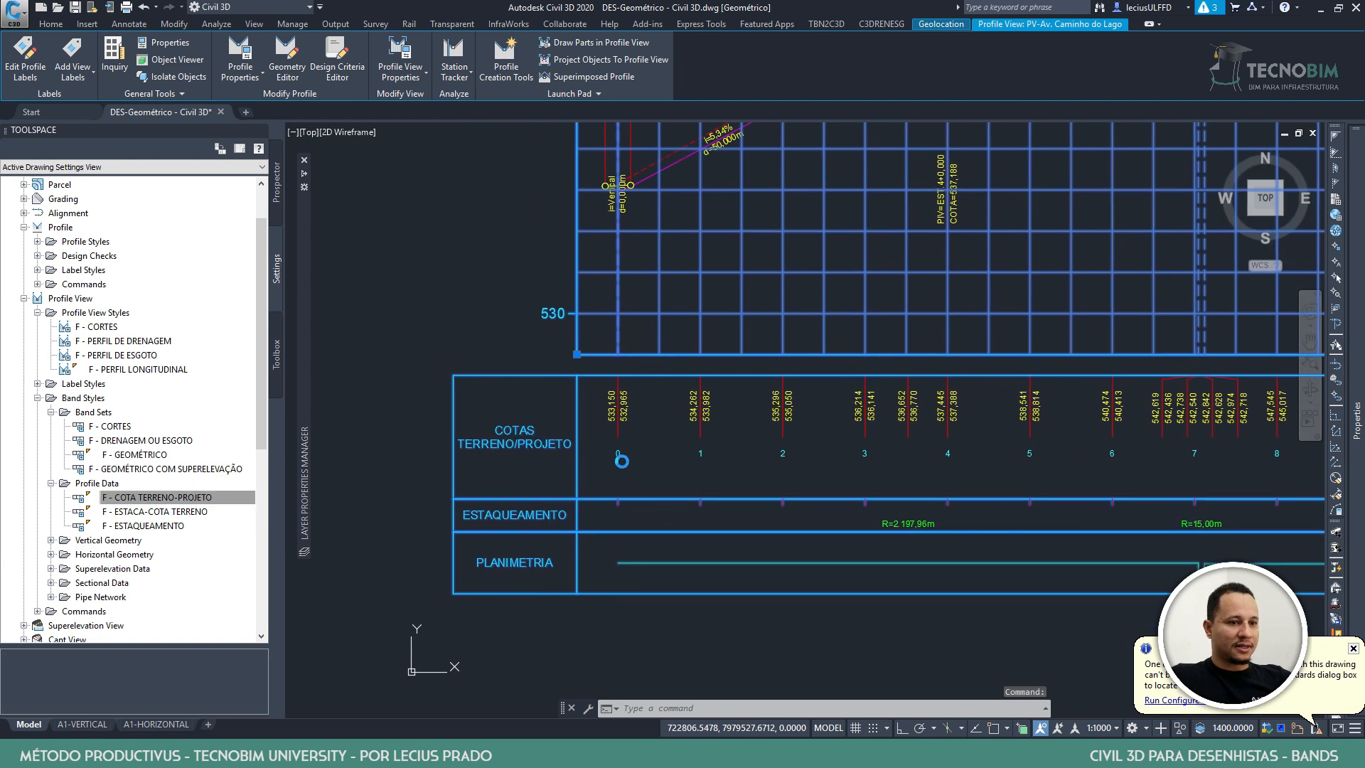
{"action": "left_click", "coordinate": [191, 499]}
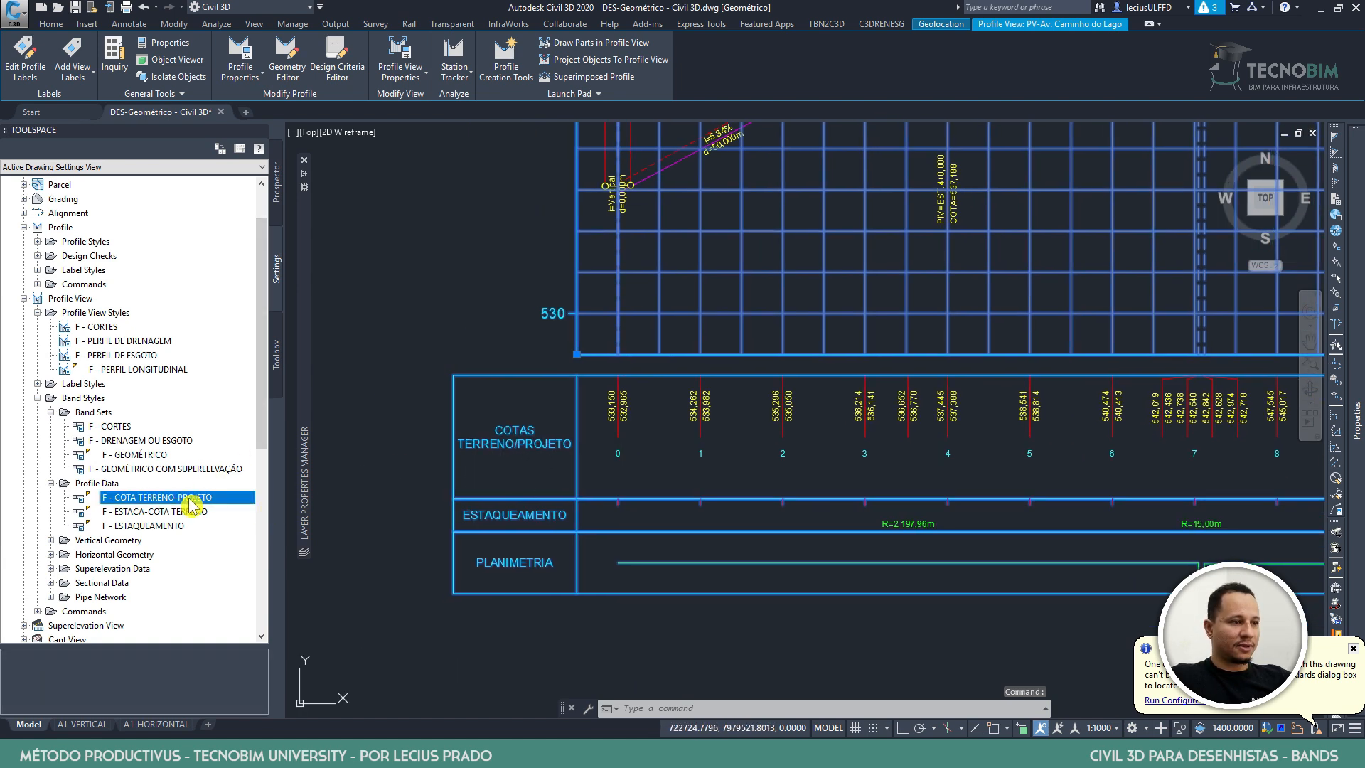
{"action": "double_click", "coordinate": [191, 499]}
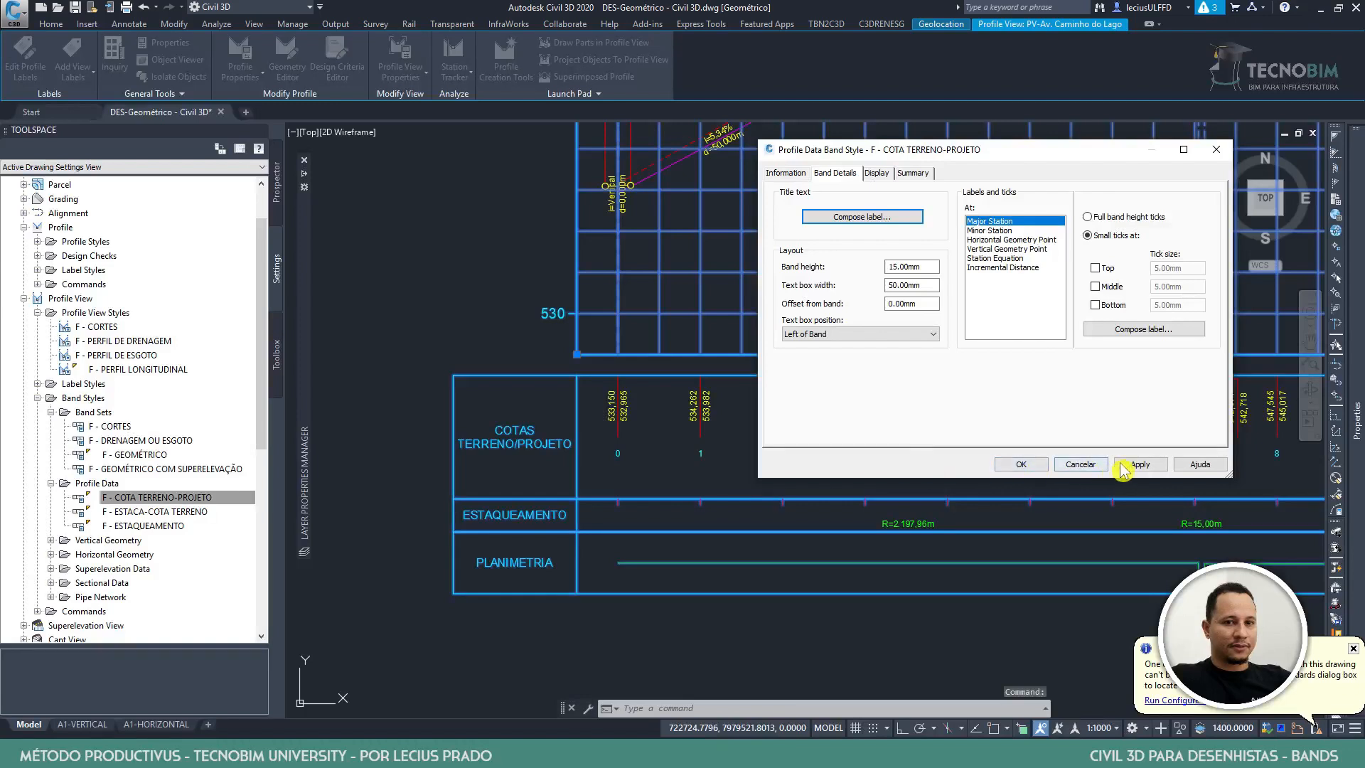
{"action": "left_click", "coordinate": [1130, 465]}
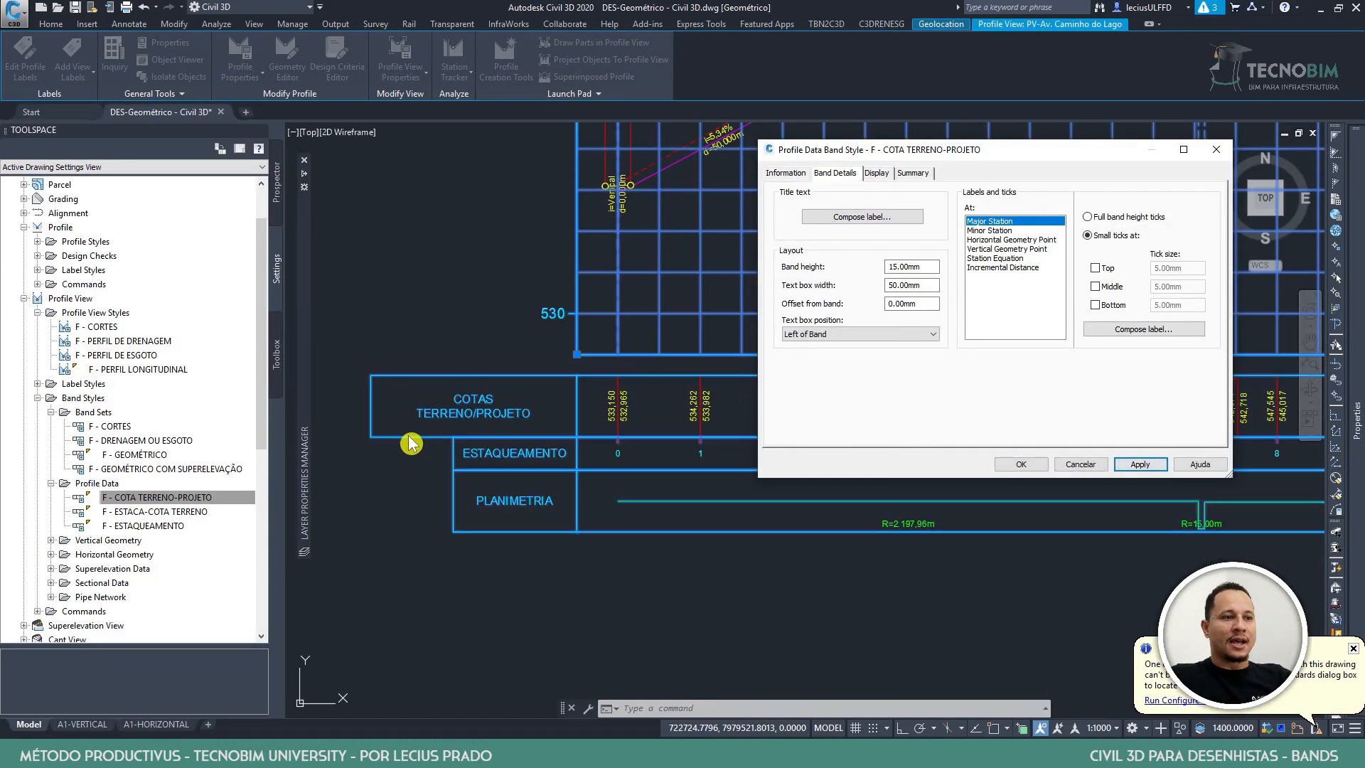
Set the F - COTA TERRENO-PROJETO style's text box width to 30 mm, apply and close, then reopen the style and reapply it
{"action": "double_click", "coordinate": [917, 285]}
{"action": "type", "text": "30"}
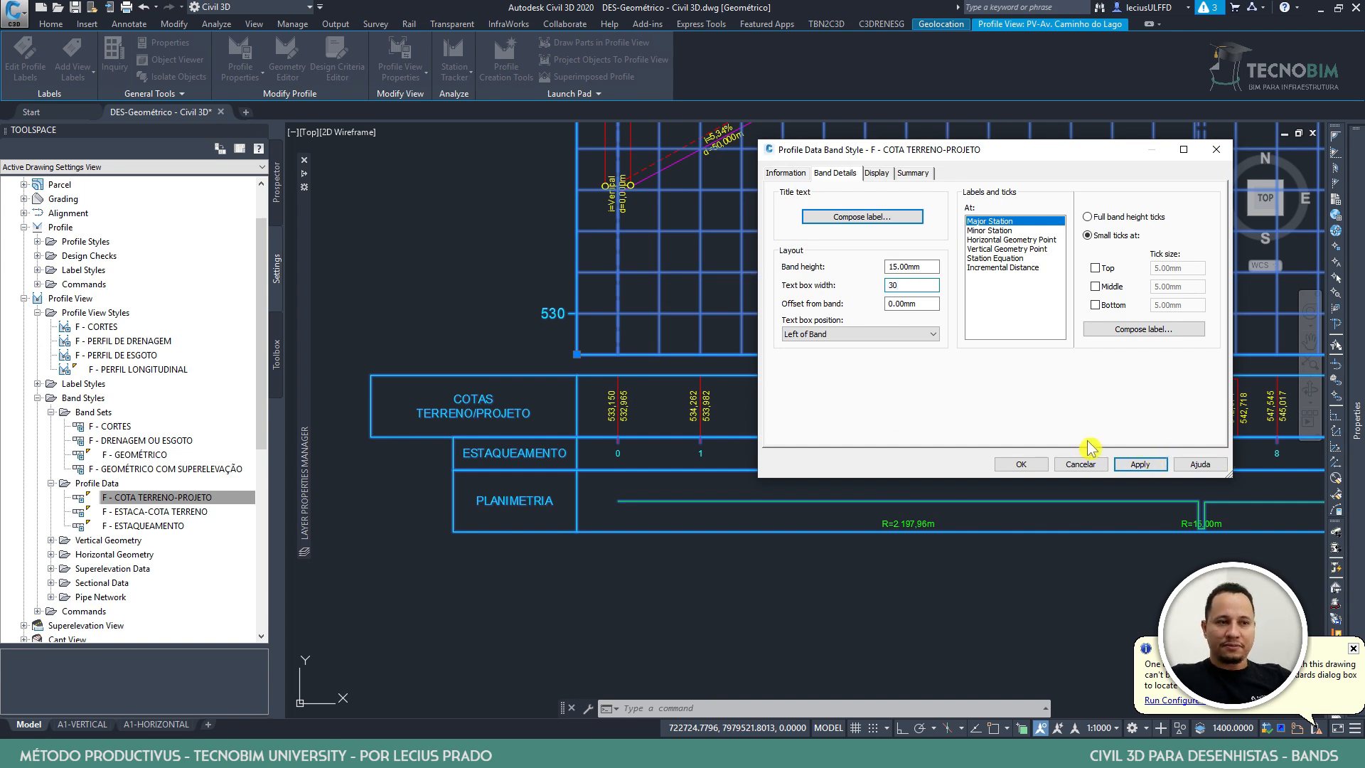
{"action": "left_click", "coordinate": [1138, 466]}
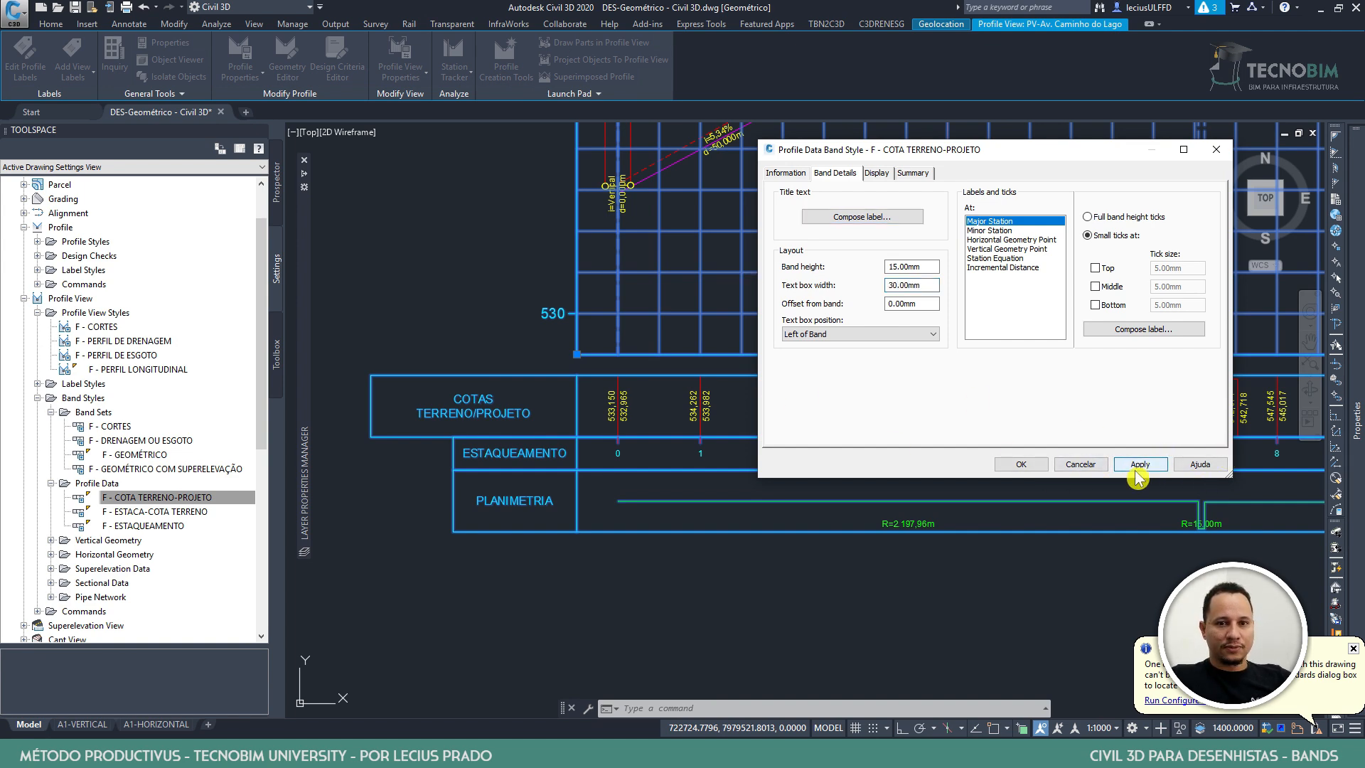
{"action": "left_click", "coordinate": [1022, 463]}
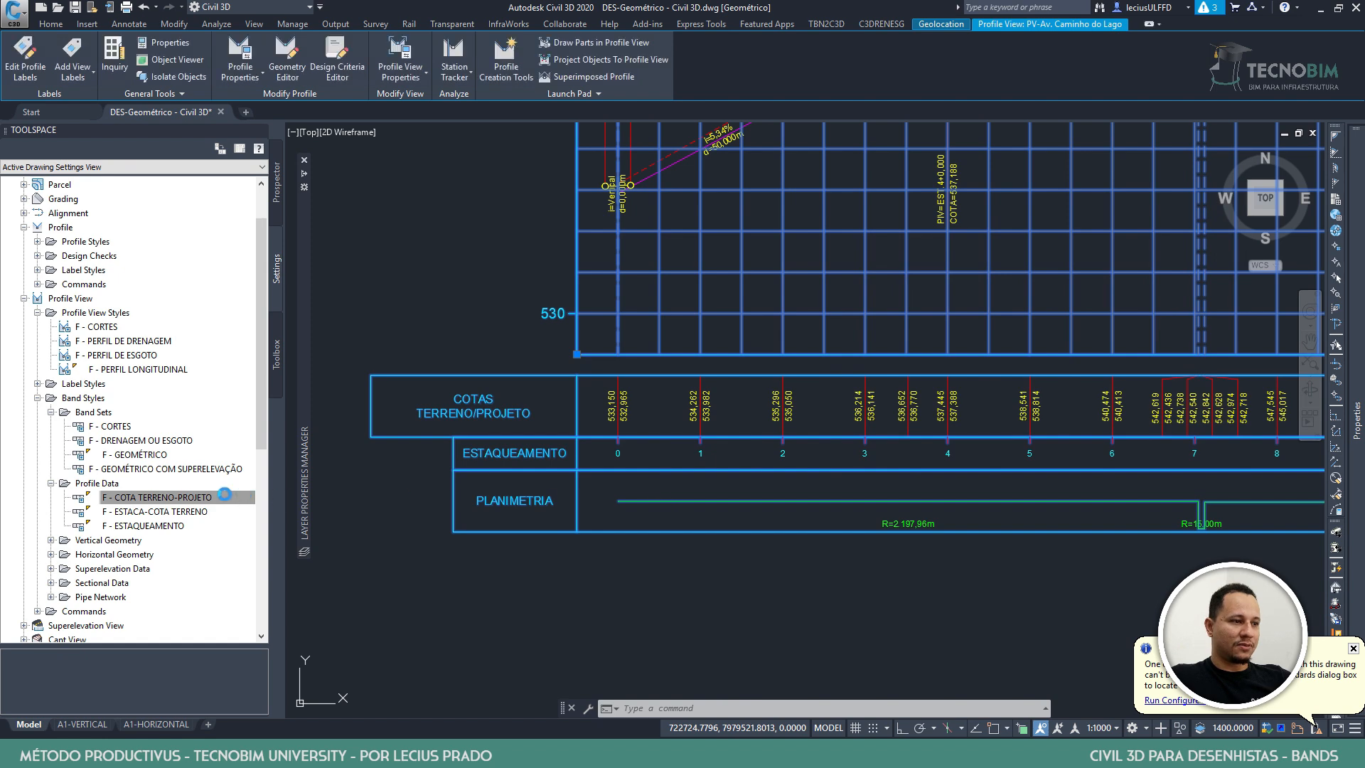
{"action": "left_click", "coordinate": [164, 500]}
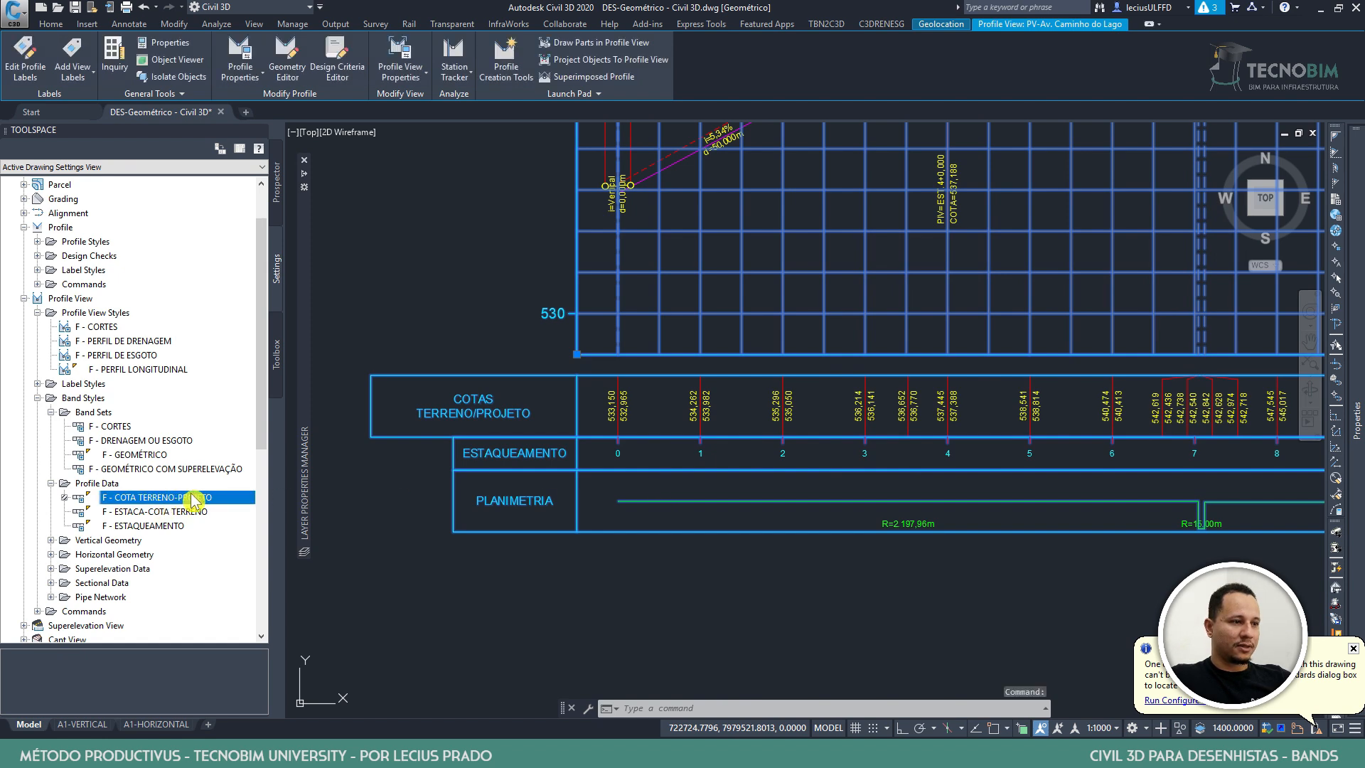
{"action": "right_click", "coordinate": [195, 500]}
{"action": "left_click", "coordinate": [245, 503]}
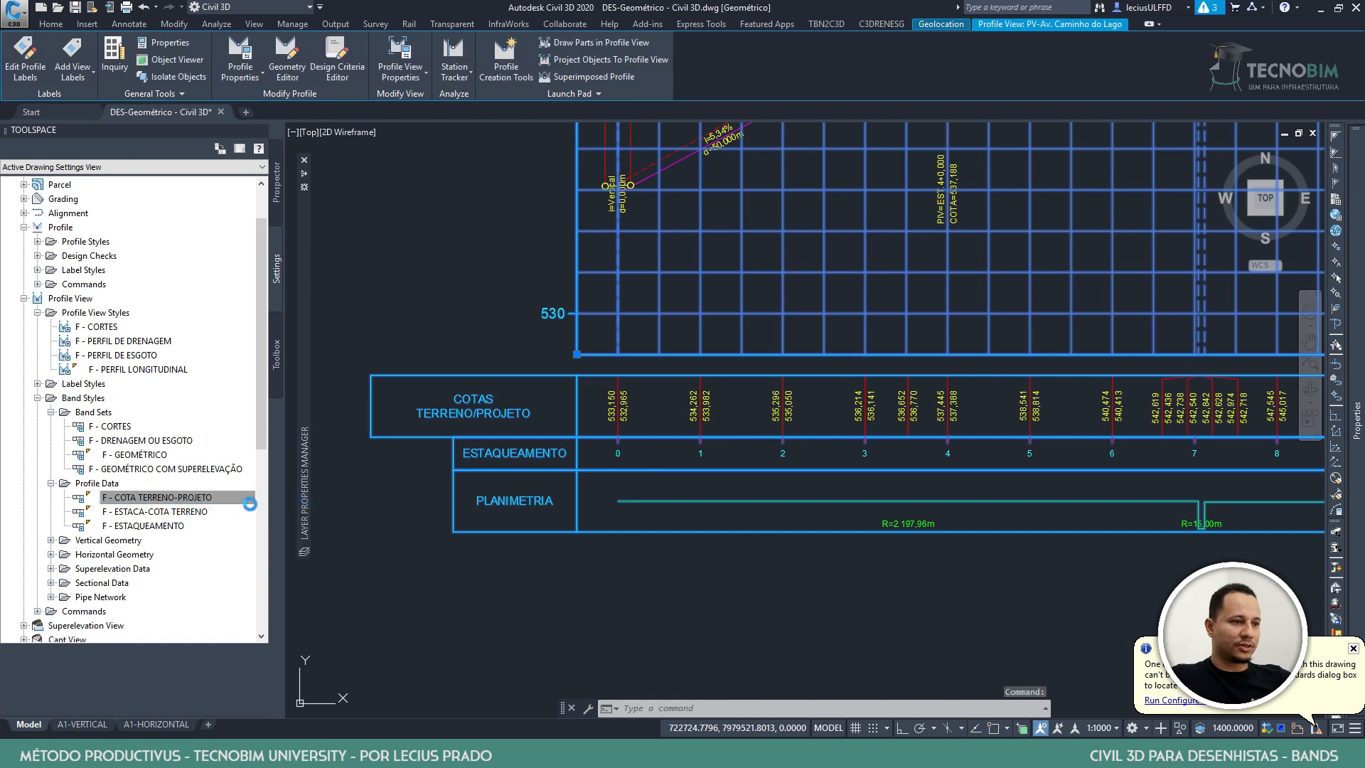
{"action": "left_click", "coordinate": [1139, 464]}
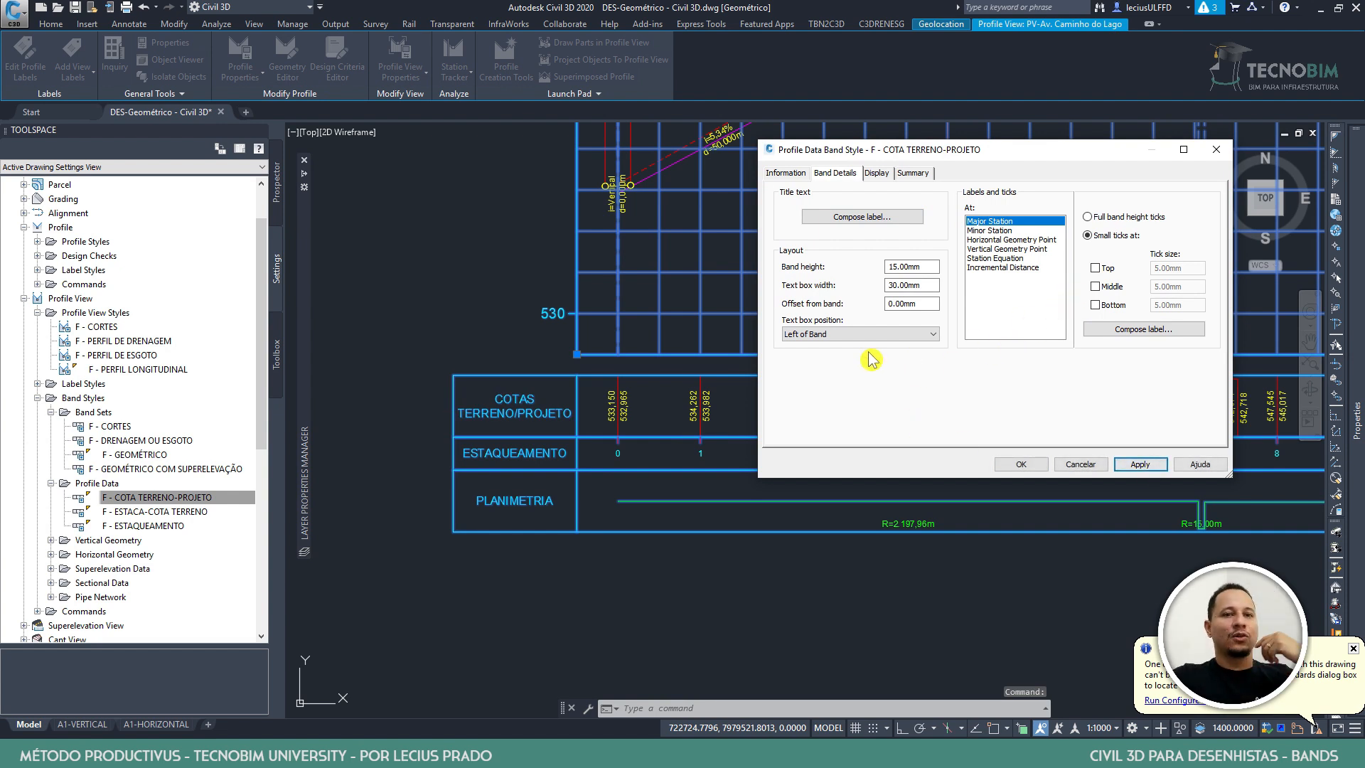
Try a 10 mm text box offset from the band, apply and close, then reopen the style and reapply it
{"action": "left_click_drag", "start_coordinate": [929, 304], "coordinate": [715, 299]}
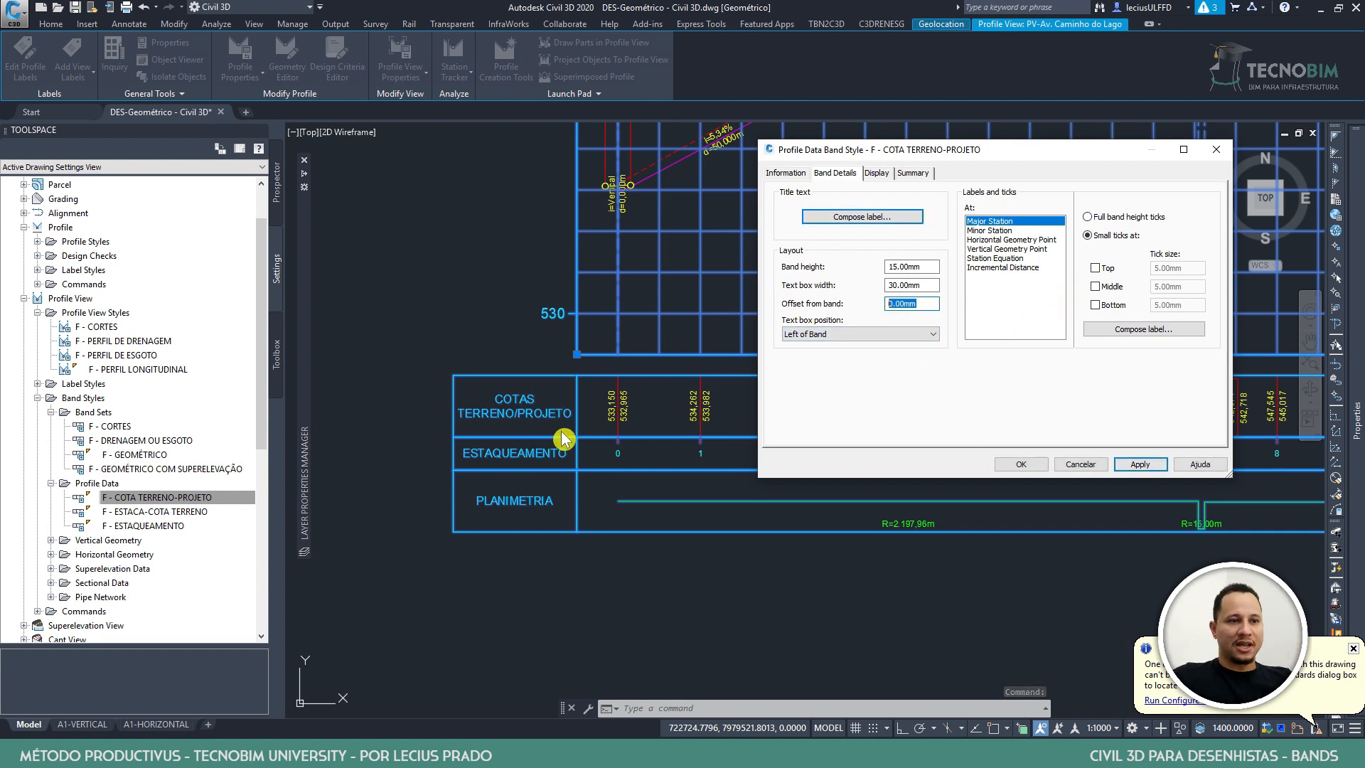
{"action": "type", "text": "10"}
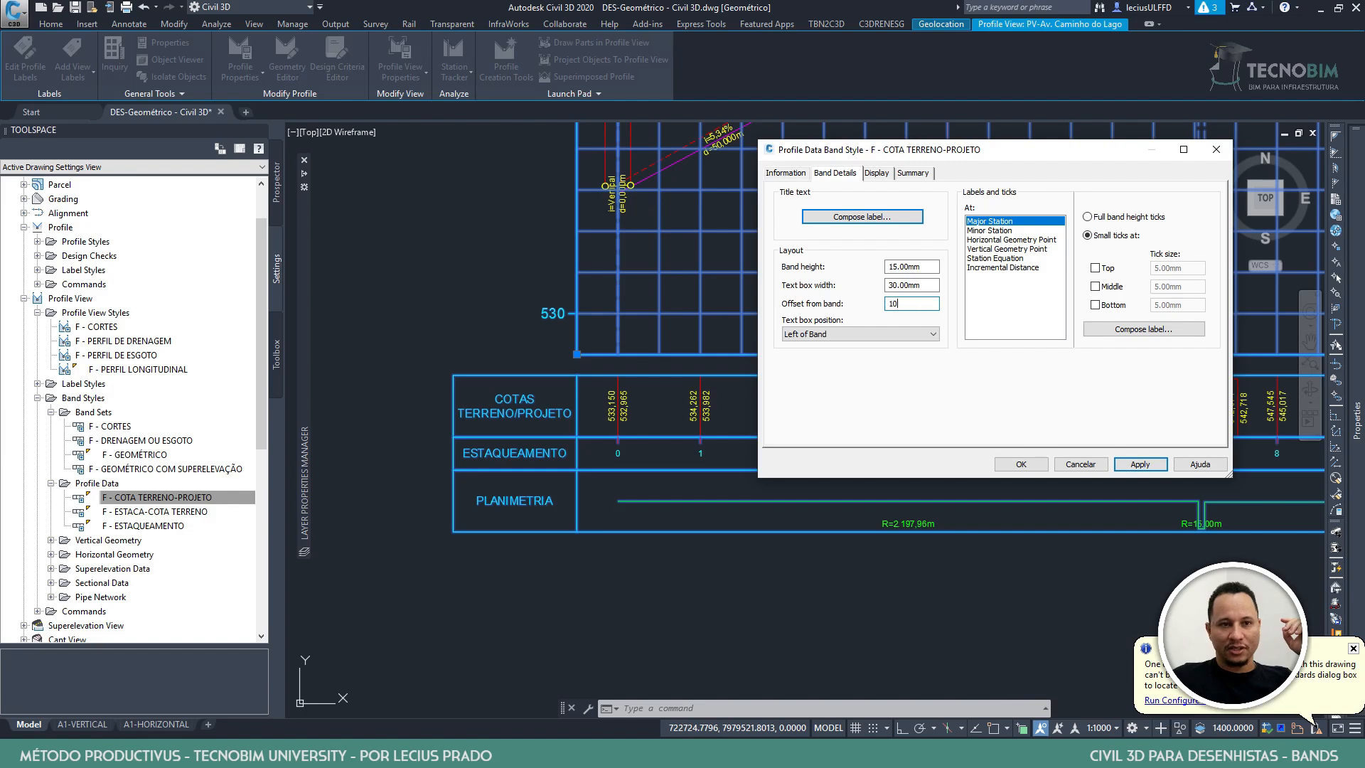
{"action": "left_click", "coordinate": [1141, 464]}
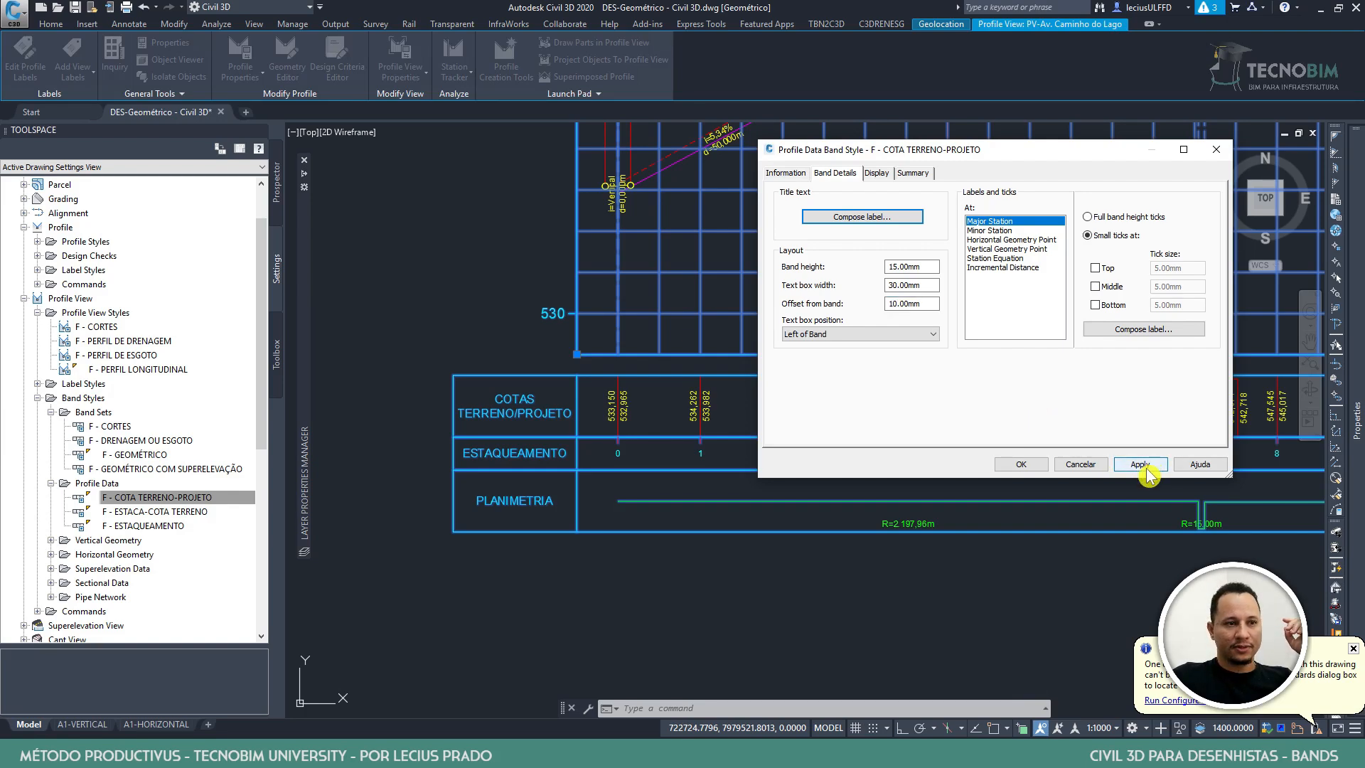
{"action": "left_click", "coordinate": [1023, 464]}
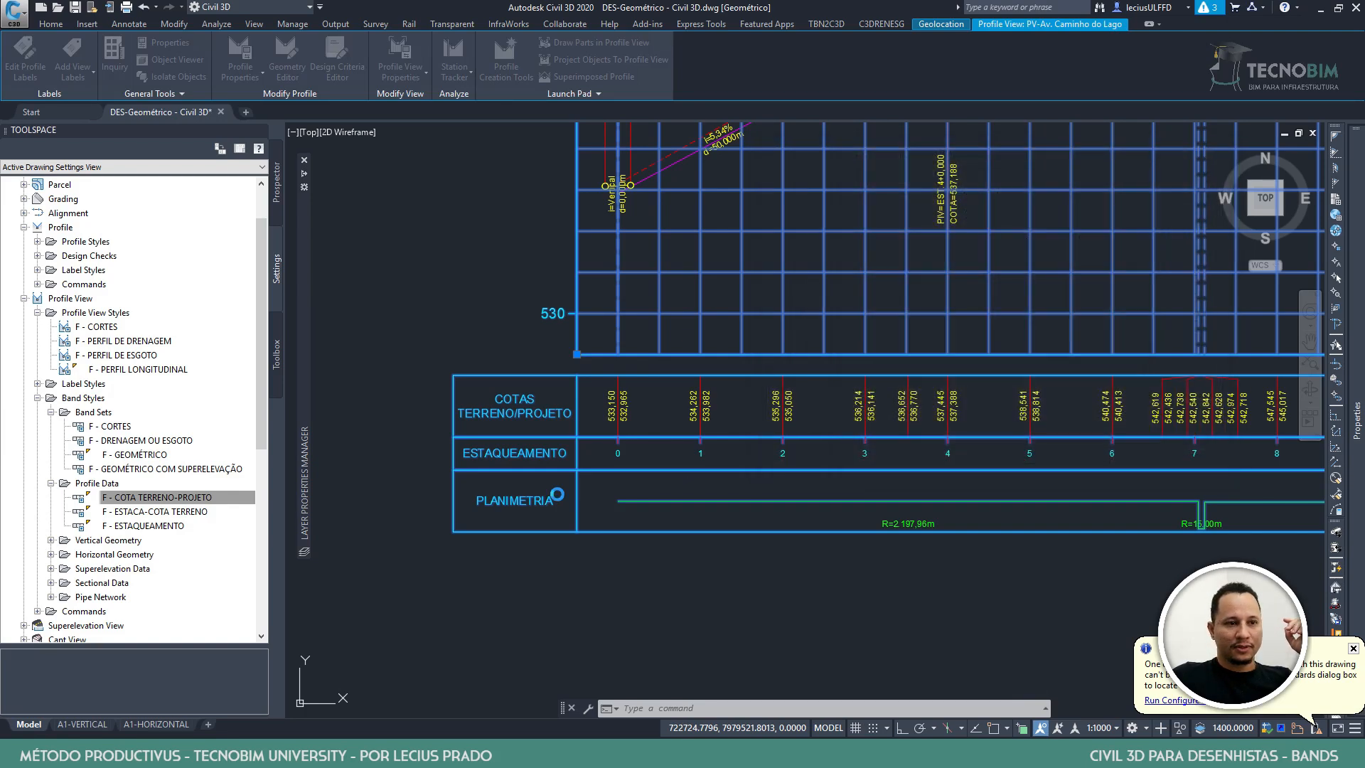
{"action": "double_click", "coordinate": [196, 506]}
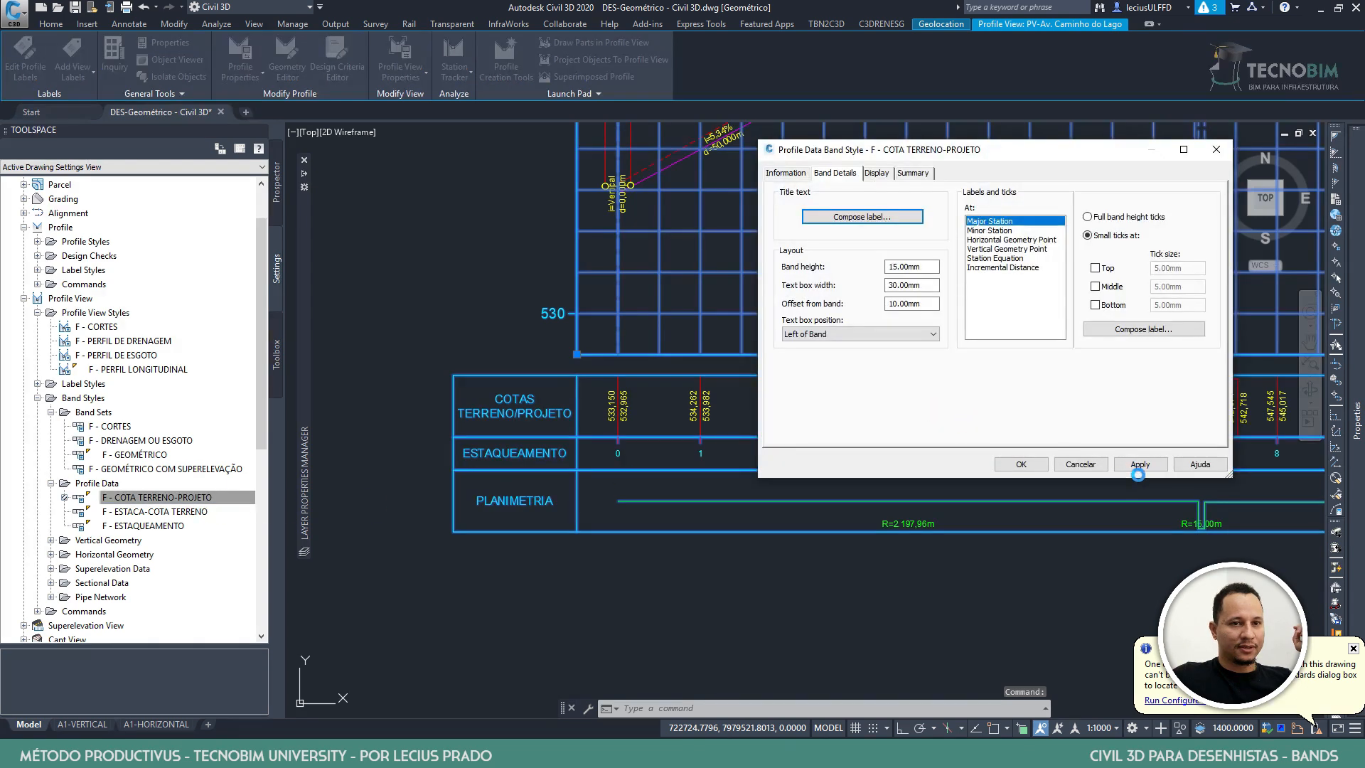
{"action": "left_click", "coordinate": [1139, 464]}
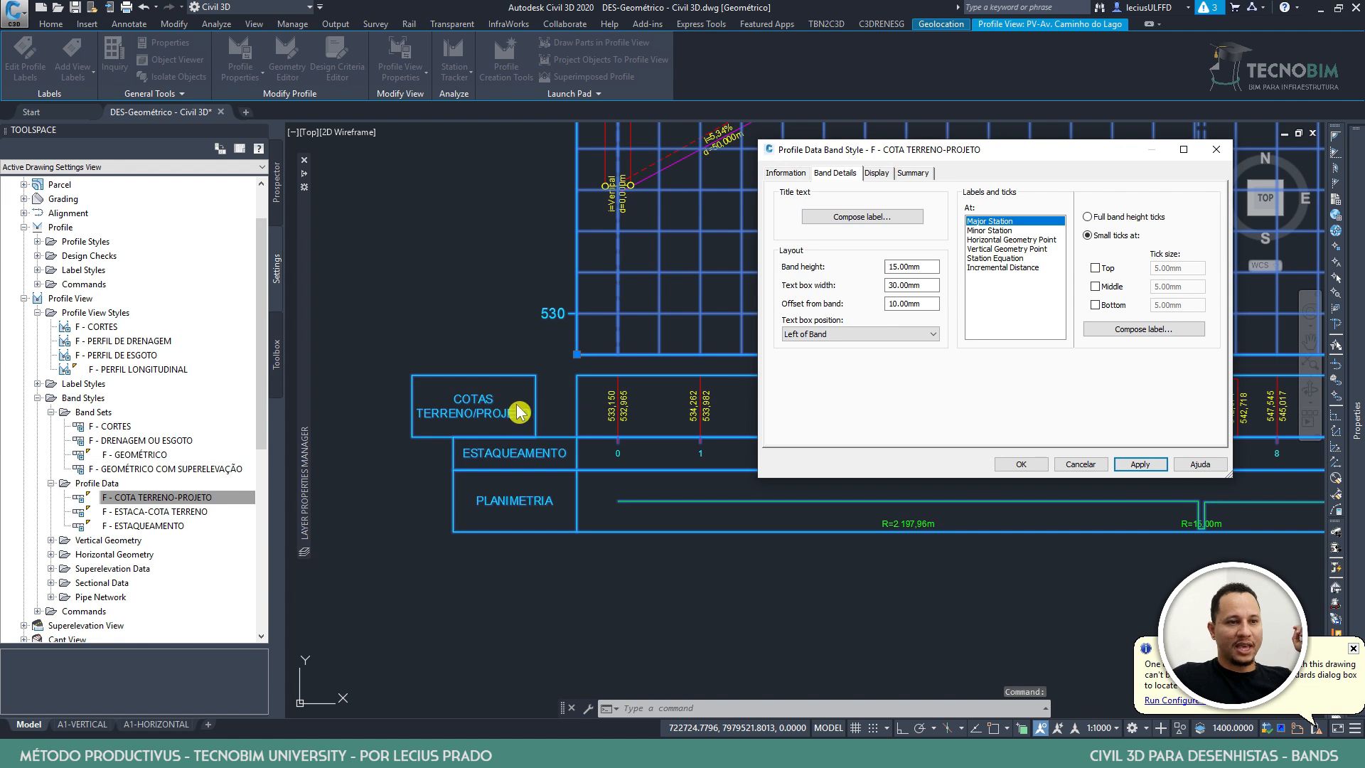
Set the text box offset from the band to 0 mm and apply the style so the drawing refreshes
{"action": "double_click", "coordinate": [929, 303]}
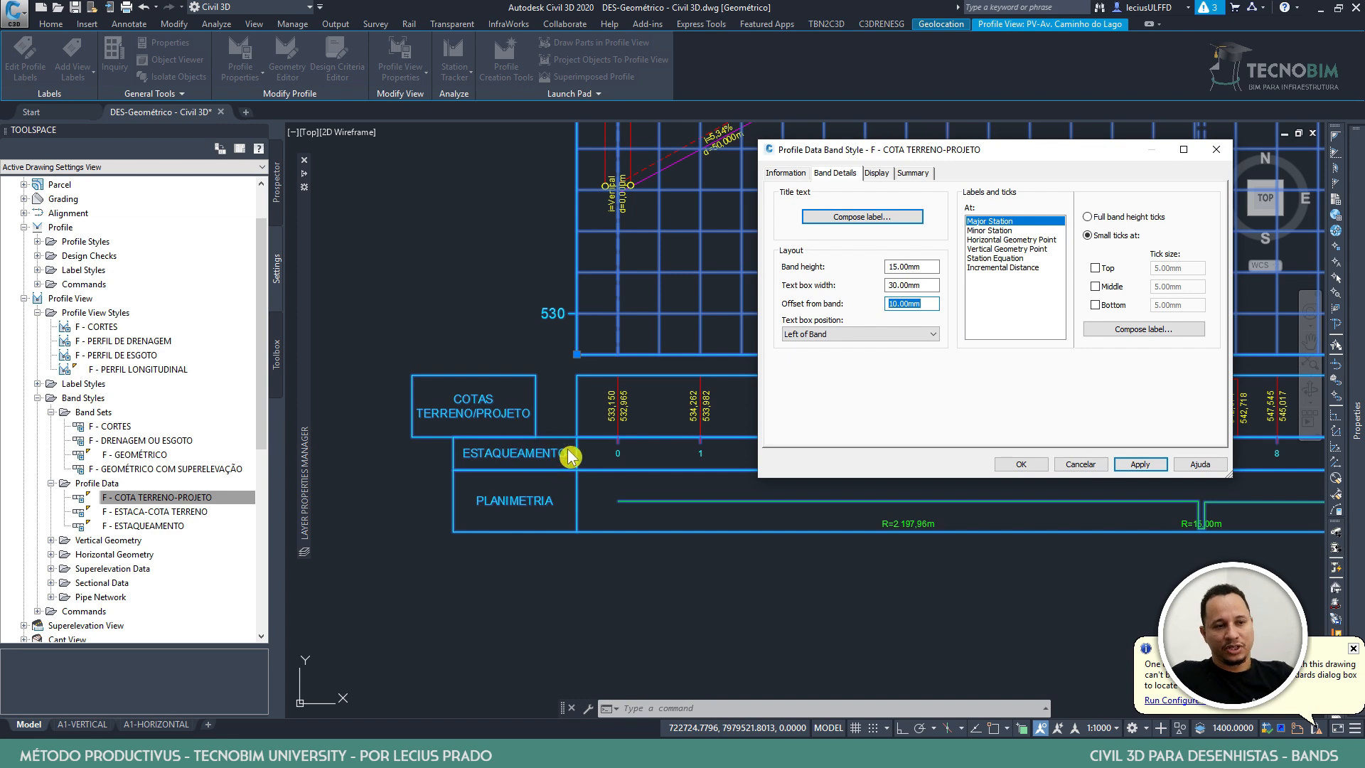
{"action": "left_click", "coordinate": [1020, 464]}
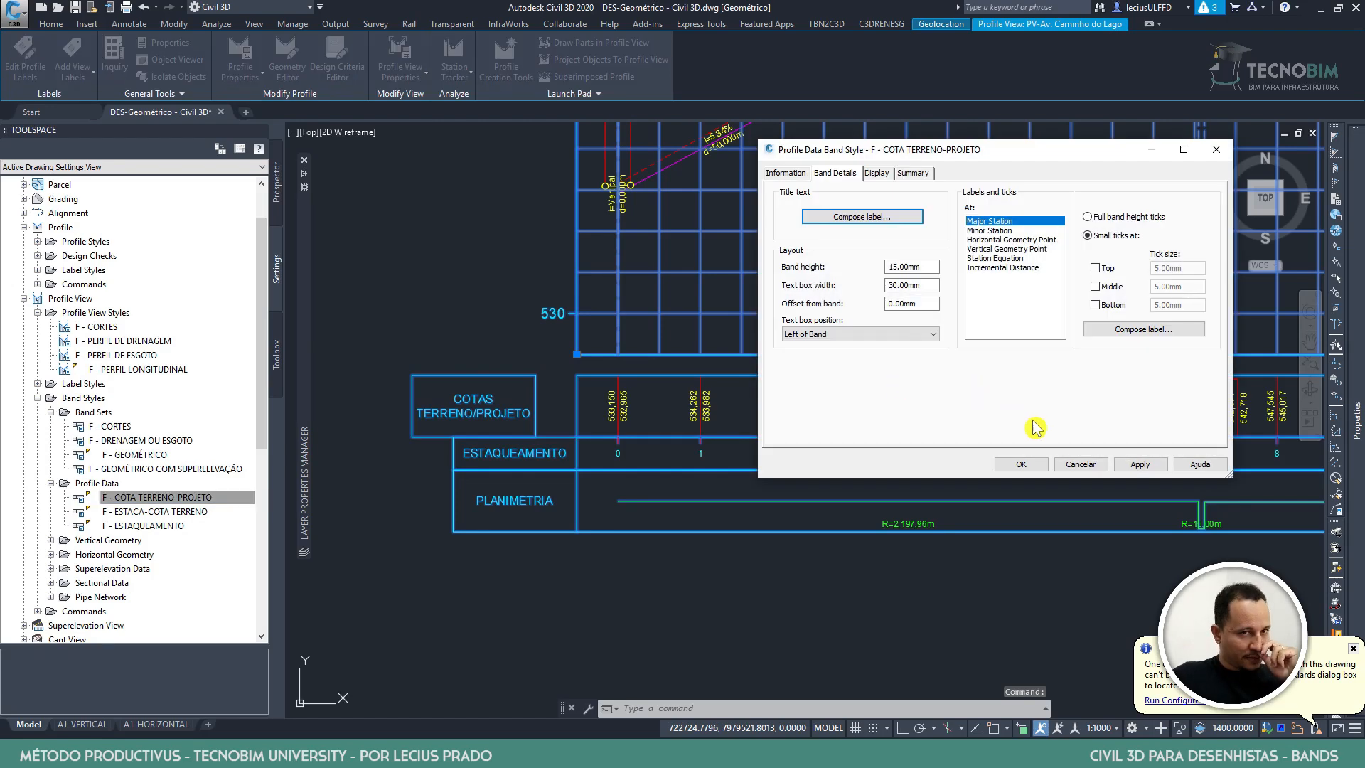
{"action": "left_click", "coordinate": [1140, 468]}
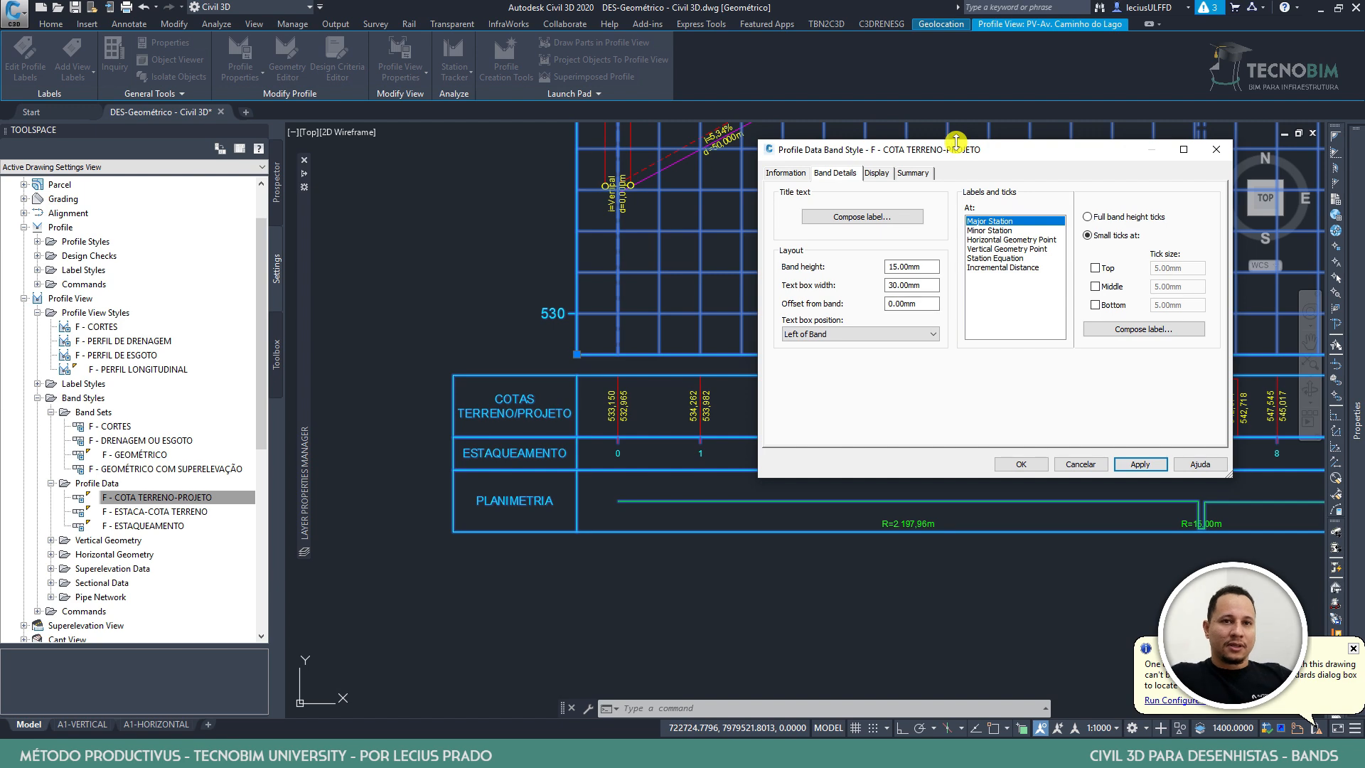
Examine the band style's label and tick locations, from major and minor stations through geometry points to station equations
{"action": "left_click_drag", "start_coordinate": [984, 155], "coordinate": [461, 81]}
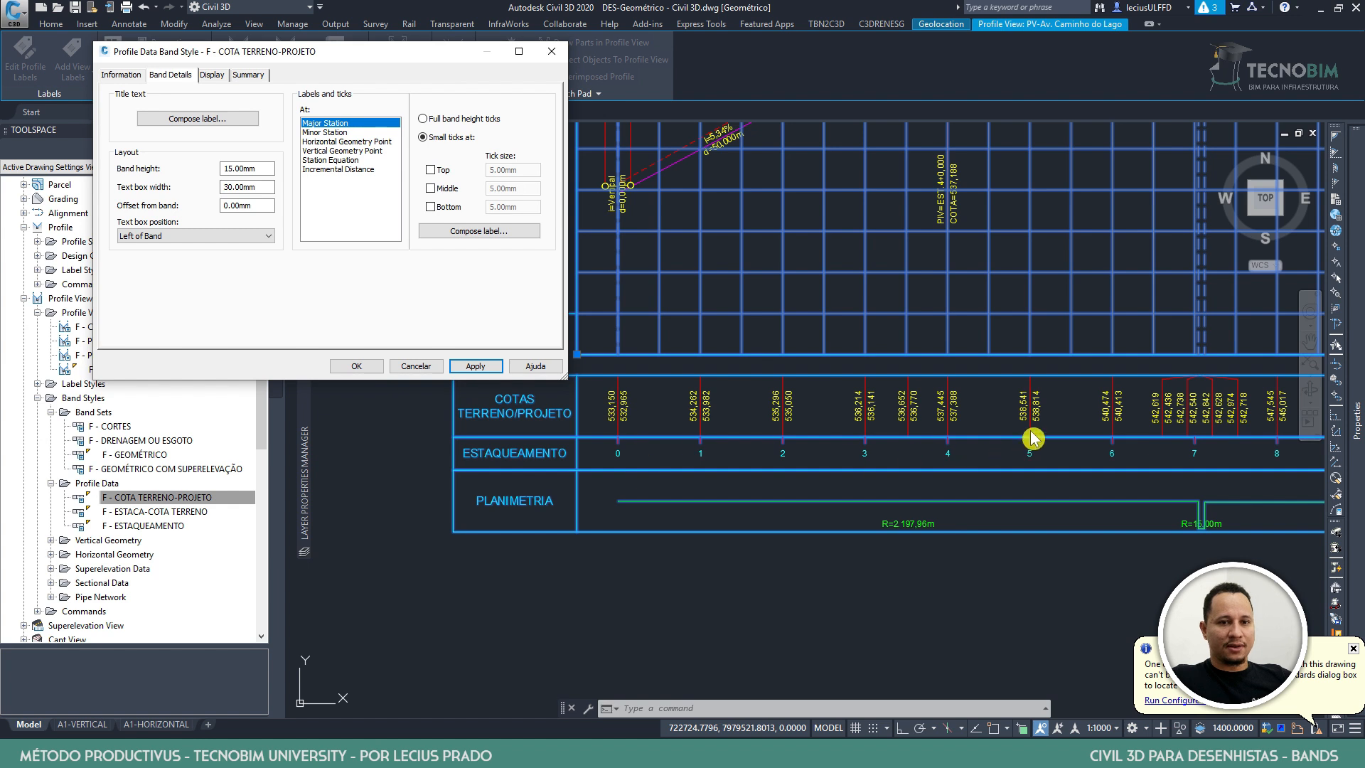
{"action": "left_click", "coordinate": [337, 133]}
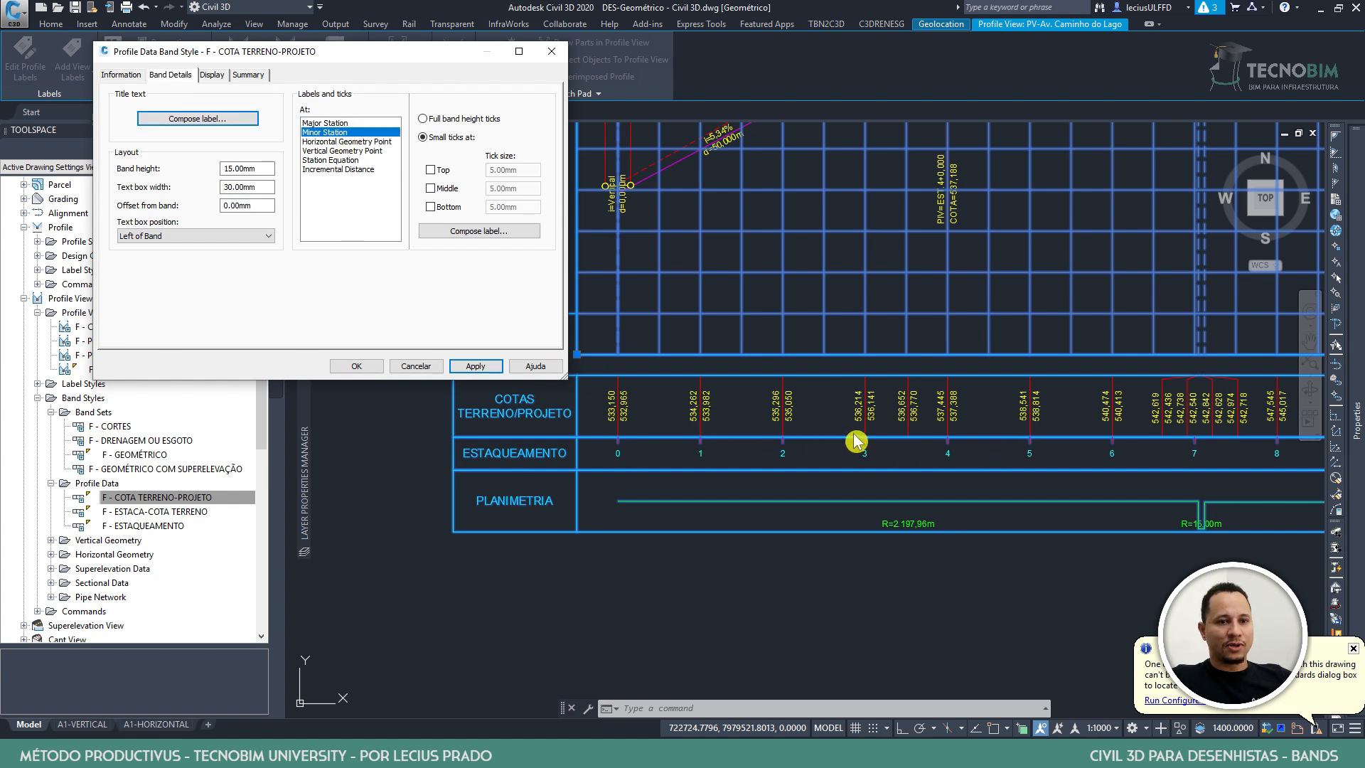
{"action": "left_click", "coordinate": [339, 142]}
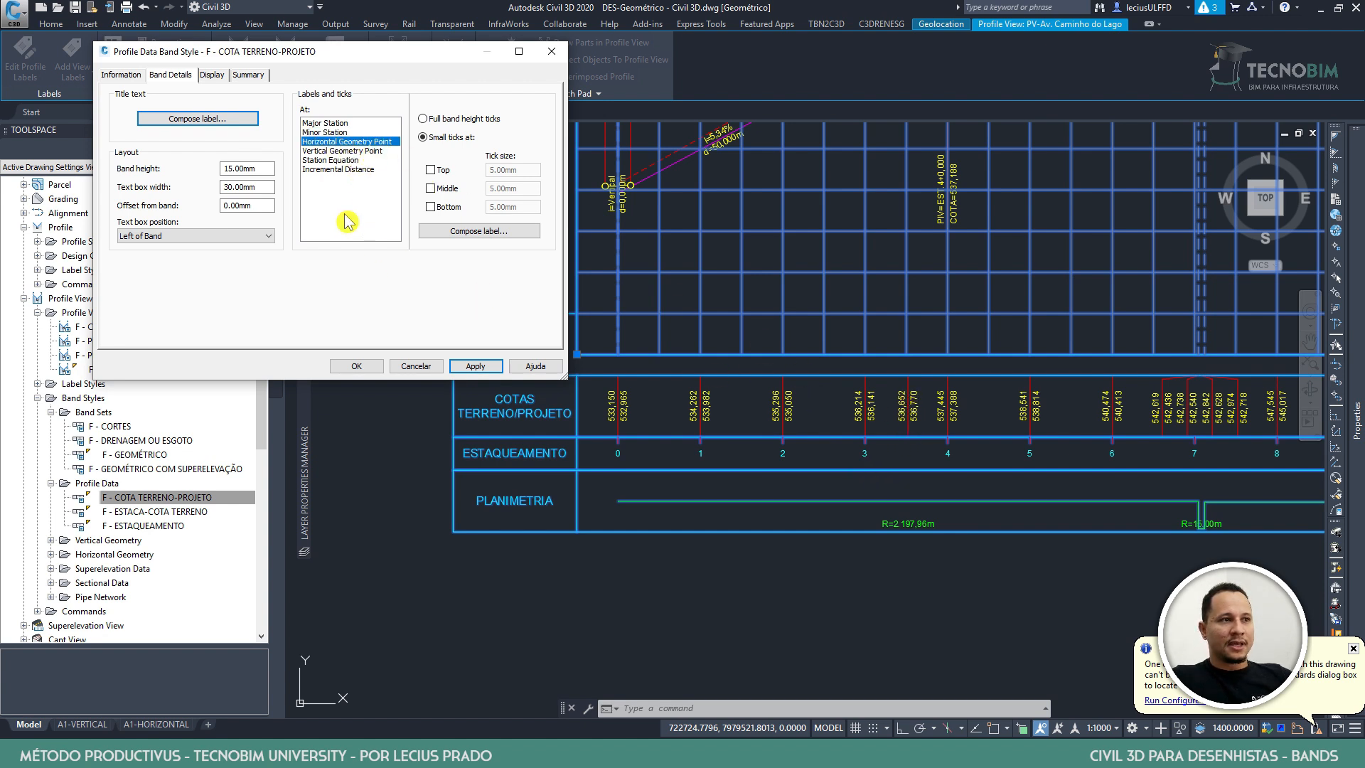
{"action": "left_click", "coordinate": [365, 154]}
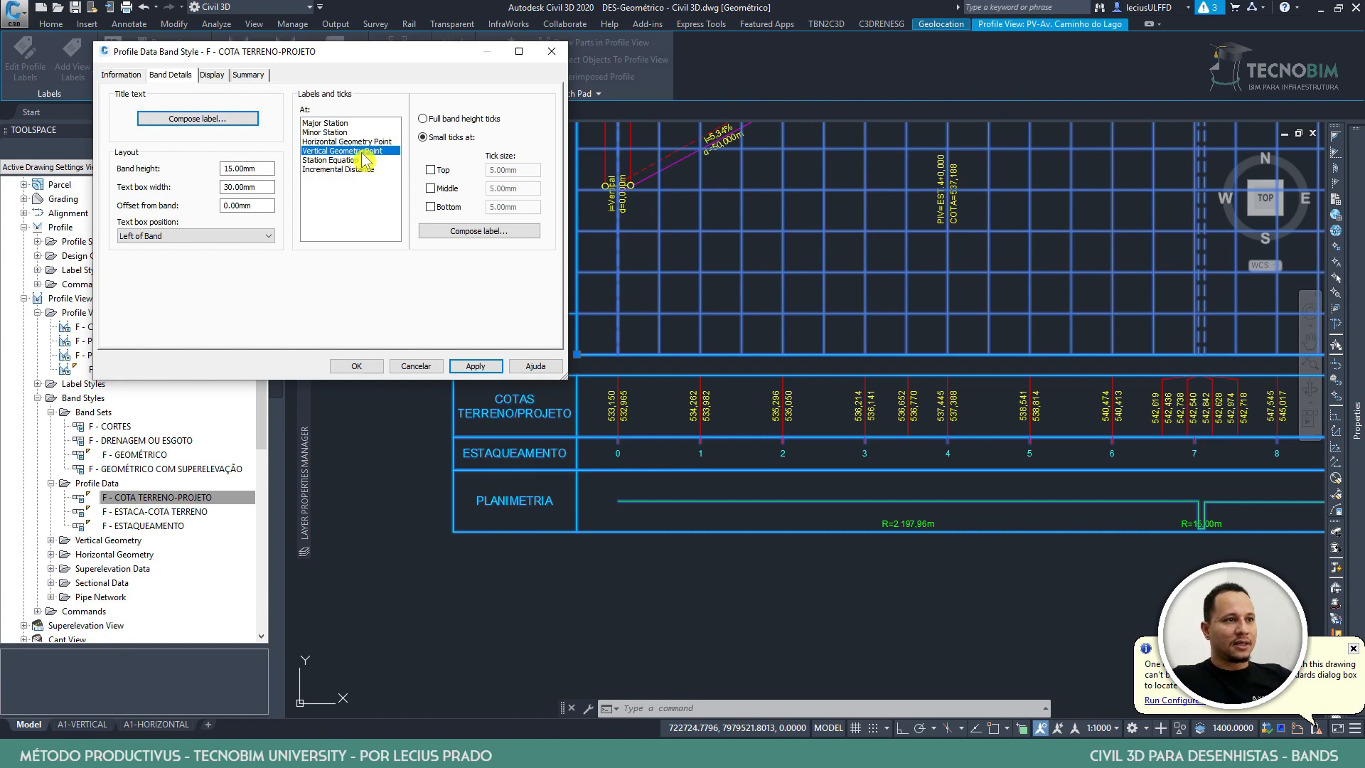
{"action": "left_click", "coordinate": [343, 161]}
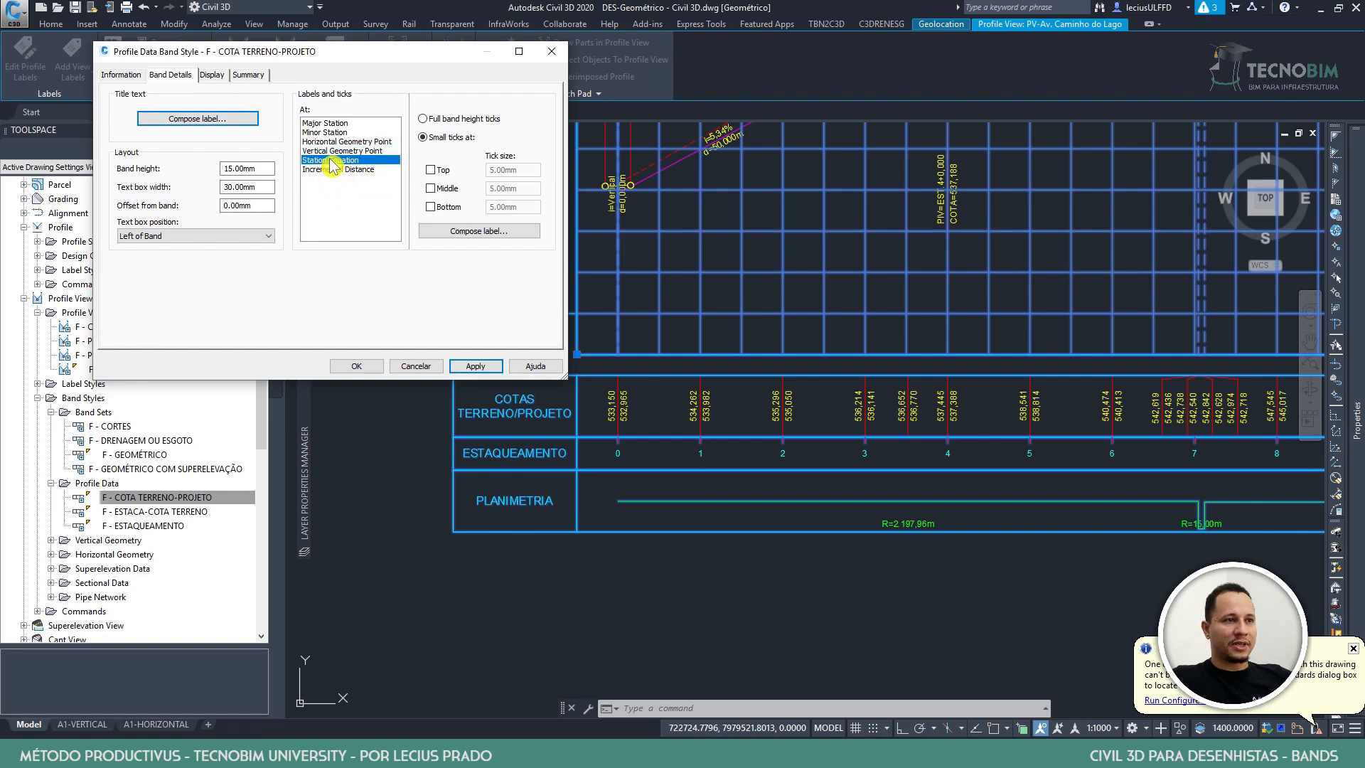
{"action": "left_click", "coordinate": [331, 124]}
{"action": "left_click", "coordinate": [330, 133]}
{"action": "left_click", "coordinate": [328, 142]}
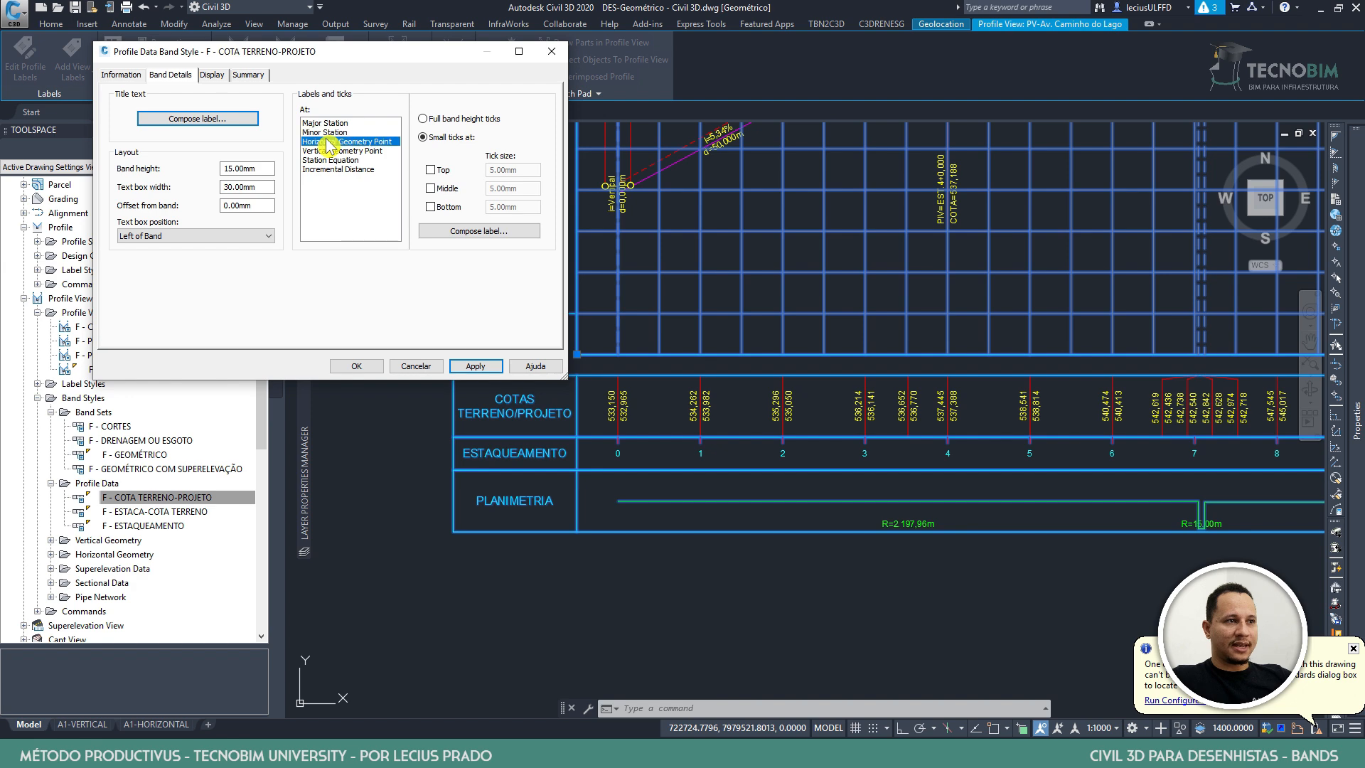
Open the Major Station label for composing and review its list of label components
{"action": "left_click", "coordinate": [331, 124]}
{"action": "left_click", "coordinate": [474, 231]}
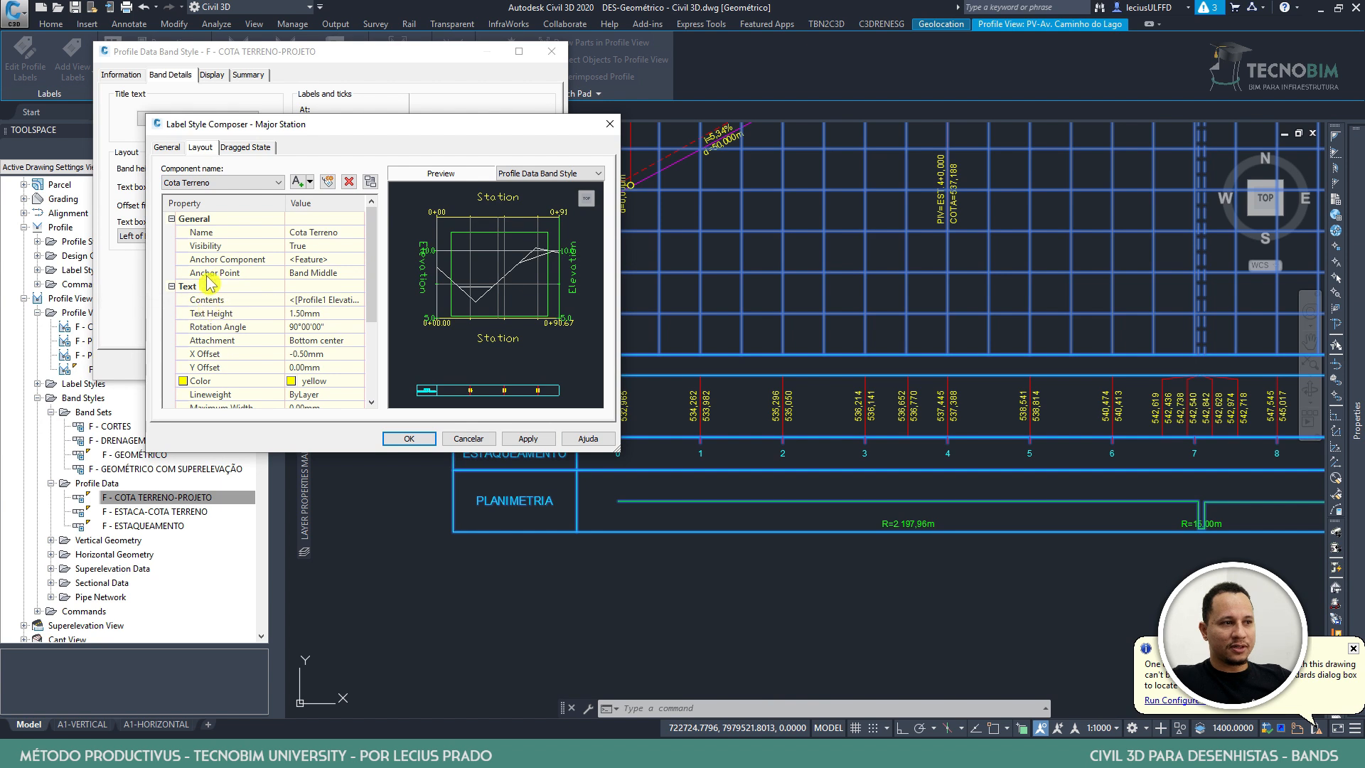
{"action": "left_click", "coordinate": [240, 184]}
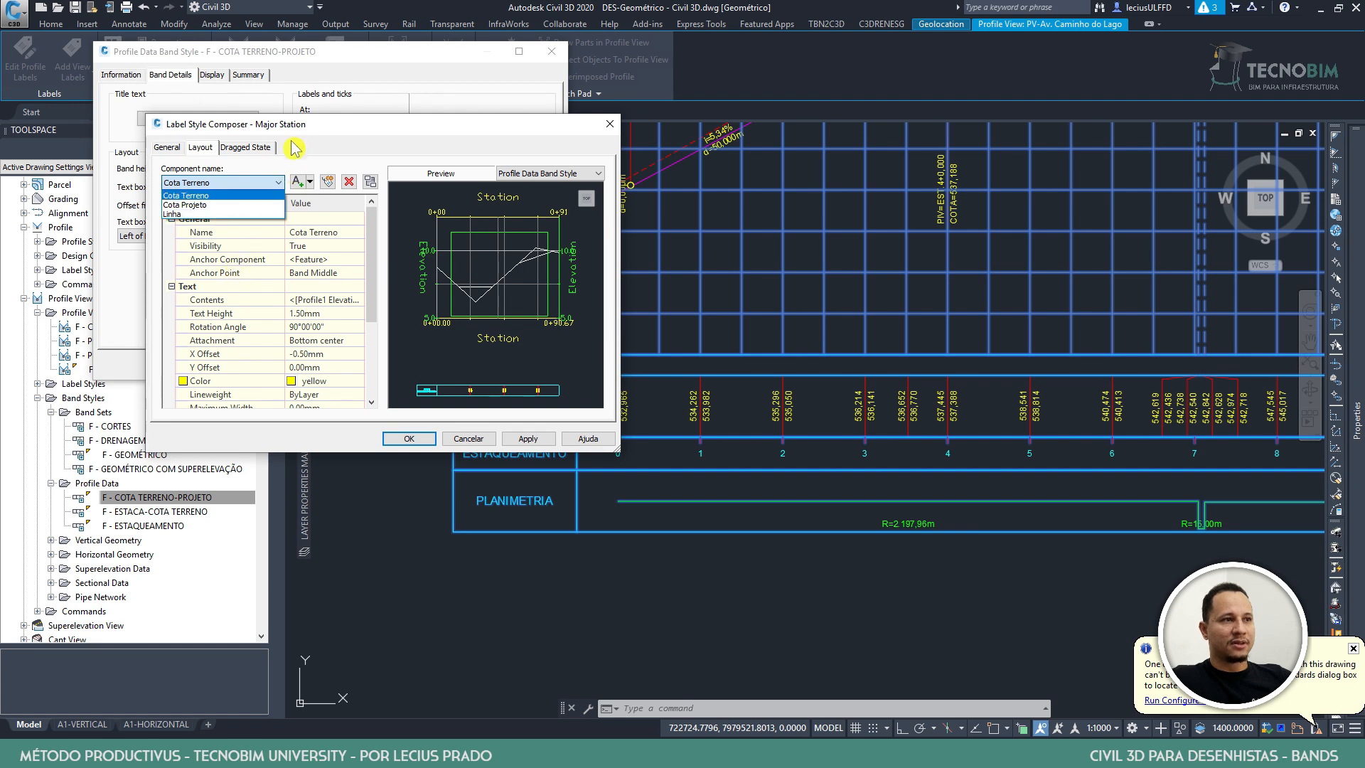
{"action": "left_click", "coordinate": [332, 130]}
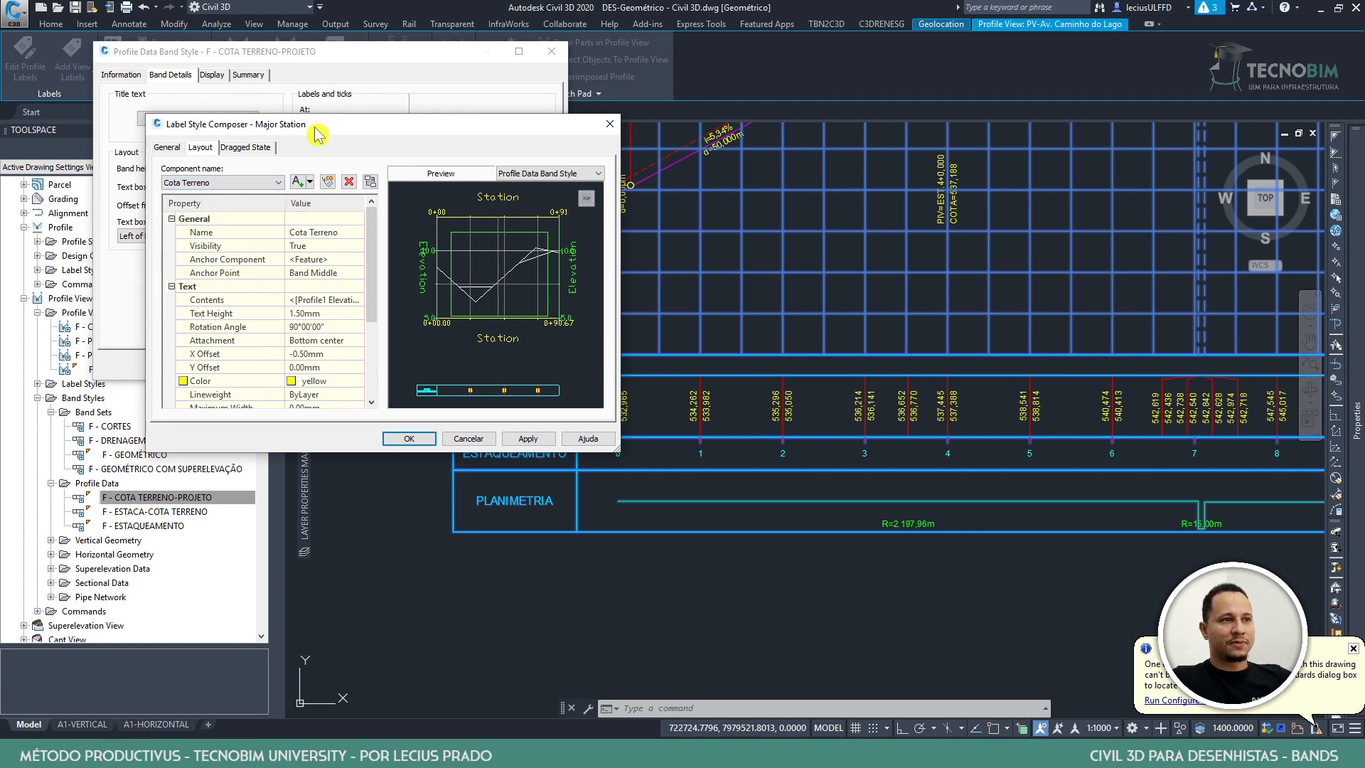
{"action": "left_click_drag", "start_coordinate": [318, 134], "coordinate": [227, 169]}
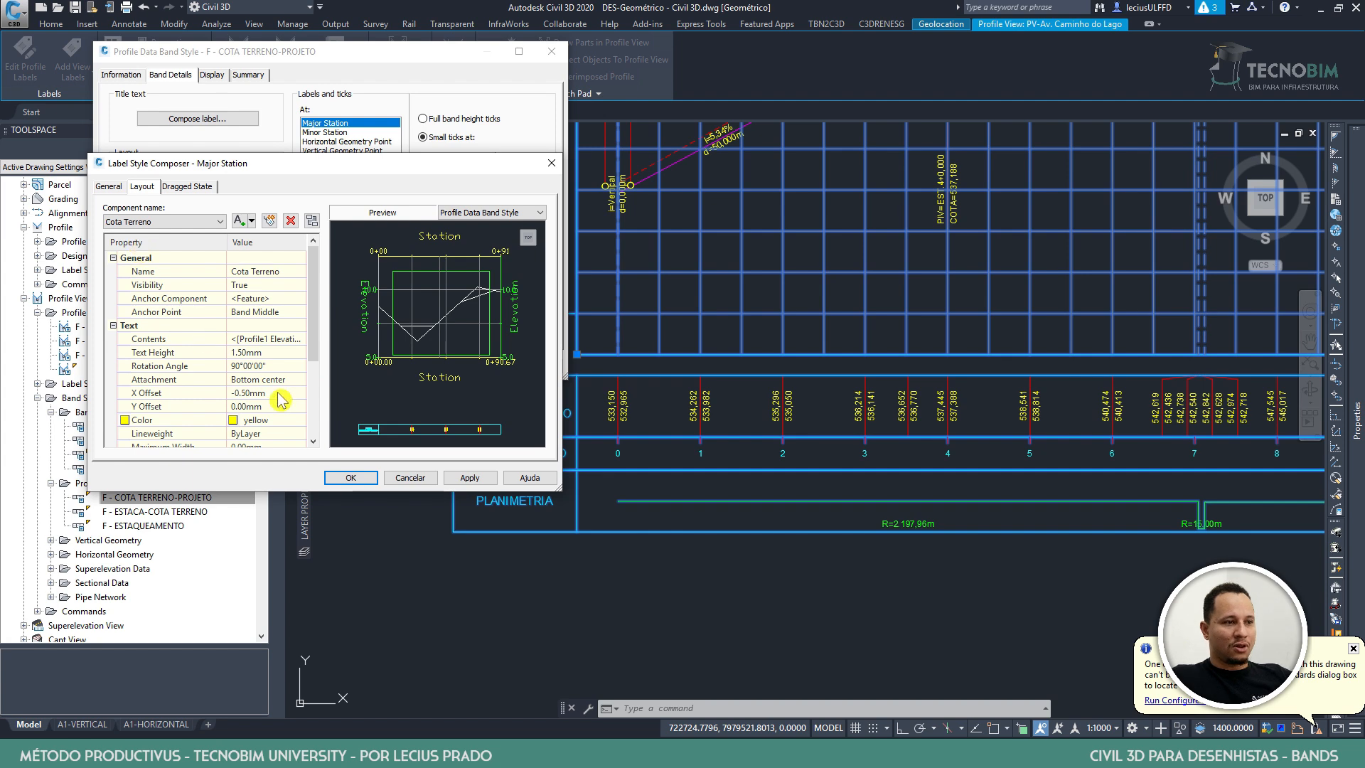
Set the Major Station label's Cota Terreno text color to green, then apply and accept the label
{"action": "left_click", "coordinate": [285, 427]}
{"action": "left_click", "coordinate": [300, 421]}
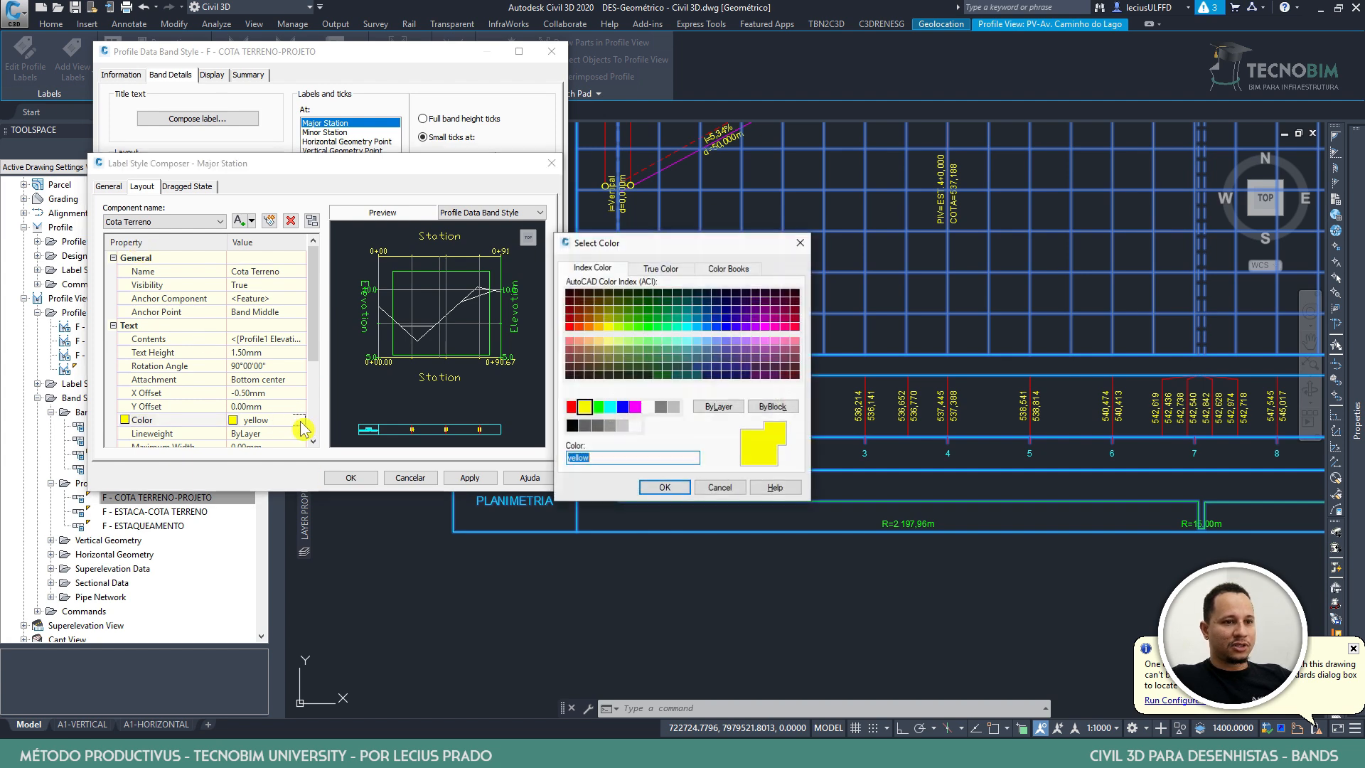
{"action": "left_click", "coordinate": [599, 407]}
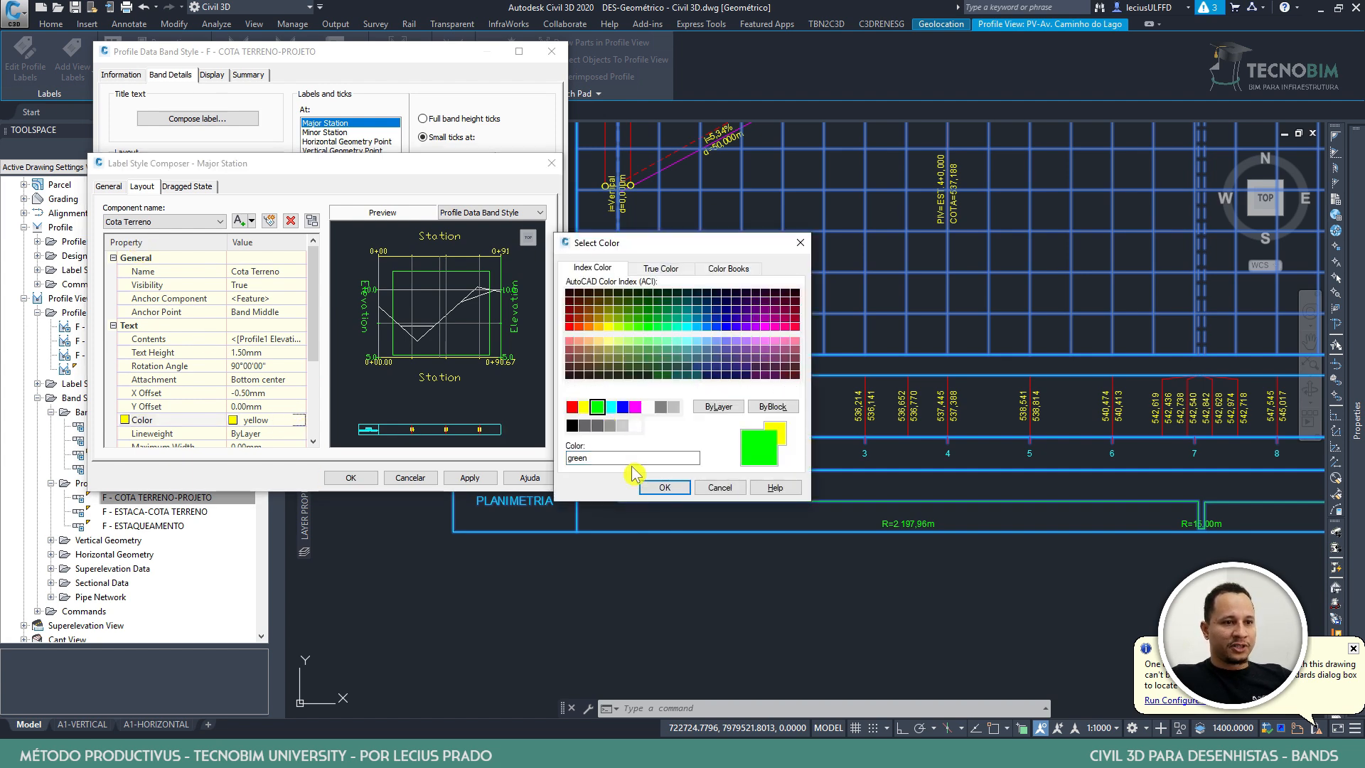
{"action": "left_click", "coordinate": [664, 487]}
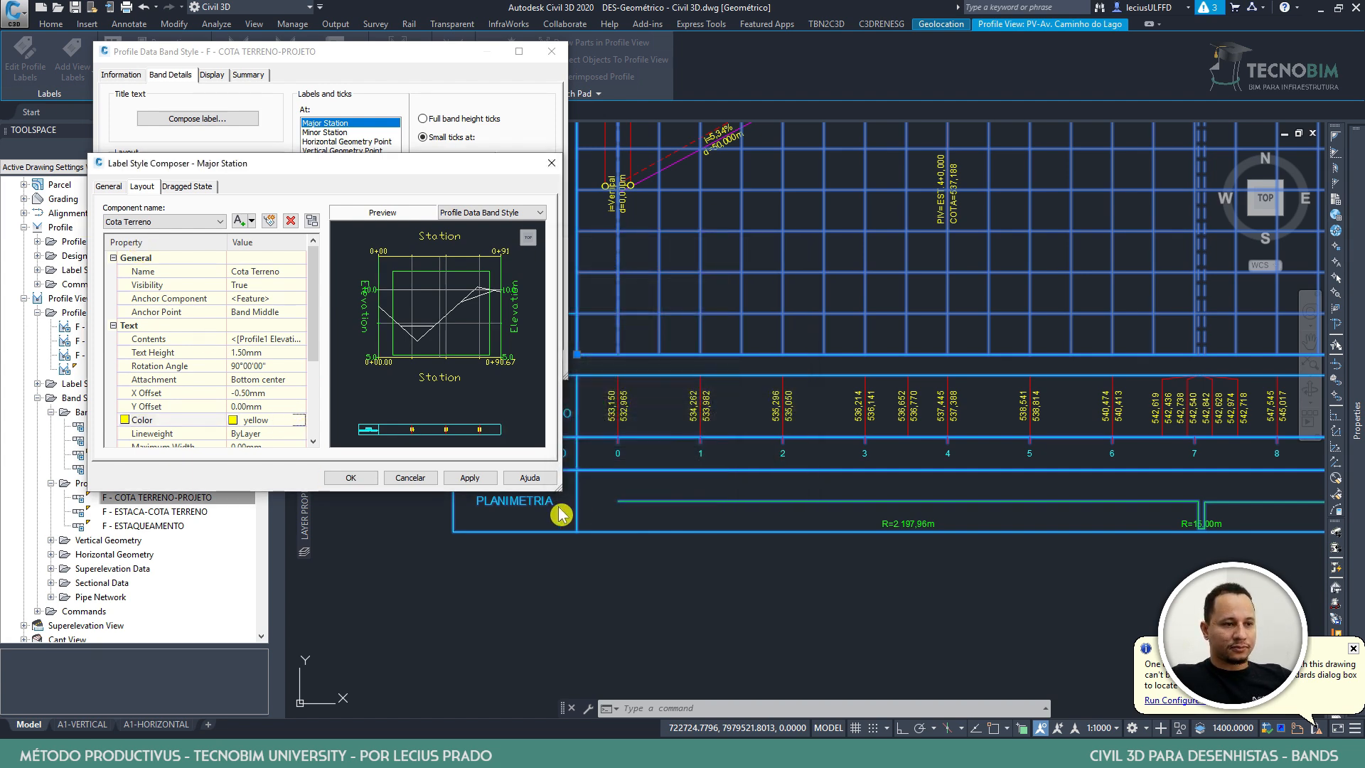
{"action": "left_click", "coordinate": [470, 477]}
{"action": "left_click", "coordinate": [352, 478]}
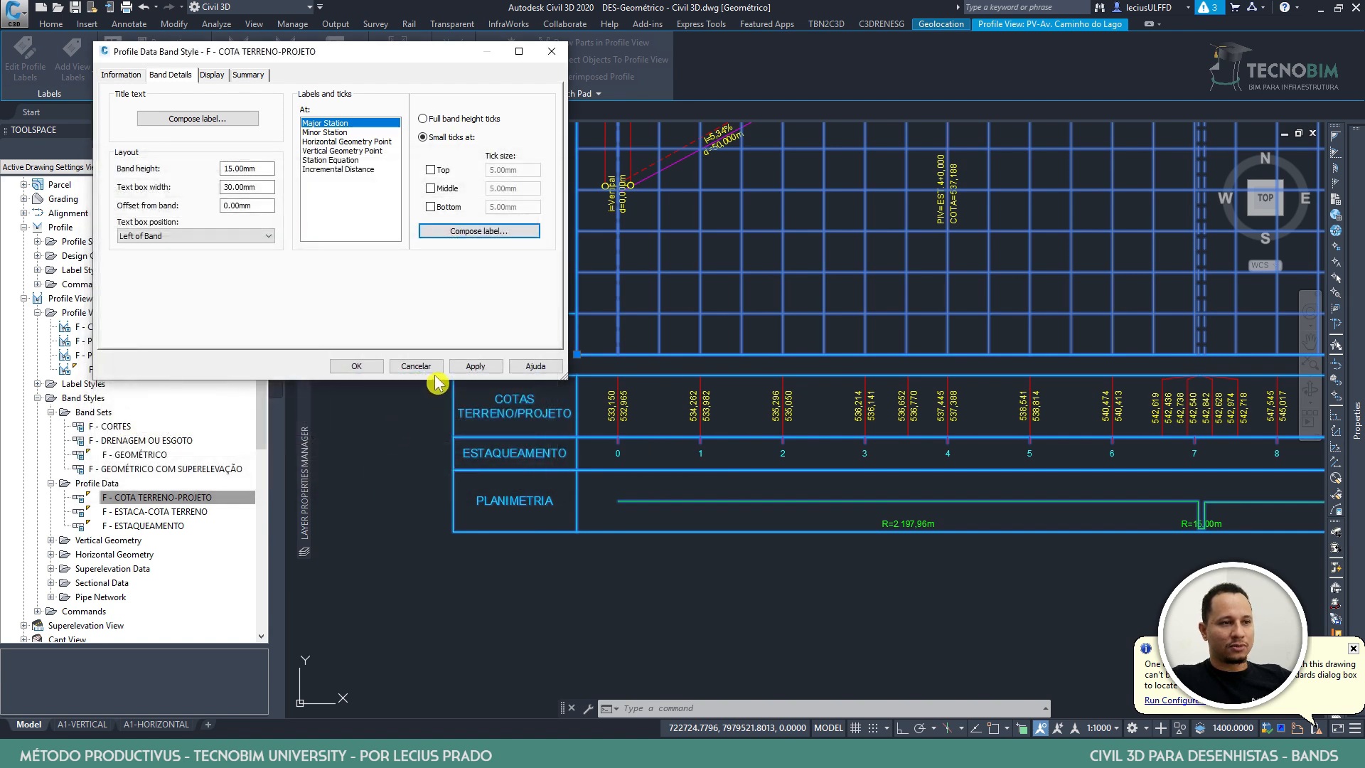
Apply and accept the band style changes, then reopen the F - COTA TERRENO-PROJETO profile data band style and apply it again
{"action": "left_click", "coordinate": [475, 366]}
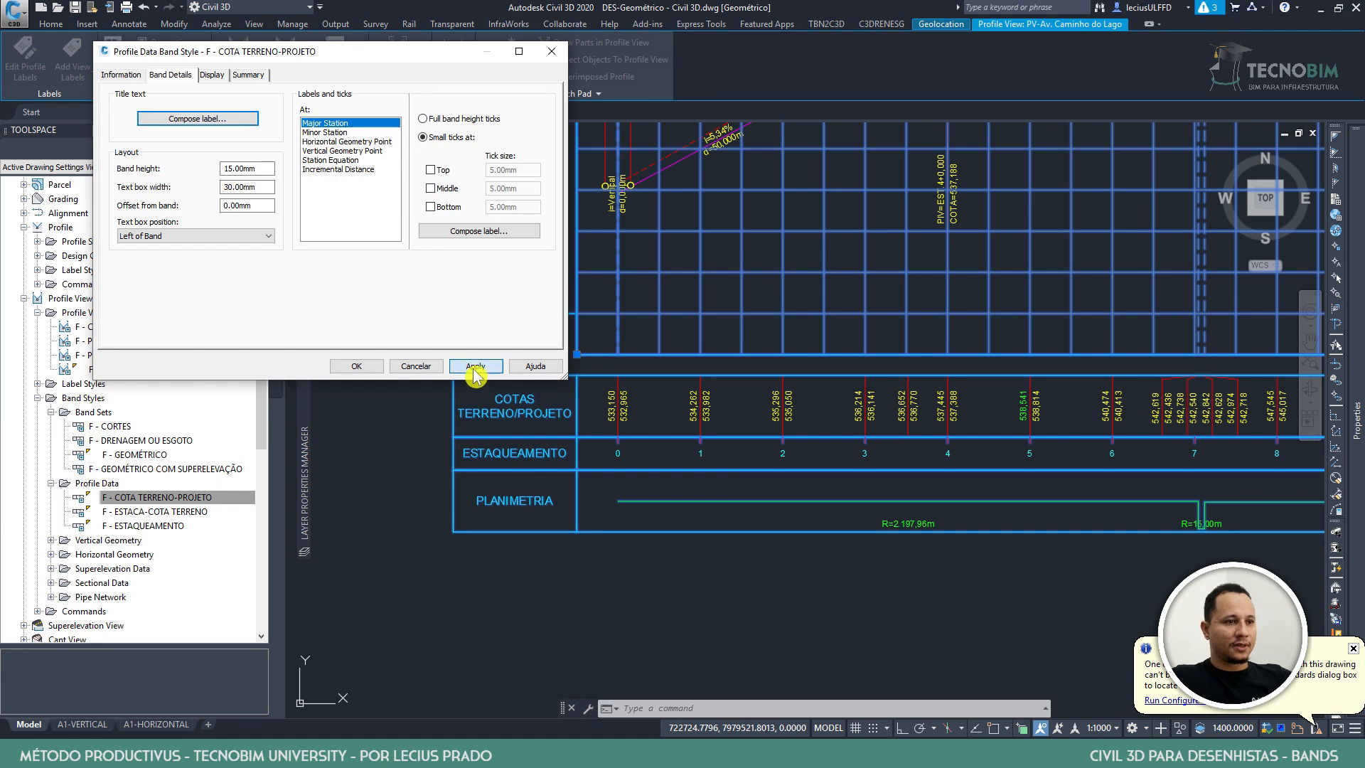
{"action": "left_click", "coordinate": [353, 366]}
{"action": "left_click", "coordinate": [198, 499]}
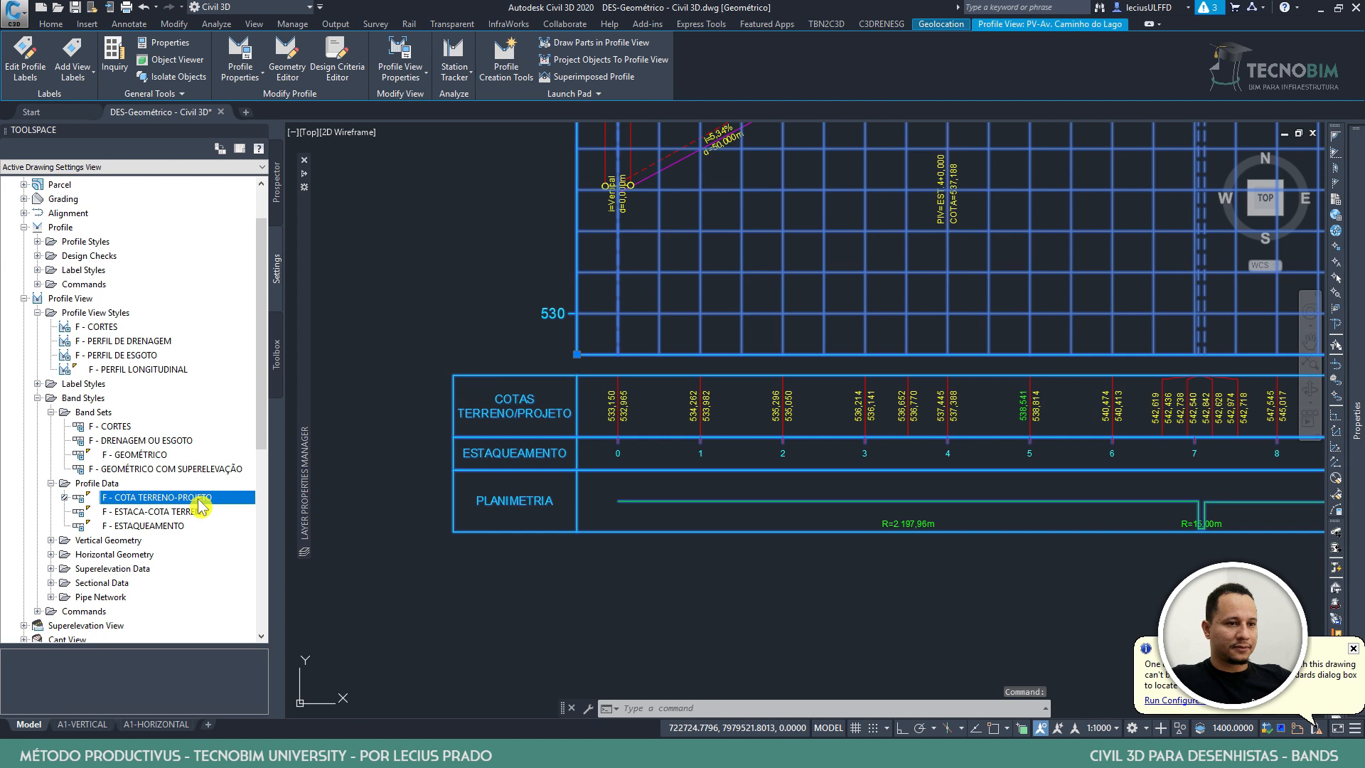
{"action": "double_click", "coordinate": [203, 502]}
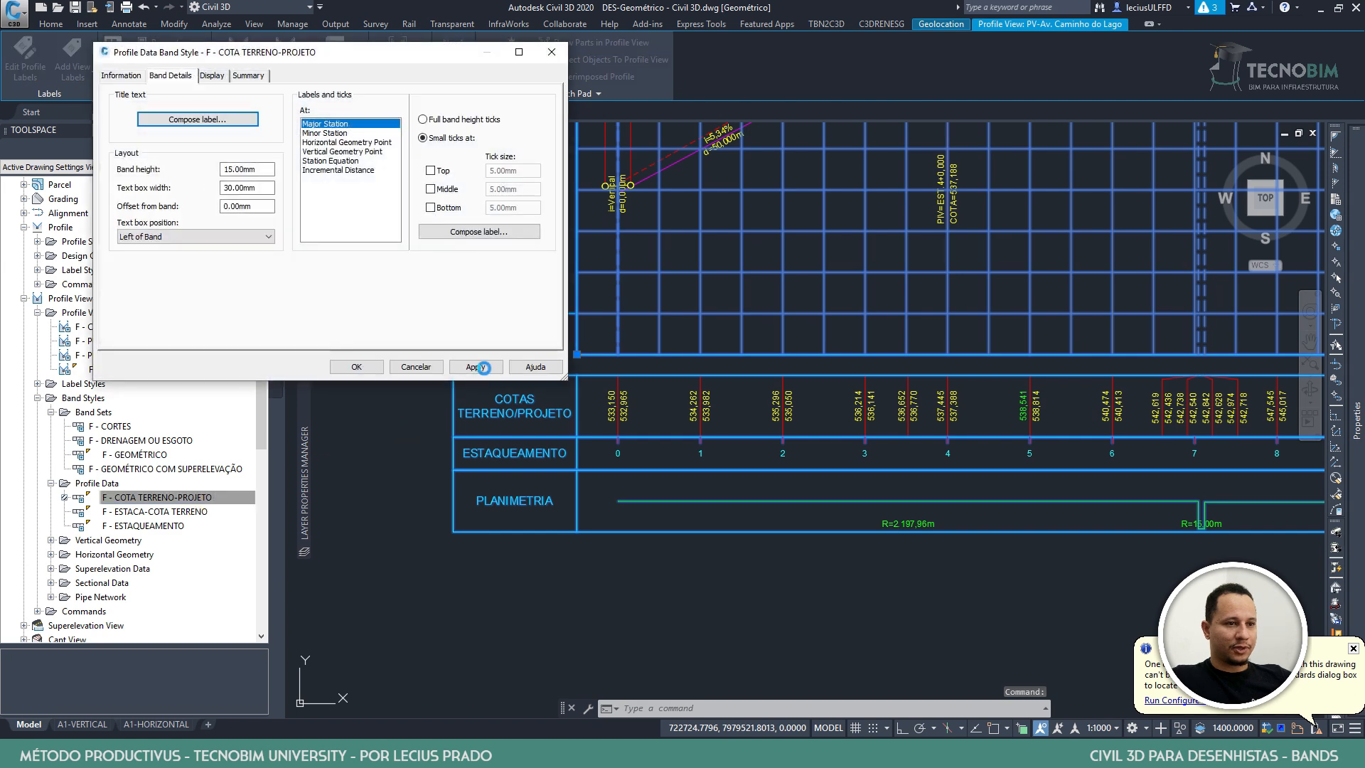
{"action": "left_click", "coordinate": [483, 367]}
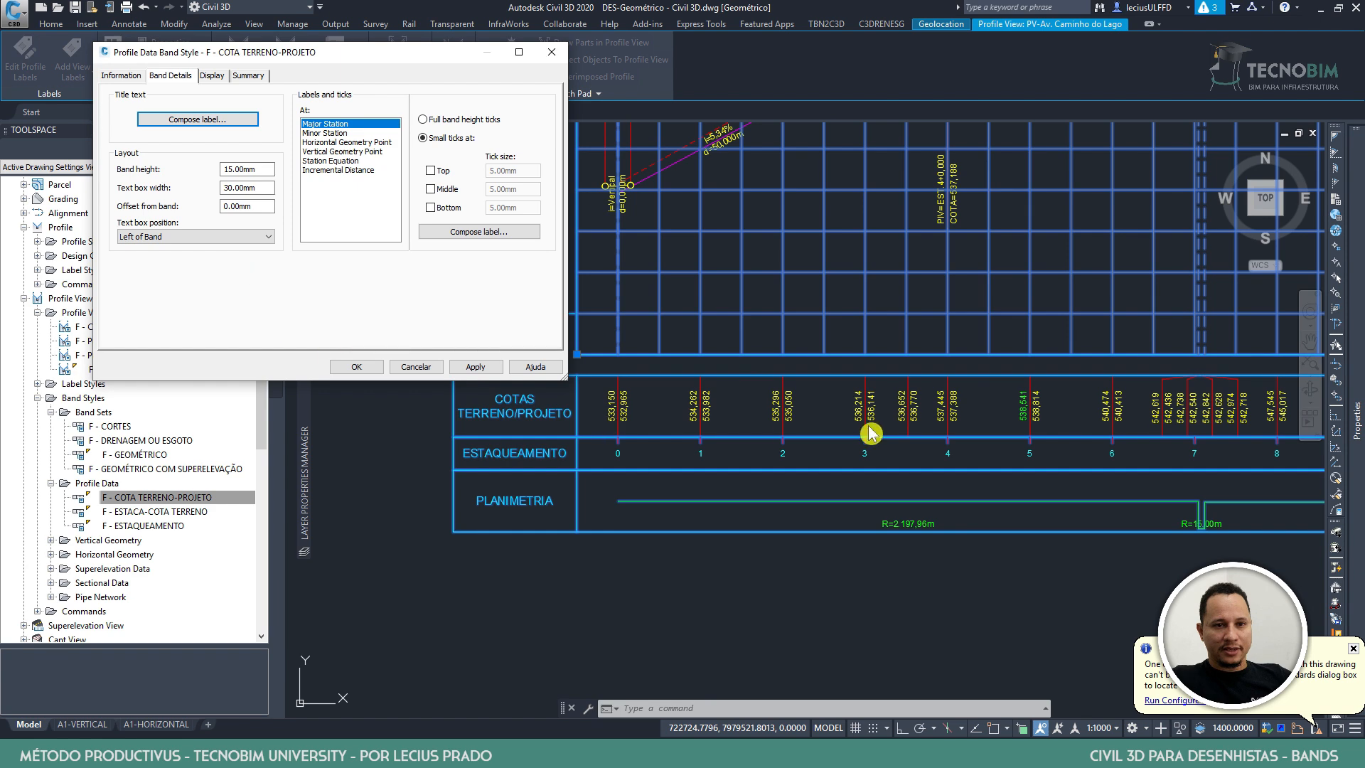
Set the Minor Station label's Cota Terreno text color to green, accept the label and apply the band style
{"action": "left_click", "coordinate": [334, 133]}
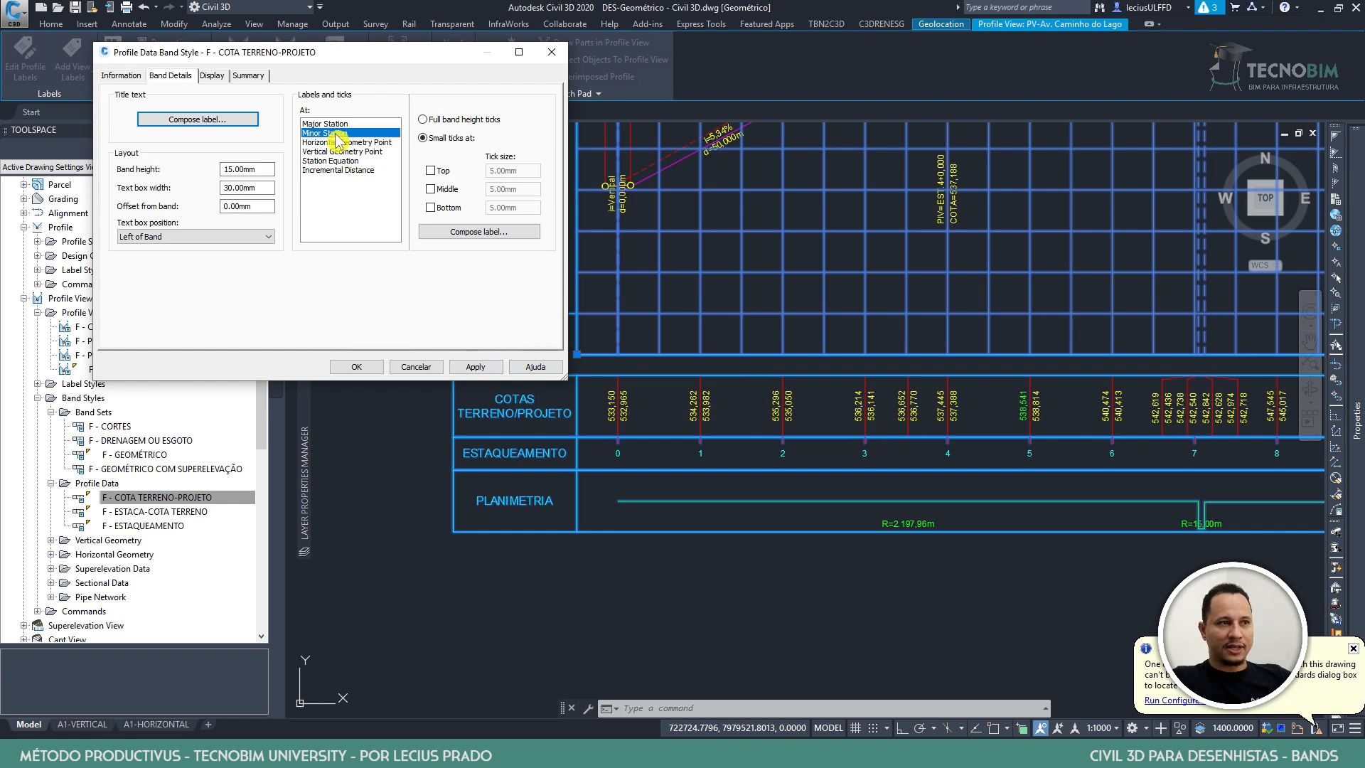
{"action": "left_click", "coordinate": [466, 232]}
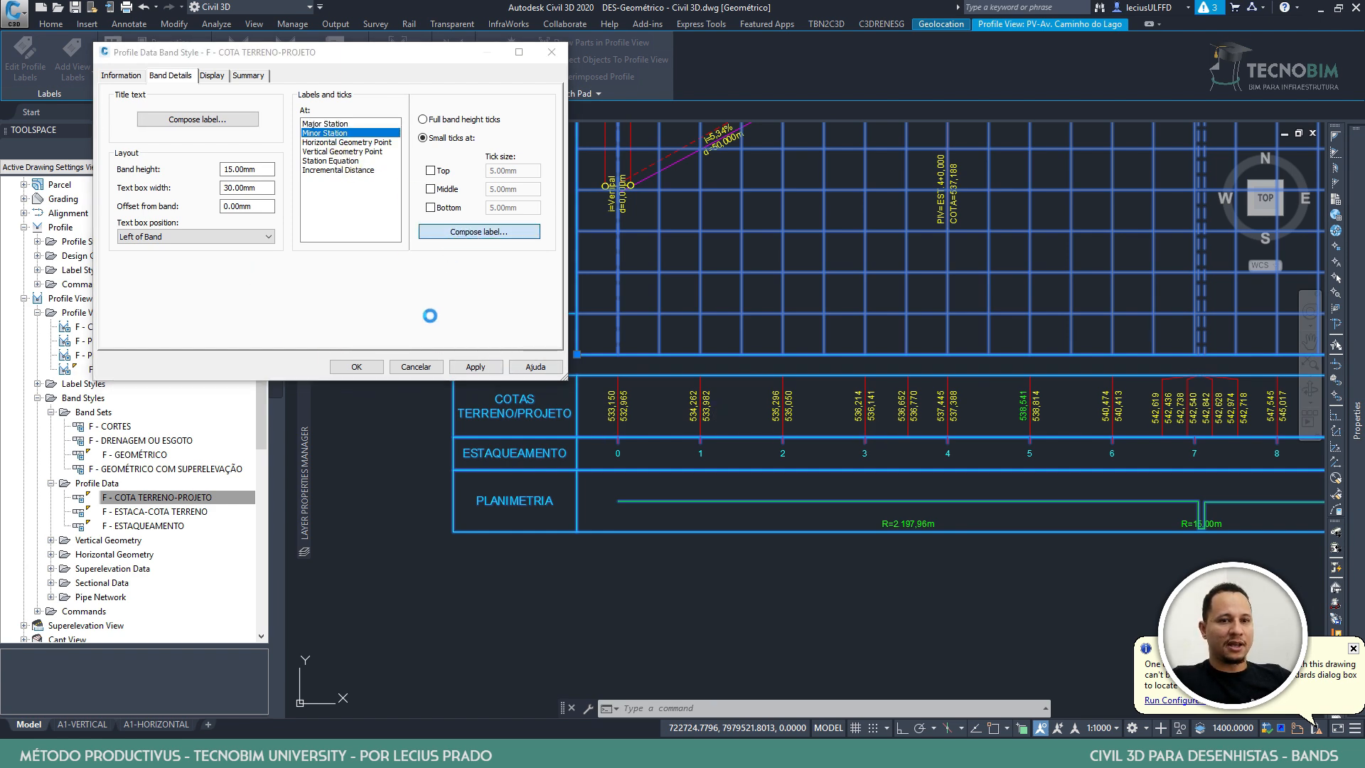
{"action": "left_click", "coordinate": [286, 422]}
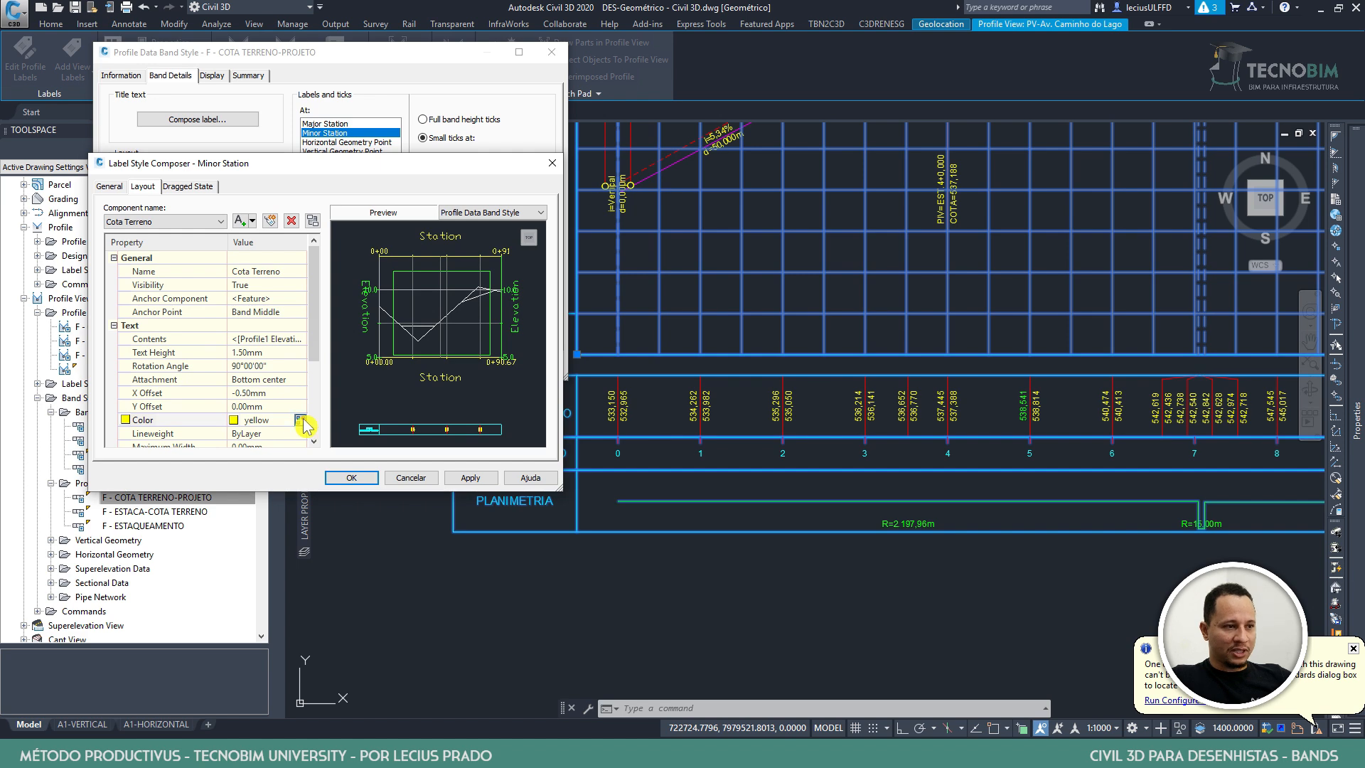
{"action": "left_click", "coordinate": [300, 420]}
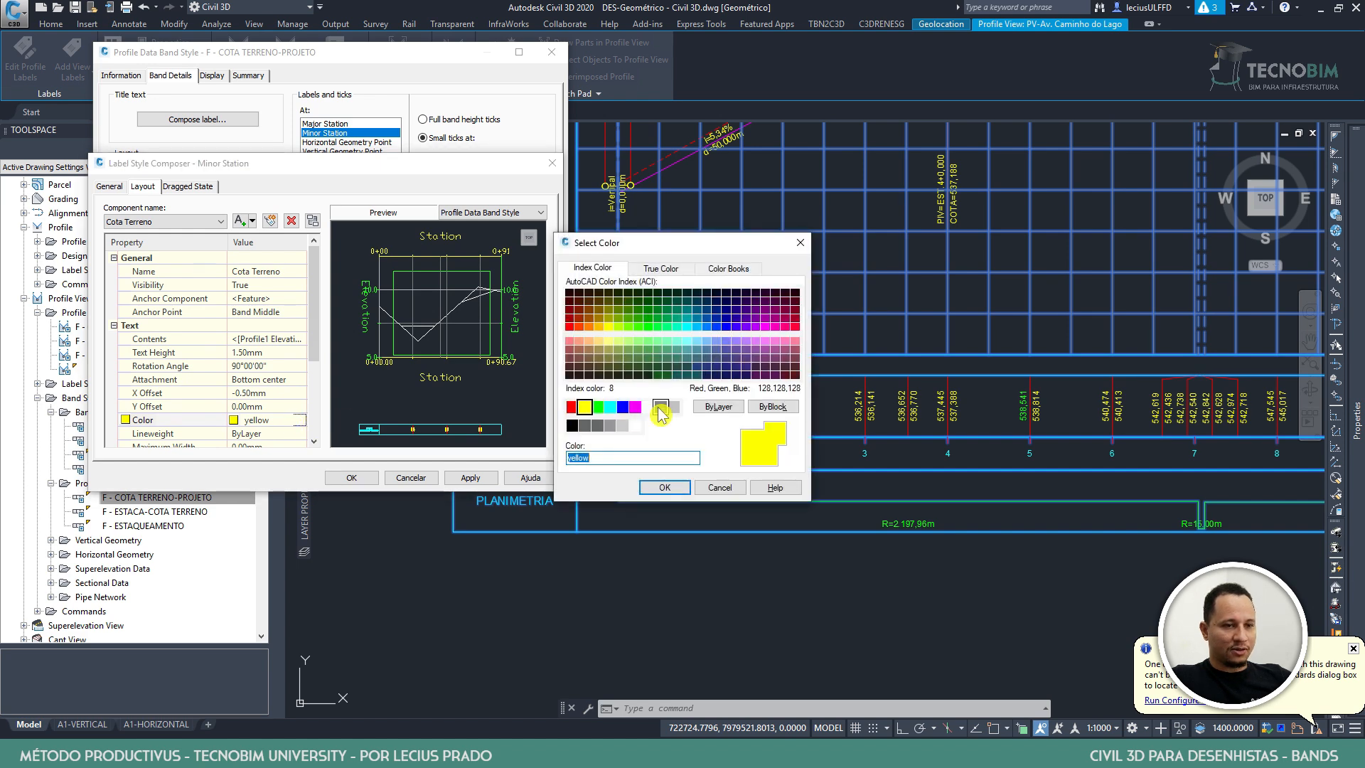
{"action": "left_click", "coordinate": [597, 407]}
{"action": "left_click", "coordinate": [664, 487]}
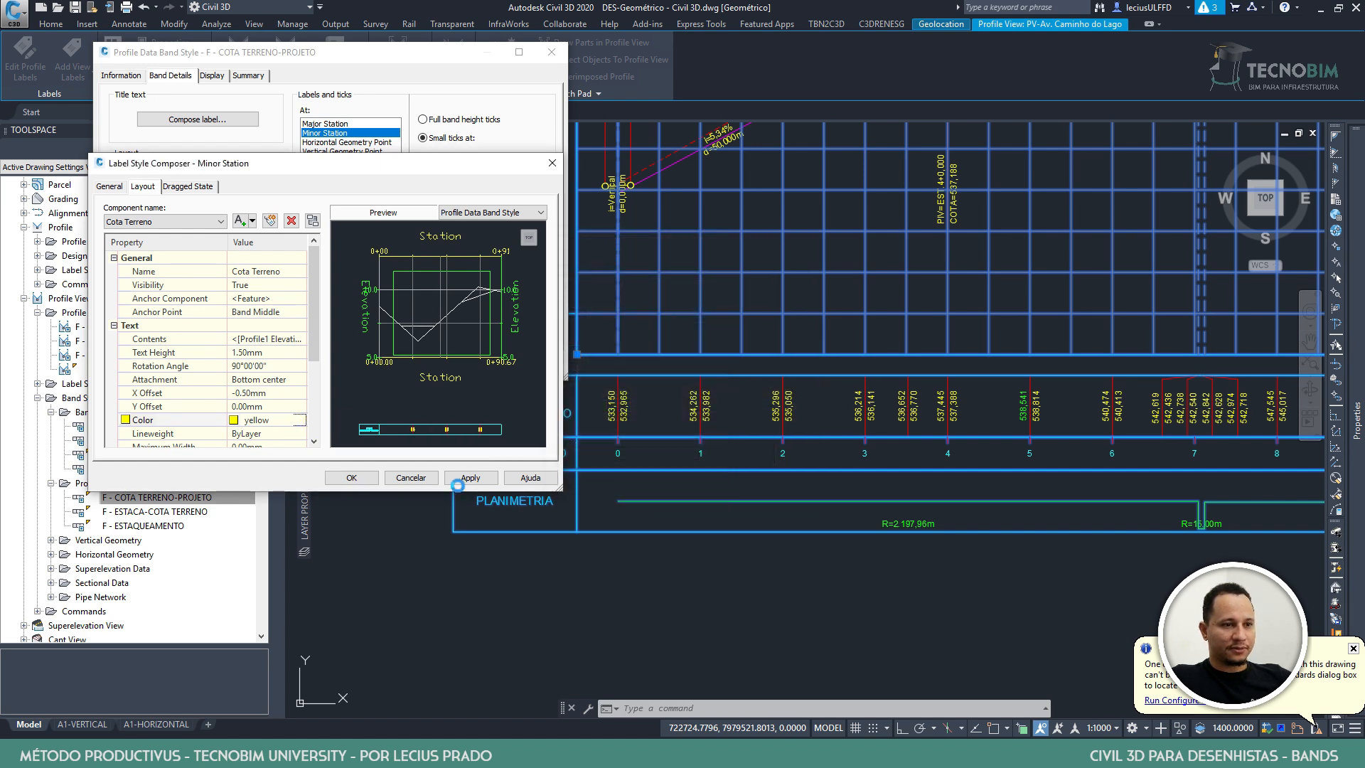
{"action": "left_click", "coordinate": [352, 478]}
{"action": "left_click", "coordinate": [481, 366]}
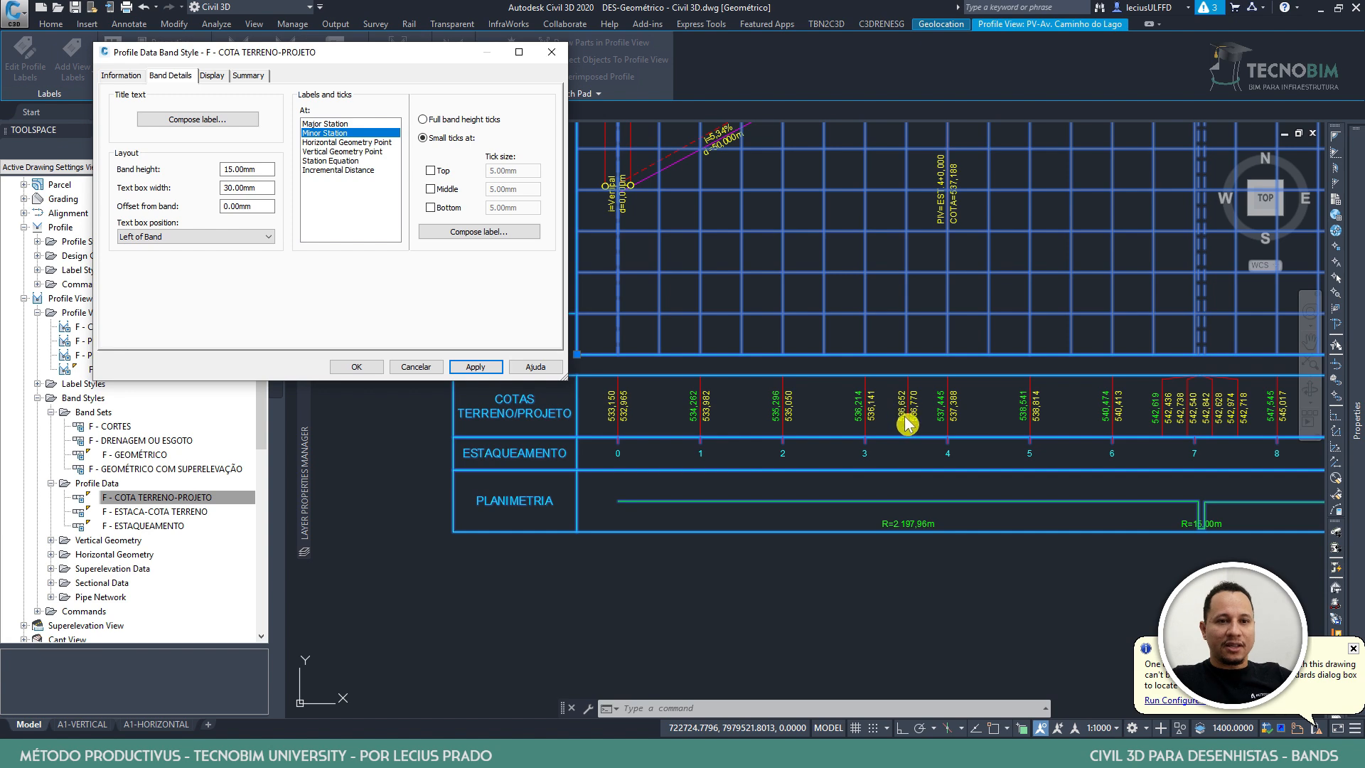
Set the Horizontal Geometry Point label's Cota Terreno text color to green, accept the label and apply the band style
{"action": "left_click", "coordinate": [356, 142]}
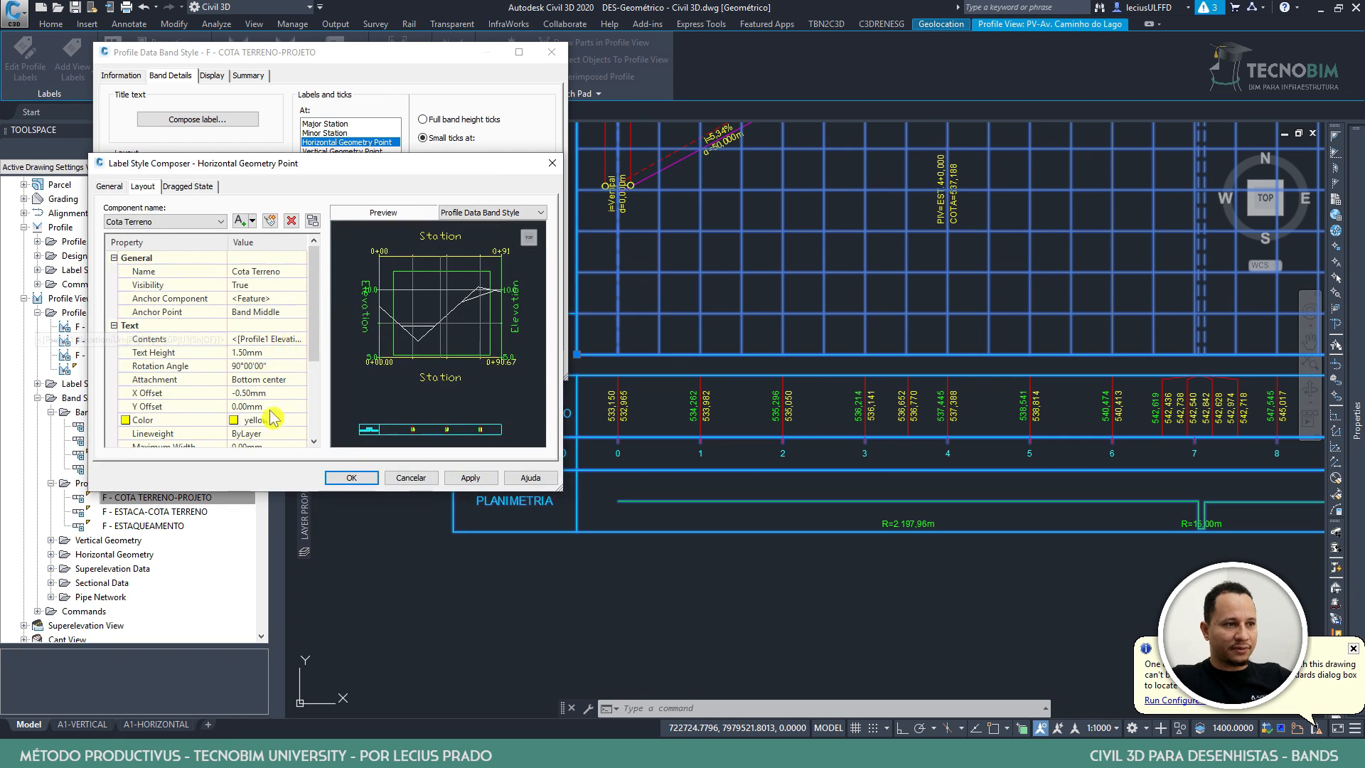
{"action": "left_click", "coordinate": [265, 406]}
{"action": "left_click", "coordinate": [295, 427]}
{"action": "left_click", "coordinate": [301, 420]}
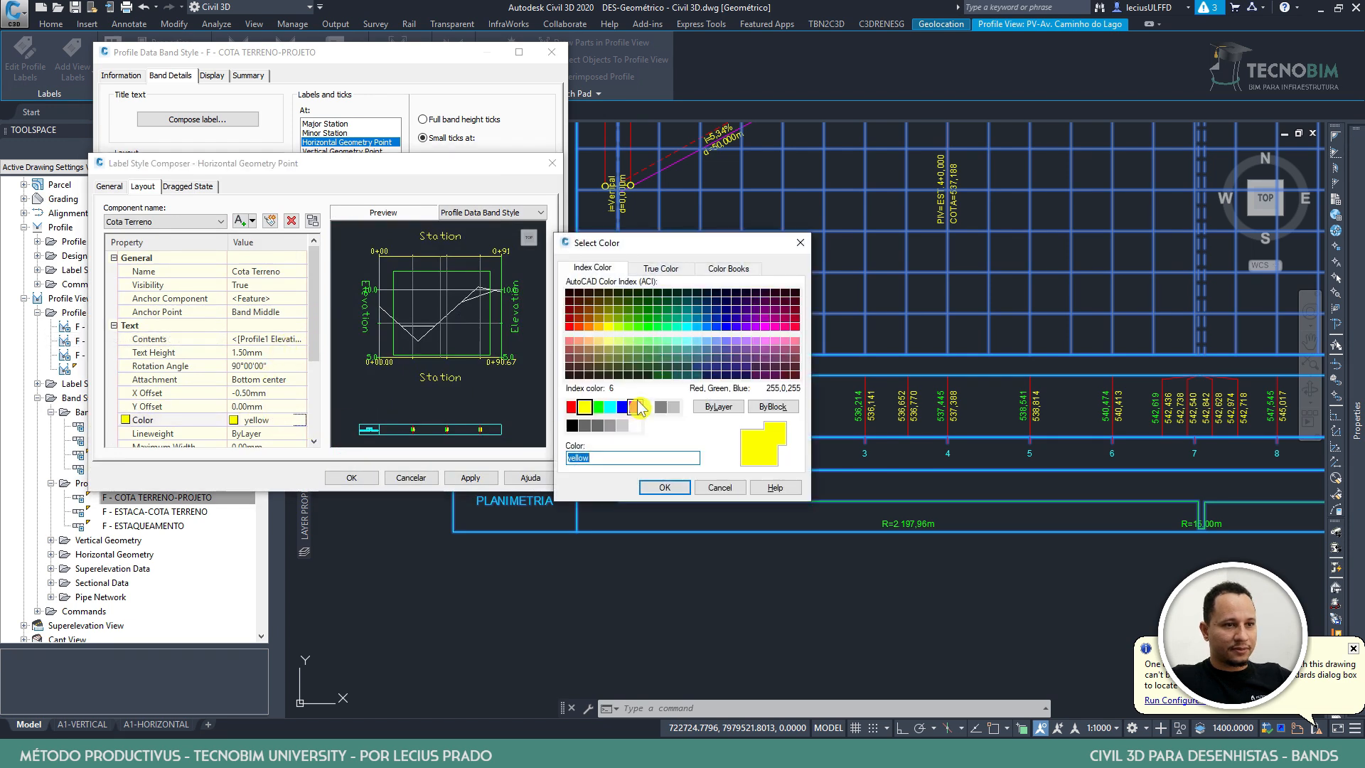
{"action": "left_click", "coordinate": [609, 407]}
{"action": "left_click", "coordinate": [597, 407]}
{"action": "left_click", "coordinate": [664, 487]}
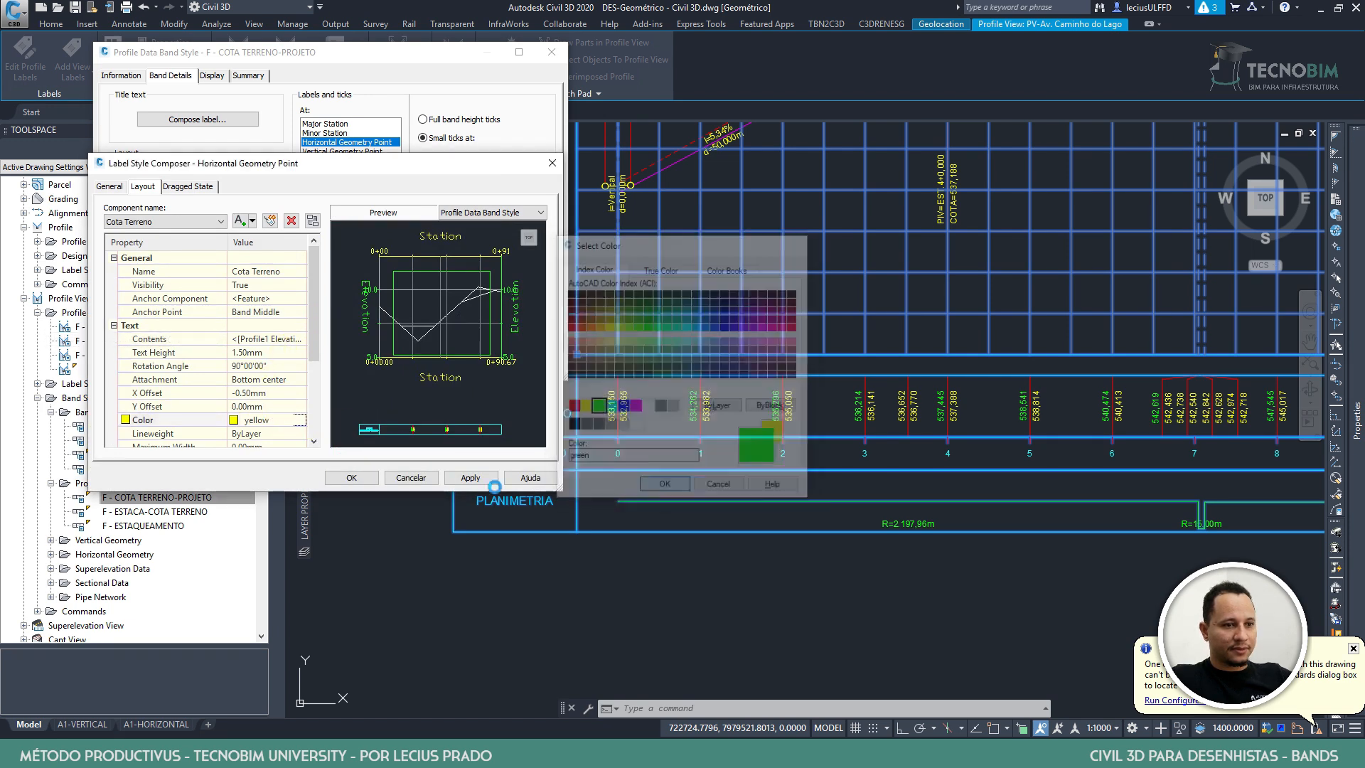
{"action": "left_click", "coordinate": [351, 478]}
{"action": "left_click", "coordinate": [475, 367]}
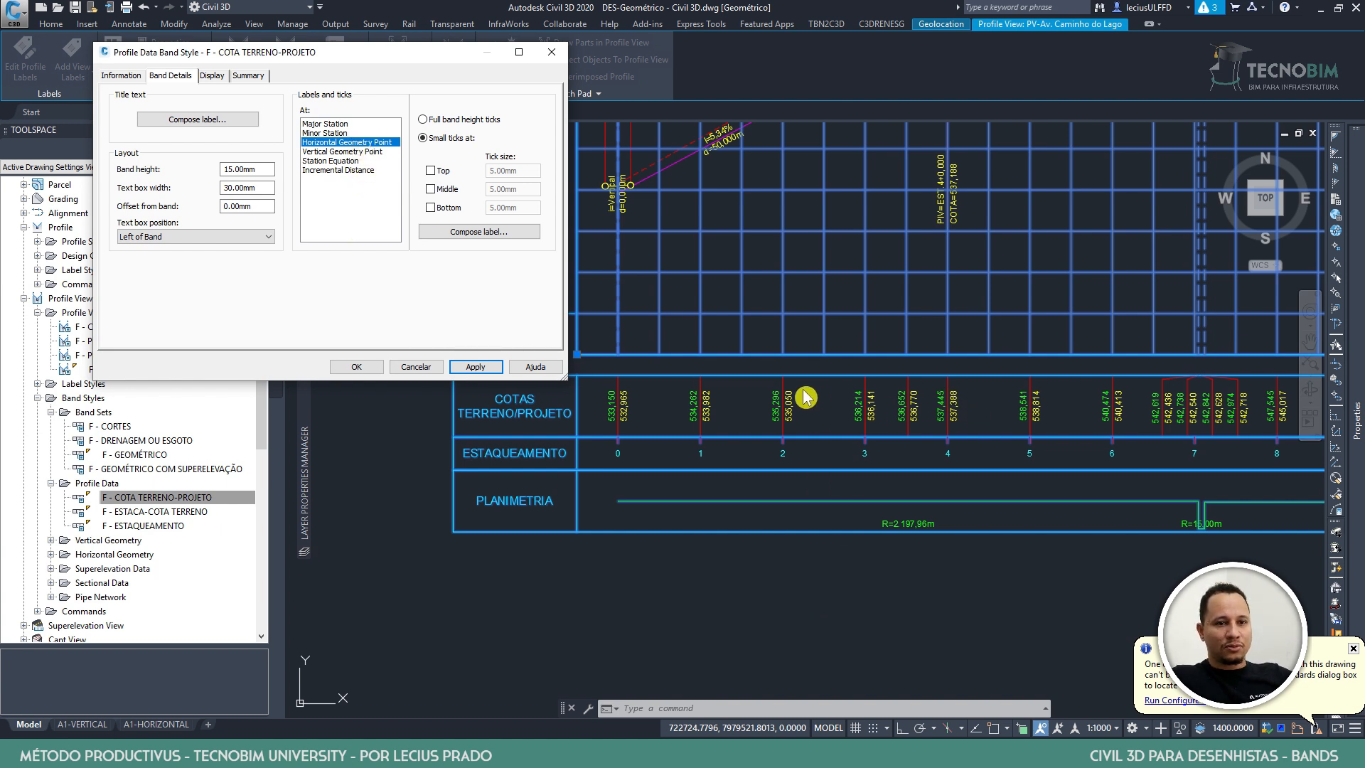
Set the Major Station label's Cota Terreno text color to ByLayer, accept the label and apply the band style
{"action": "left_click", "coordinate": [340, 125]}
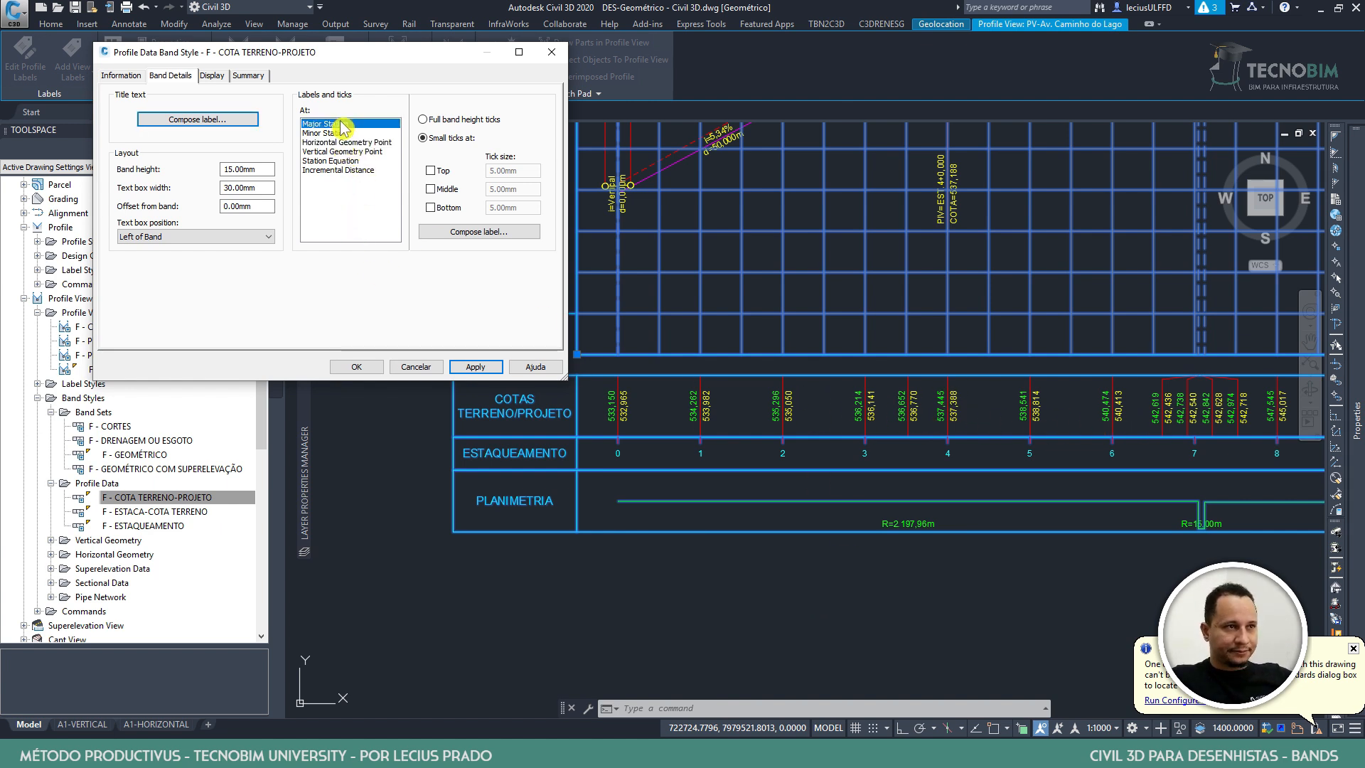
{"action": "left_click", "coordinate": [467, 232]}
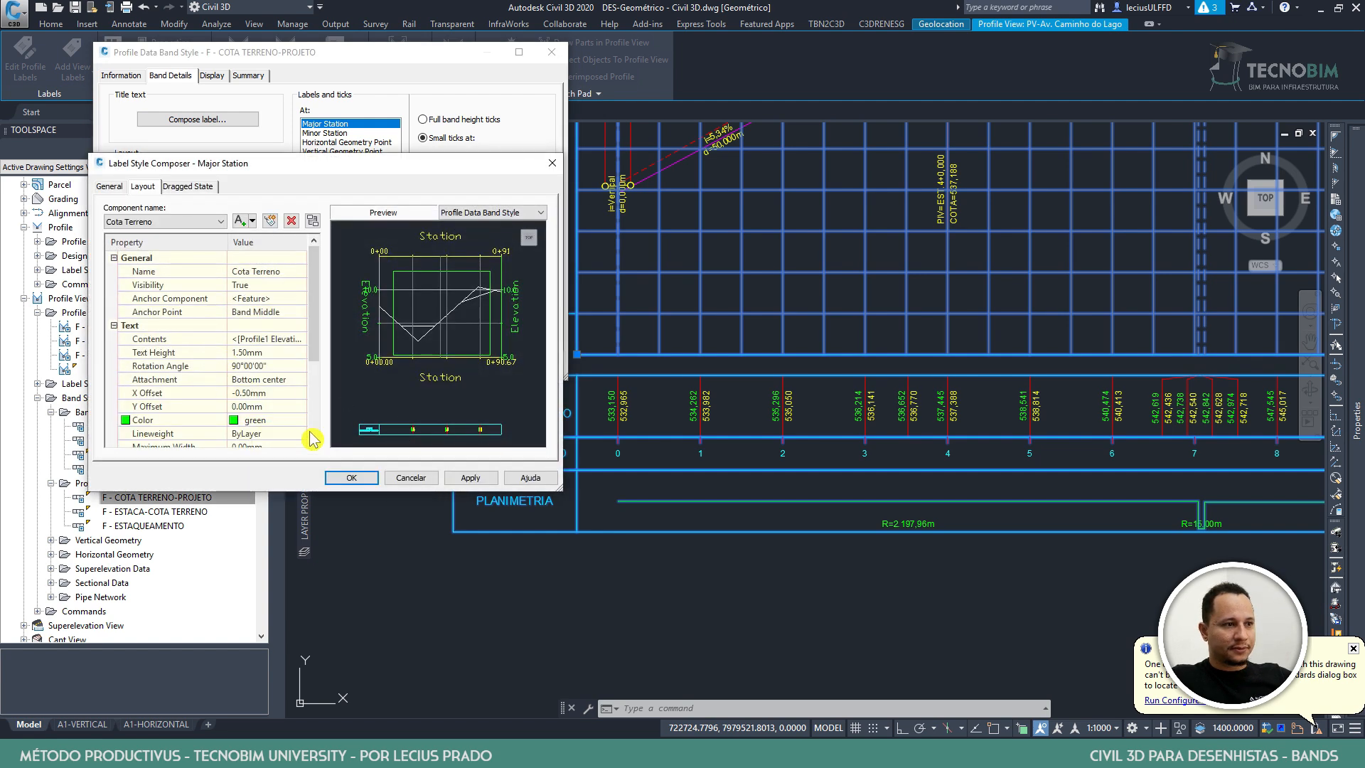
{"action": "left_click", "coordinate": [270, 421]}
{"action": "left_click", "coordinate": [300, 420]}
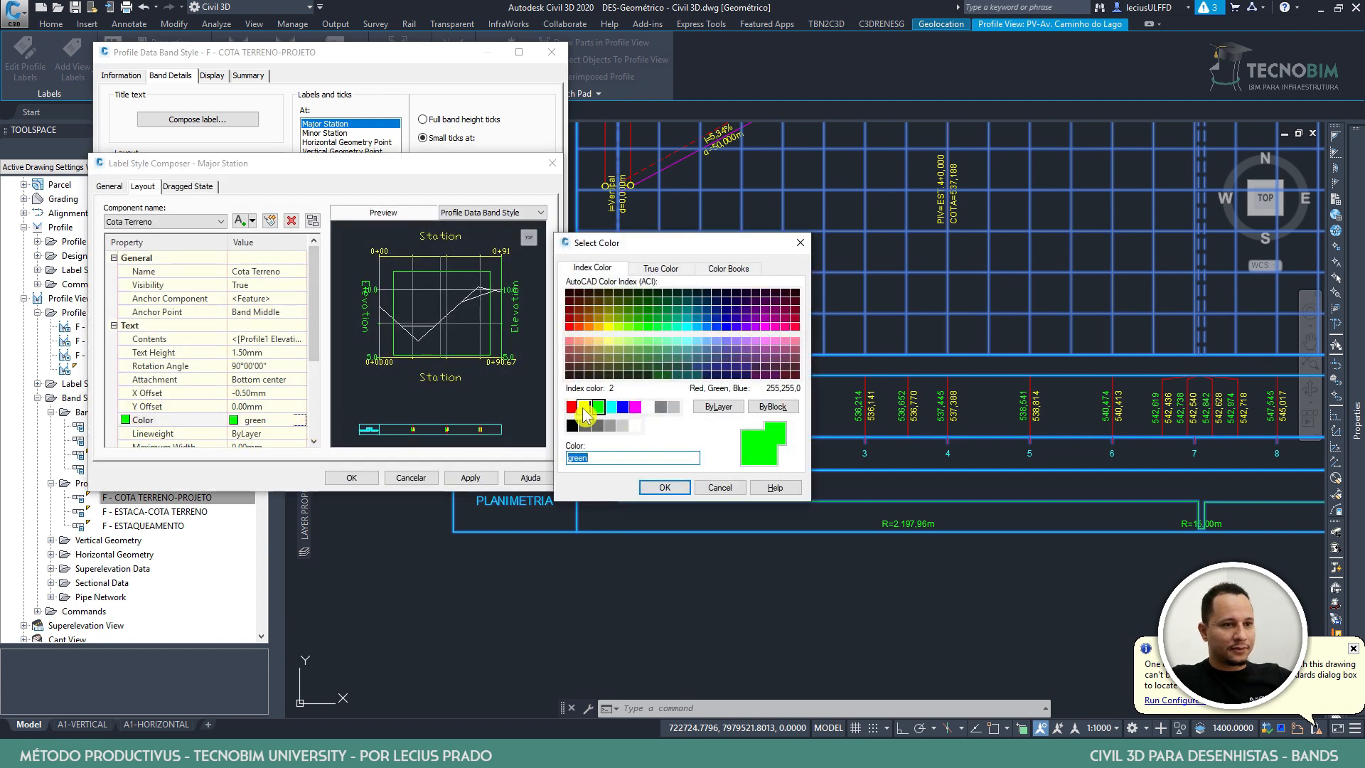
{"action": "left_click", "coordinate": [585, 408]}
{"action": "left_click", "coordinate": [718, 406]}
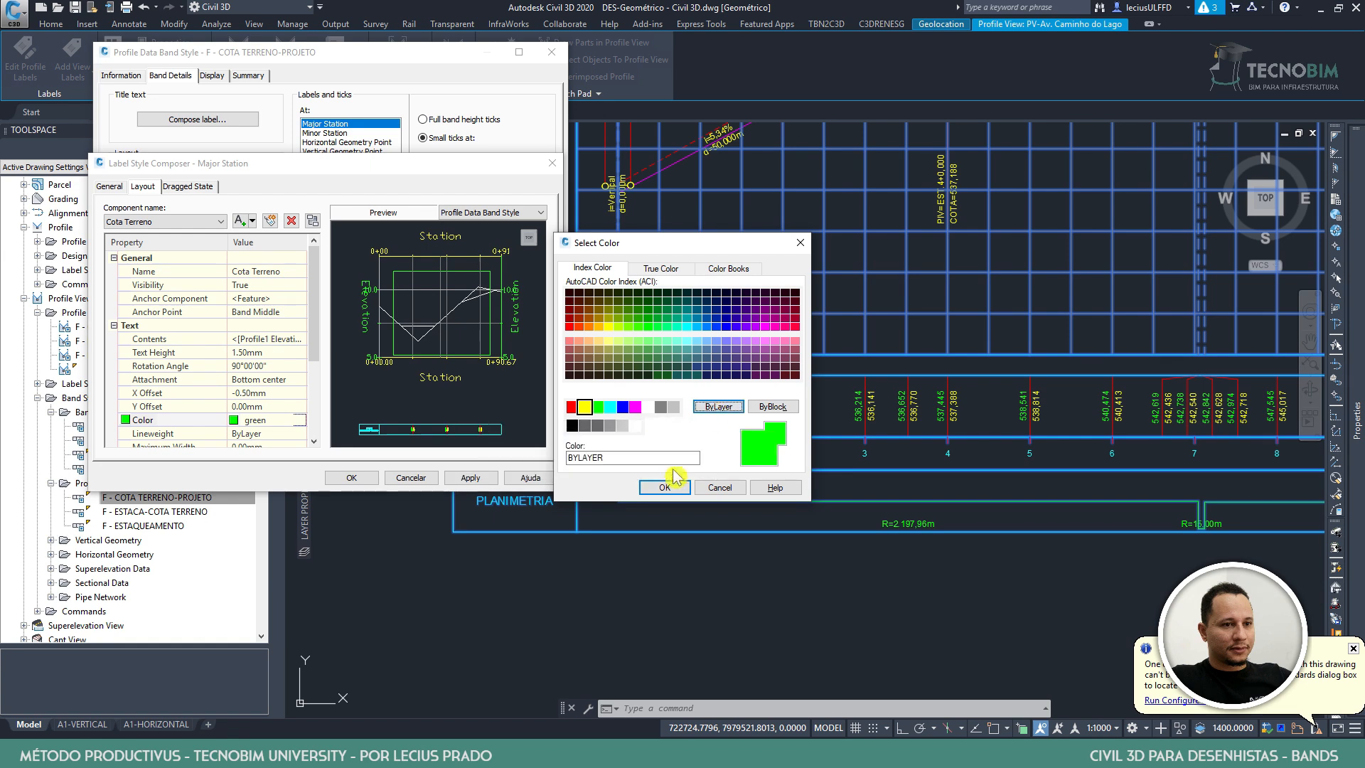
{"action": "left_click", "coordinate": [667, 487]}
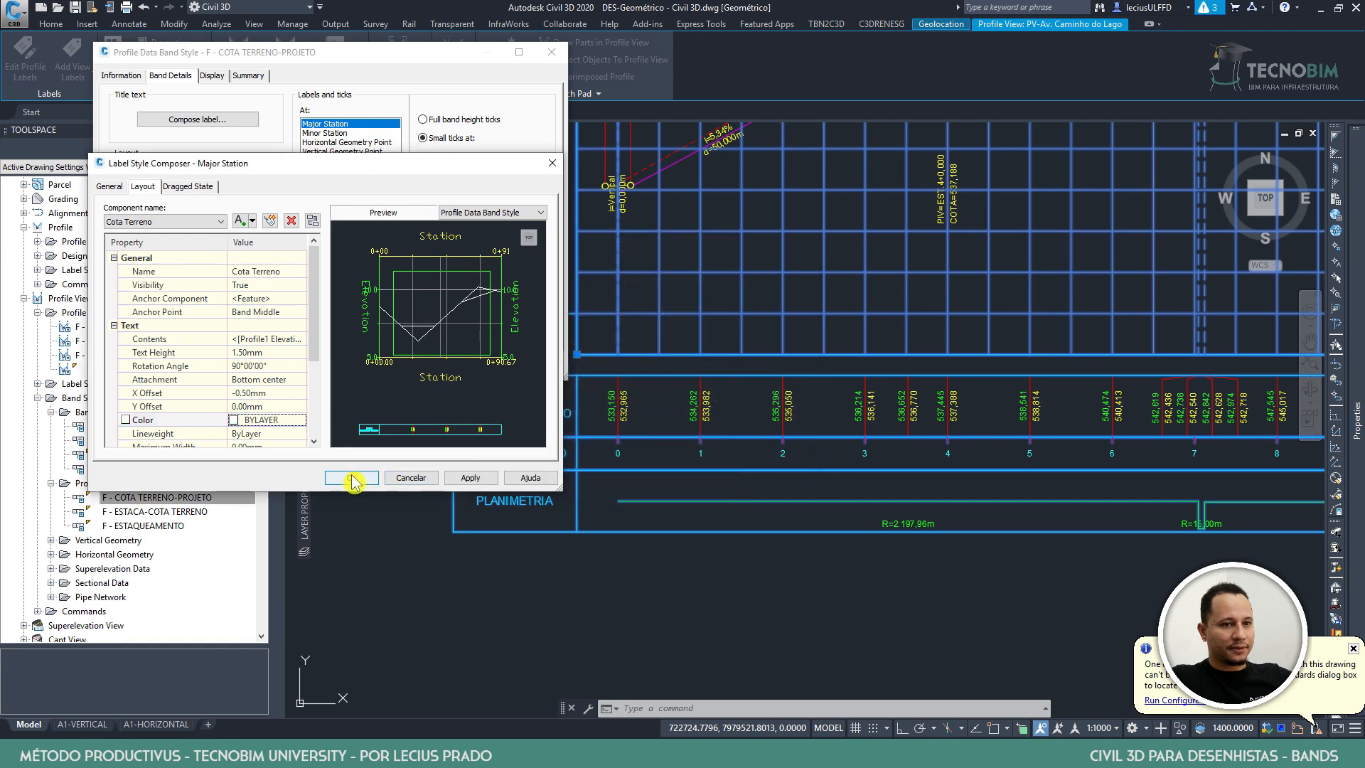
{"action": "left_click", "coordinate": [354, 478]}
{"action": "left_click", "coordinate": [474, 366]}
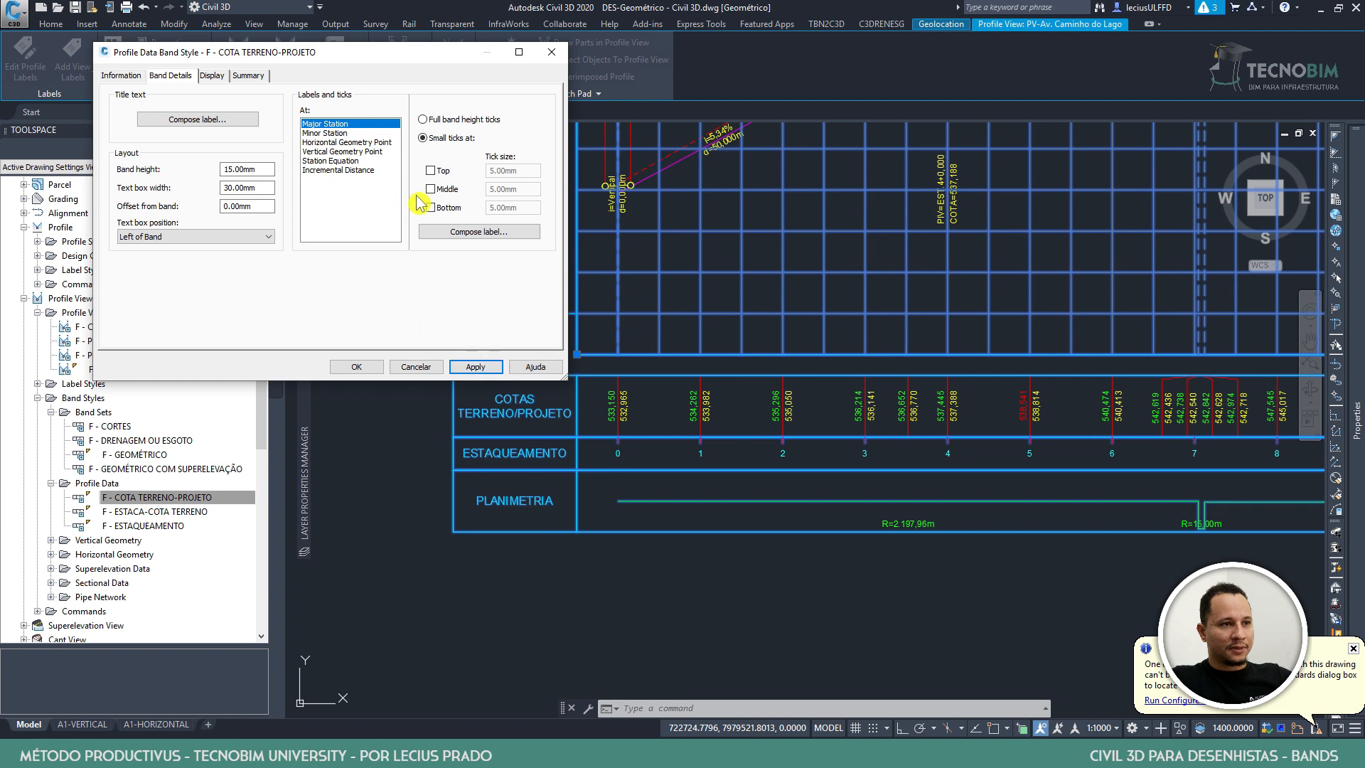
Set the Major Station label's Cota Terreno text color to yellow and accept the label
{"action": "left_click", "coordinate": [474, 232]}
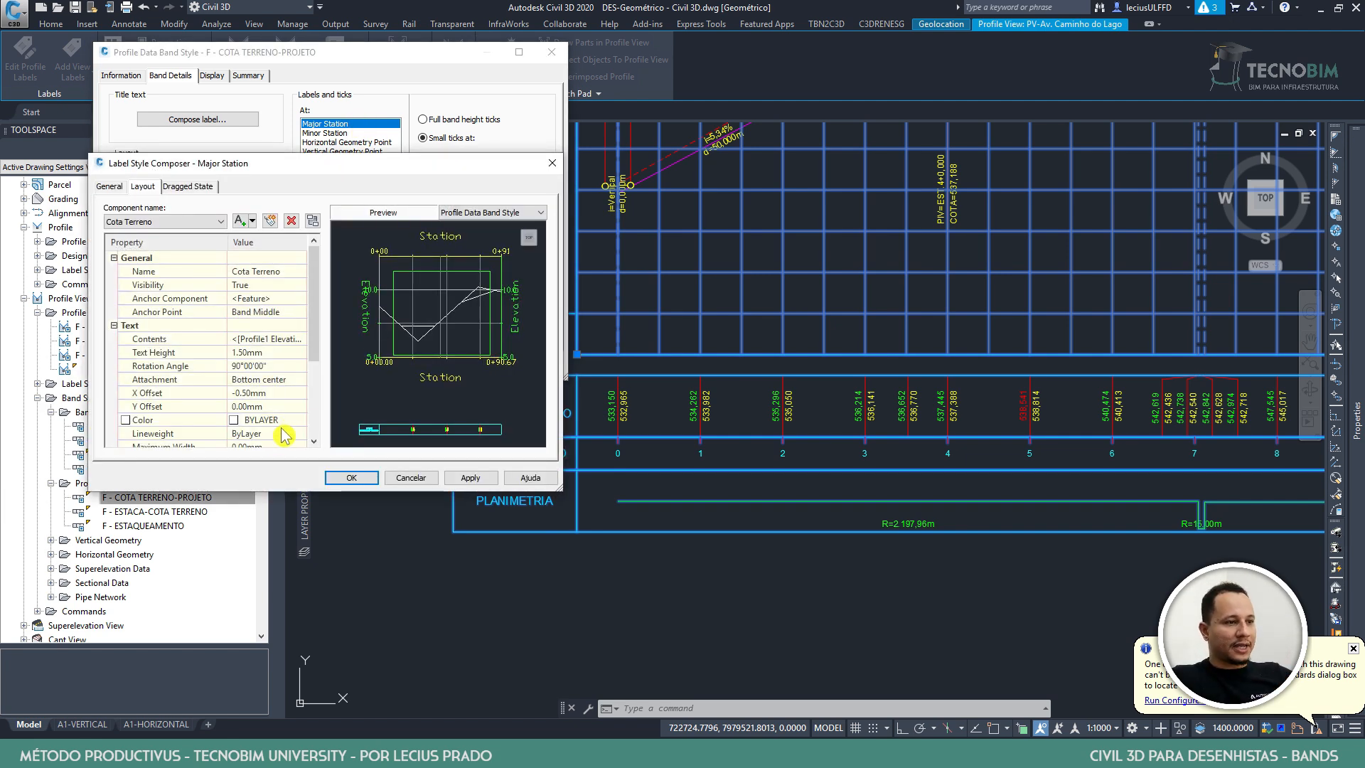
{"action": "left_click", "coordinate": [288, 421]}
{"action": "left_click", "coordinate": [298, 421]}
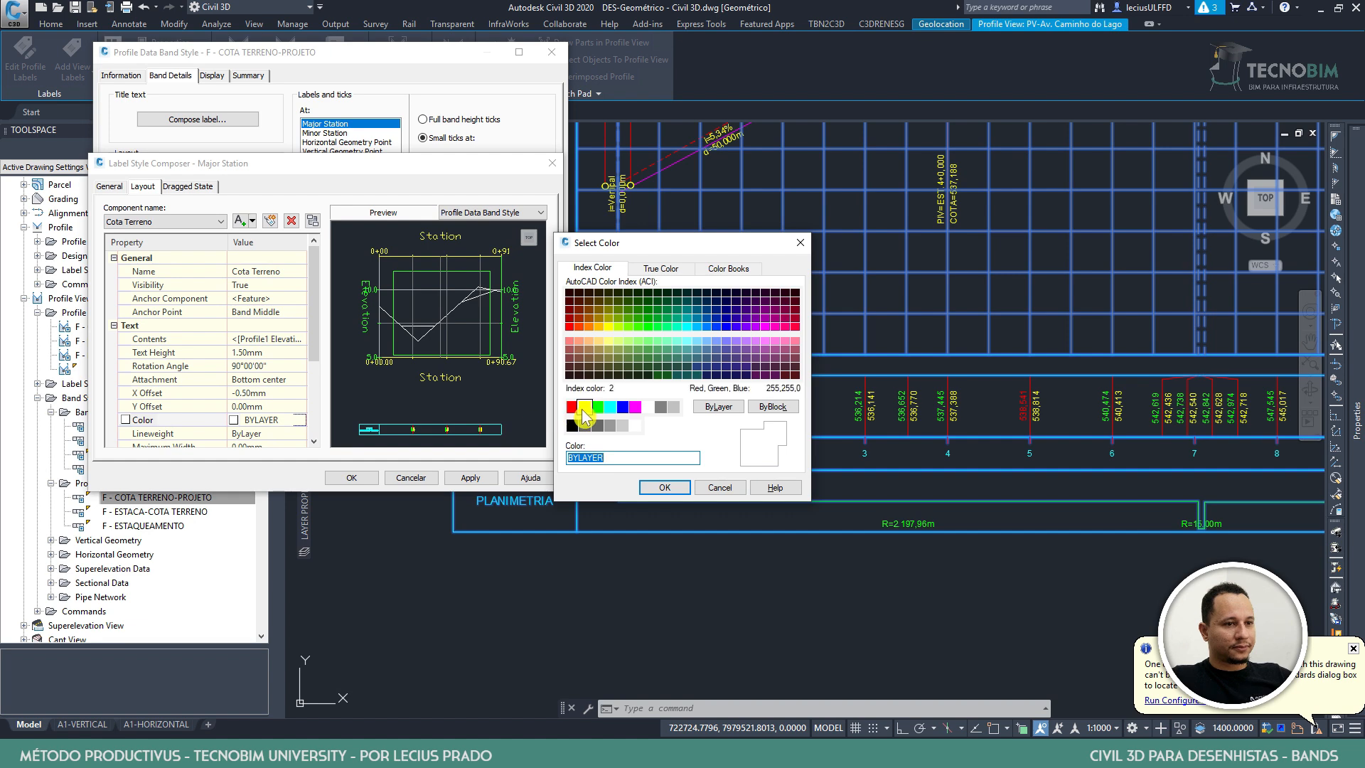
{"action": "left_click", "coordinate": [584, 407]}
{"action": "left_click", "coordinate": [656, 492]}
{"action": "left_click", "coordinate": [351, 478]}
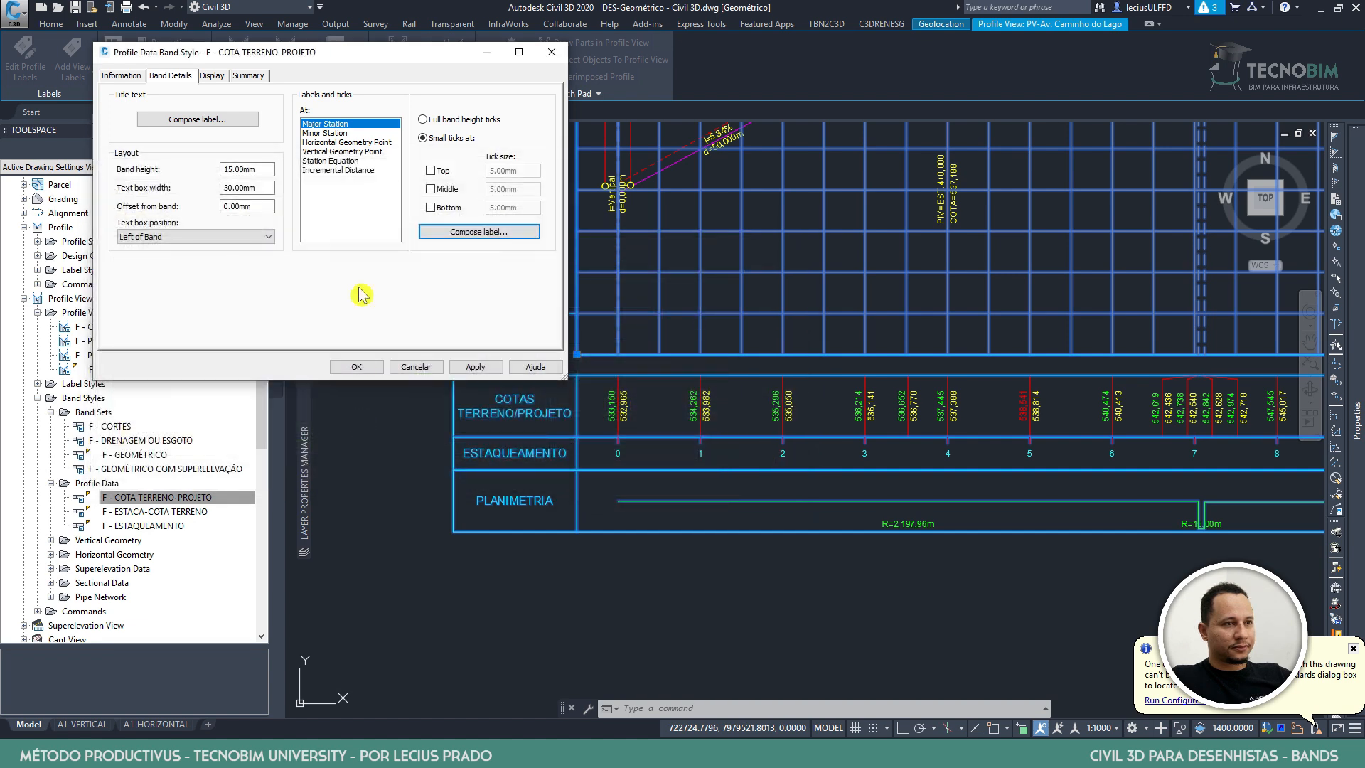
Set the Minor Station label's Cota Terreno text color to yellow and accept the label
{"action": "left_click", "coordinate": [333, 134]}
{"action": "left_click", "coordinate": [471, 231]}
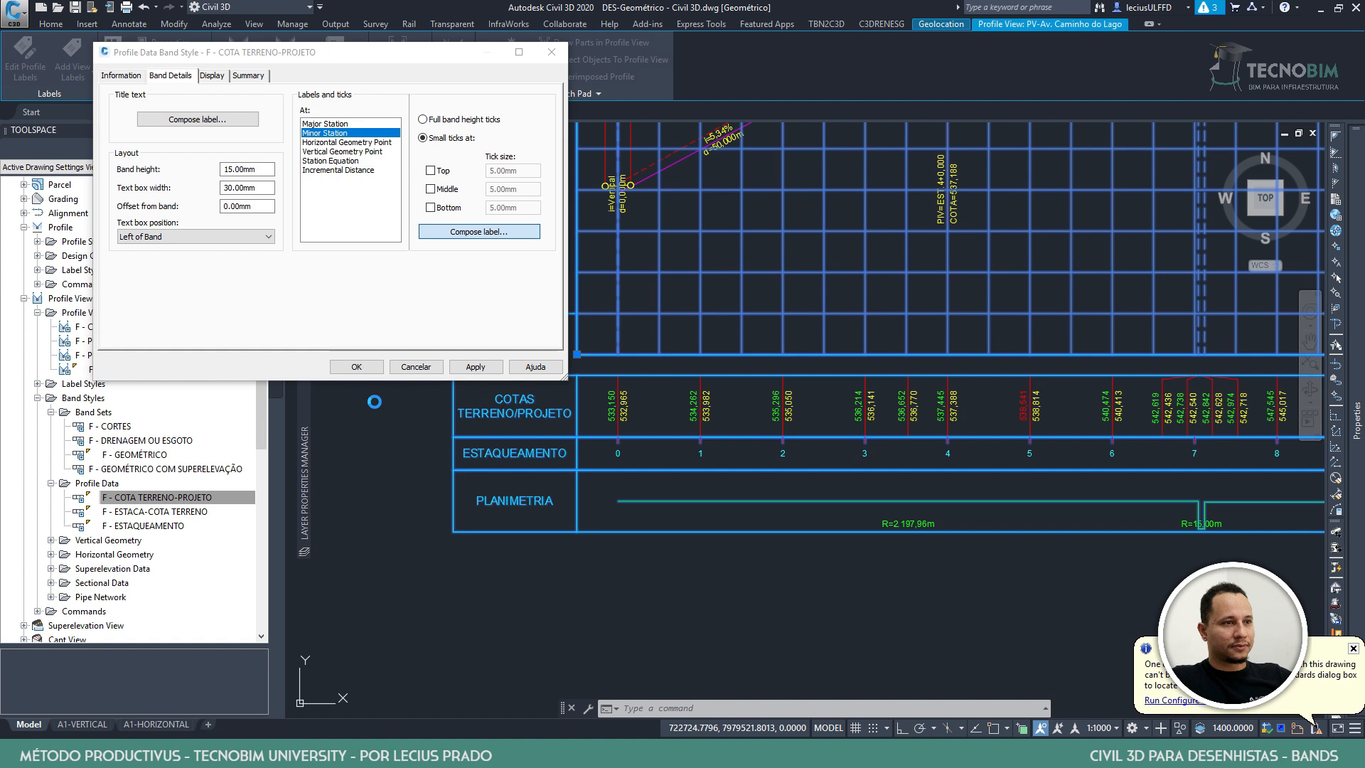
{"action": "left_click", "coordinate": [262, 420]}
{"action": "left_click", "coordinate": [301, 420]}
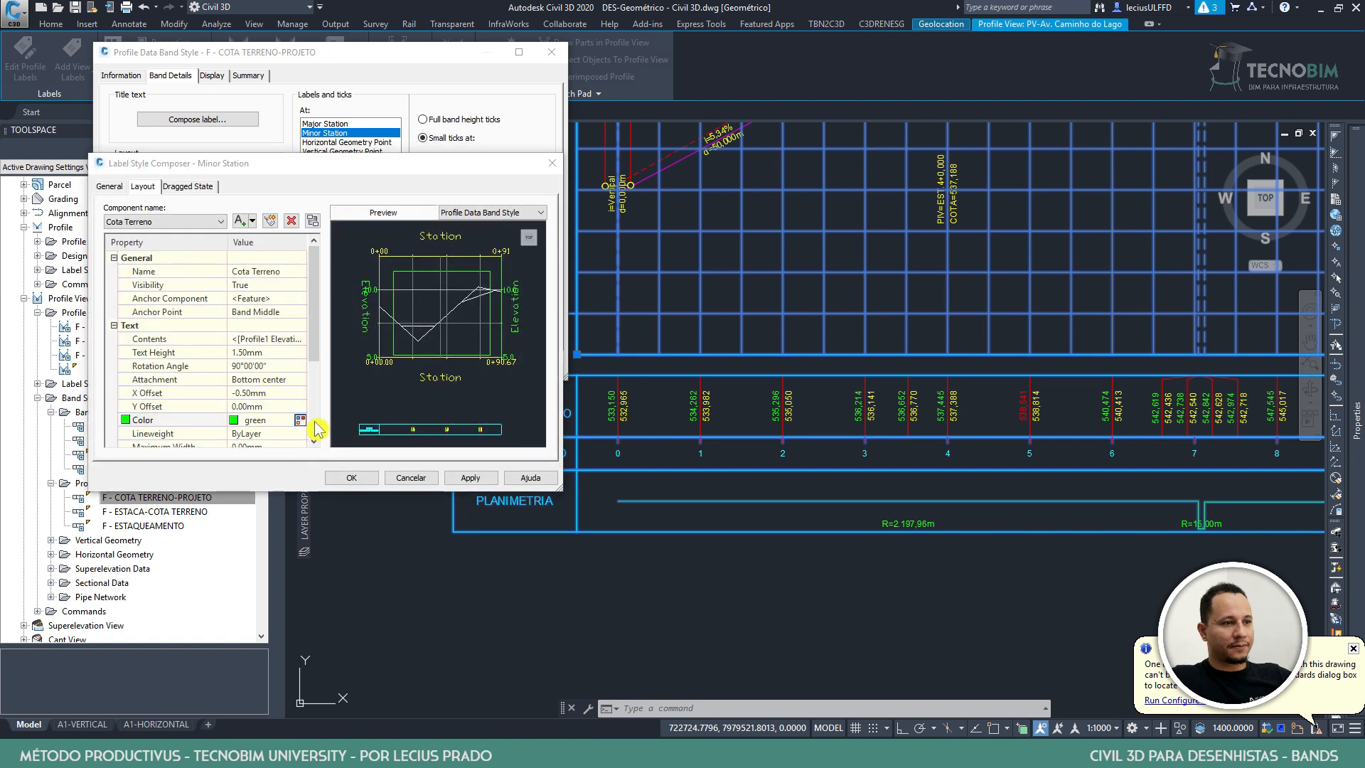
{"action": "left_click", "coordinate": [584, 407]}
{"action": "left_click", "coordinate": [664, 487]}
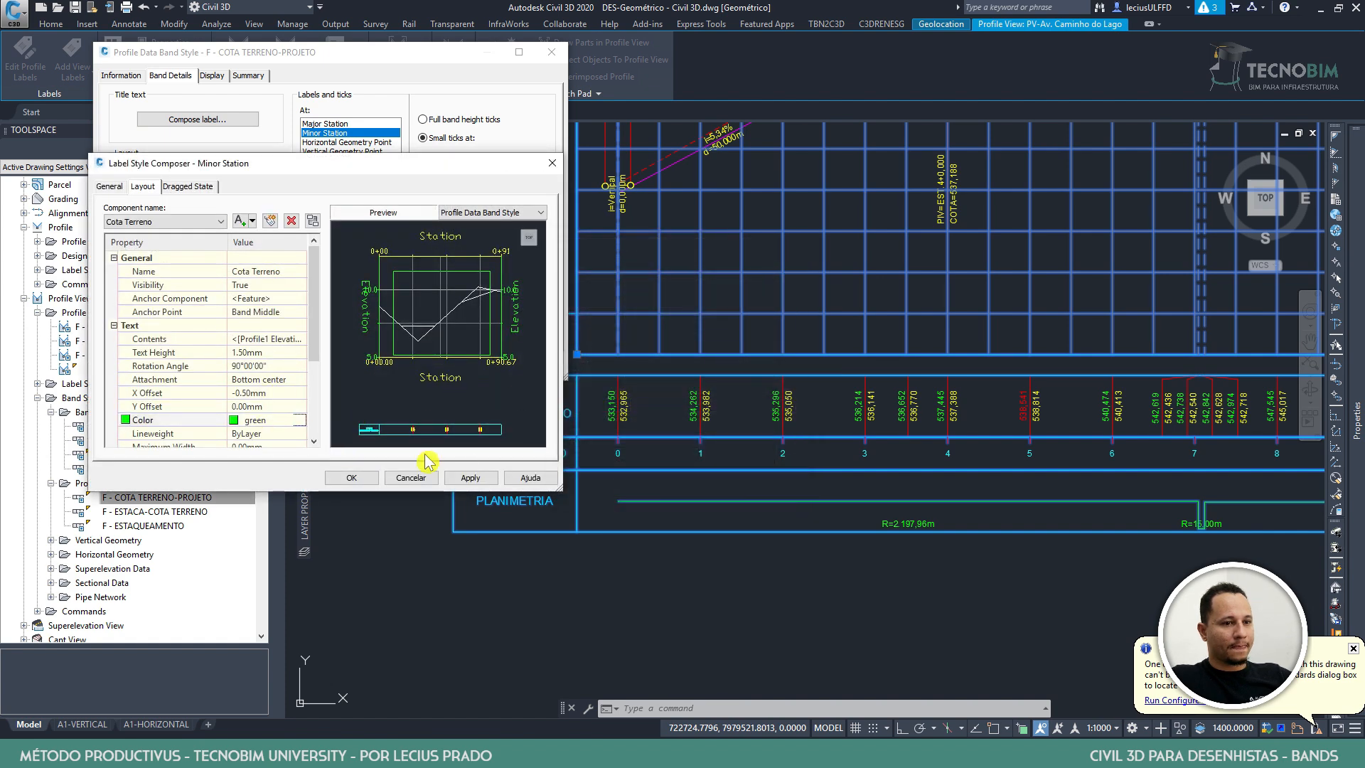
{"action": "left_click", "coordinate": [355, 477]}
Set the Horizontal Geometry Point label's Cota Terreno text color to yellow, accept the label and apply the band style
{"action": "left_click", "coordinate": [381, 142]}
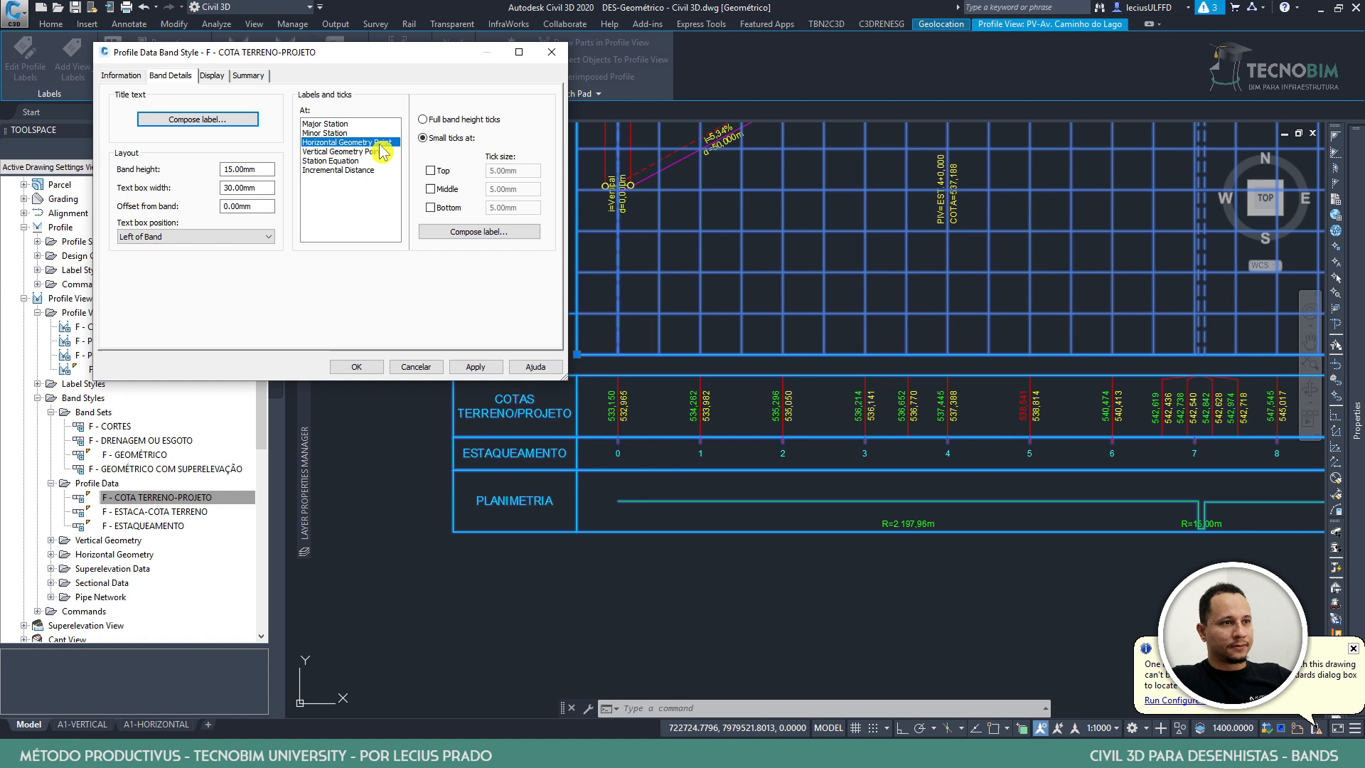
{"action": "left_click", "coordinate": [466, 232]}
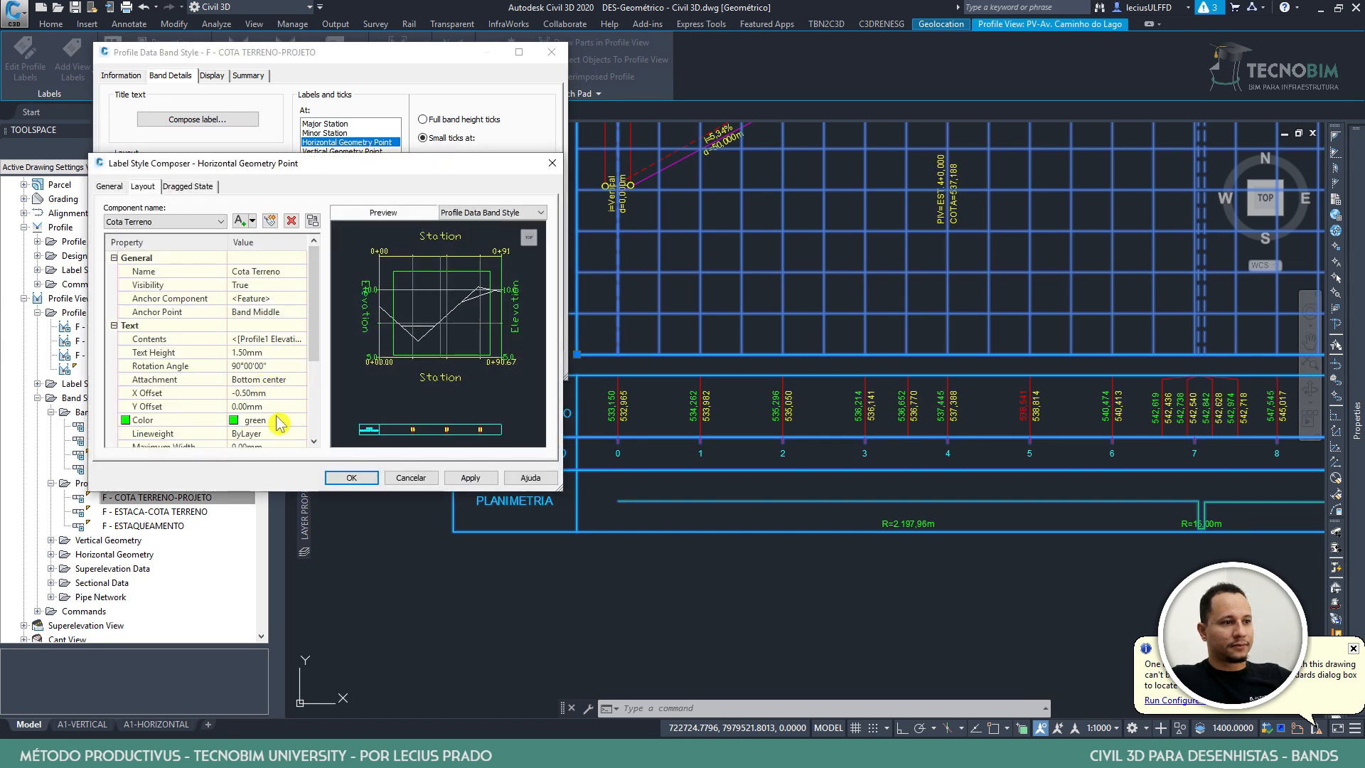
{"action": "left_click", "coordinate": [300, 420]}
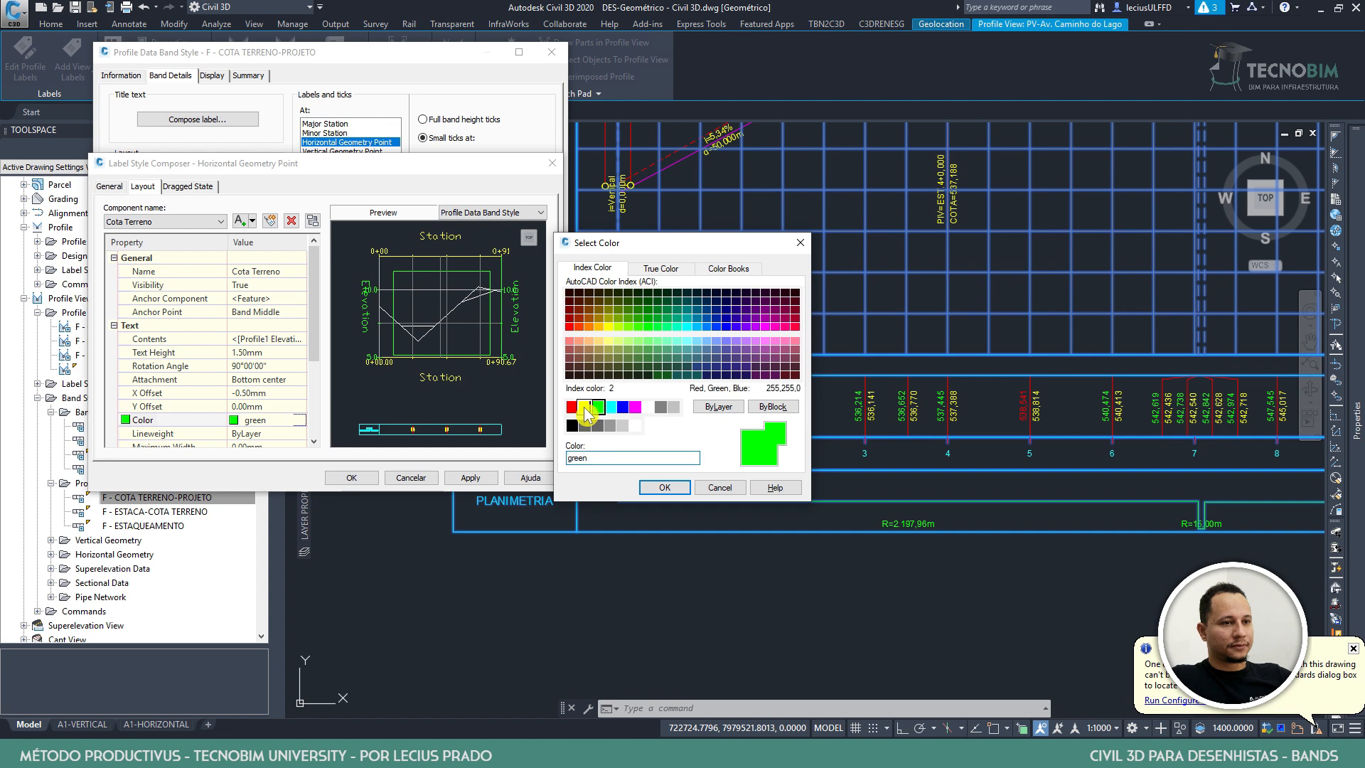
{"action": "left_click", "coordinate": [584, 407]}
{"action": "left_click", "coordinate": [658, 488]}
{"action": "left_click", "coordinate": [352, 478]}
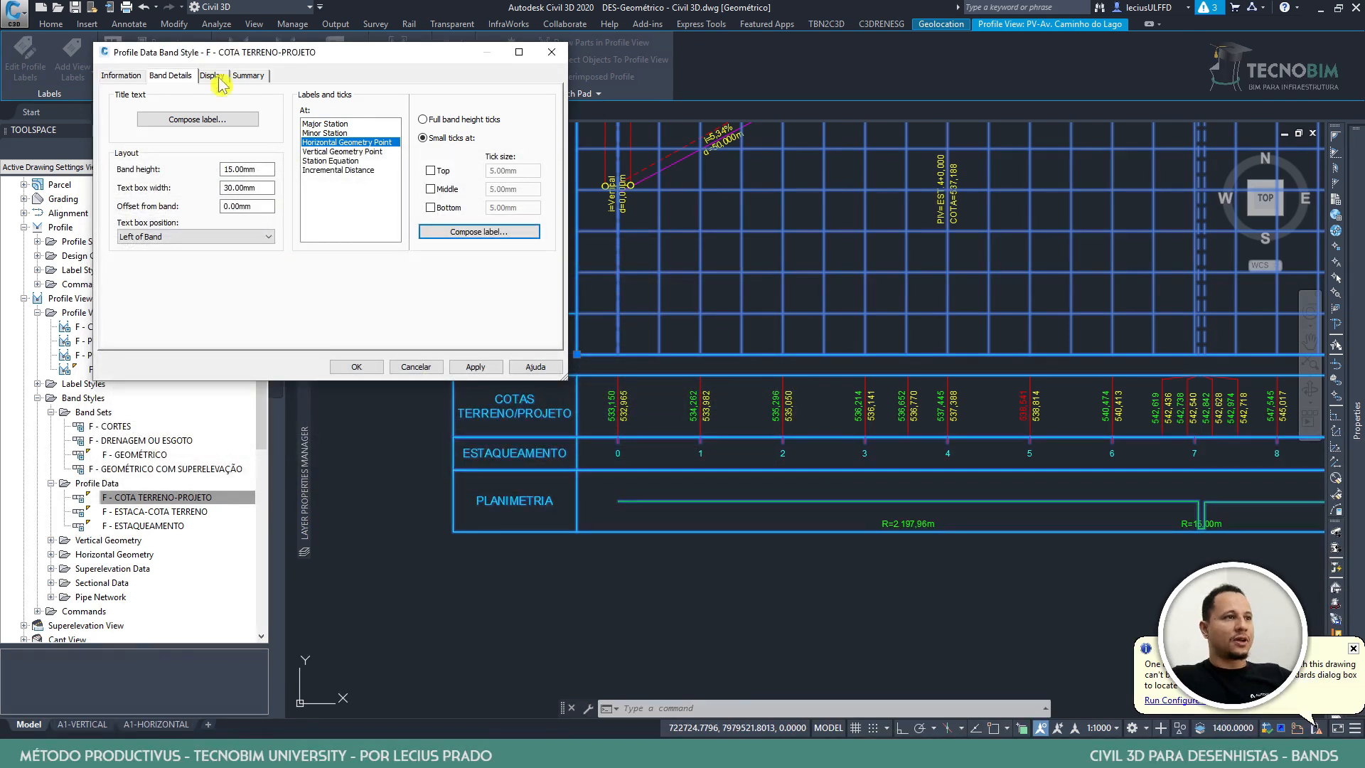
{"action": "left_click", "coordinate": [475, 366]}
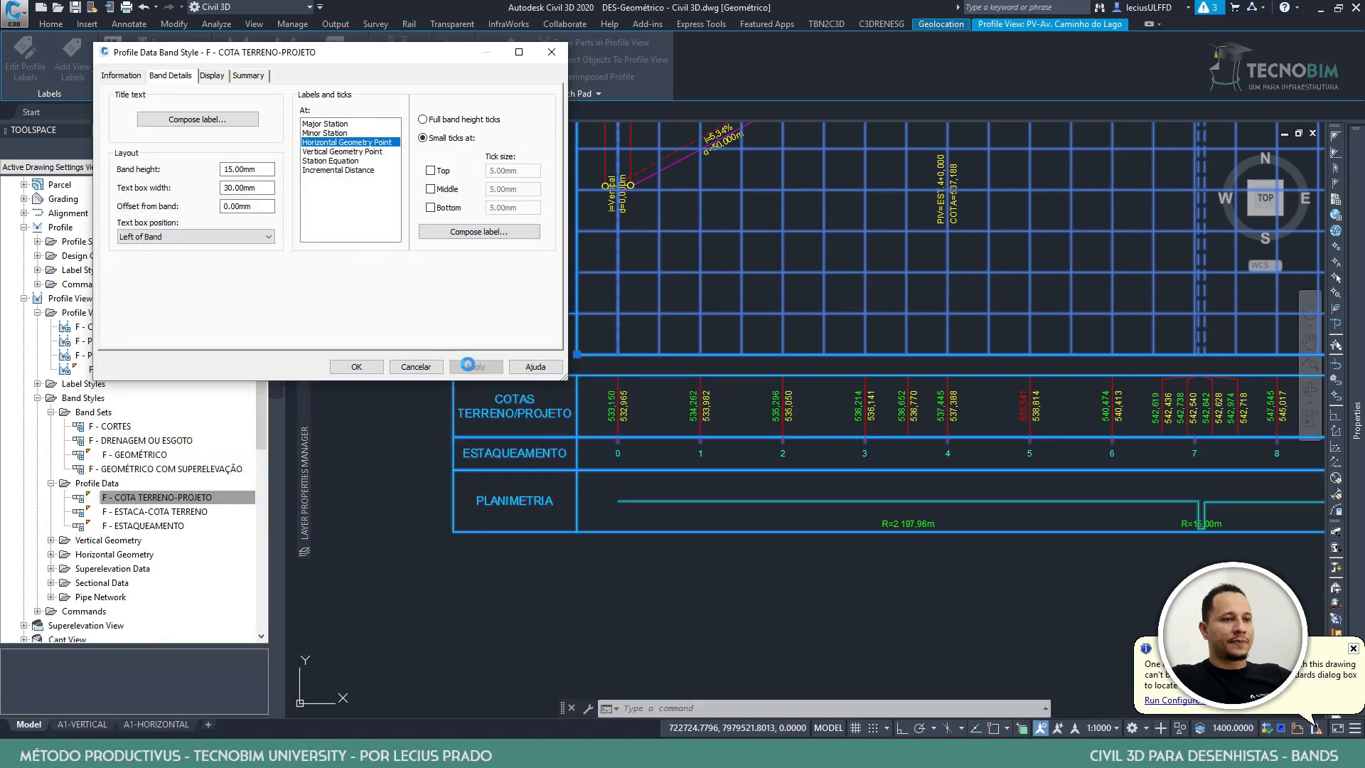
Turn off the Band Border component's visibility in the band style's plan display settings and apply the style
{"action": "left_click", "coordinate": [213, 76]}
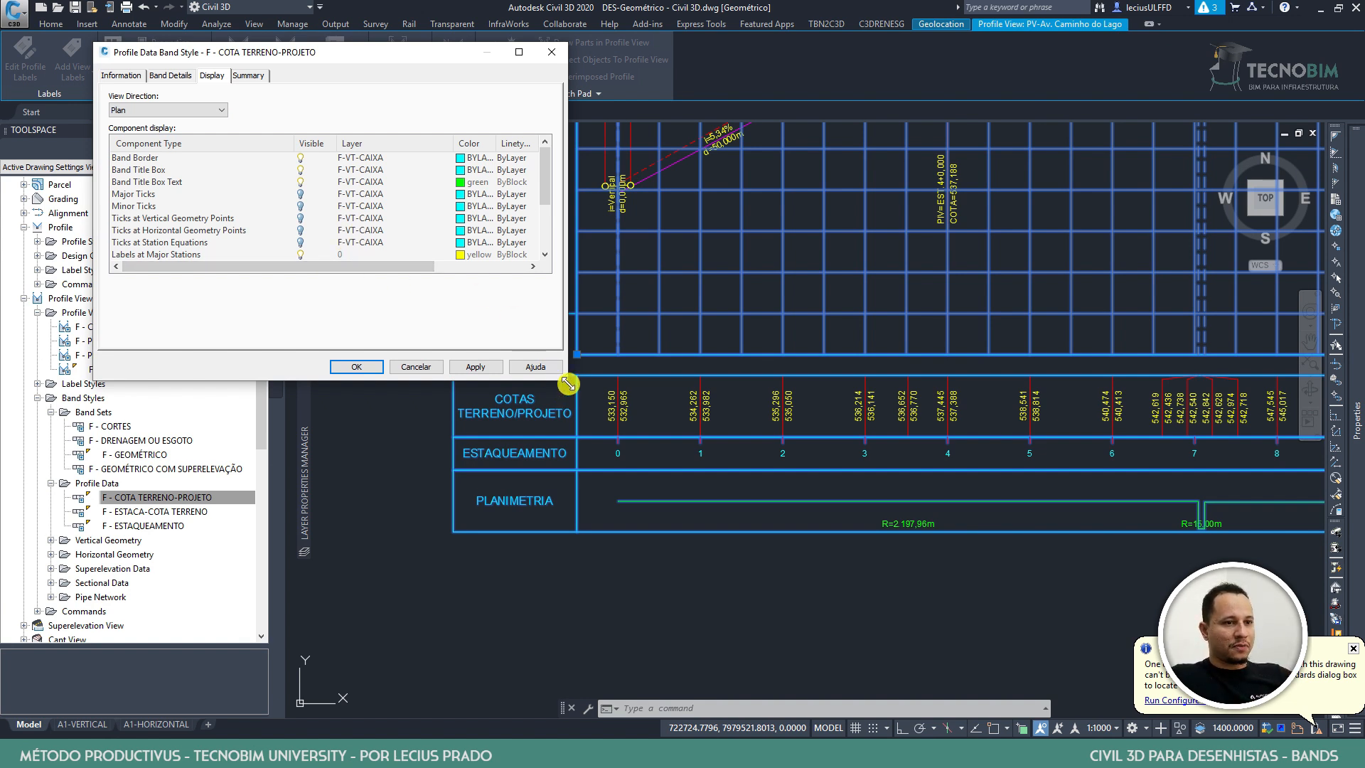
{"action": "mouse_move", "coordinate": [566, 380]}
{"action": "left_mouse_down"}
{"action": "mouse_move", "coordinate": [564, 440]}
{"action": "mouse_move", "coordinate": [556, 381]}
{"action": "left_mouse_up"}
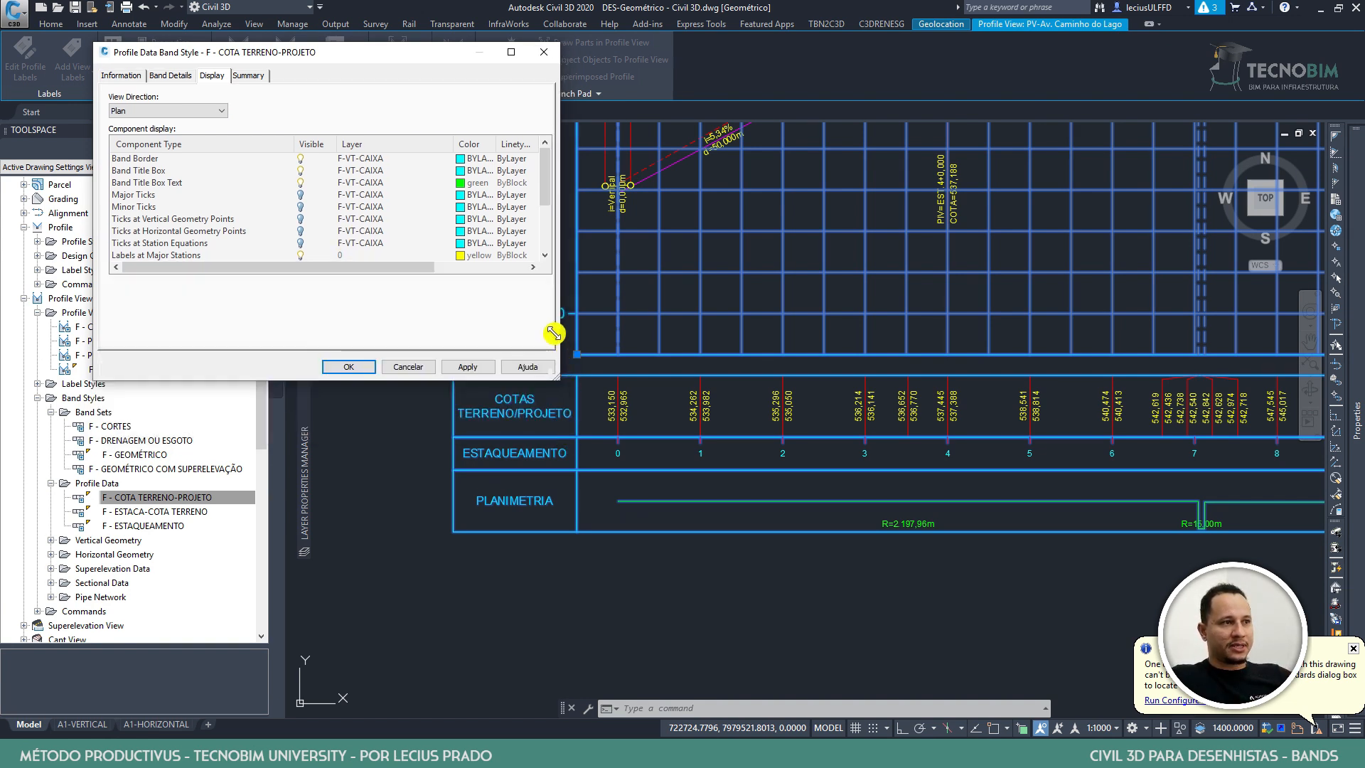
{"action": "left_click", "coordinate": [300, 159]}
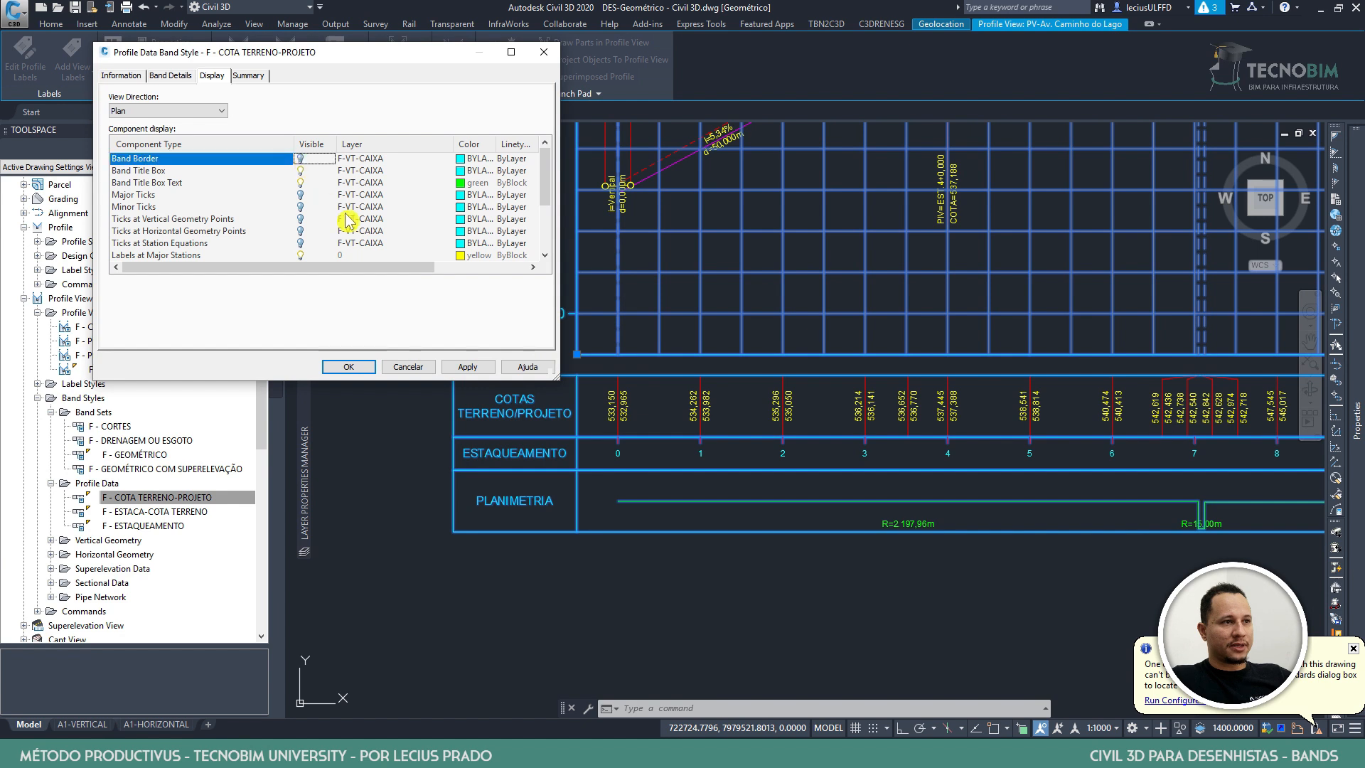
{"action": "left_click", "coordinate": [463, 367]}
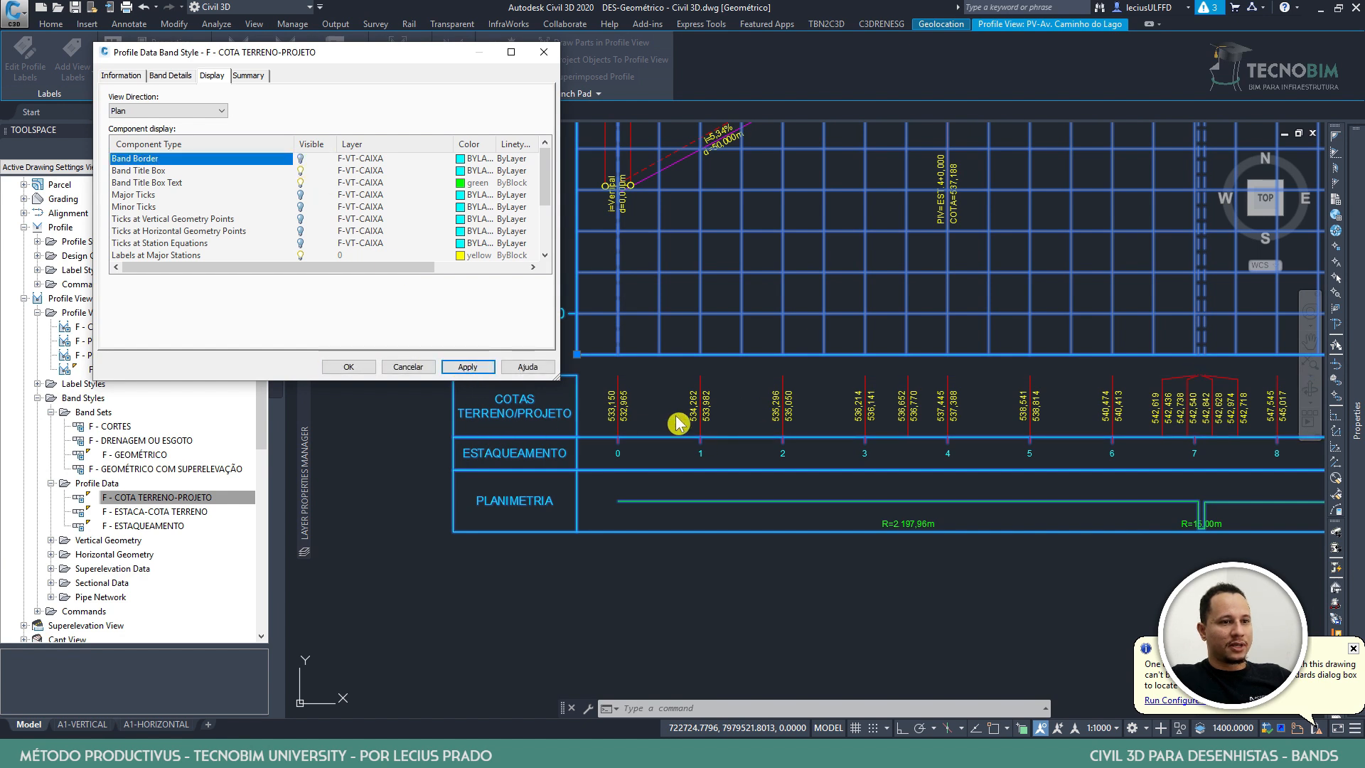
Turn off the visibility of the Band Title Box and Band Title Box Text components, applying the band style after each change
{"action": "left_click", "coordinate": [299, 171]}
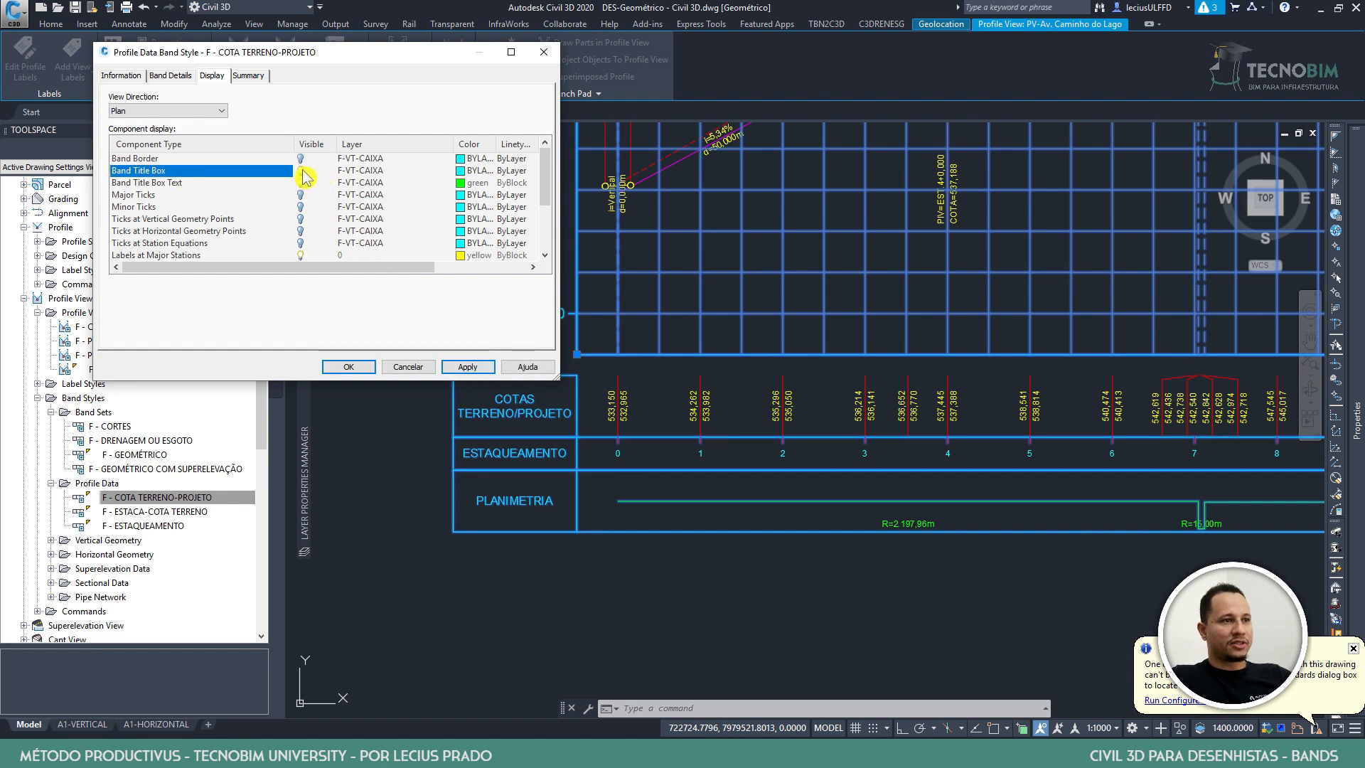
{"action": "left_click", "coordinate": [466, 367]}
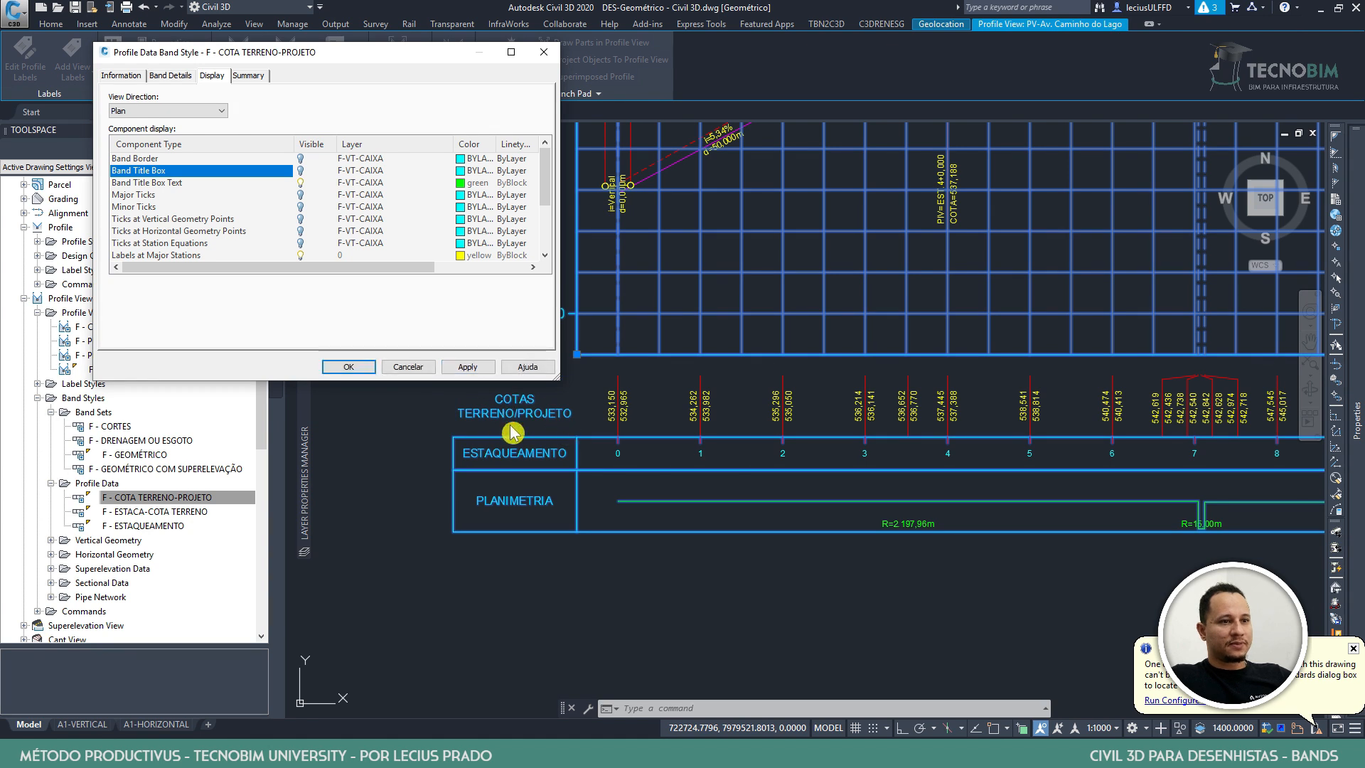
{"action": "left_click", "coordinate": [300, 183]}
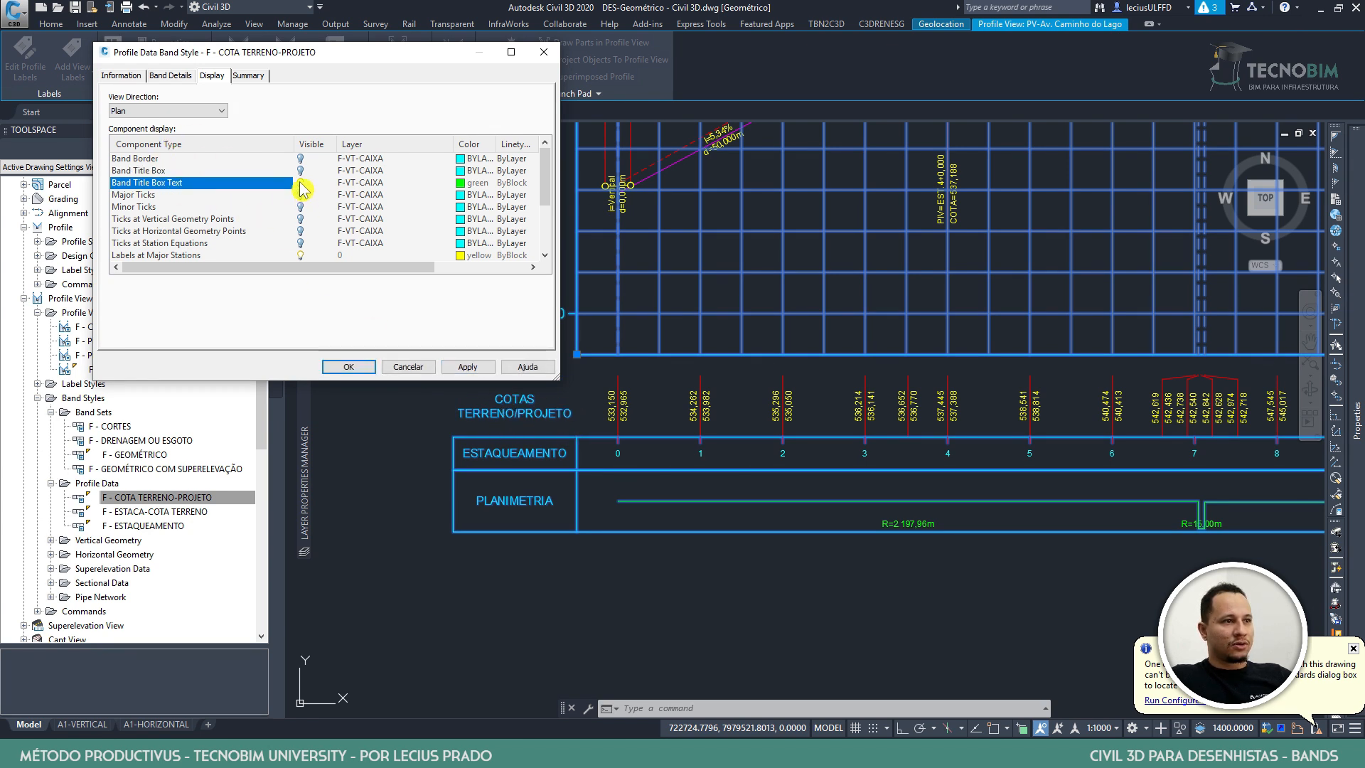
{"action": "left_click", "coordinate": [466, 367]}
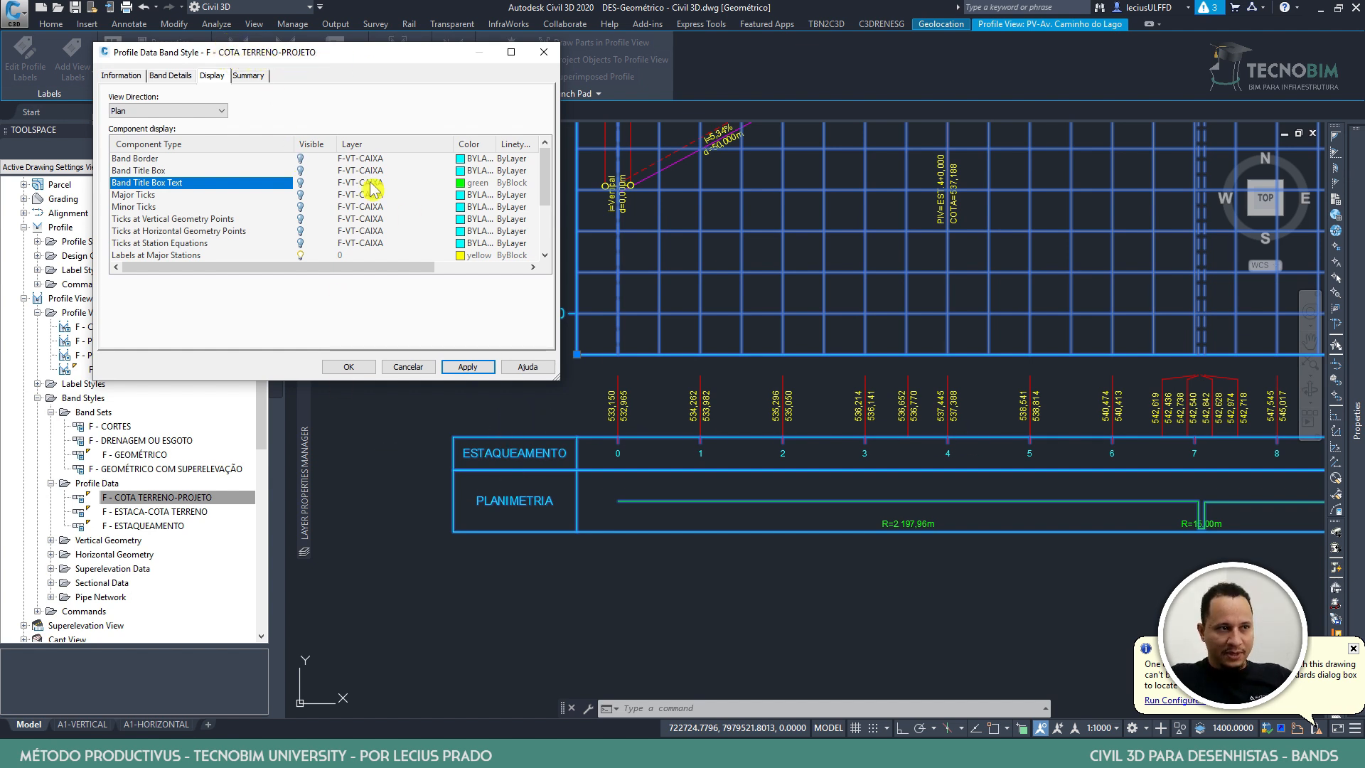
Restore the visibility of Band Border, Band Title Box and Band Title Box Text, and apply the band style
{"action": "left_click", "coordinate": [300, 158]}
{"action": "left_click", "coordinate": [300, 170]}
{"action": "left_click", "coordinate": [300, 182]}
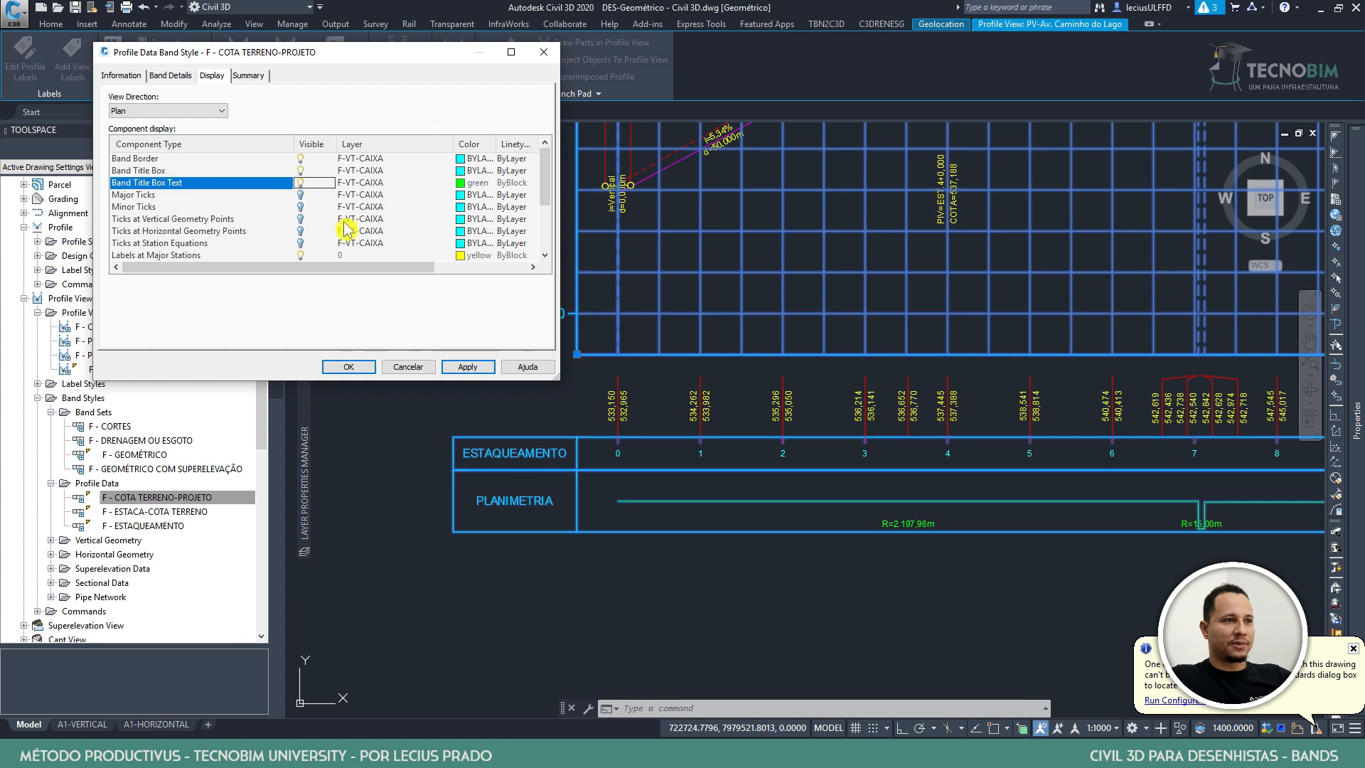
{"action": "left_click", "coordinate": [468, 367]}
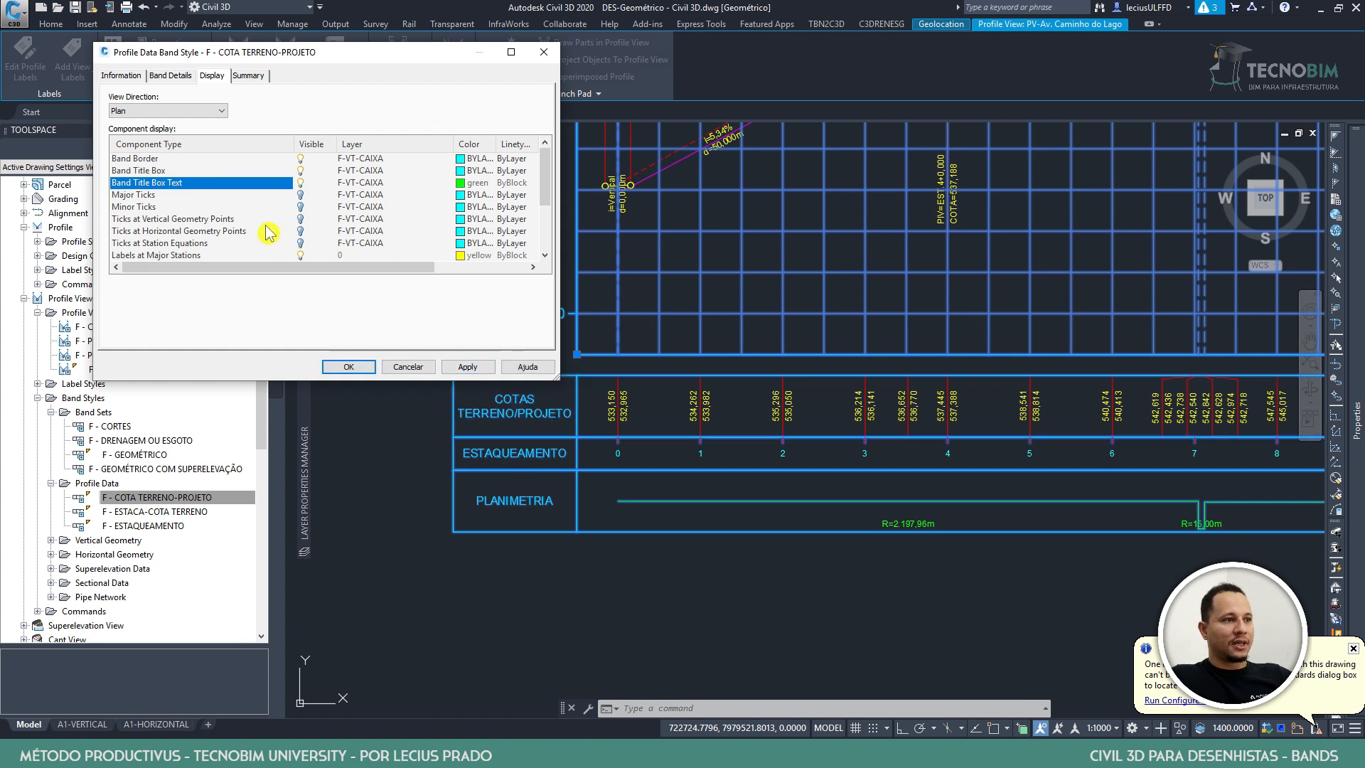
Try hiding the Labels at Horizontal Geometry Points component with the style applied, and restore its visibility
{"action": "scroll", "coordinate": [285, 231], "scroll_direction": "down", "scroll_amount": 3}
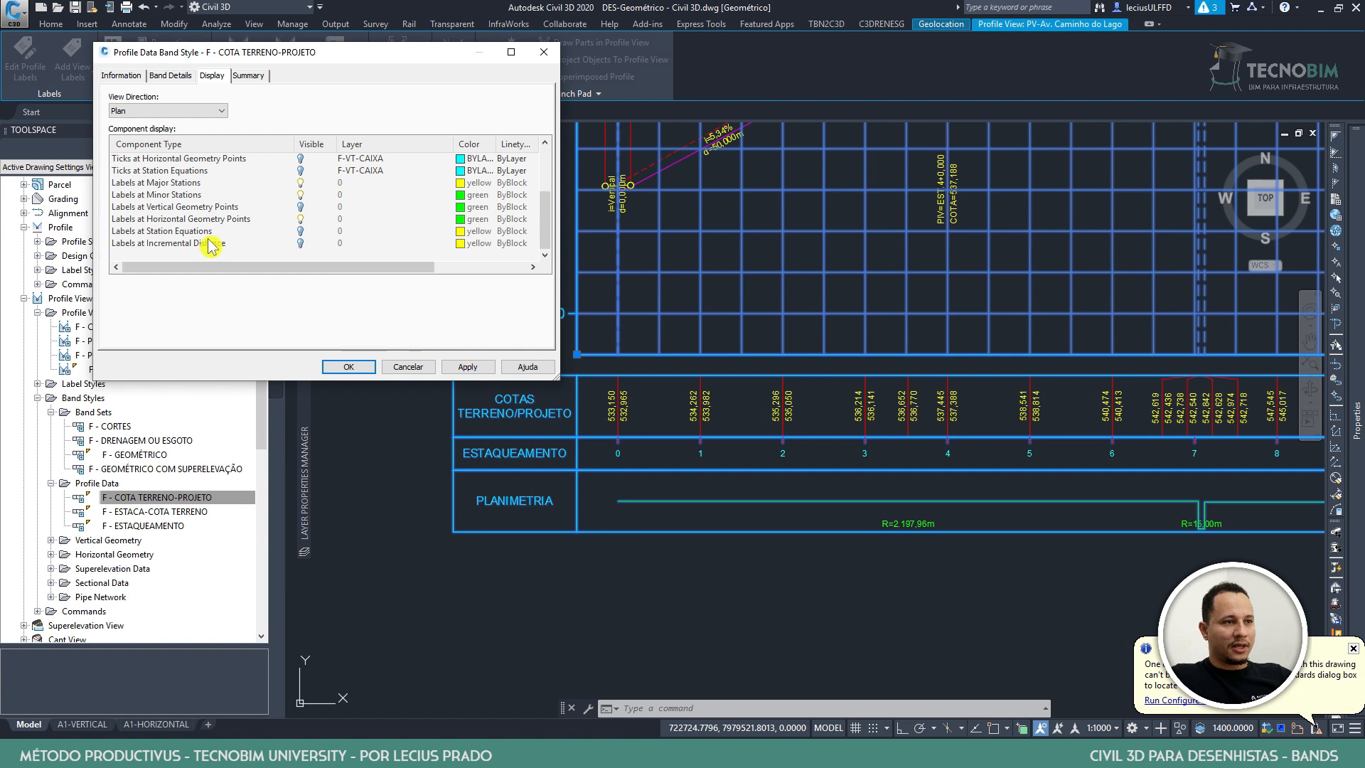
{"action": "left_click", "coordinate": [300, 219]}
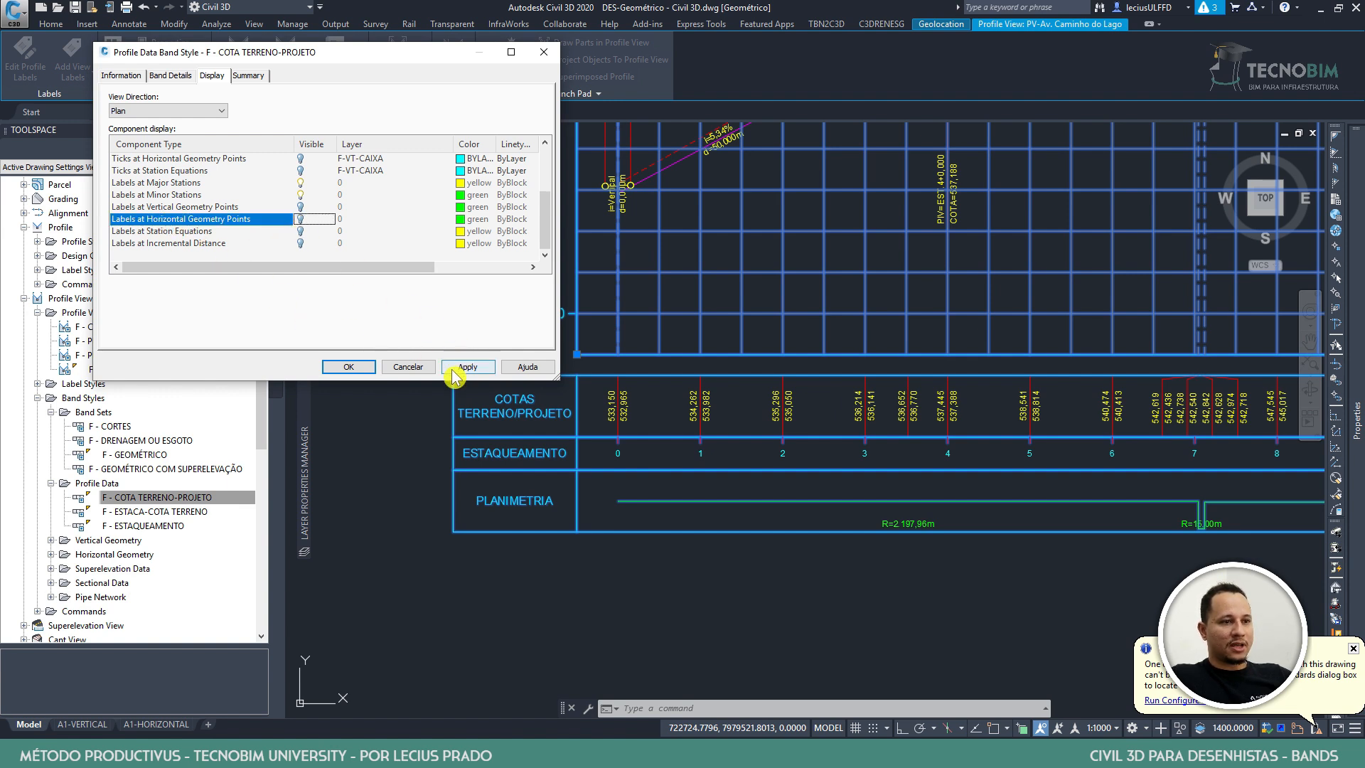
{"action": "left_click", "coordinate": [458, 367]}
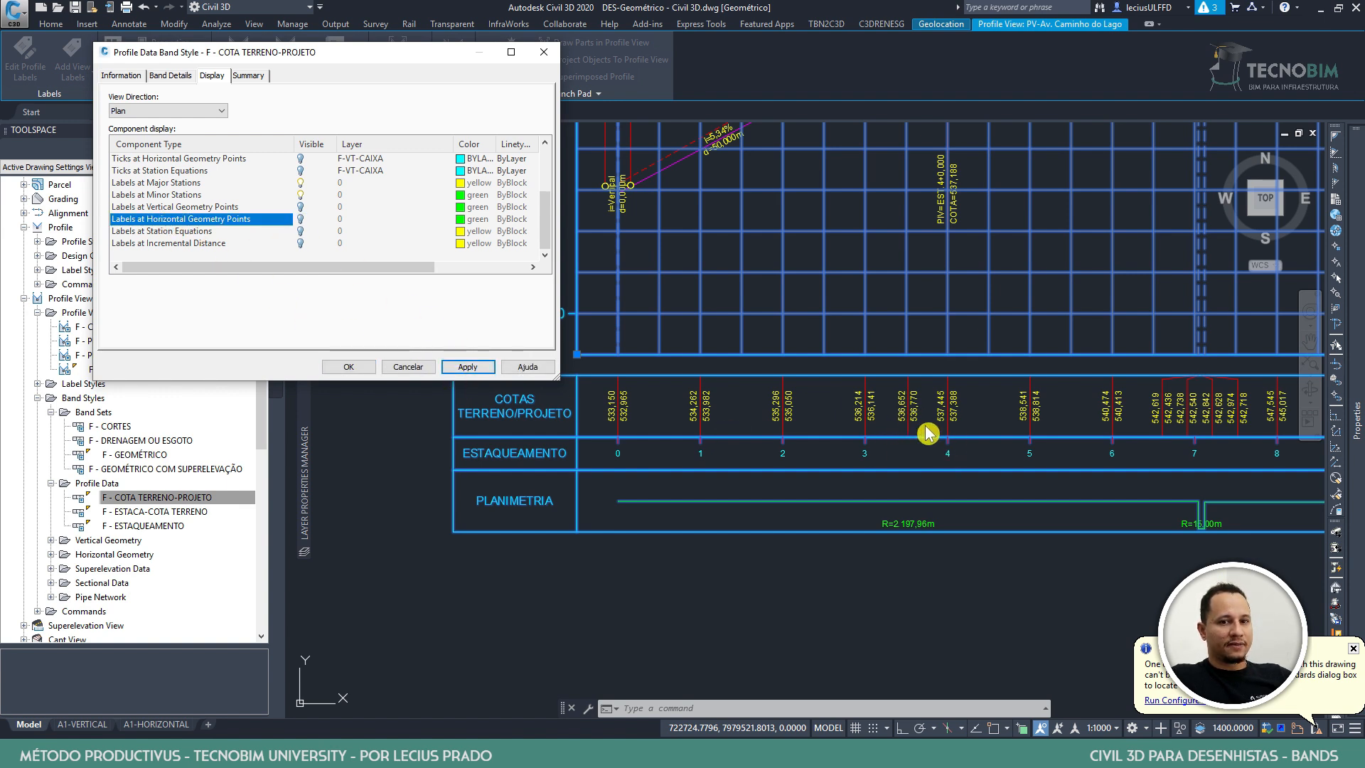
{"action": "left_click", "coordinate": [451, 367]}
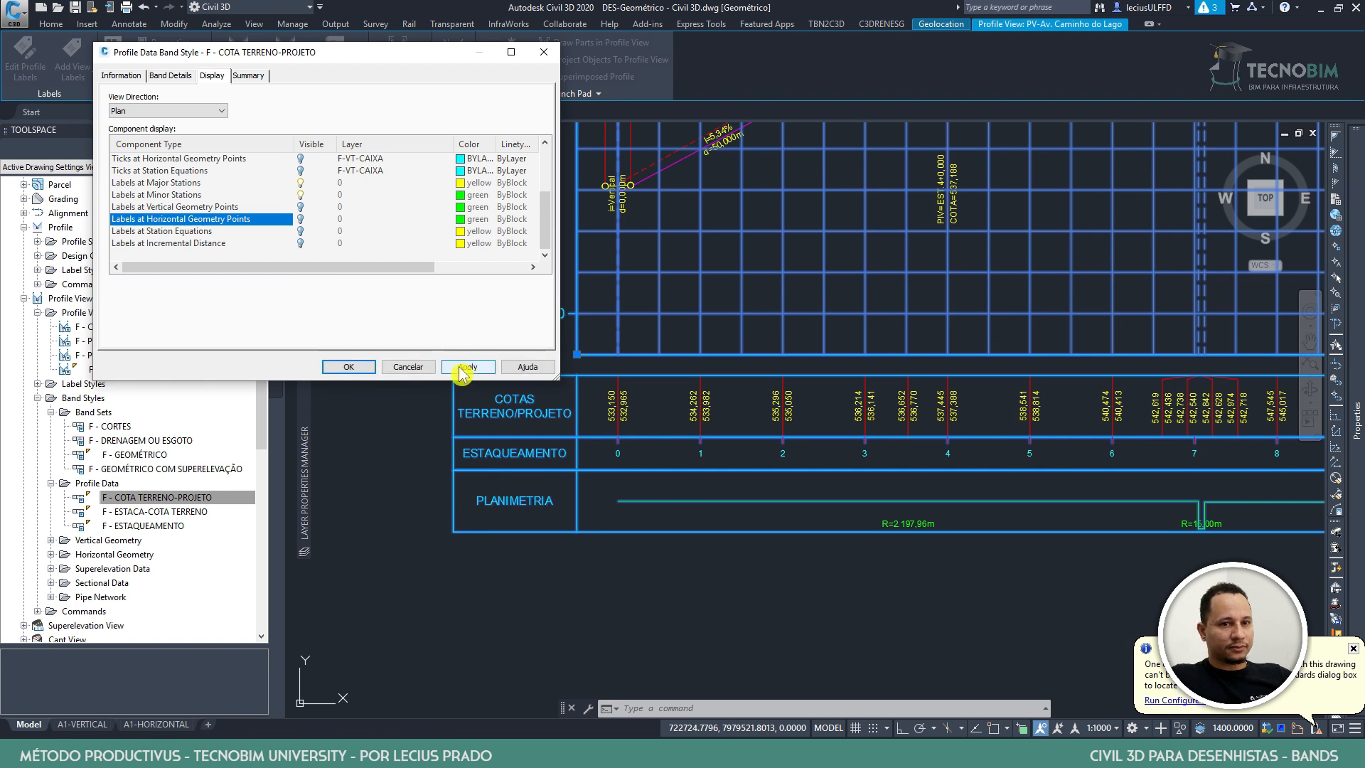
{"action": "left_click", "coordinate": [462, 369]}
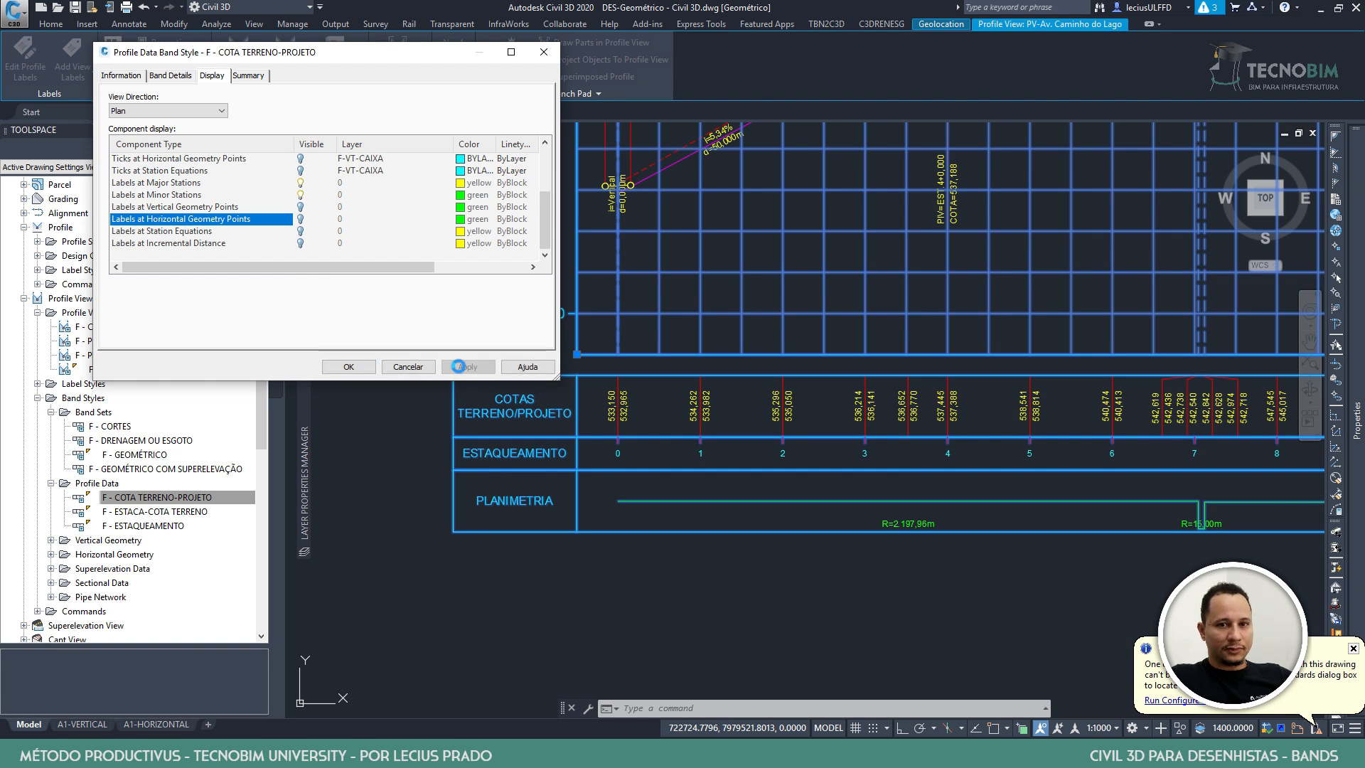
{"action": "left_click", "coordinate": [300, 219]}
{"action": "left_click", "coordinate": [468, 365]}
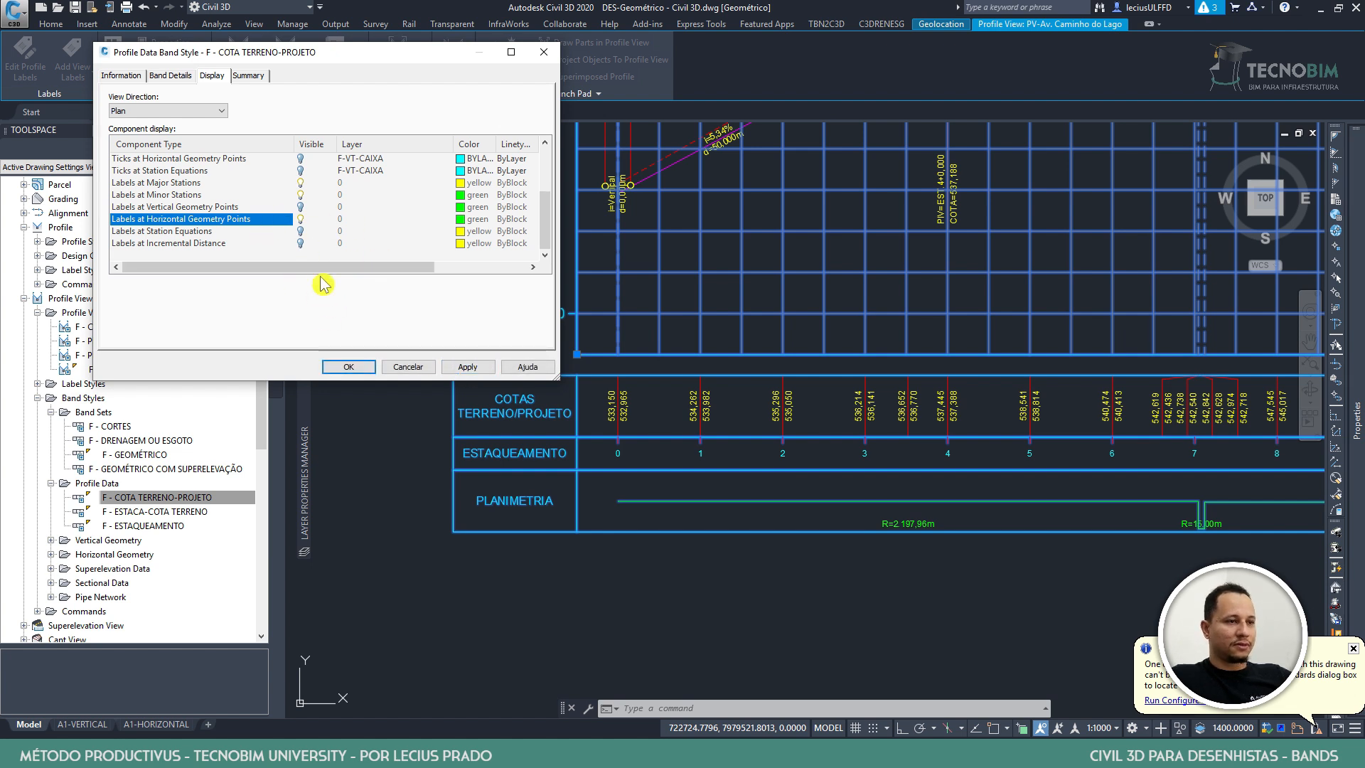
Try hiding Labels at Minor Stations, and turn off Labels at Horizontal Geometry Points before accepting the band style
{"action": "left_click", "coordinate": [300, 194]}
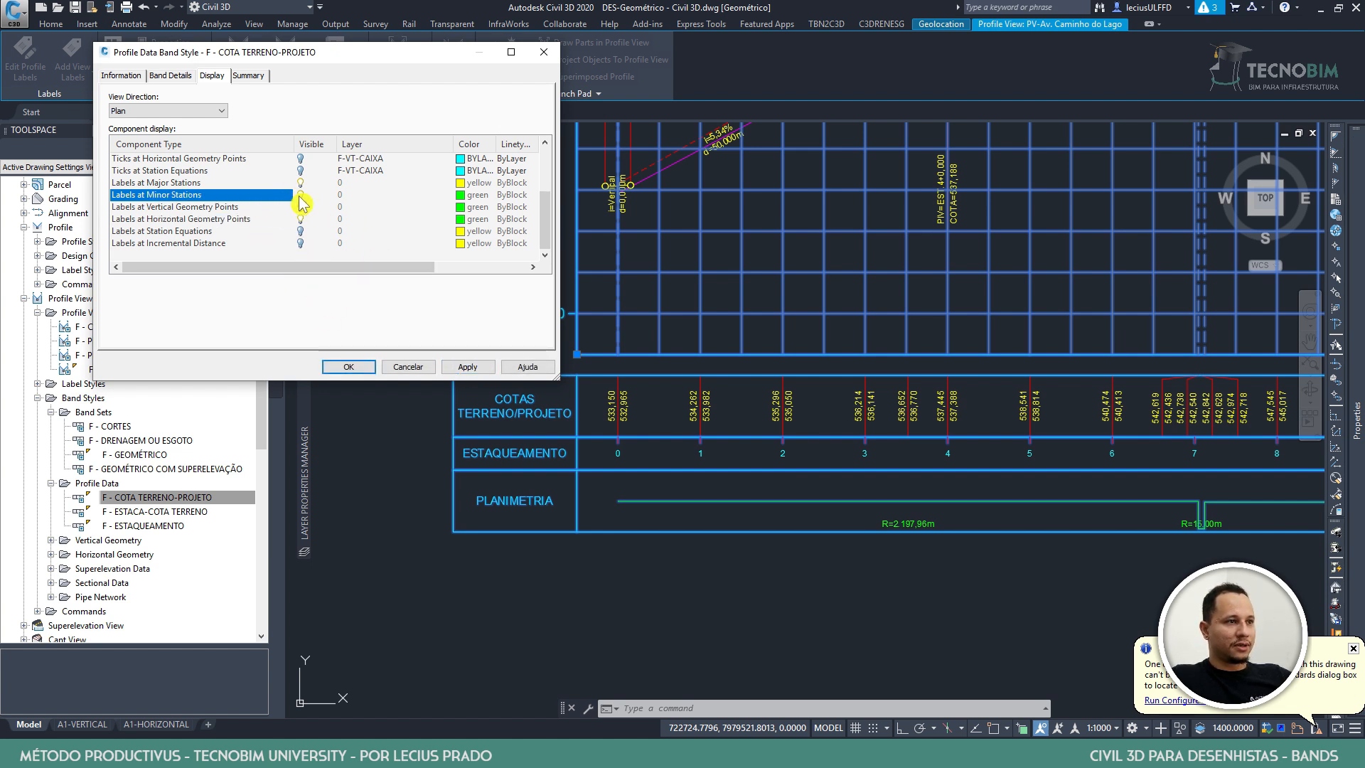
{"action": "left_click", "coordinate": [474, 367]}
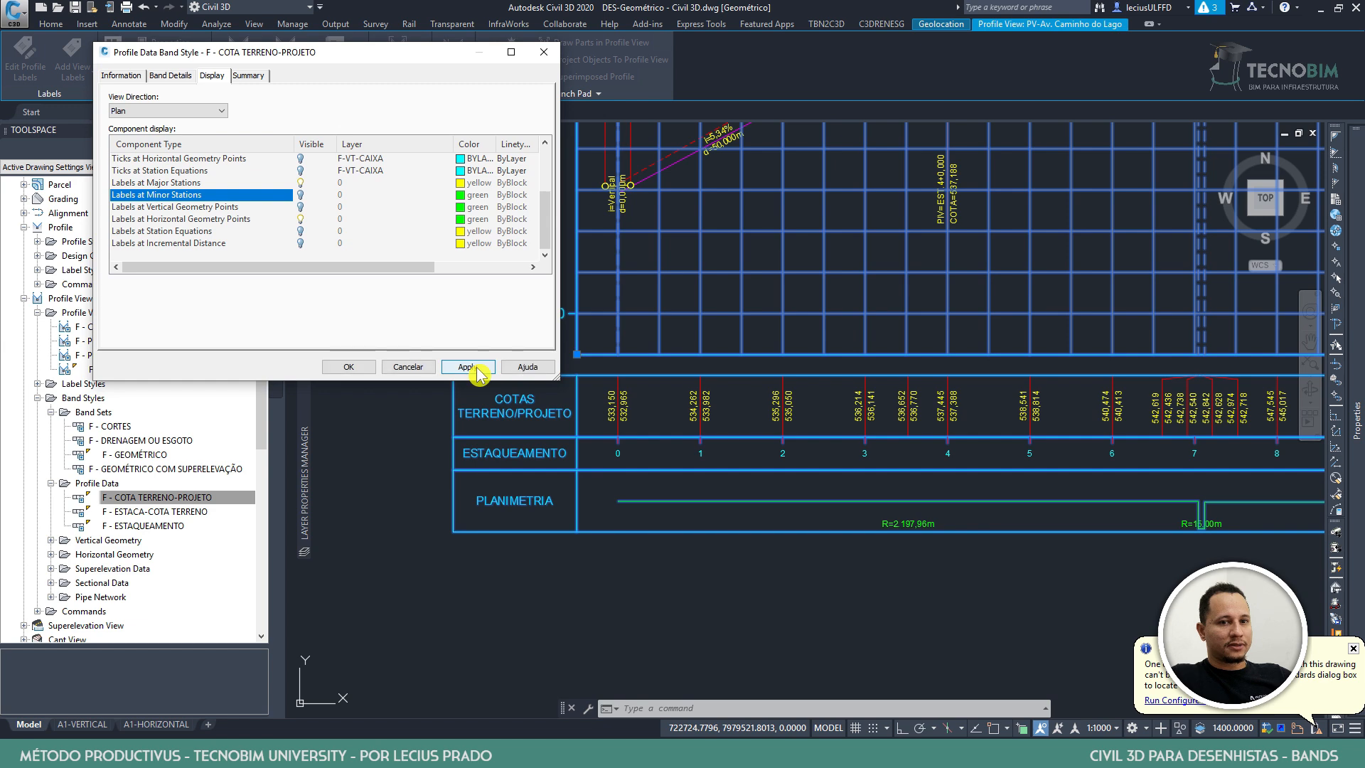
{"action": "left_click", "coordinate": [301, 220]}
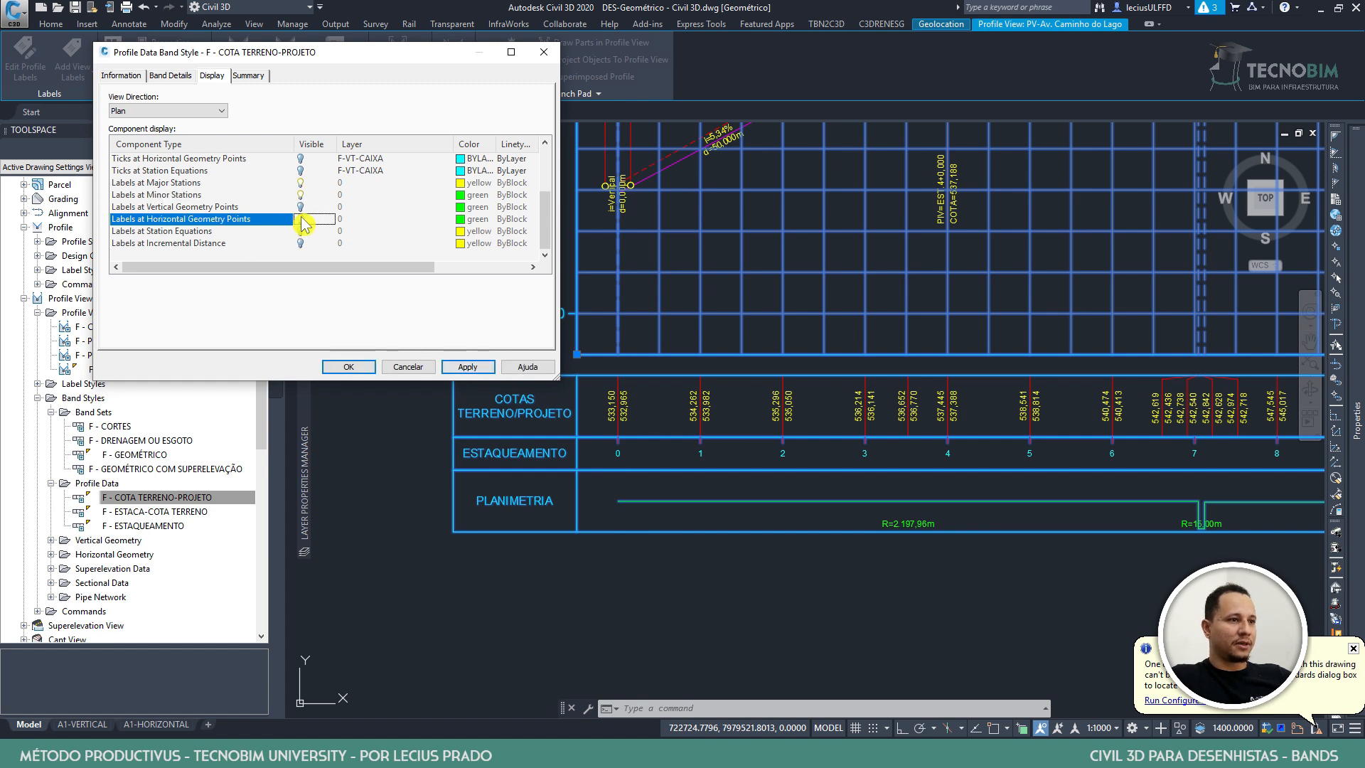
{"action": "left_click", "coordinate": [348, 366]}
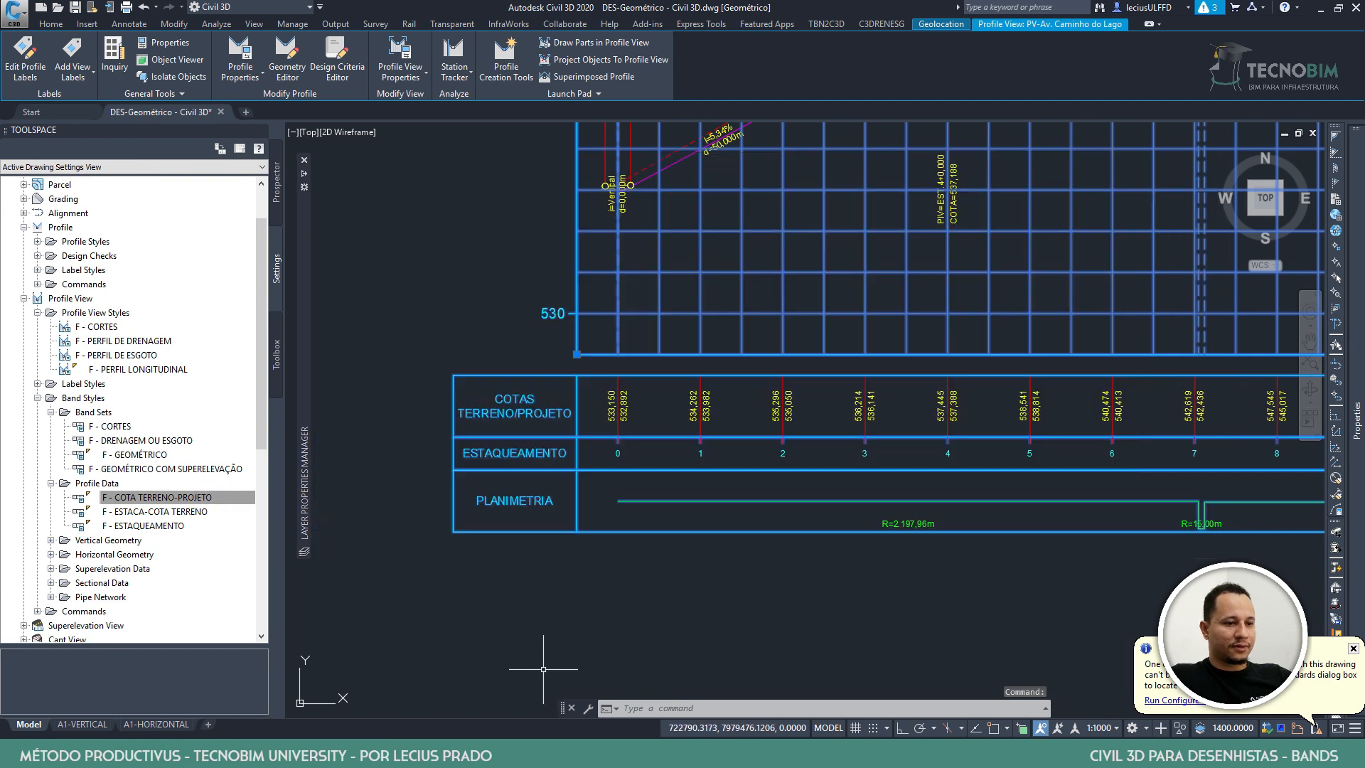
Reopen the F - COTA TERRENO-PROJETO band style, turn Labels at Horizontal Geometry Points back on, and accept the style
{"action": "left_click", "coordinate": [182, 501]}
{"action": "double_click", "coordinate": [186, 502]}
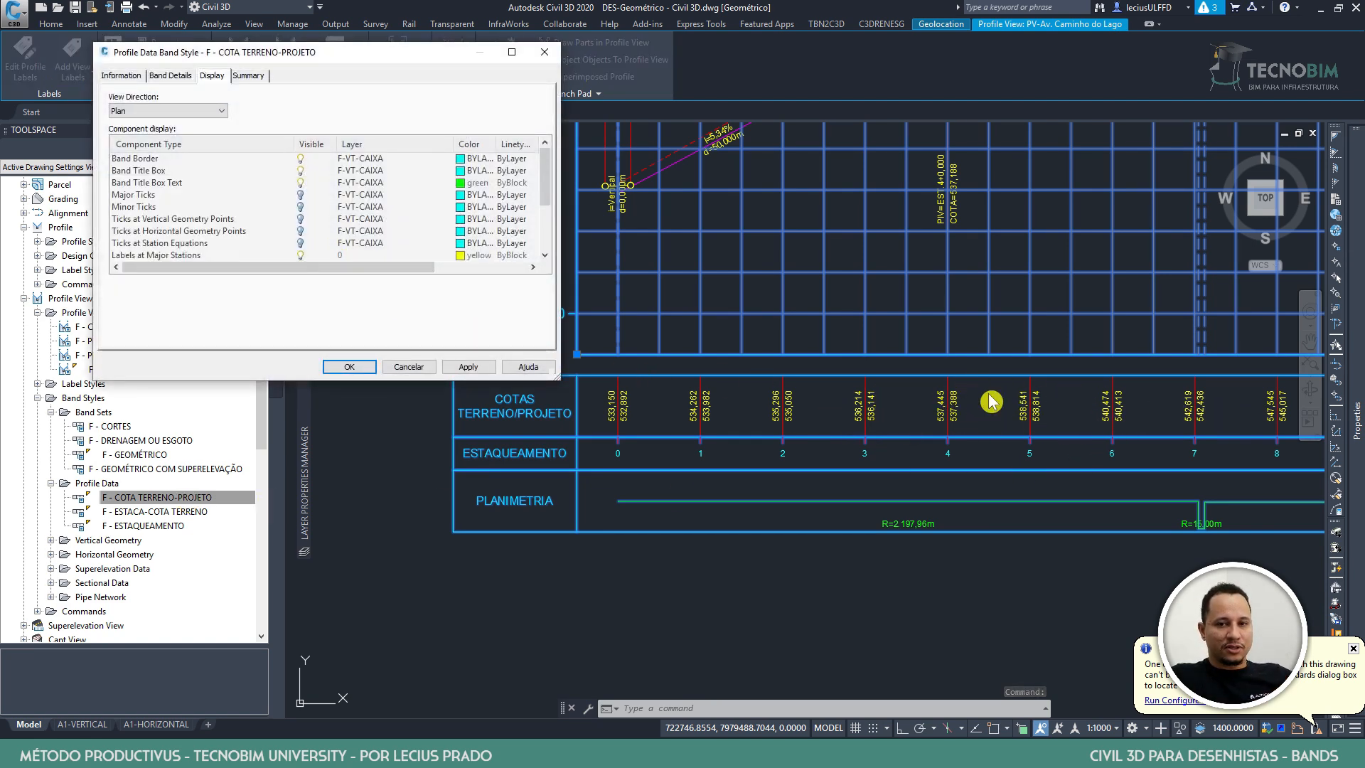
{"action": "scroll", "coordinate": [364, 204], "scroll_direction": "down", "scroll_amount": 3}
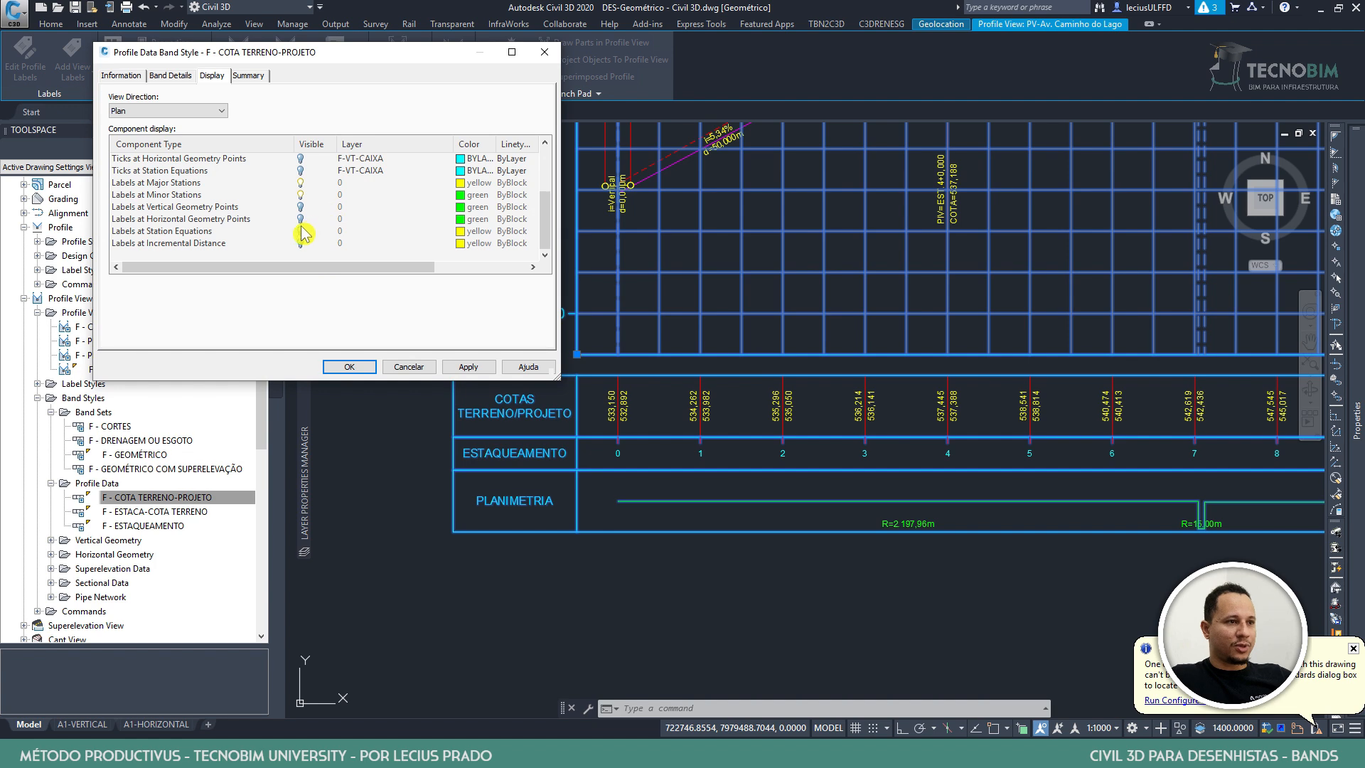
{"action": "left_click", "coordinate": [300, 219]}
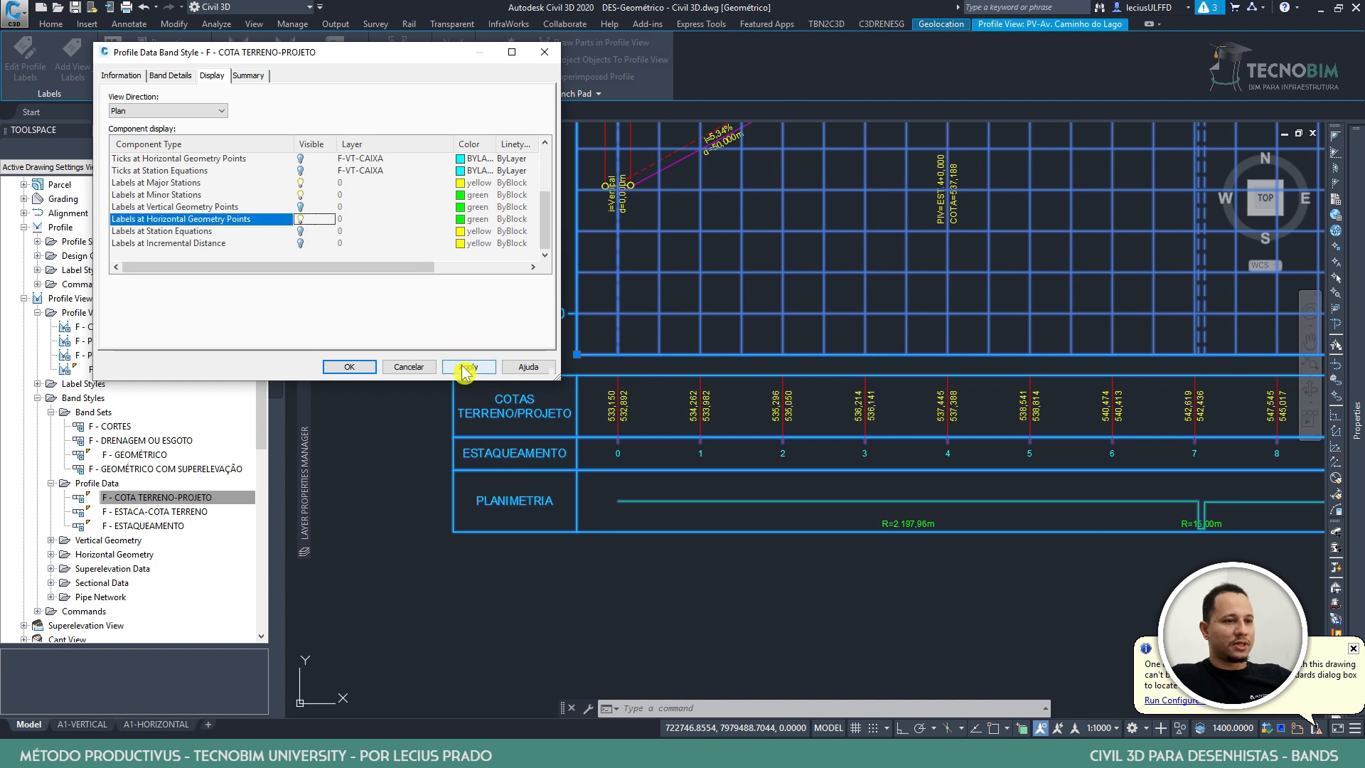
{"action": "left_click", "coordinate": [465, 367]}
{"action": "left_click", "coordinate": [341, 368]}
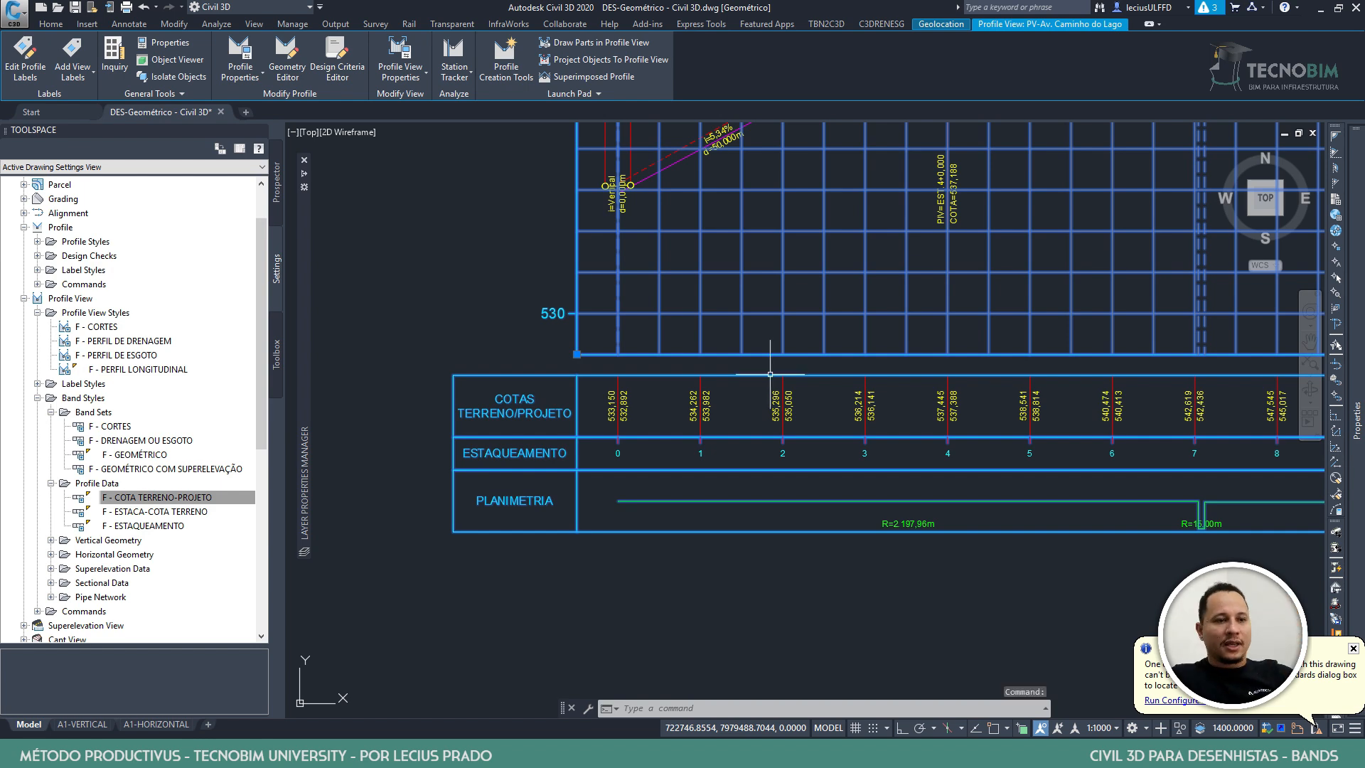
Deselect the profile view, open the F - ESTAQUEAMENTO profile data band style and examine its Minor Station band details
{"action": "scroll", "coordinate": [770, 374], "scroll_direction": "down", "scroll_amount": 2}
{"action": "key", "text": "Escape"}
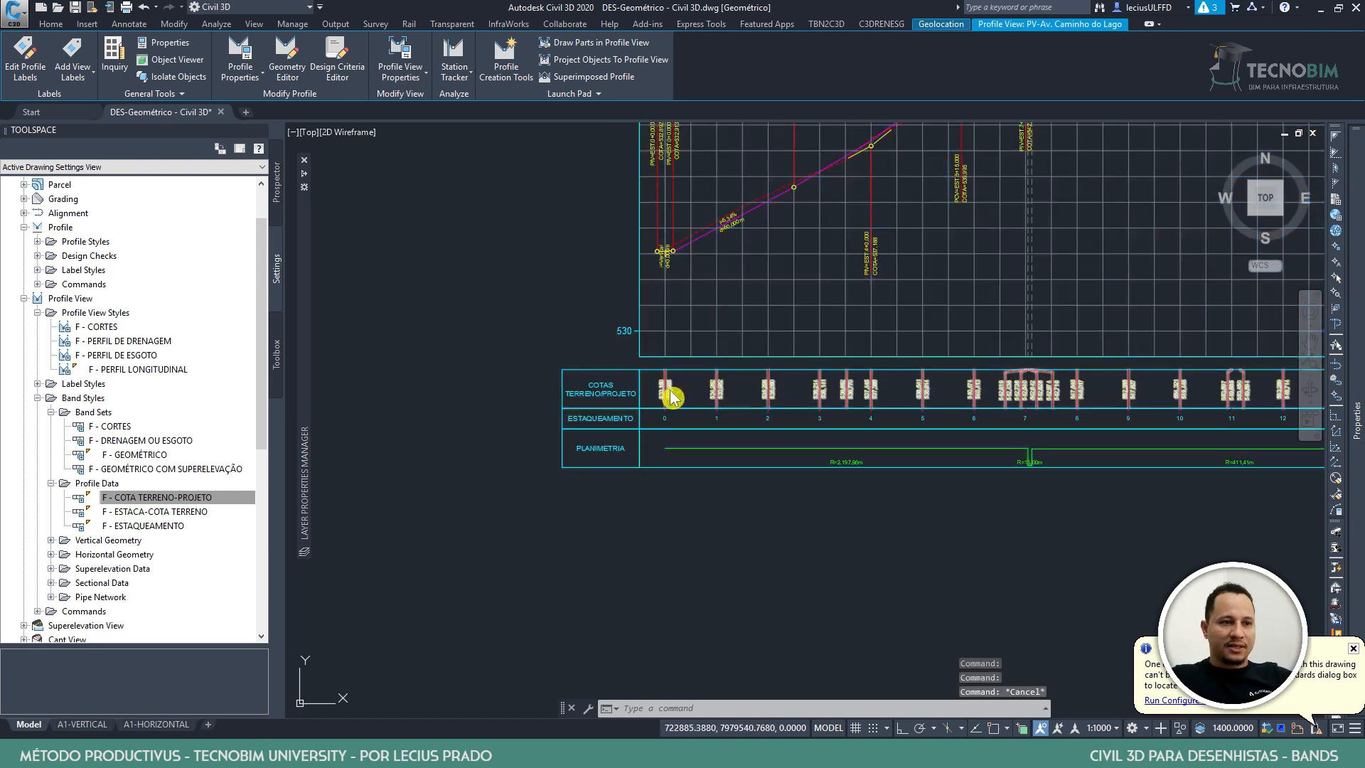
{"action": "scroll", "coordinate": [645, 395], "scroll_direction": "up", "scroll_amount": 2}
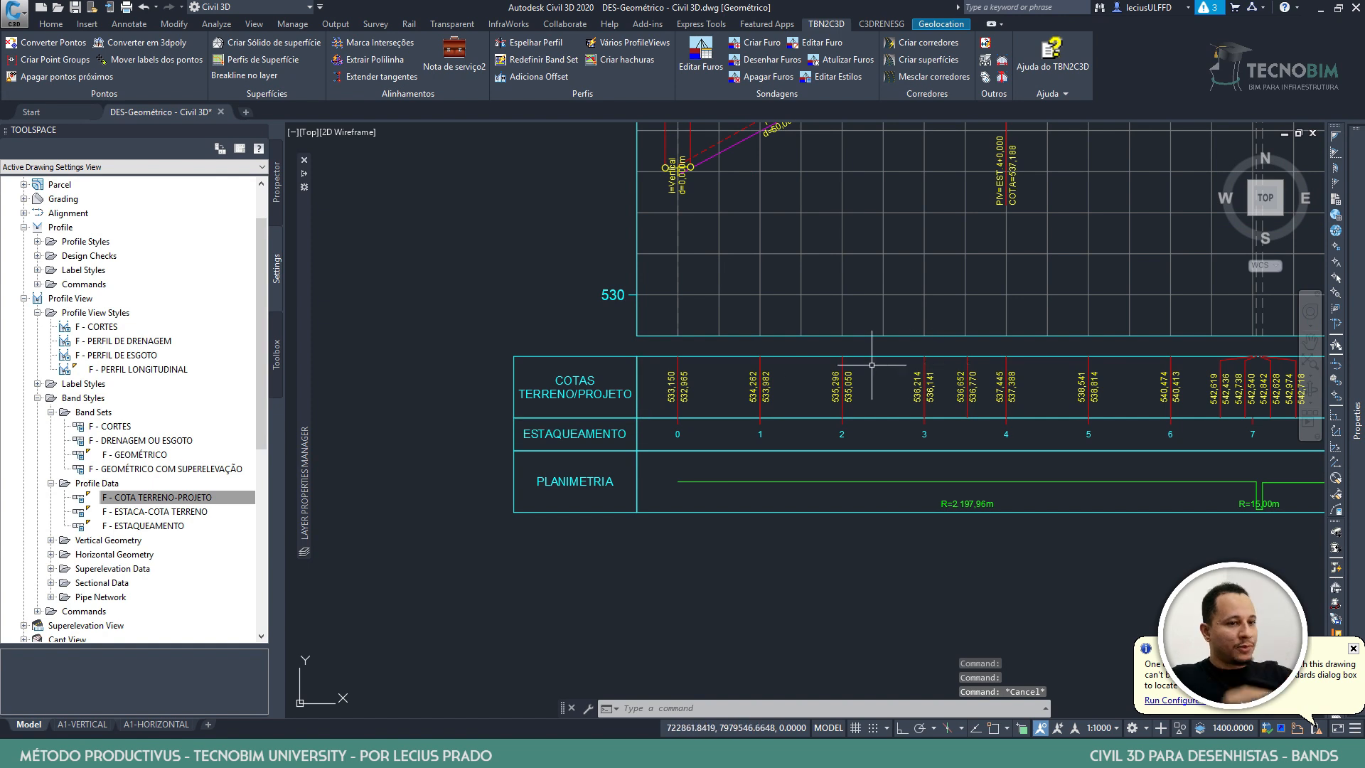
{"action": "middle_click_drag", "start_coordinate": [736, 432], "coordinate": [569, 382]}
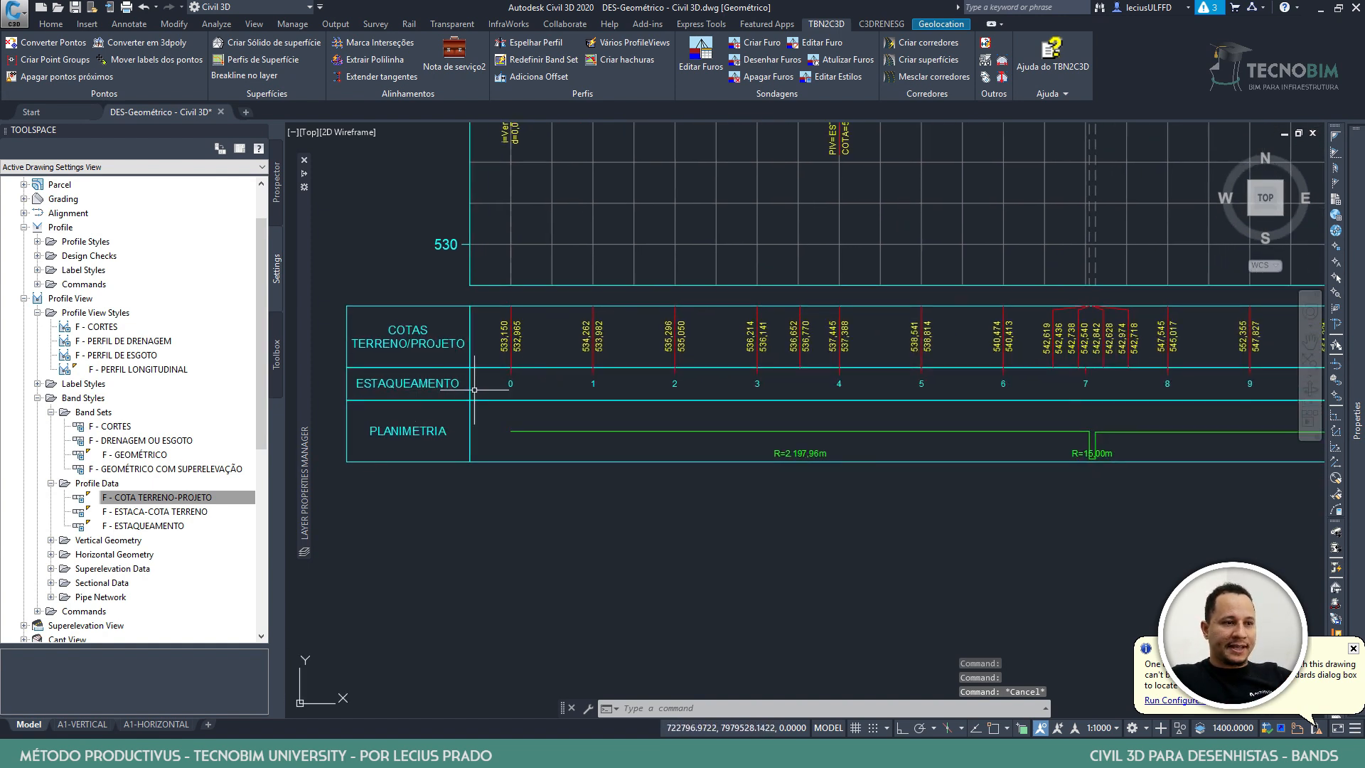
{"action": "left_click", "coordinate": [158, 529]}
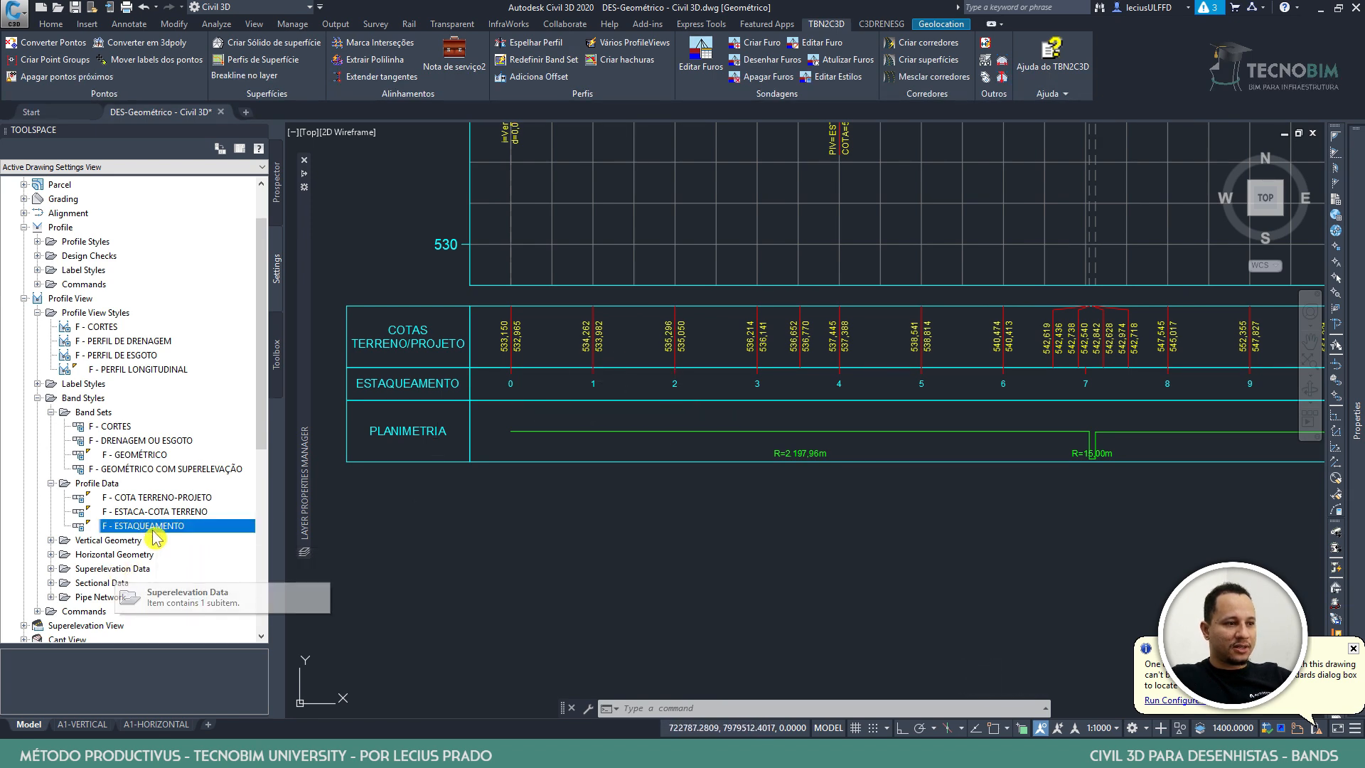
{"action": "double_click", "coordinate": [153, 527]}
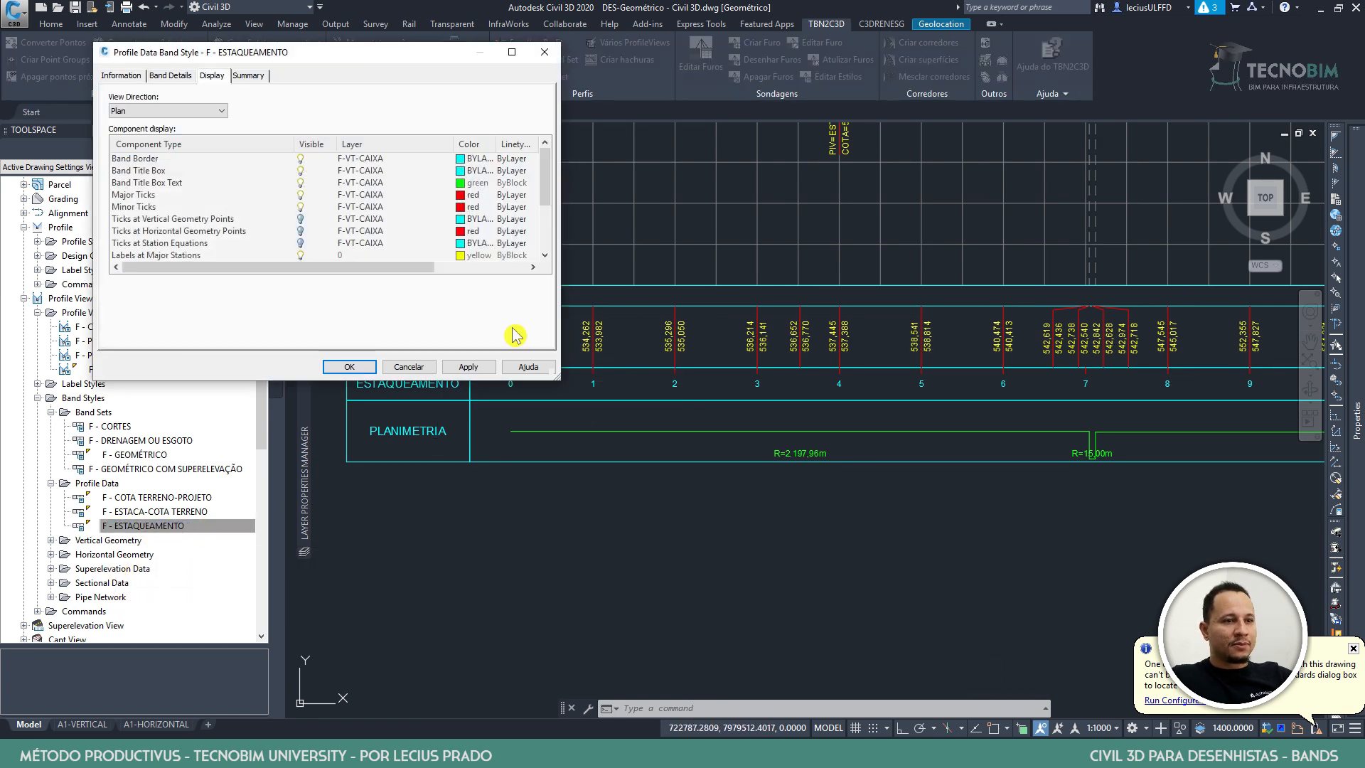
{"action": "left_click", "coordinate": [182, 75]}
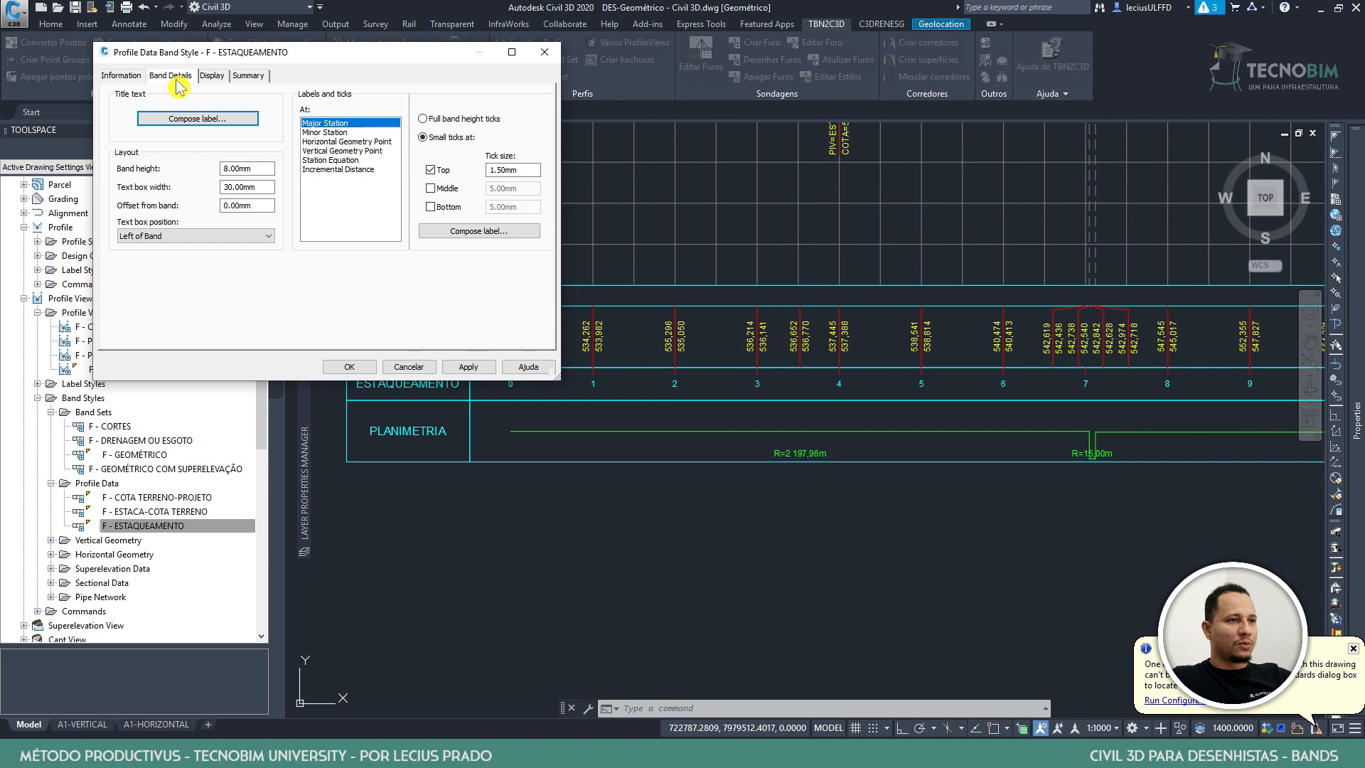
{"action": "left_click", "coordinate": [348, 133]}
{"action": "left_click_drag", "start_coordinate": [403, 61], "coordinate": [285, 59]}
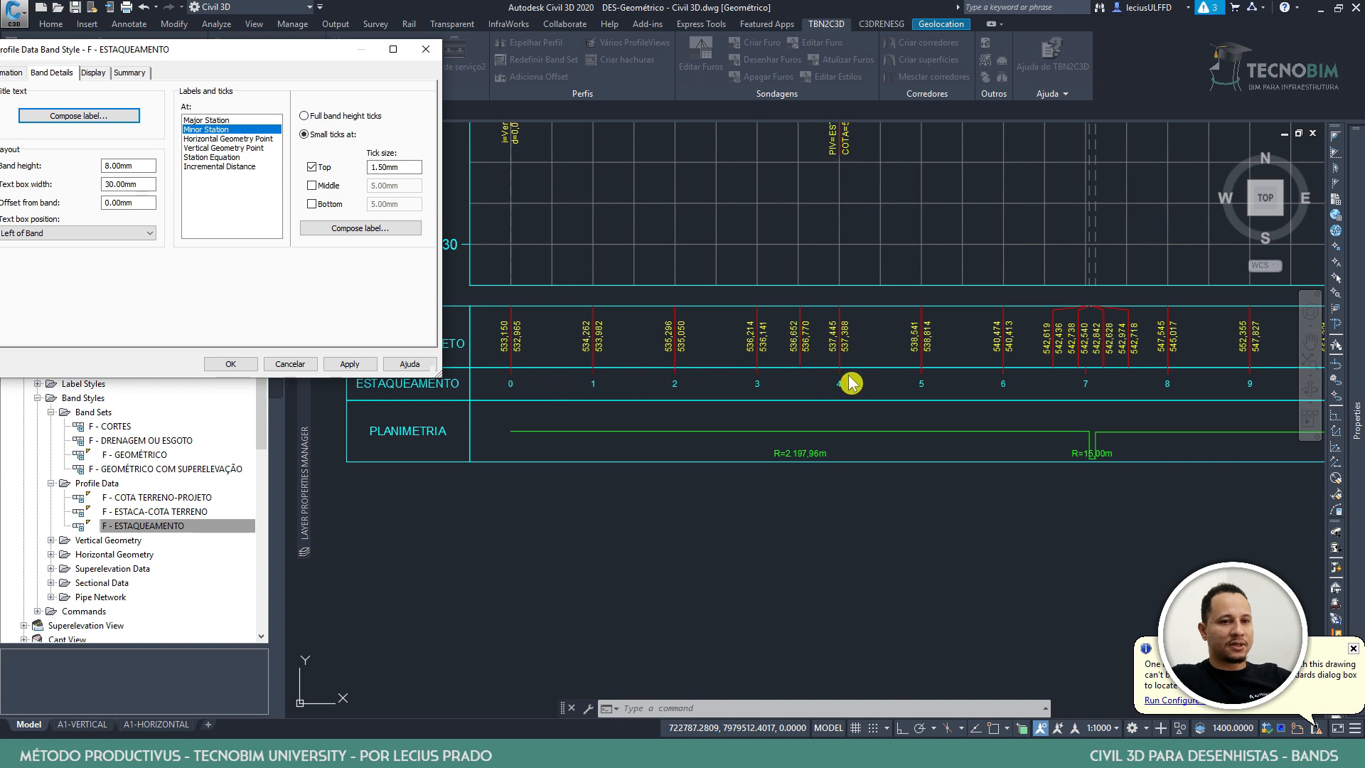
{"action": "left_click_drag", "start_coordinate": [142, 54], "coordinate": [202, 54]}
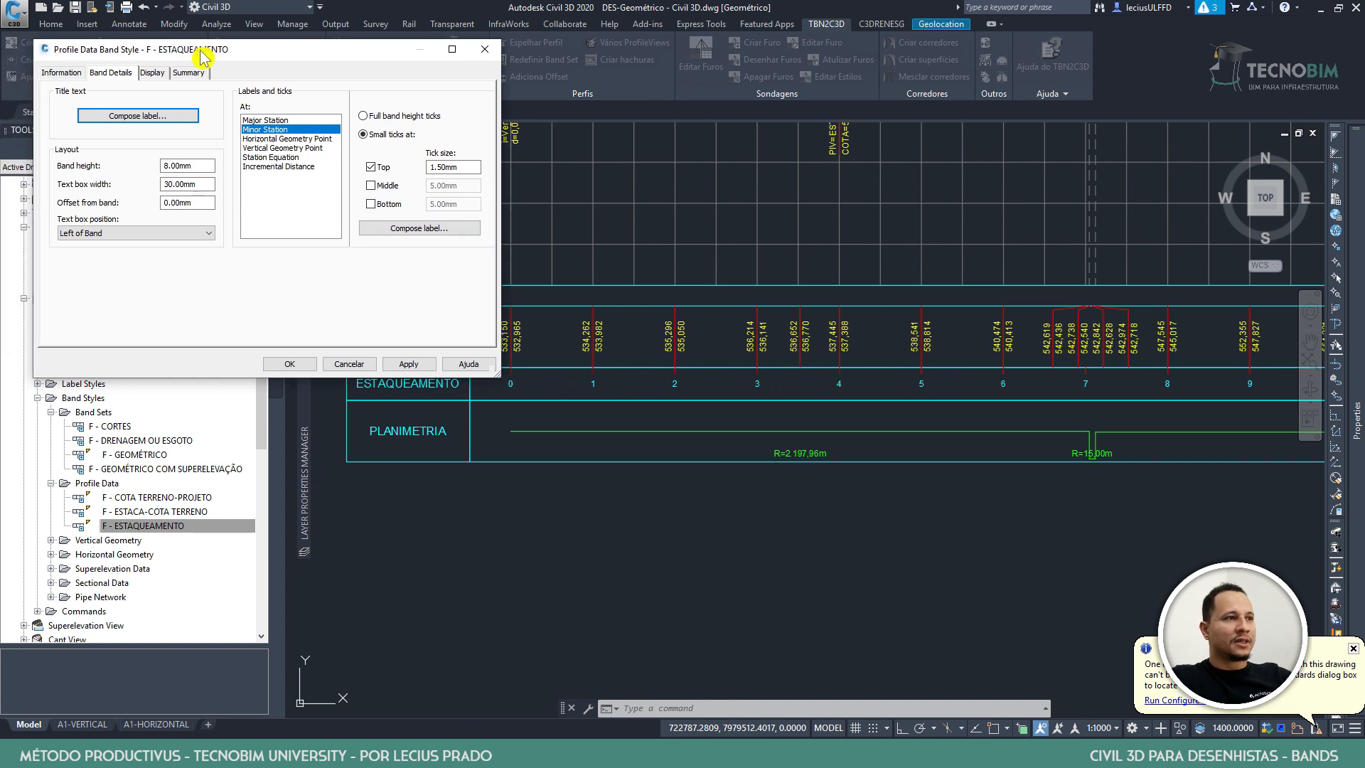
Inspect the Station Value expression in the Major Station label's Estaca component, and accept the label
{"action": "left_click", "coordinate": [299, 120]}
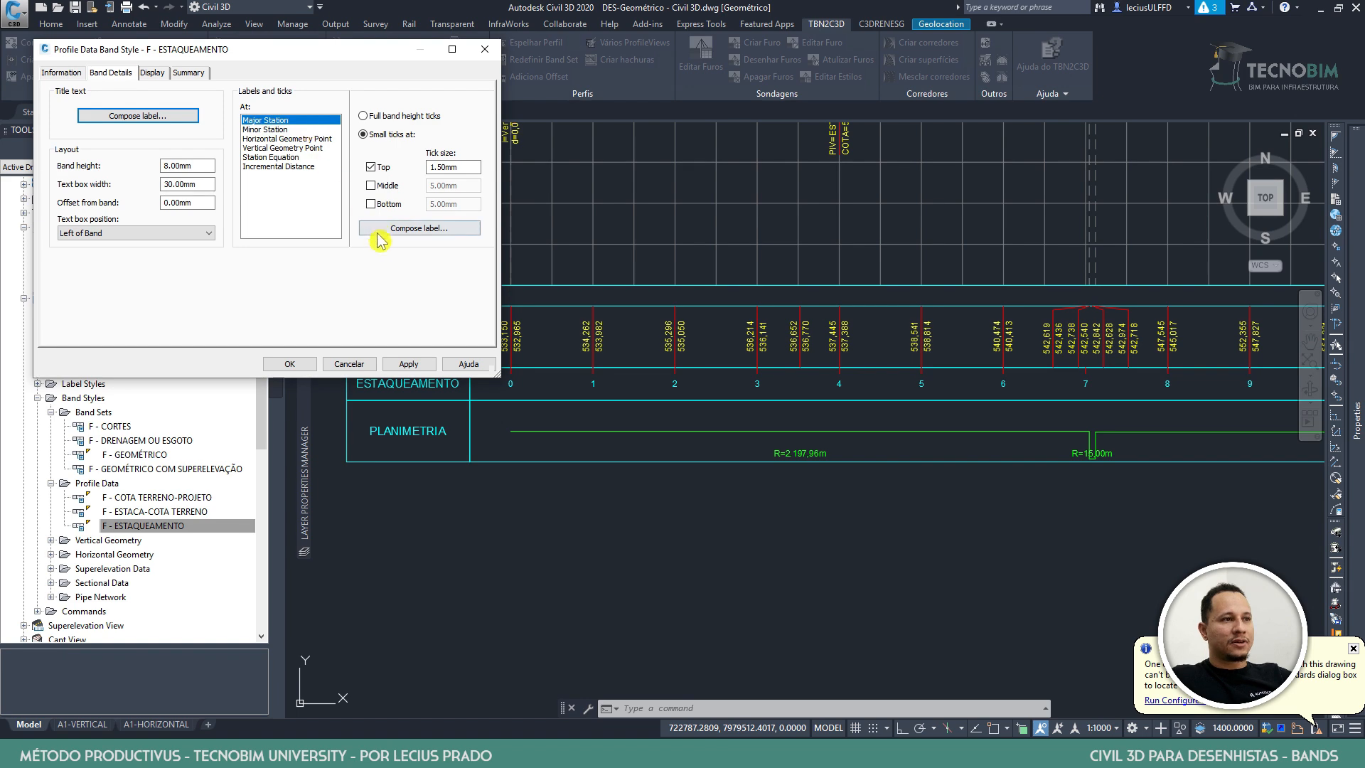
{"action": "left_click", "coordinate": [389, 229]}
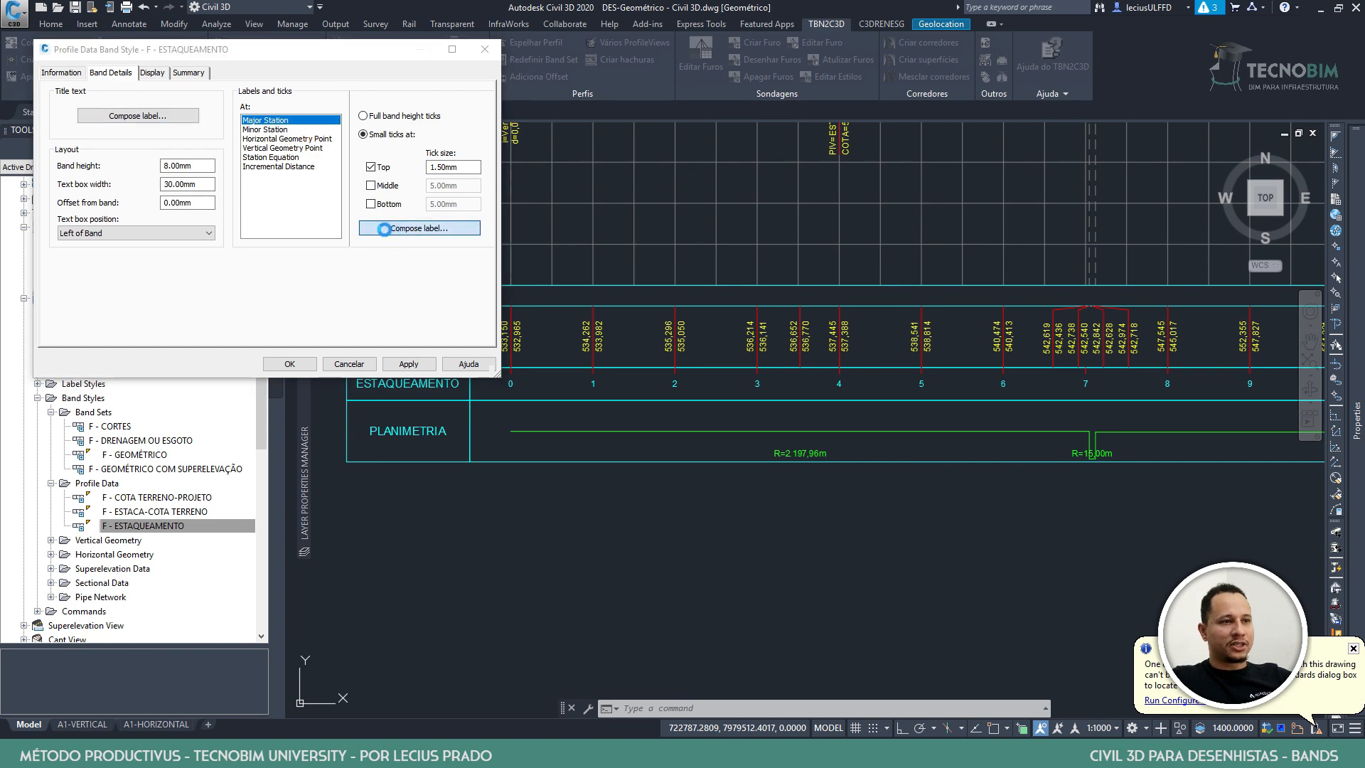
{"action": "left_click", "coordinate": [142, 186]}
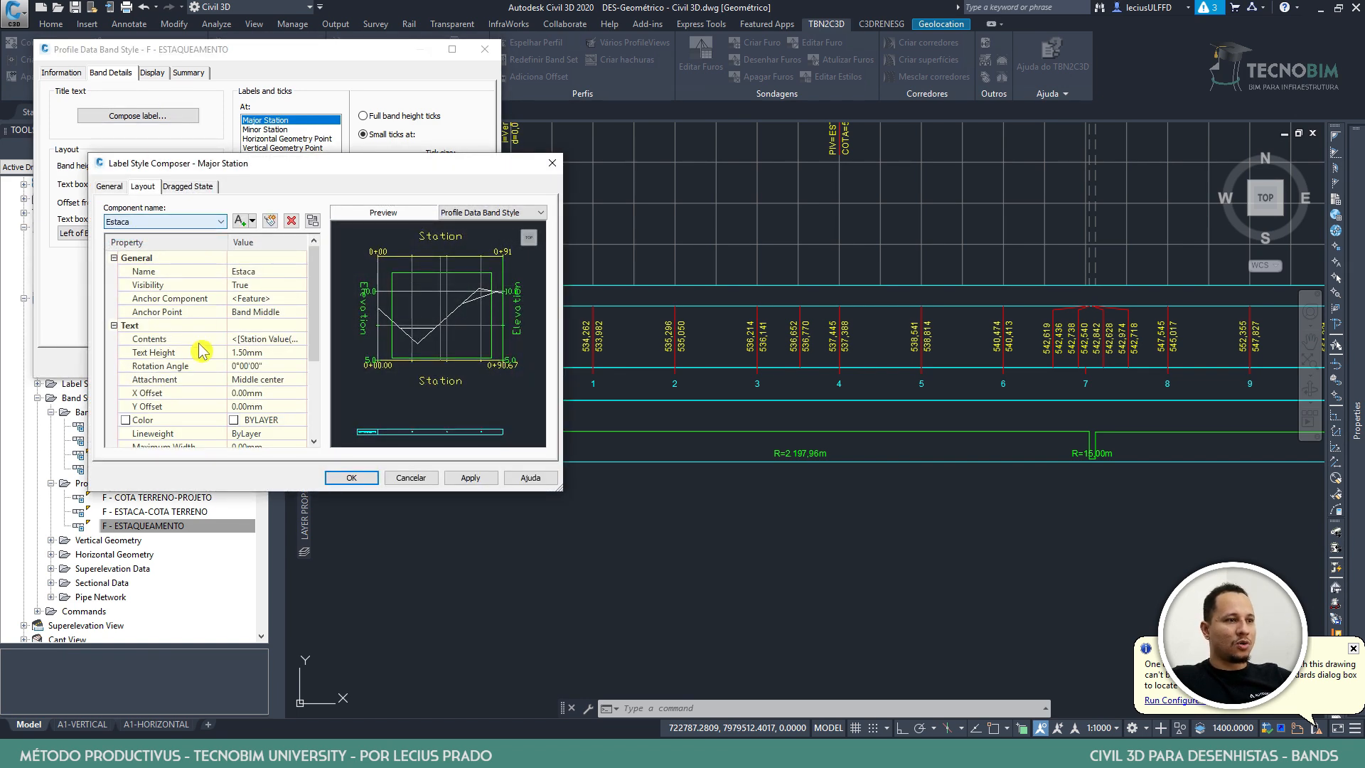
{"action": "left_click", "coordinate": [288, 339]}
{"action": "left_click", "coordinate": [300, 339]}
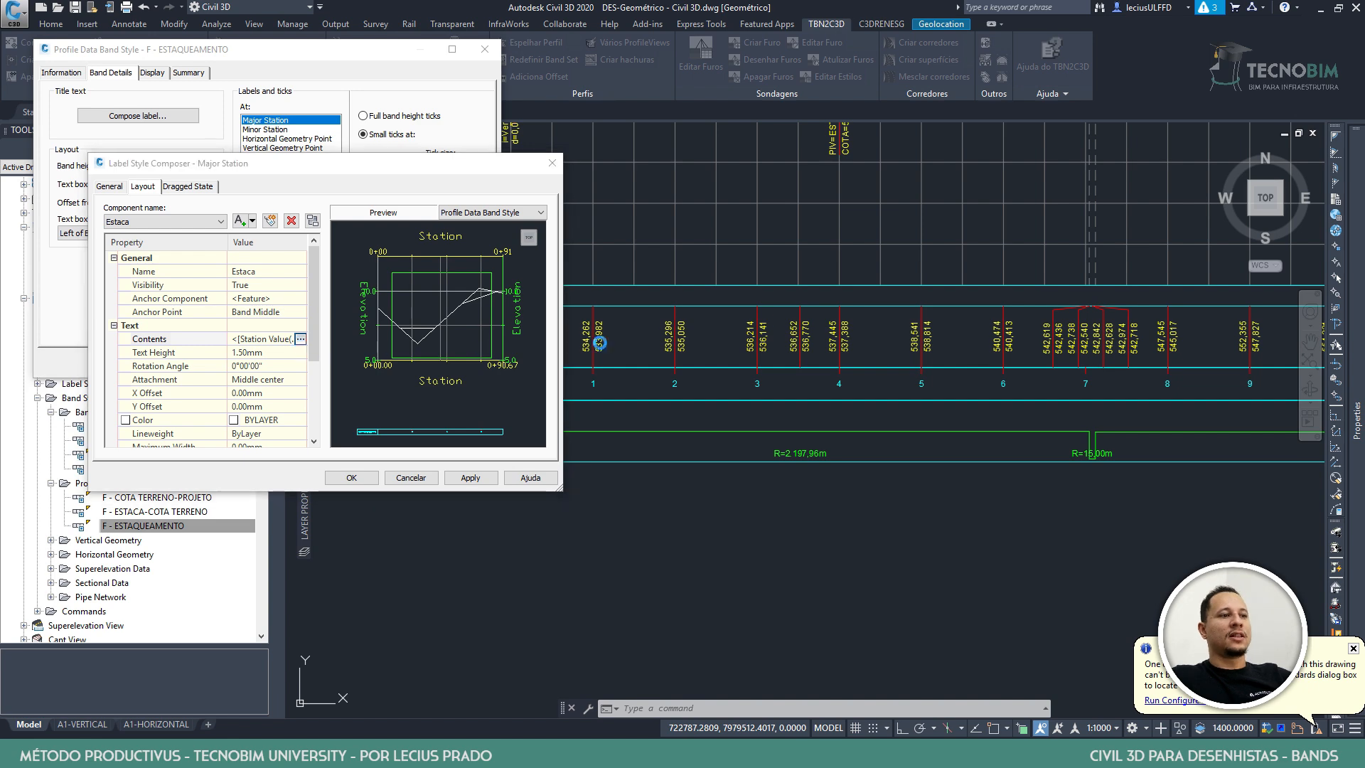
{"action": "left_click", "coordinate": [818, 300]}
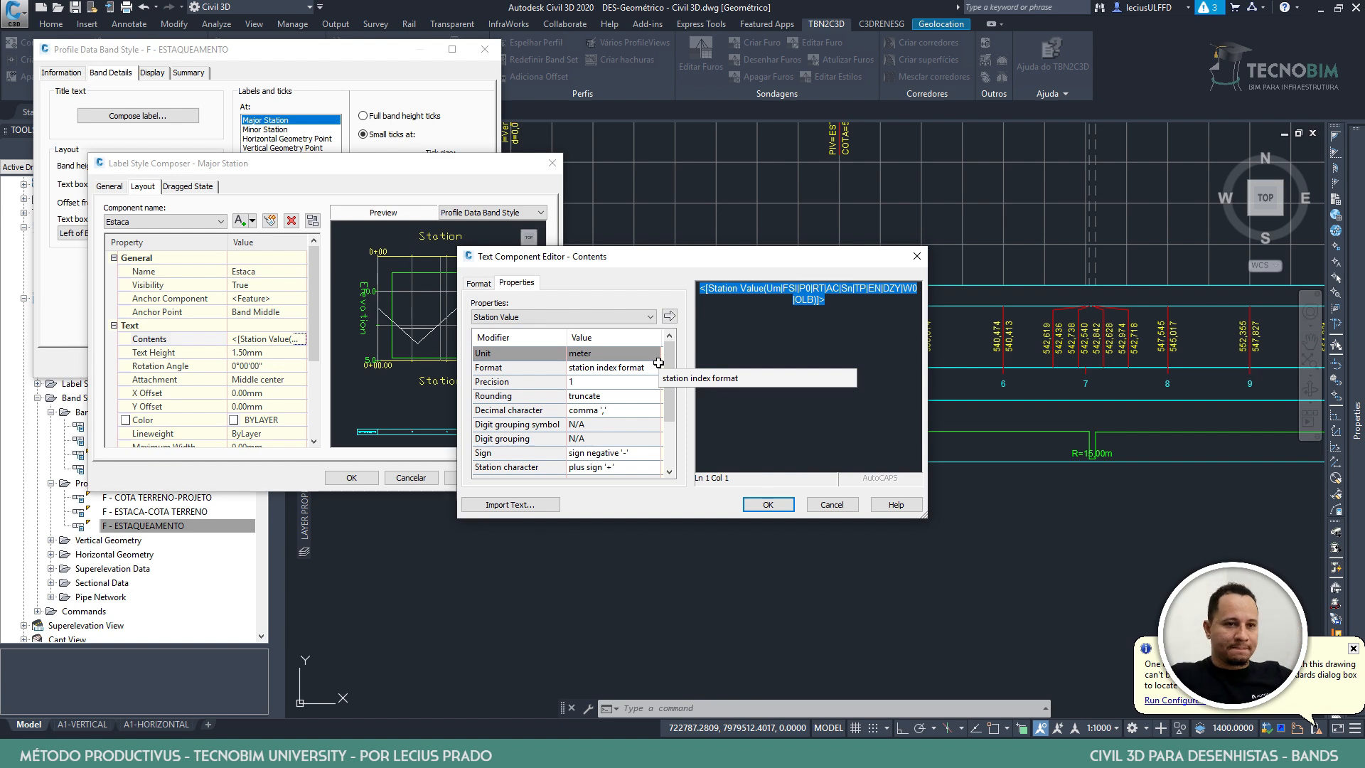
{"action": "left_click", "coordinate": [765, 506]}
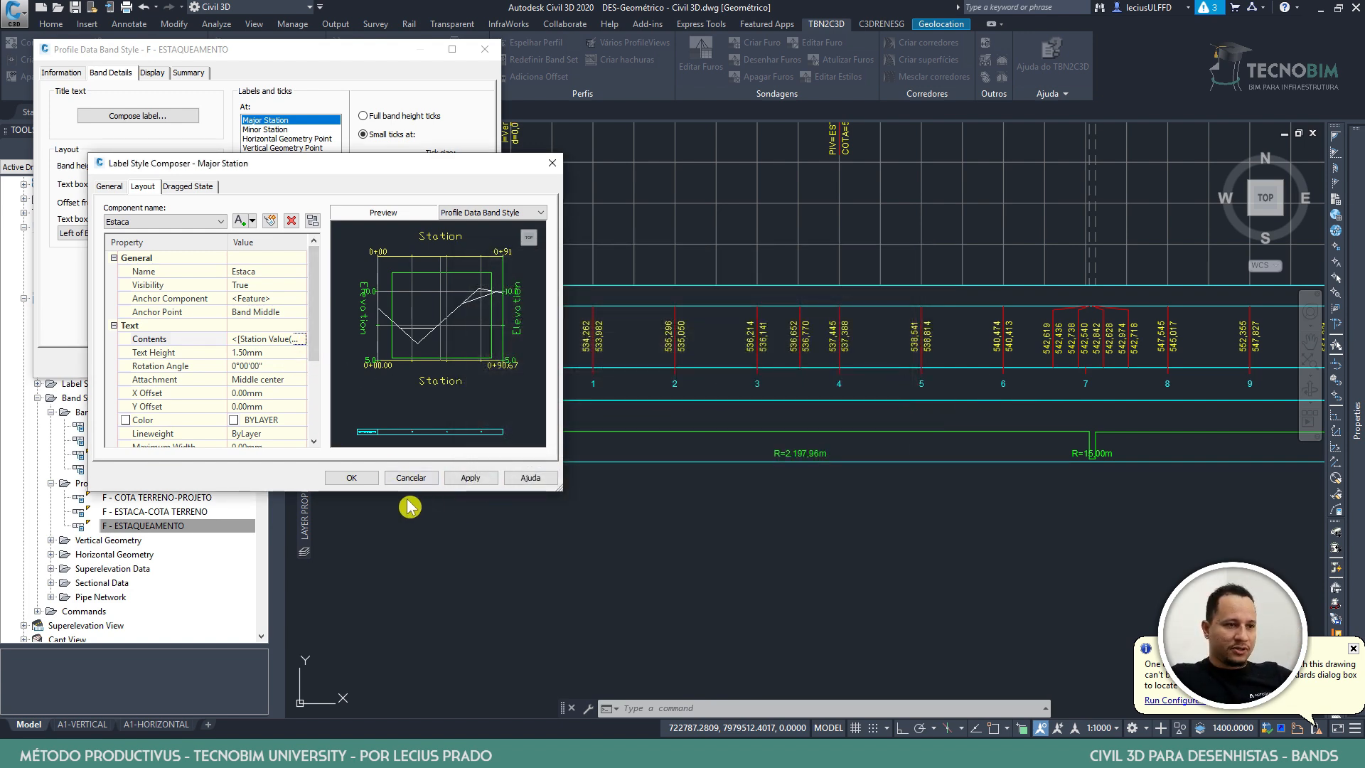
{"action": "left_click", "coordinate": [361, 481]}
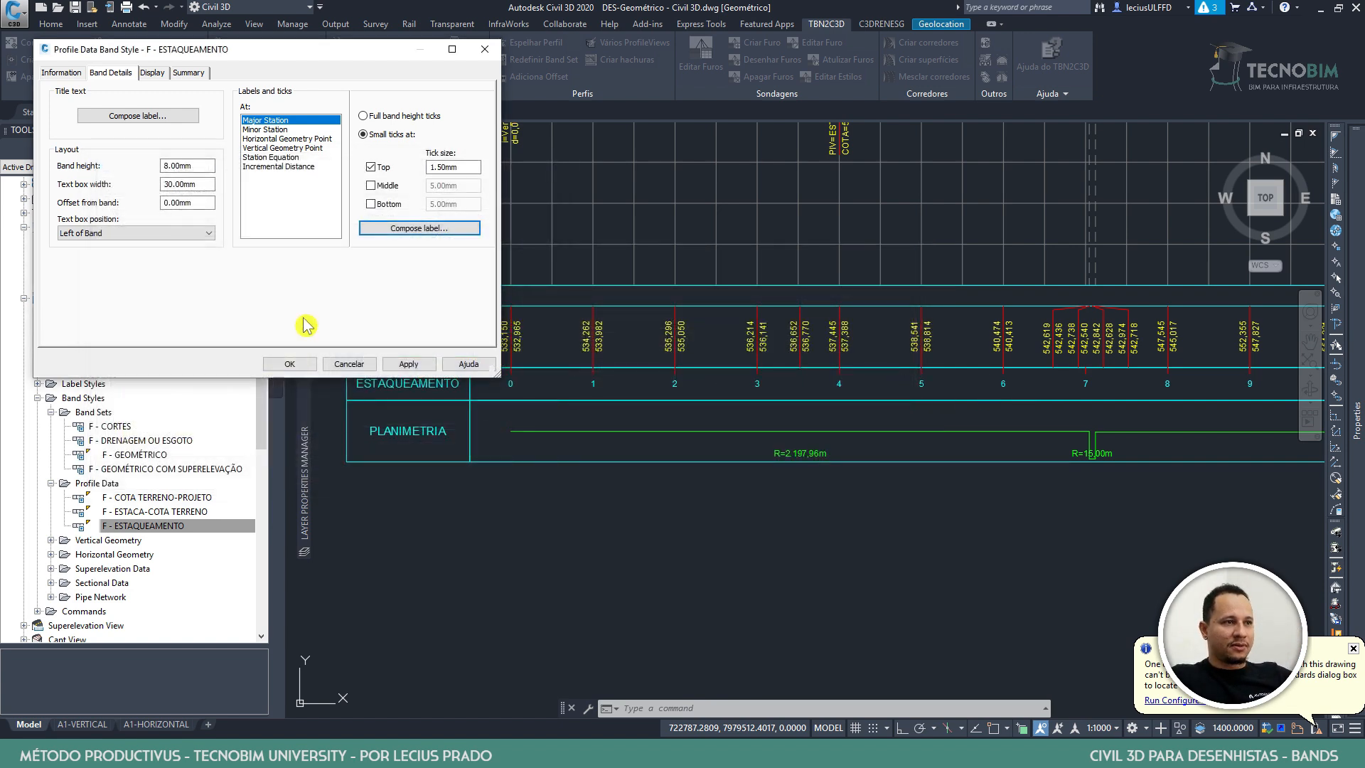
Inspect the Minor Station label's Estaca component without changing it, review the F - ESTAQUEAMENTO component display, and accept the band style
{"action": "left_click", "coordinate": [285, 130]}
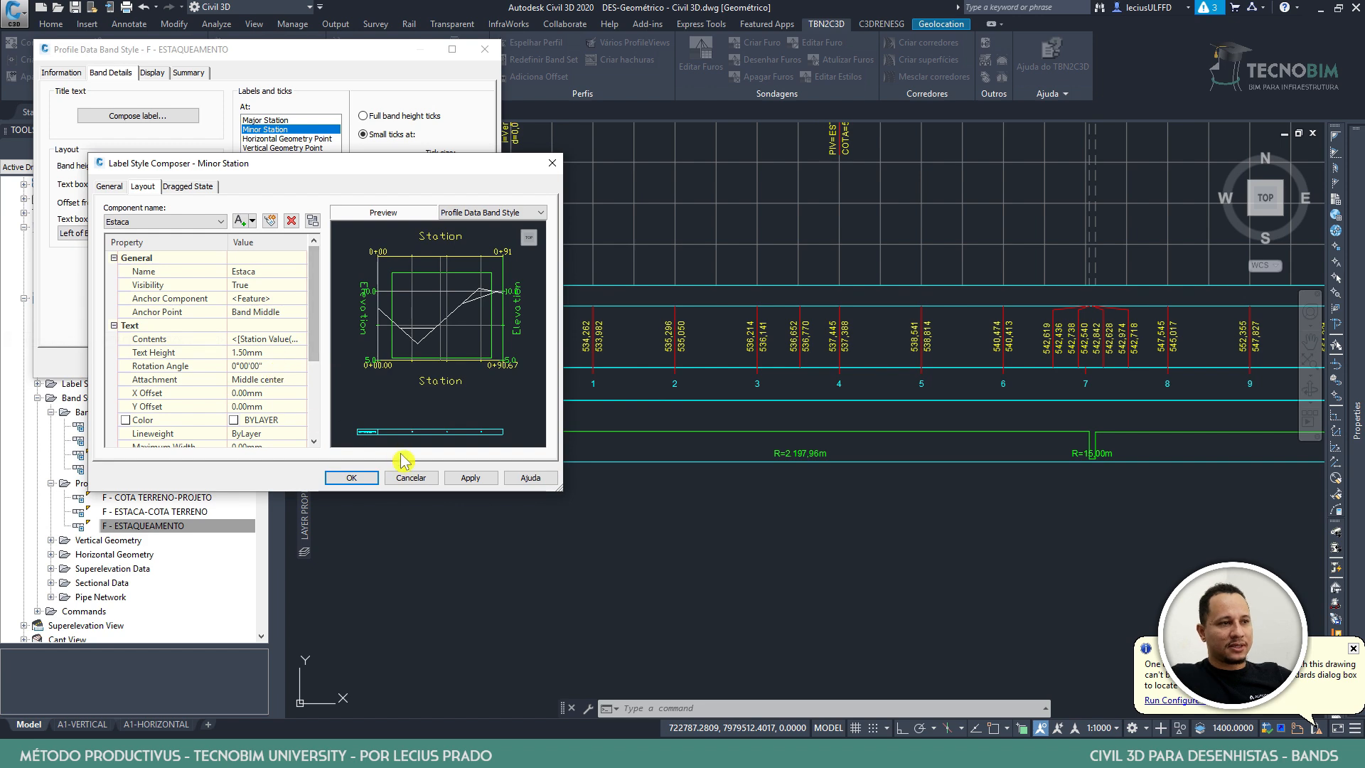
{"action": "left_click", "coordinate": [411, 478]}
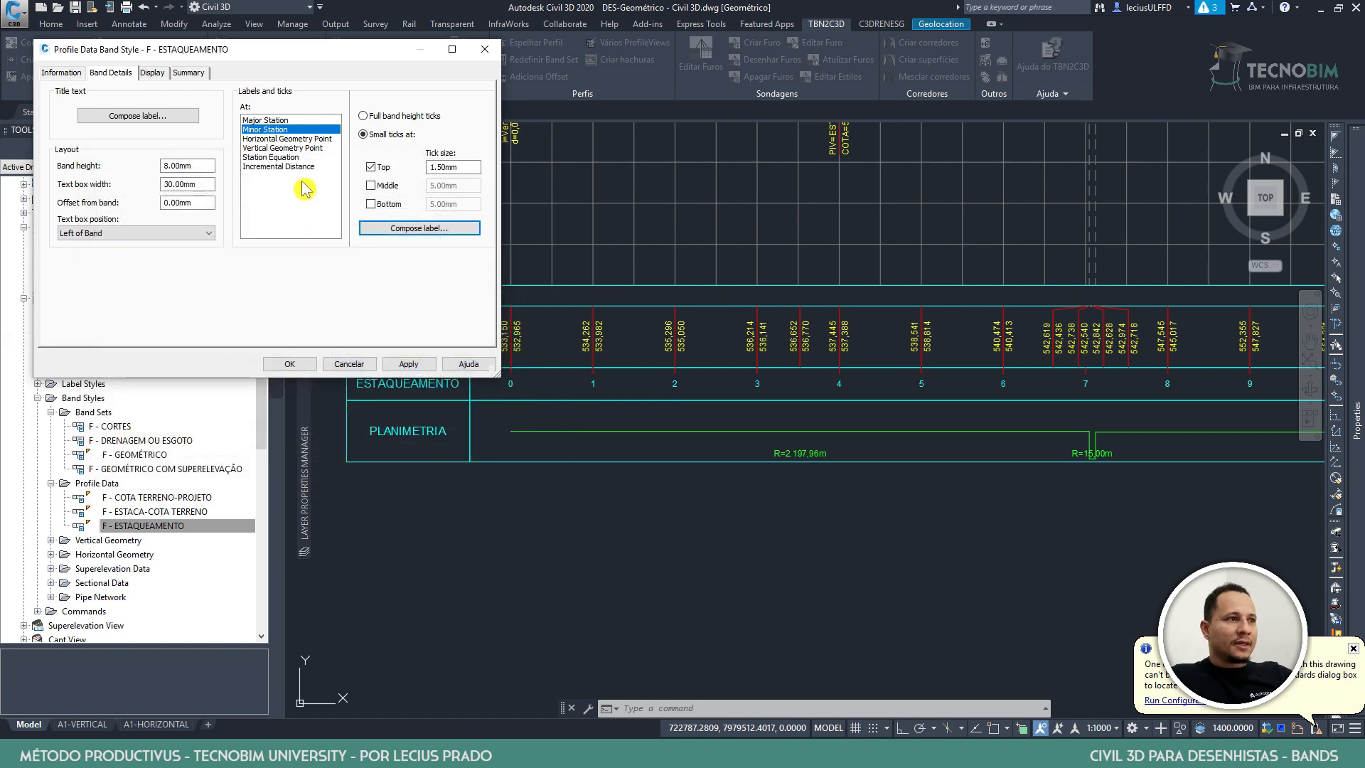
{"action": "left_click", "coordinate": [152, 73]}
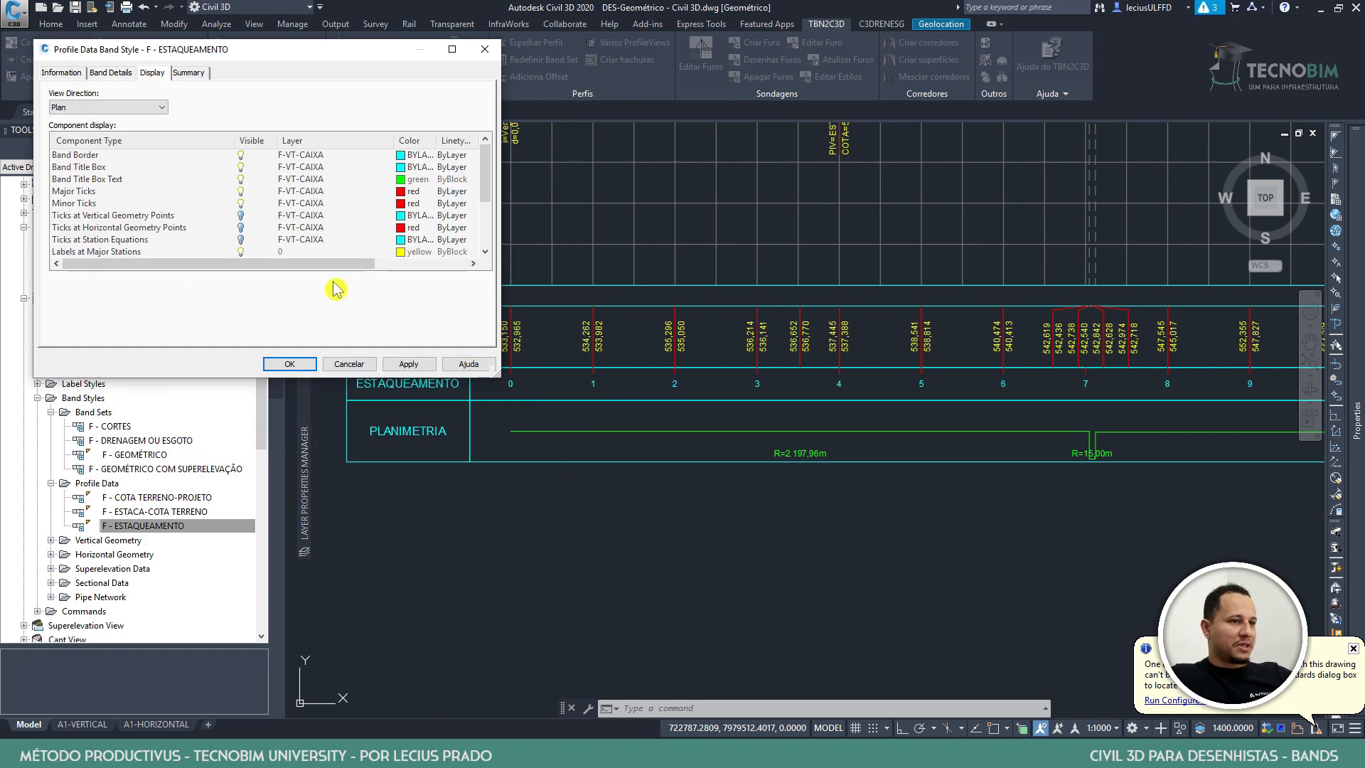
{"action": "left_click", "coordinate": [290, 364]}
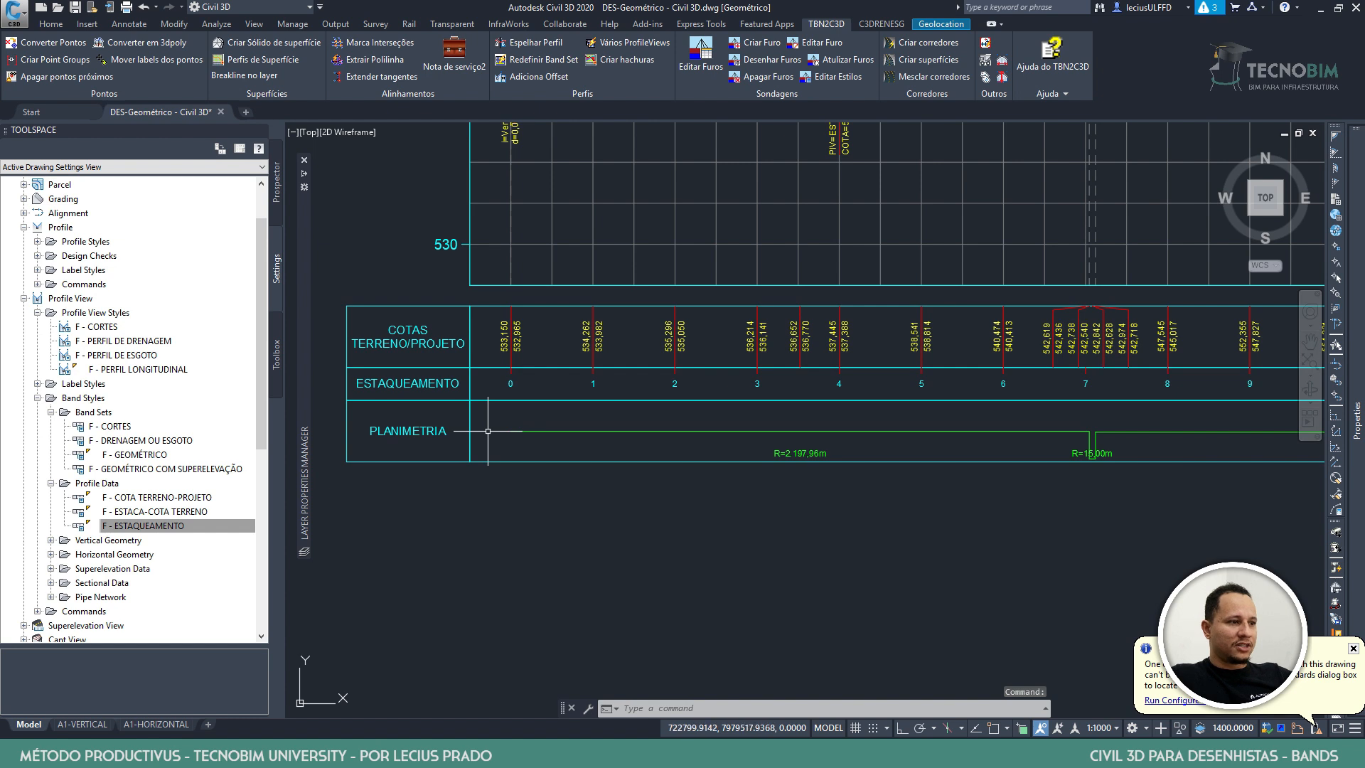
Open the F - PLANIMETRIA horizontal geometry band style and examine its band details for spirals, points of intersection and tangents
{"action": "left_click", "coordinate": [52, 483]}
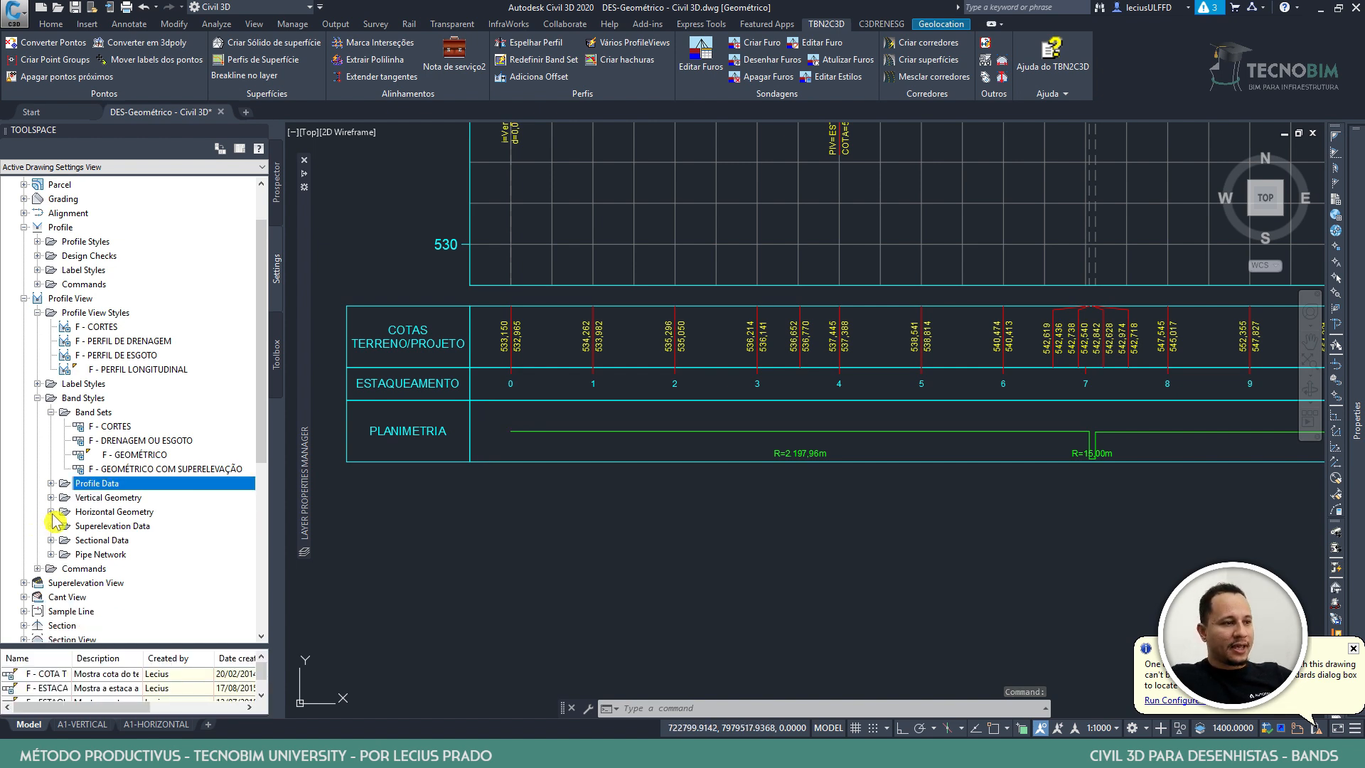
{"action": "left_click", "coordinate": [51, 512]}
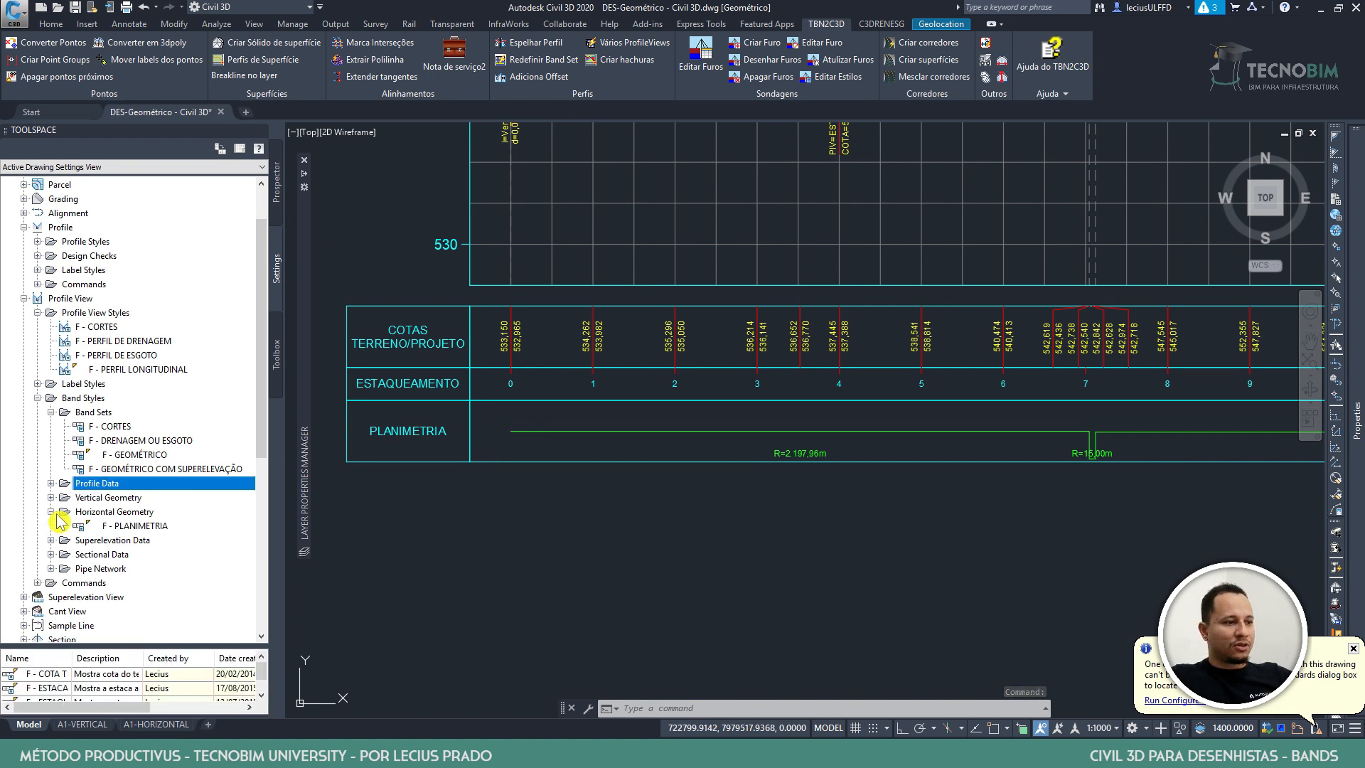
{"action": "double_click", "coordinate": [132, 526]}
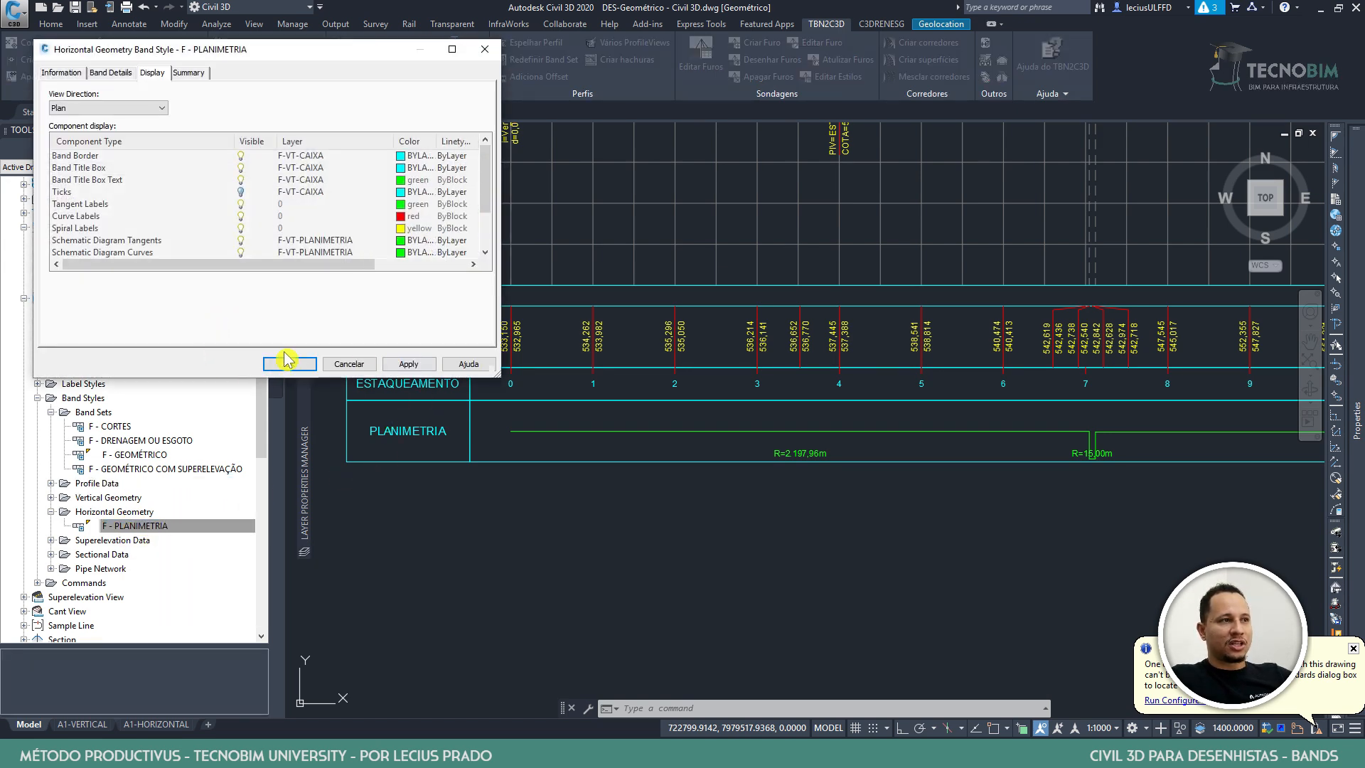
{"action": "left_click", "coordinate": [116, 74]}
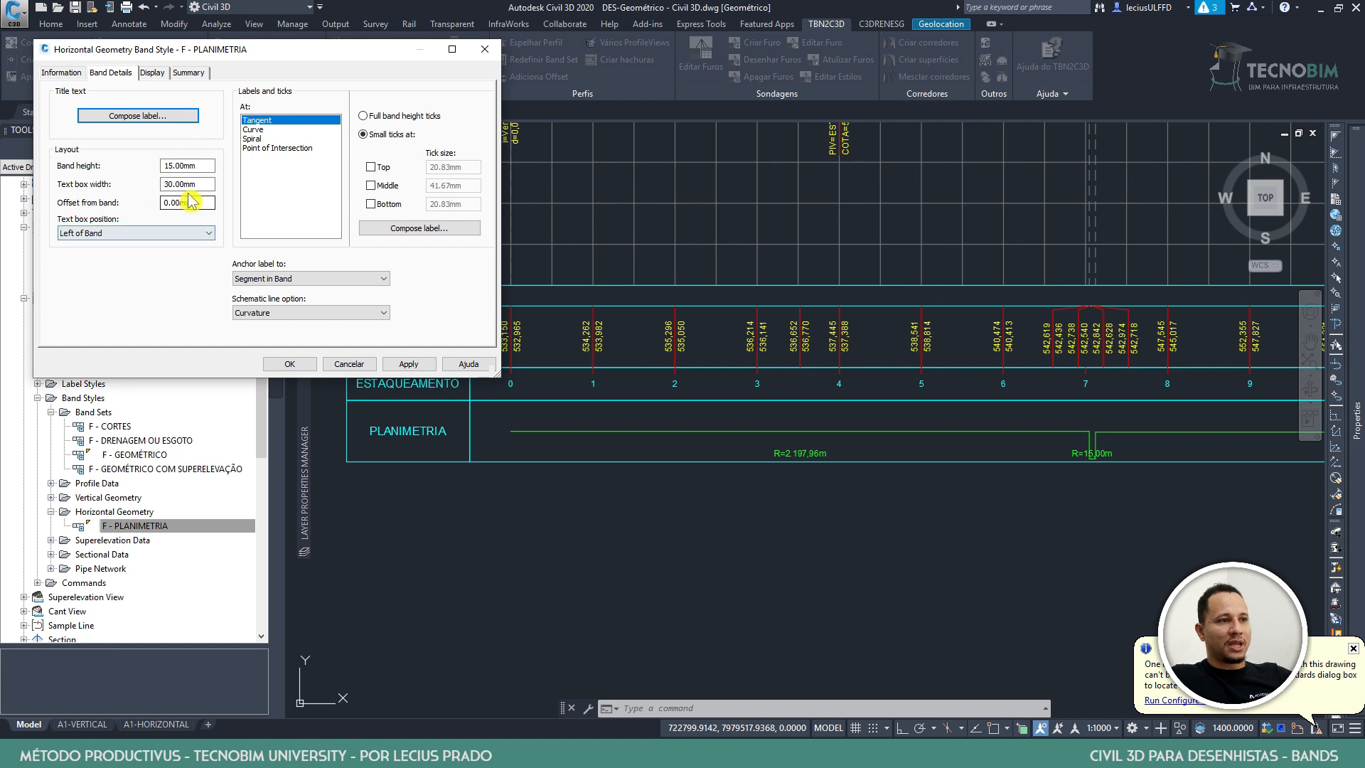
{"action": "left_click", "coordinate": [270, 130]}
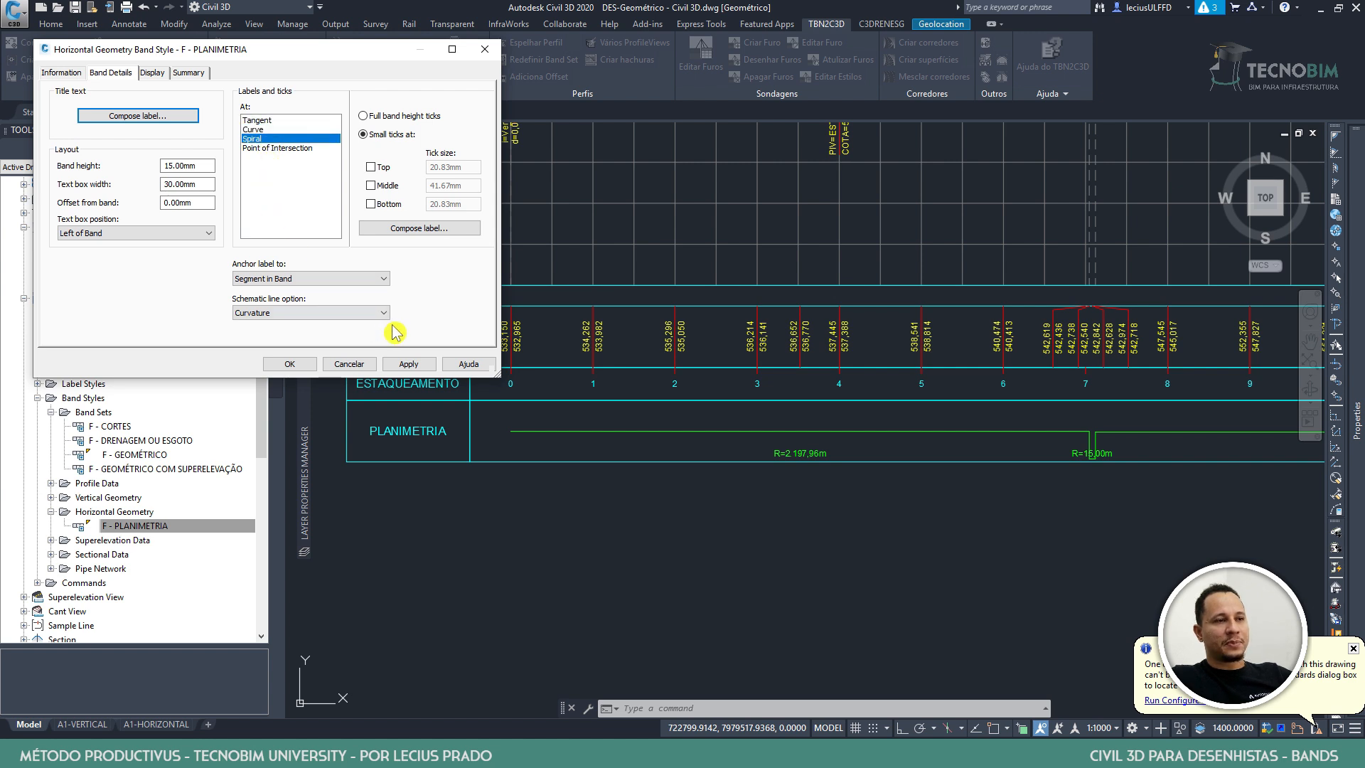
{"action": "left_click", "coordinate": [295, 148]}
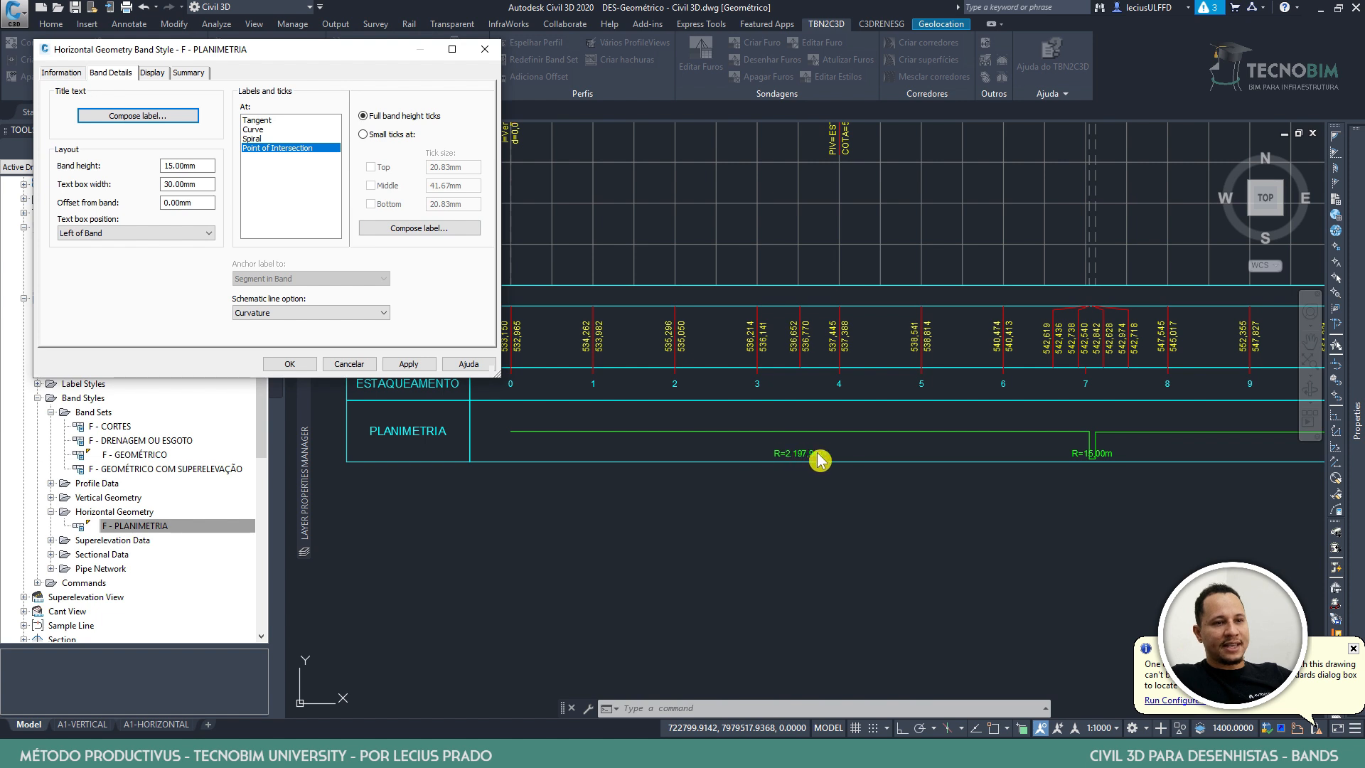
{"action": "left_click", "coordinate": [286, 122]}
{"action": "left_click", "coordinate": [363, 134]}
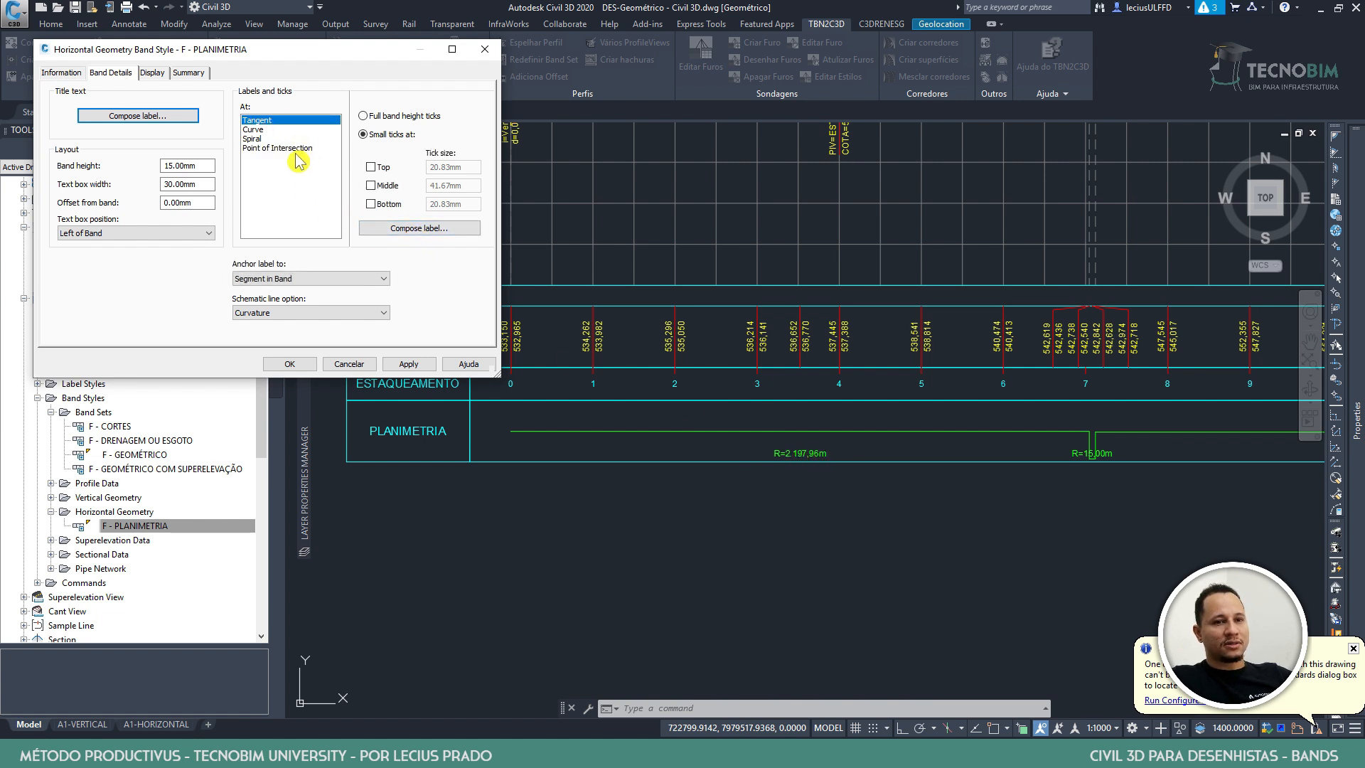
Inspect the Radius expression in the Curve label's Texto component, and leave the label composer without saving
{"action": "left_click", "coordinate": [269, 130]}
{"action": "left_click", "coordinate": [407, 223]}
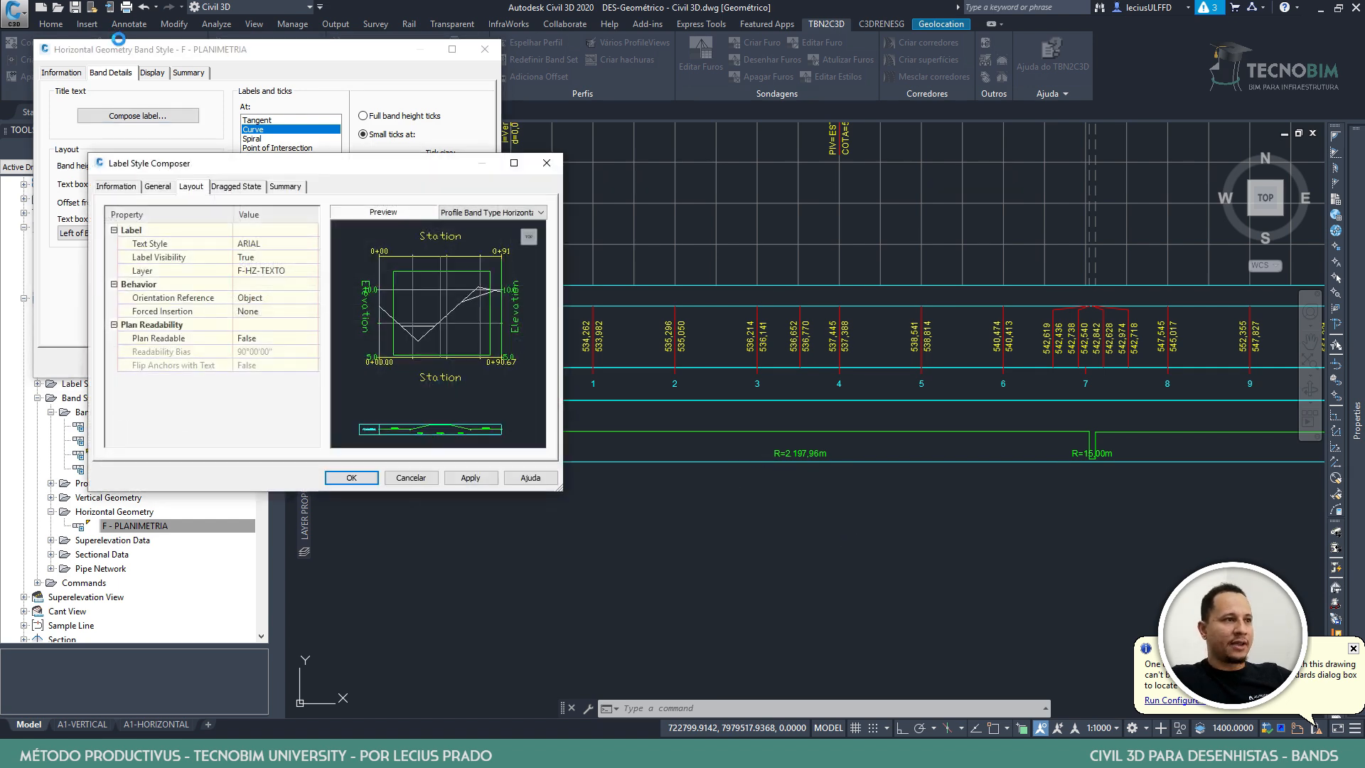
{"action": "left_click", "coordinate": [142, 186]}
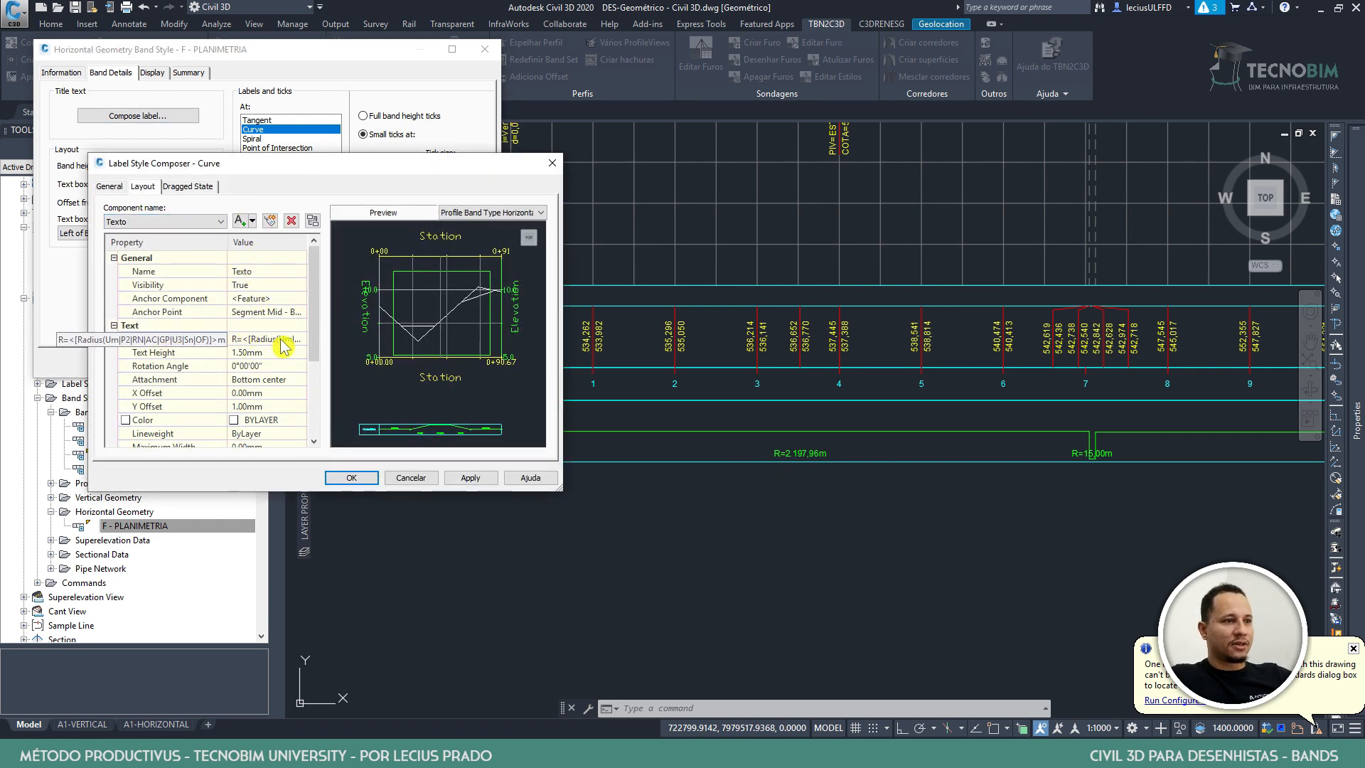
{"action": "left_click", "coordinate": [411, 478]}
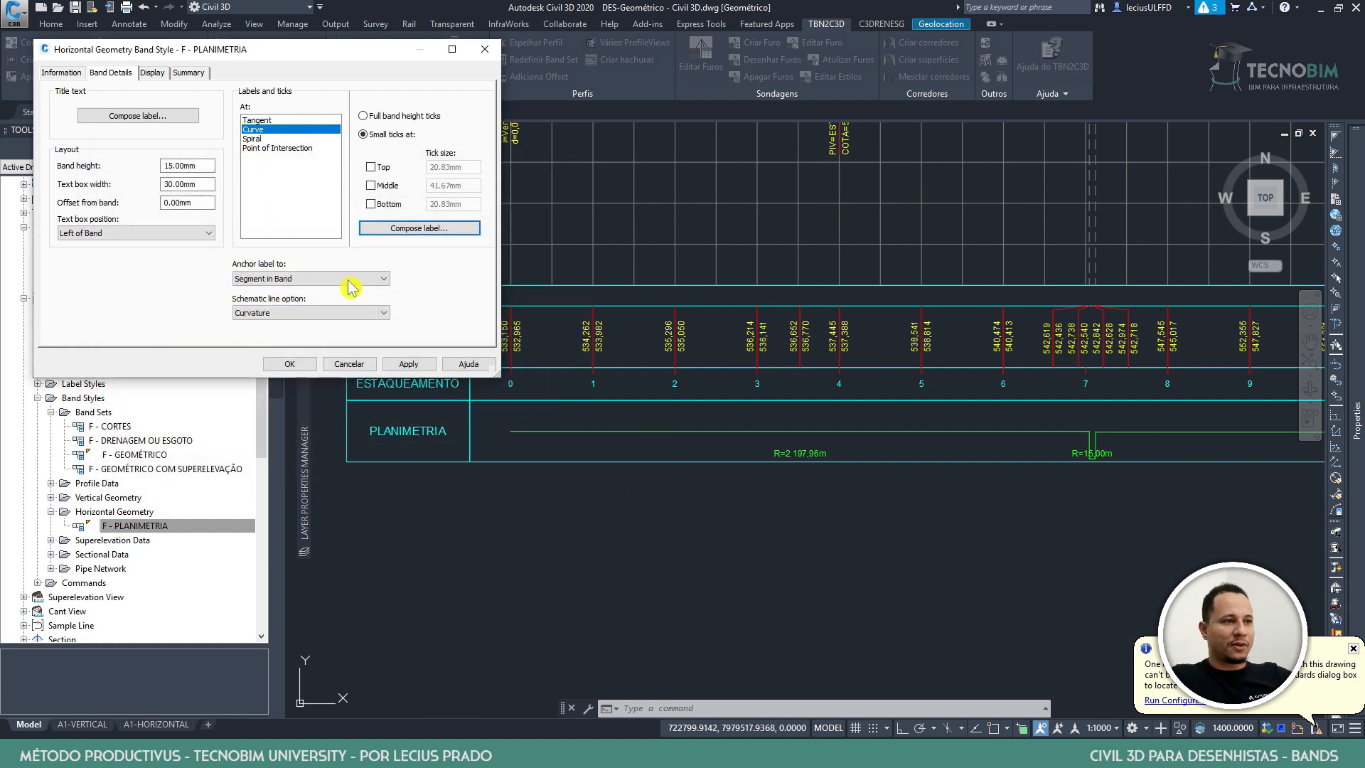
Try hiding Schematic Diagram Tangents in the F - PLANIMETRIA style, turn the component back on, and accept the style
{"action": "left_click", "coordinate": [152, 73]}
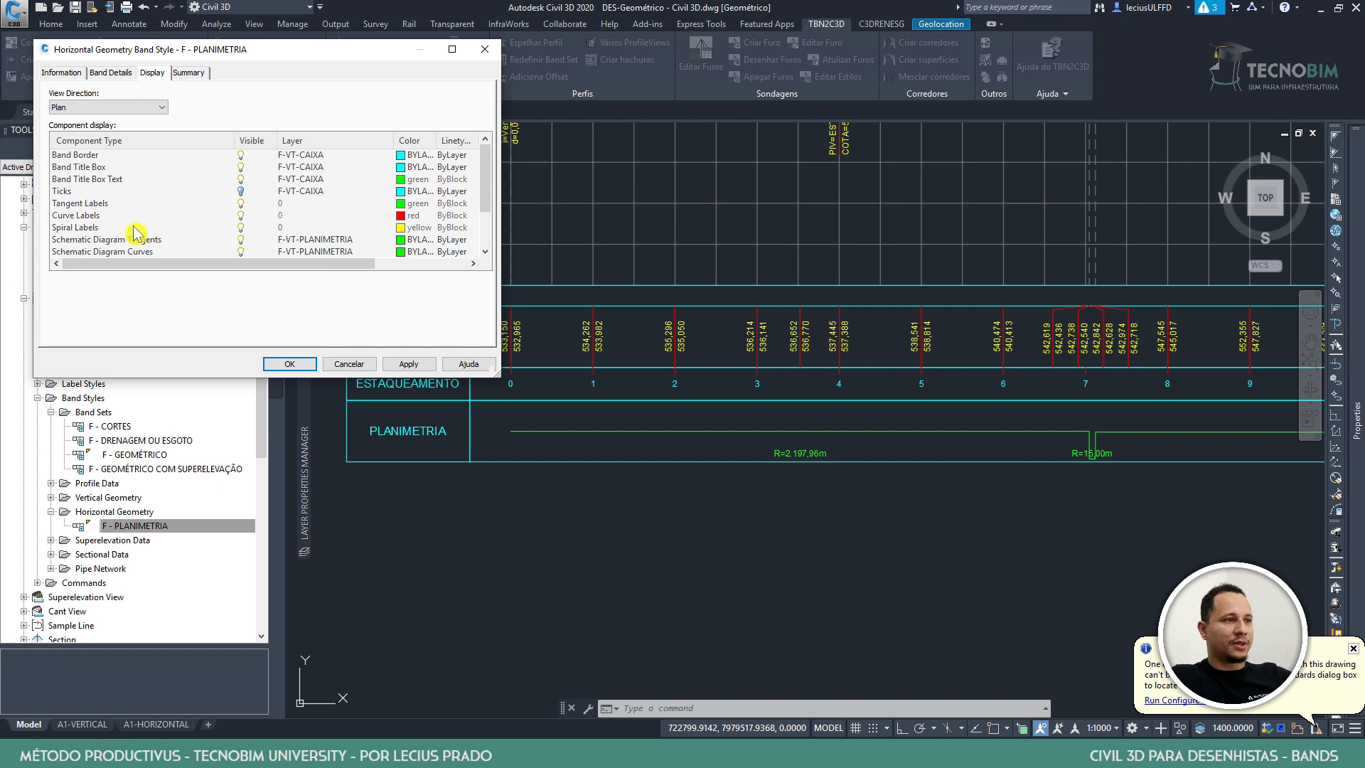
{"action": "scroll", "coordinate": [200, 194], "scroll_direction": "down", "scroll_amount": 2}
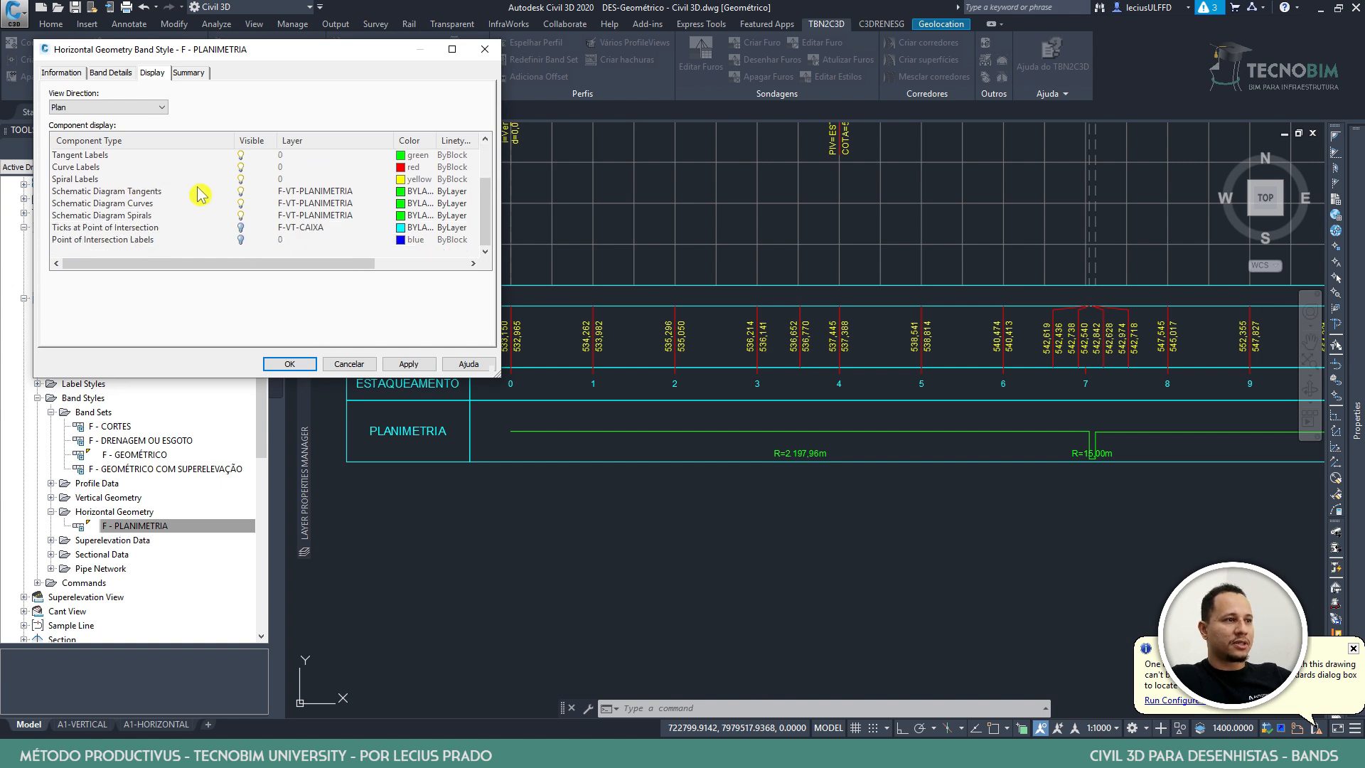
{"action": "left_click", "coordinate": [240, 191]}
{"action": "left_click", "coordinate": [411, 364]}
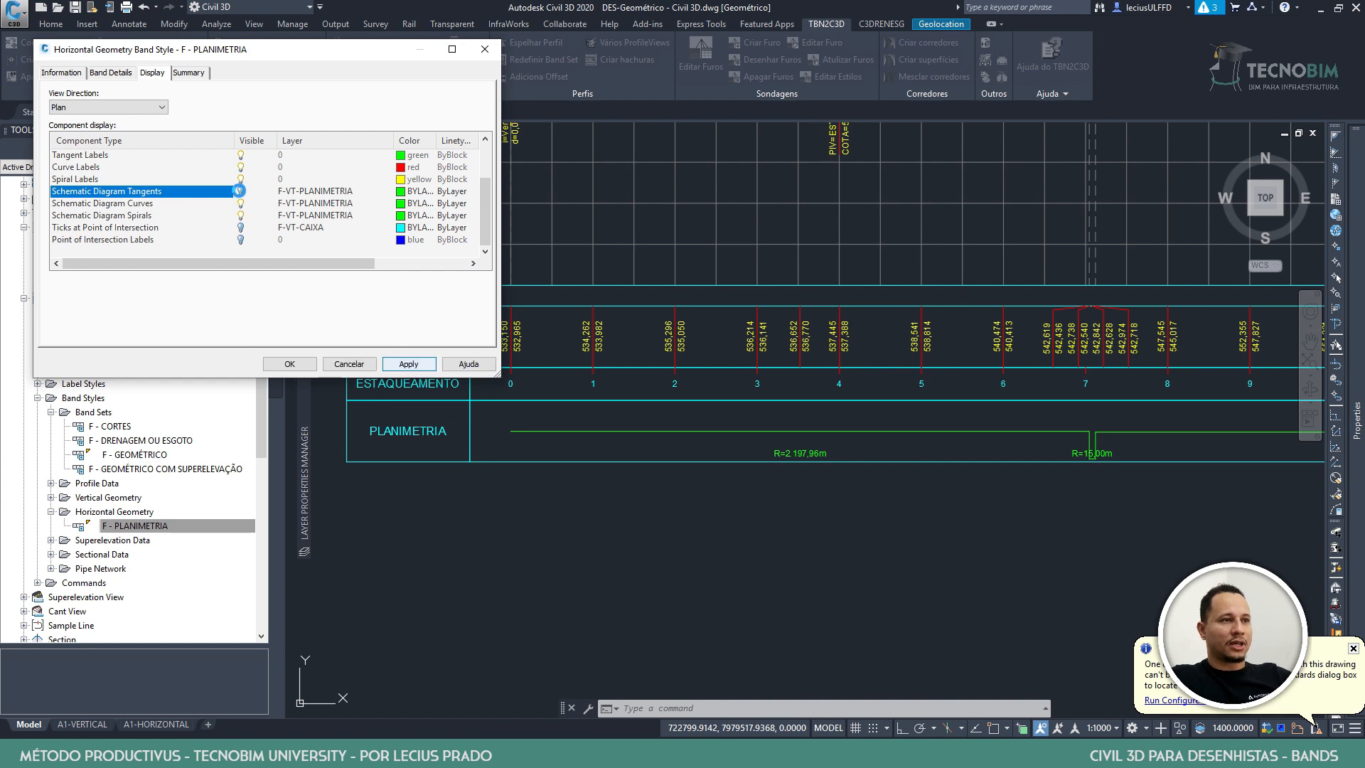
{"action": "left_click", "coordinate": [240, 191]}
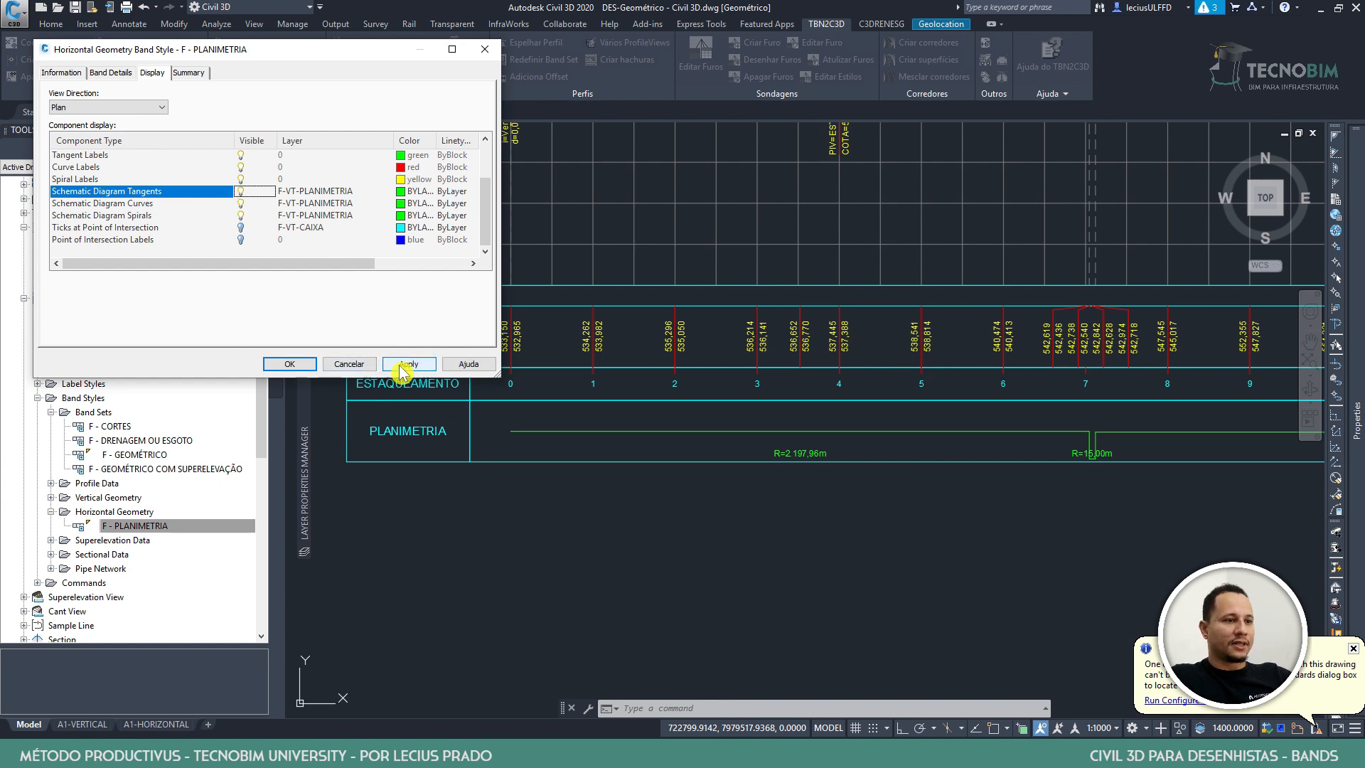
{"action": "left_click", "coordinate": [288, 364]}
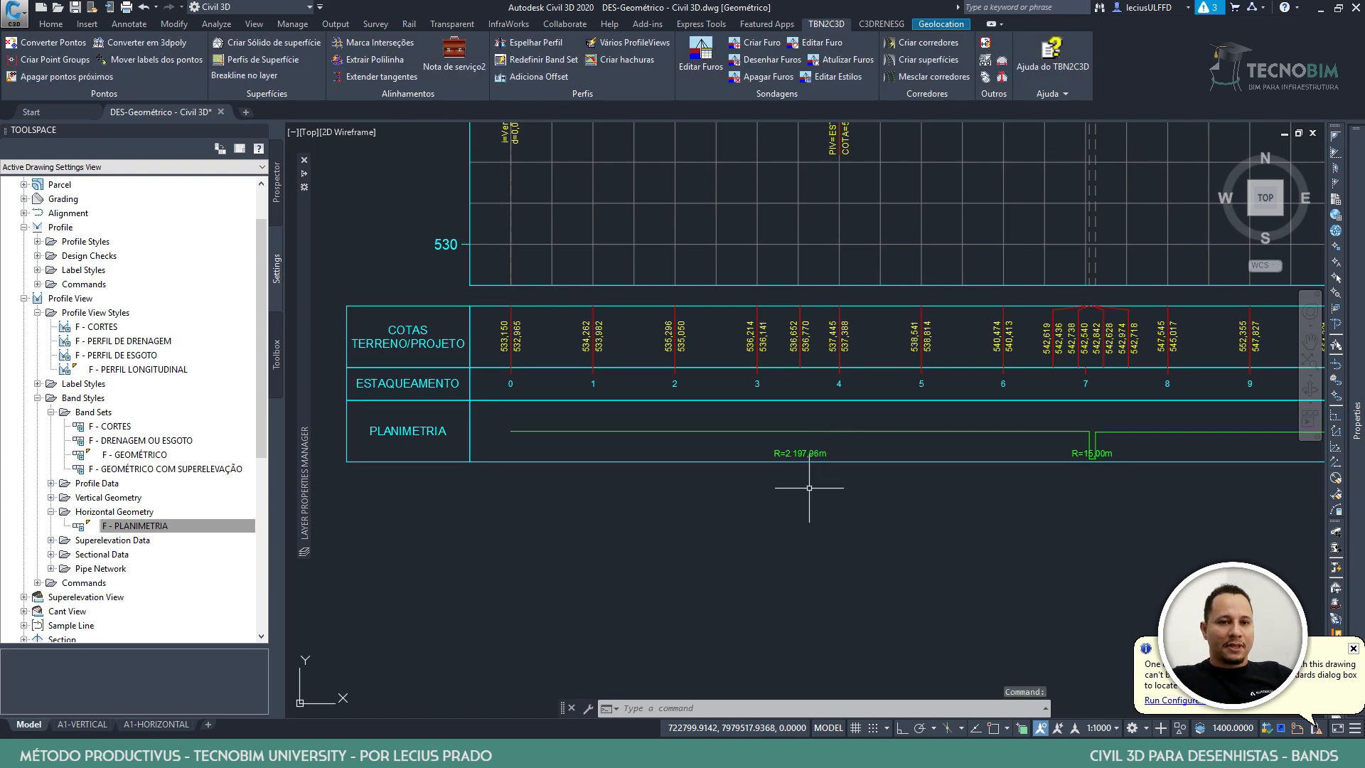
Examine the PLANIMETRIA band's curvature diagram and labels along the full length of the Av. Caminho do Lago profile view
{"action": "scroll", "coordinate": [809, 488], "scroll_direction": "down", "scroll_amount": 2}
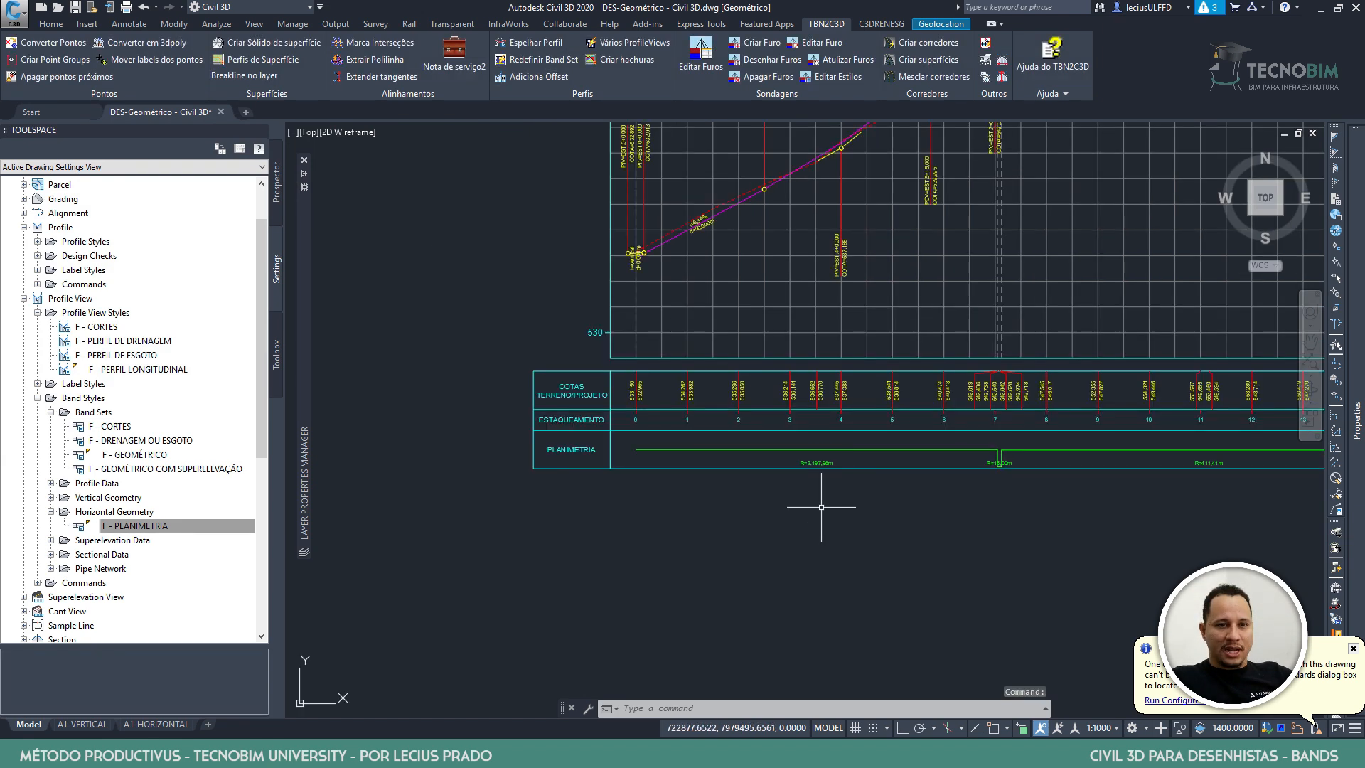
{"action": "middle_click_drag", "start_coordinate": [1127, 512], "coordinate": [658, 512]}
{"action": "scroll", "coordinate": [856, 485], "scroll_direction": "down", "scroll_amount": 4}
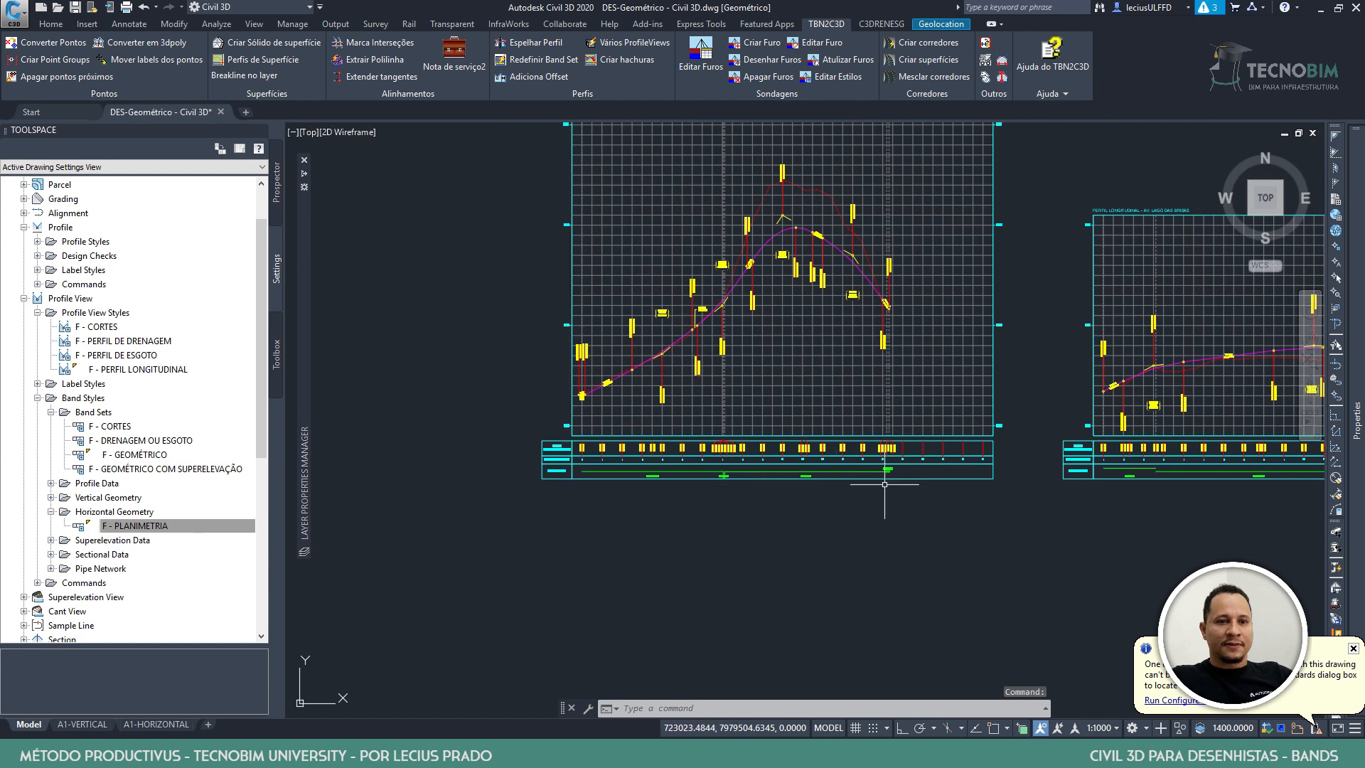
{"action": "mouse_move", "coordinate": [1004, 487]}
{"action": "middle_mouse_down"}
{"action": "mouse_move", "coordinate": [603, 479]}
{"action": "mouse_move", "coordinate": [1128, 530]}
{"action": "middle_mouse_up"}
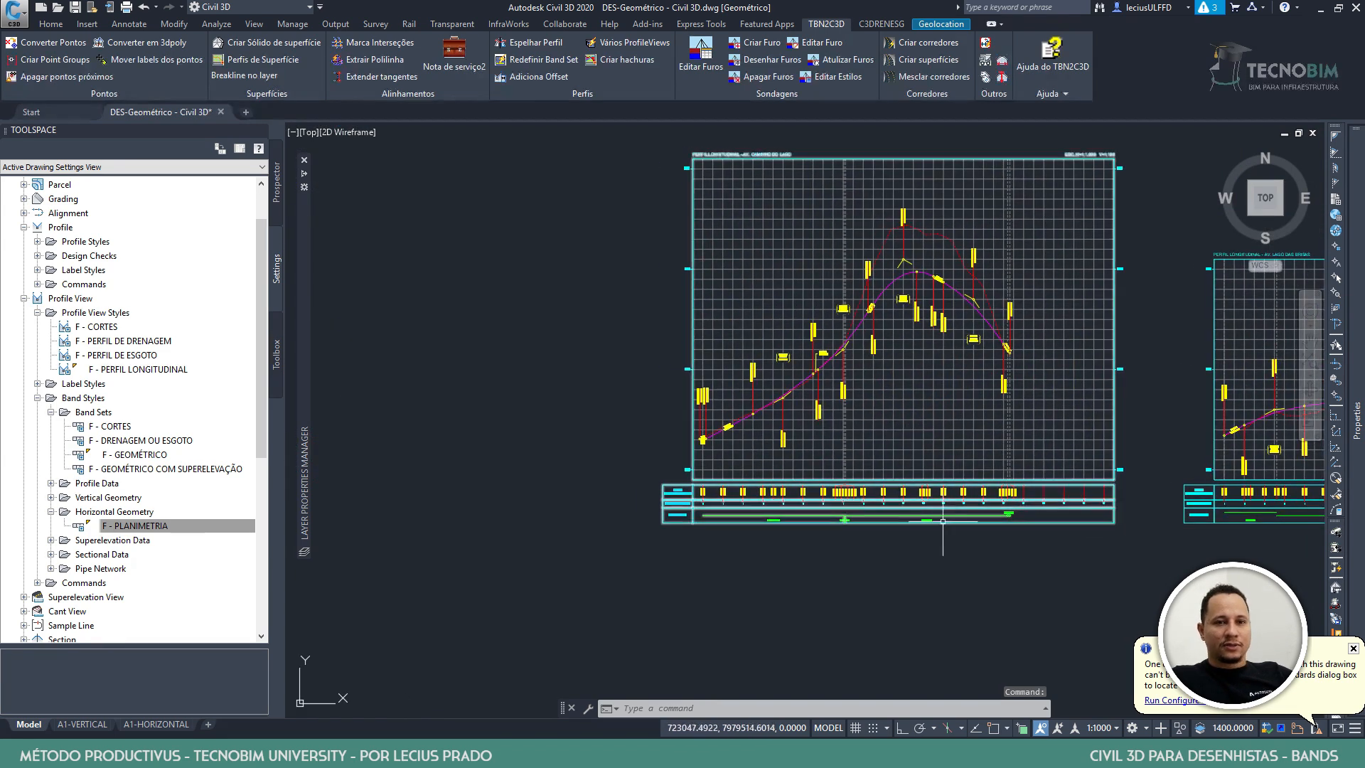
{"action": "scroll", "coordinate": [953, 512], "scroll_direction": "up", "scroll_amount": 4}
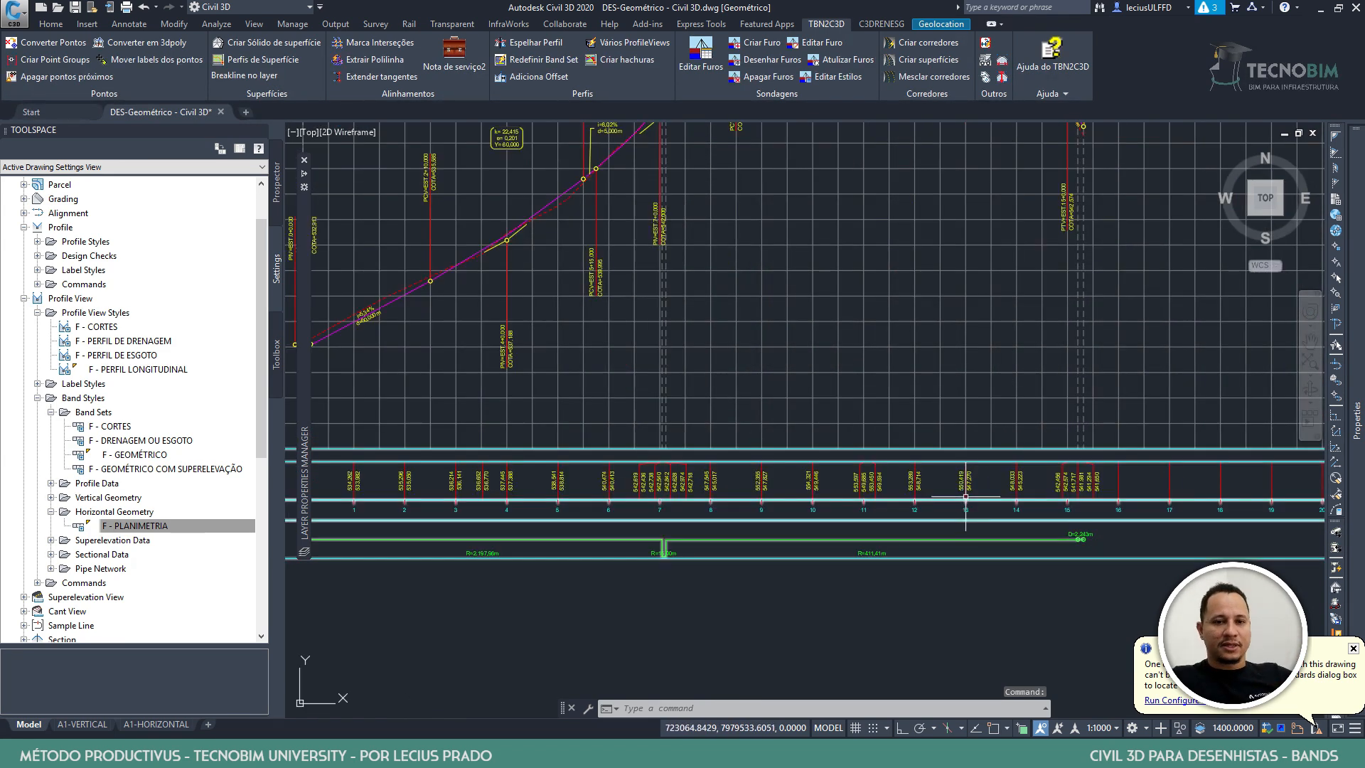
{"action": "scroll", "coordinate": [953, 512], "scroll_direction": "down", "scroll_amount": 2}
{"action": "middle_click_drag", "start_coordinate": [1131, 487], "coordinate": [976, 496]}
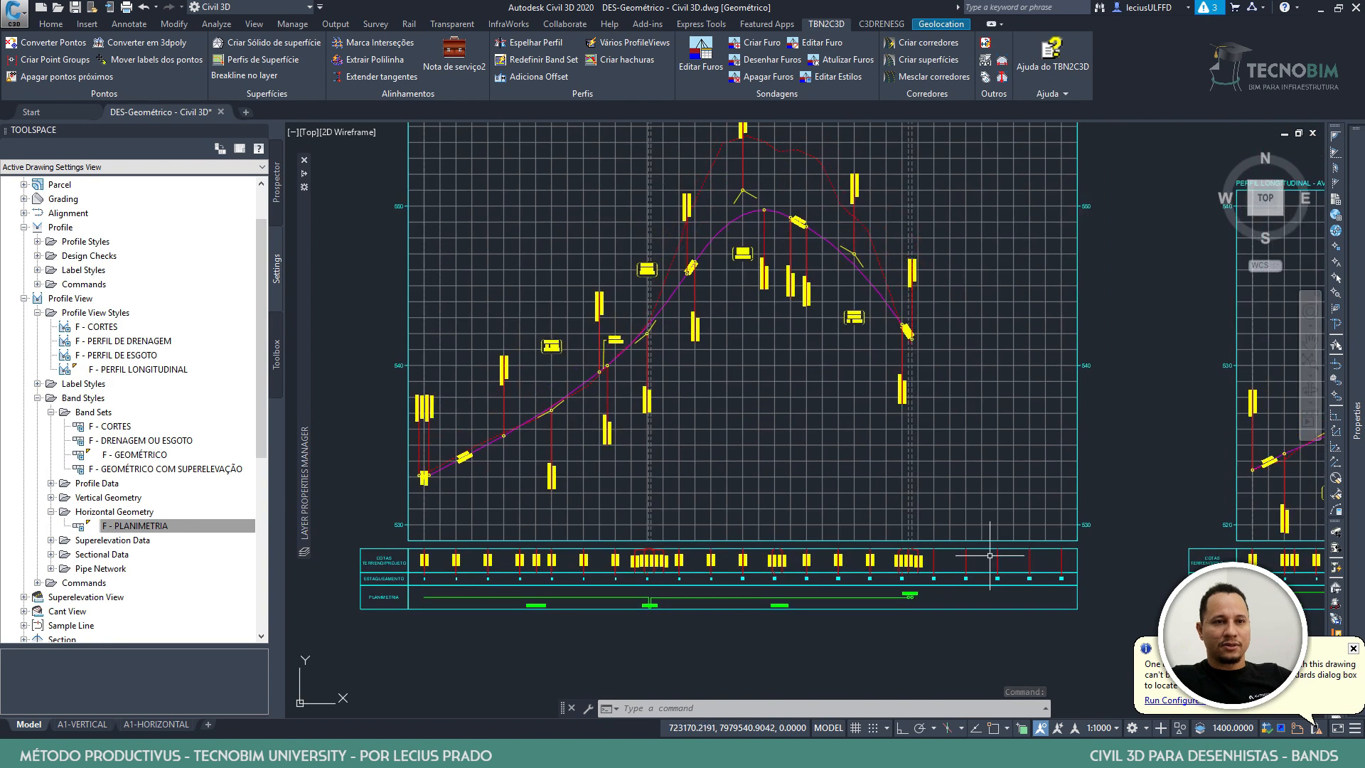
{"action": "scroll", "coordinate": [864, 501], "scroll_direction": "down", "scroll_amount": 2}
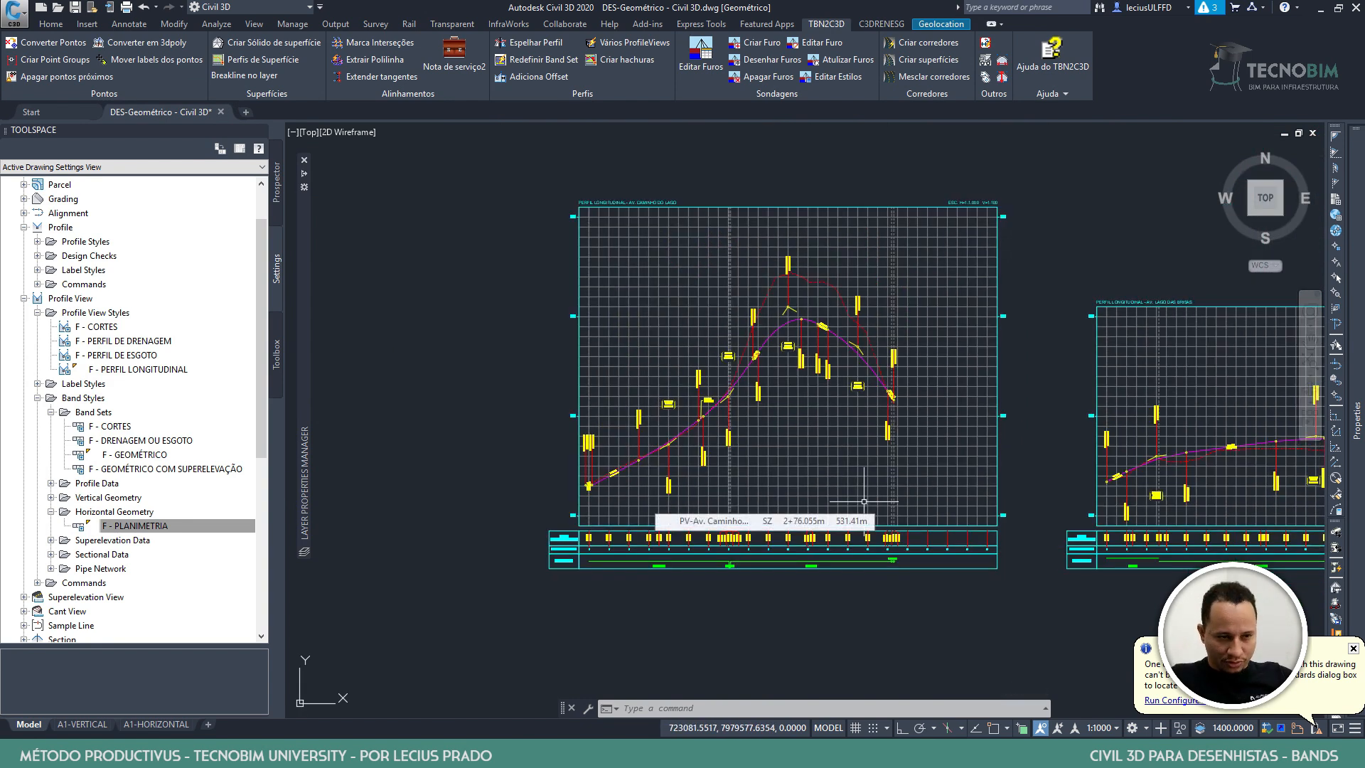
Add a Superelevation band with the F - SUPERELEVAÇÃO style below the Av. Caminho do Lago profile view, and apply it
{"action": "left_click", "coordinate": [693, 506]}
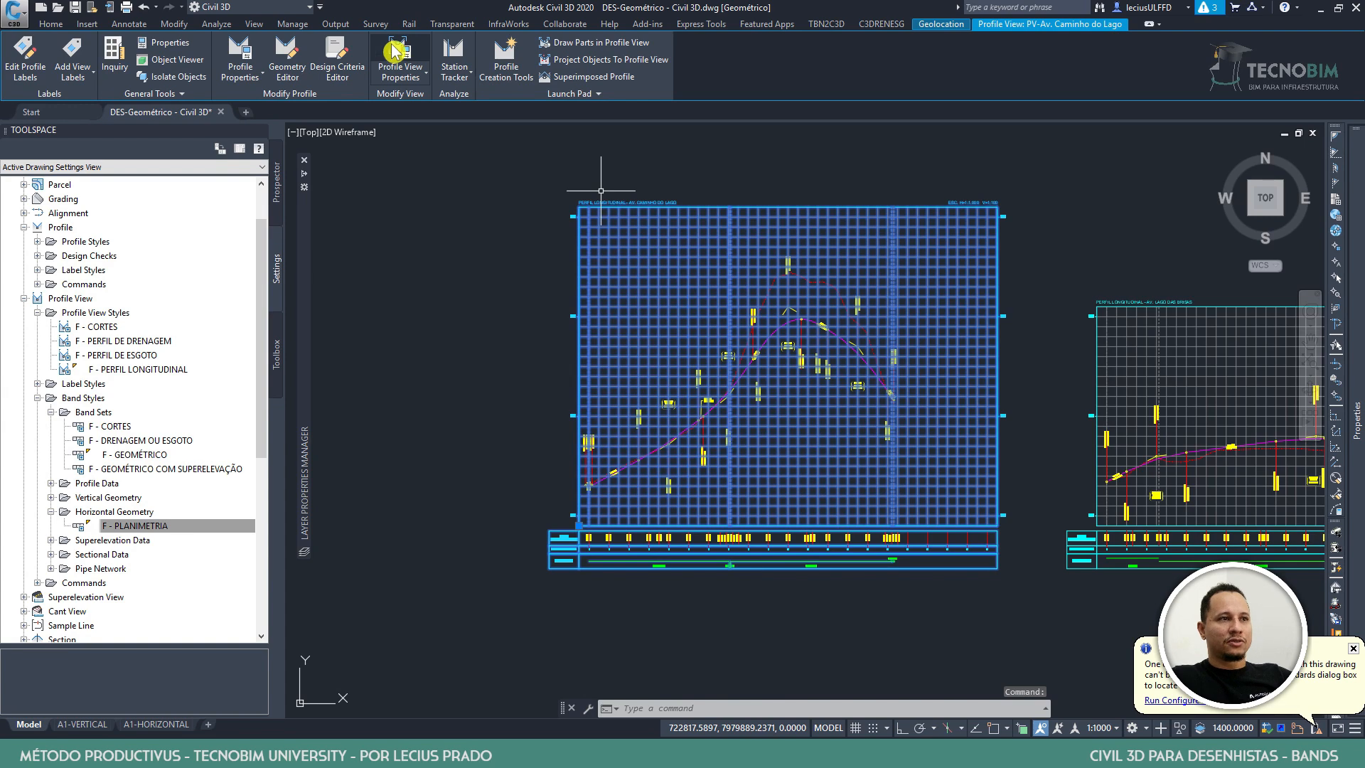
{"action": "left_click", "coordinate": [395, 51]}
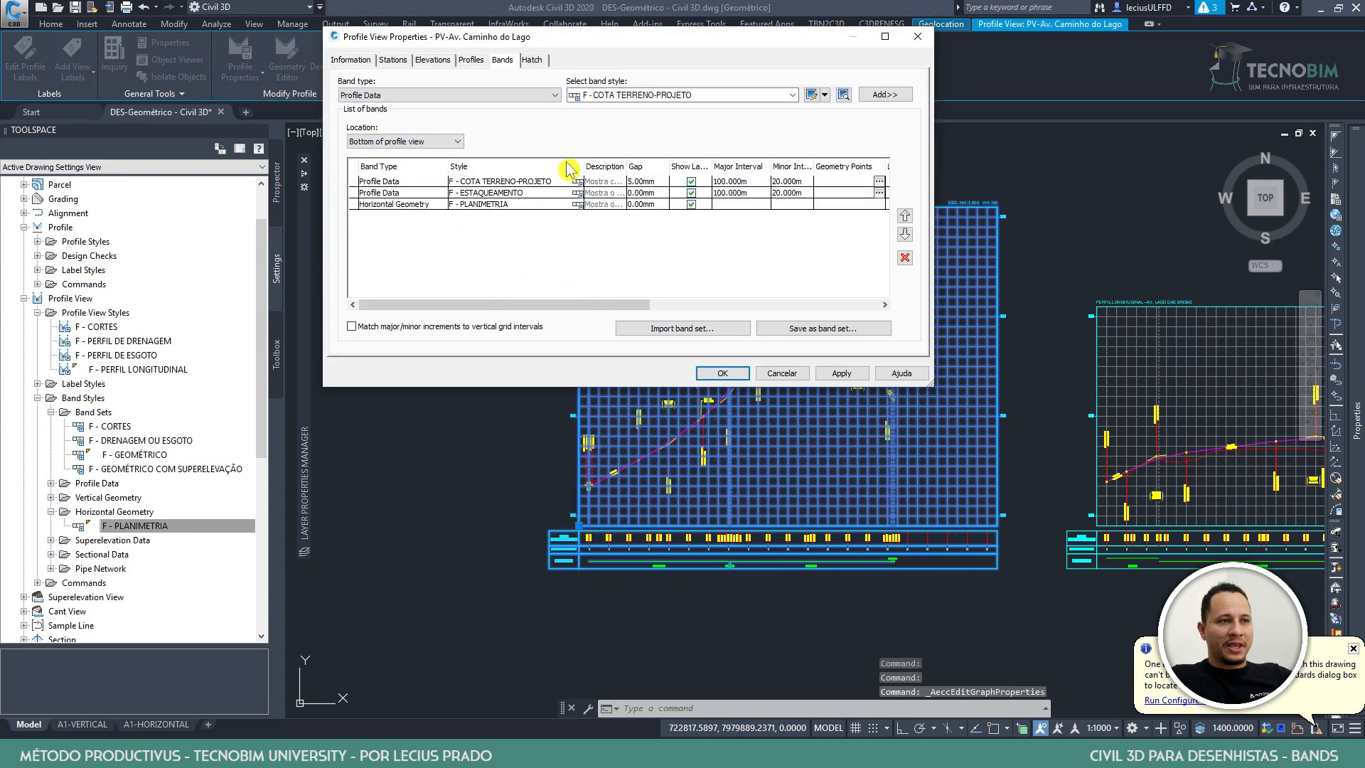
{"action": "left_click", "coordinate": [482, 96]}
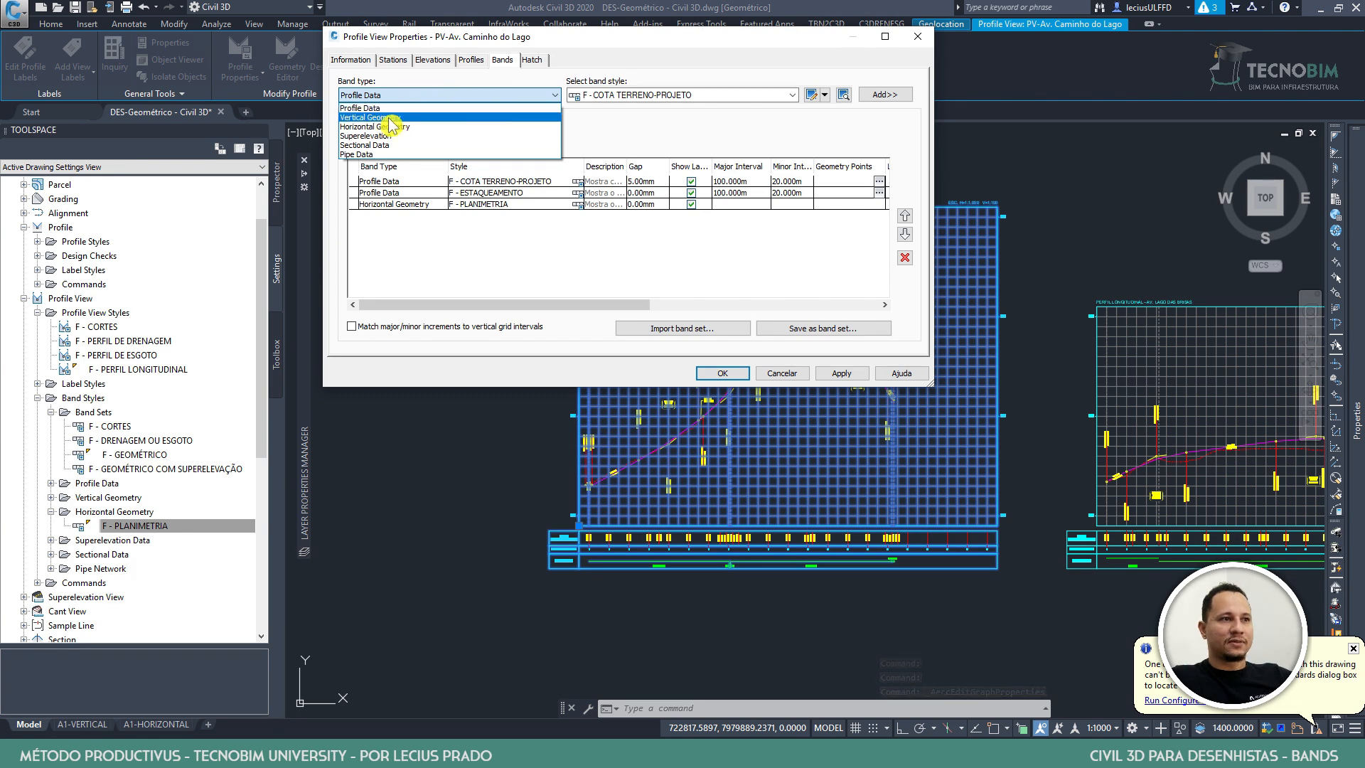
{"action": "left_click", "coordinate": [366, 136]}
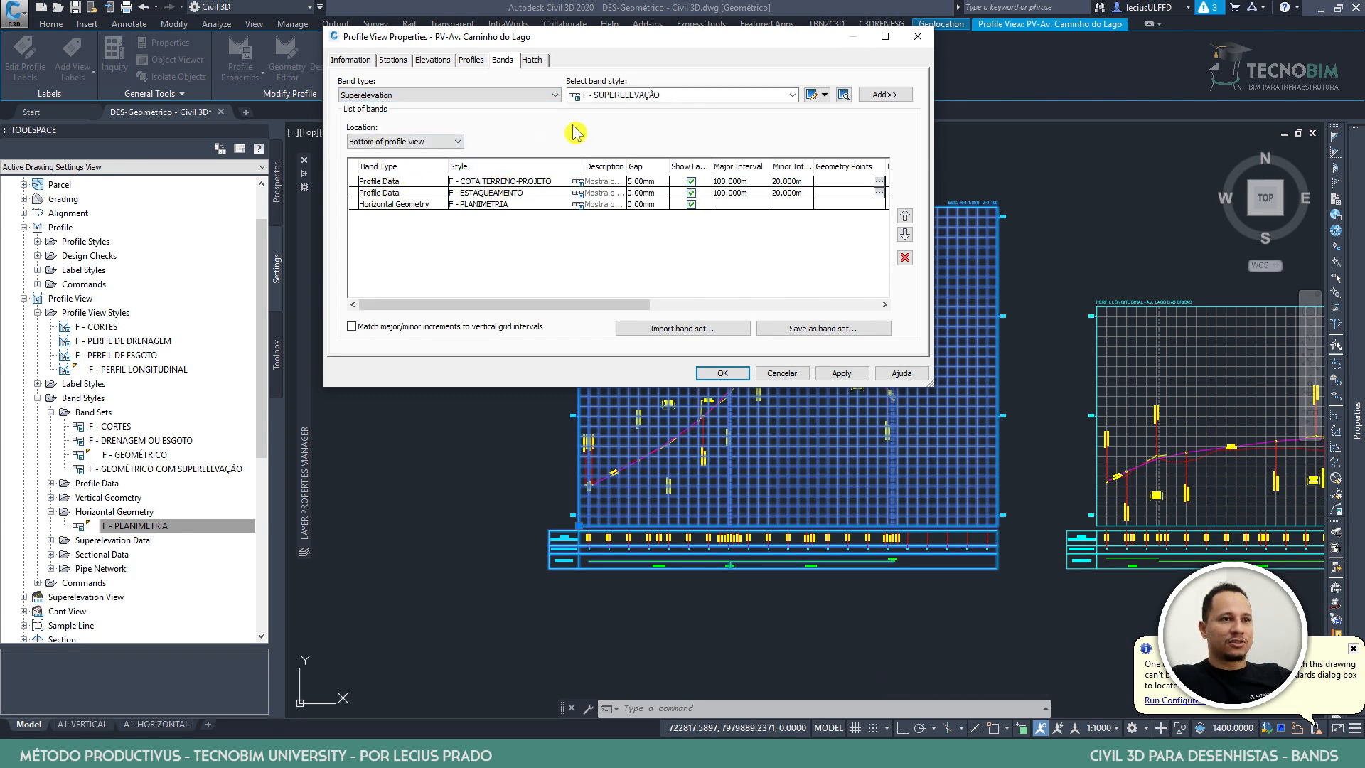
{"action": "left_click", "coordinate": [884, 95]}
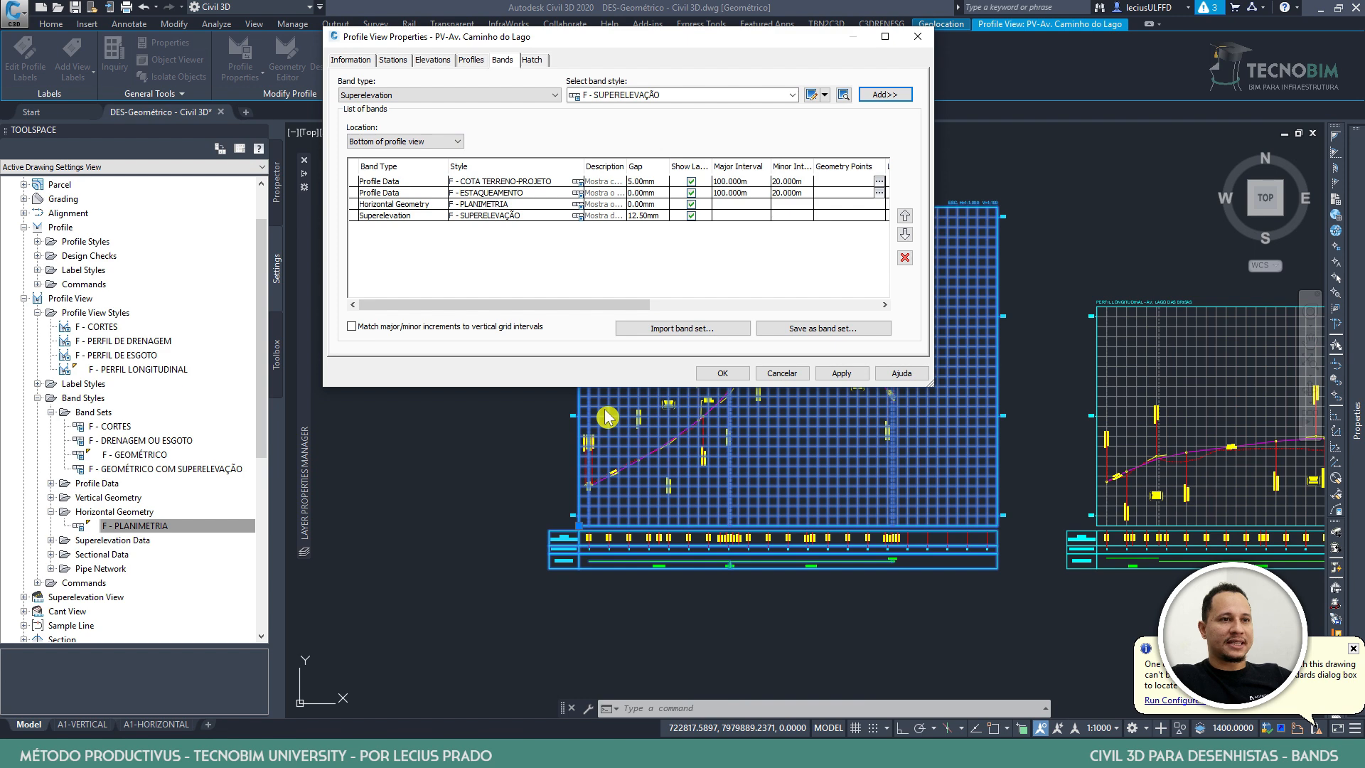
{"action": "left_click", "coordinate": [845, 373]}
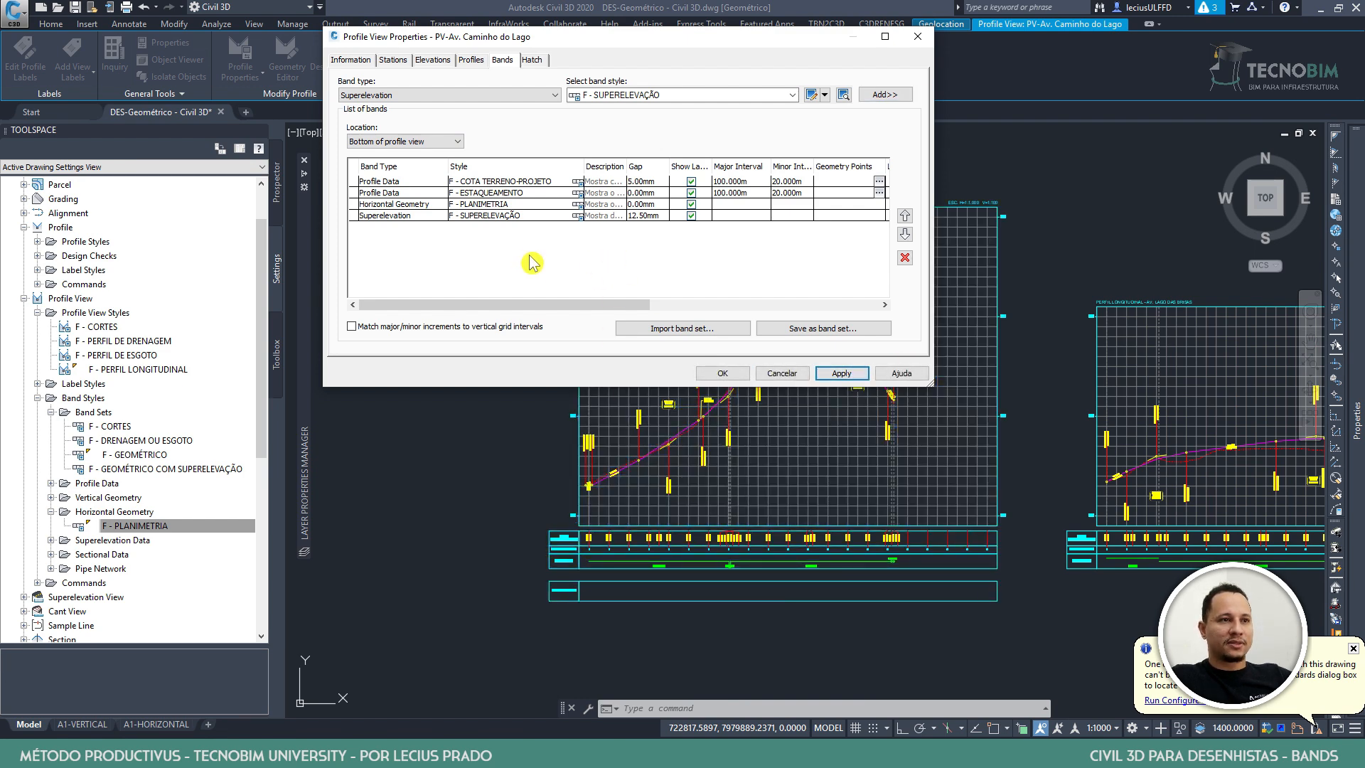
Check the available superelevation band styles, remove the F - SUPERELEVAÇÃO band from the profile view, and accept the properties
{"action": "left_click", "coordinate": [527, 216]}
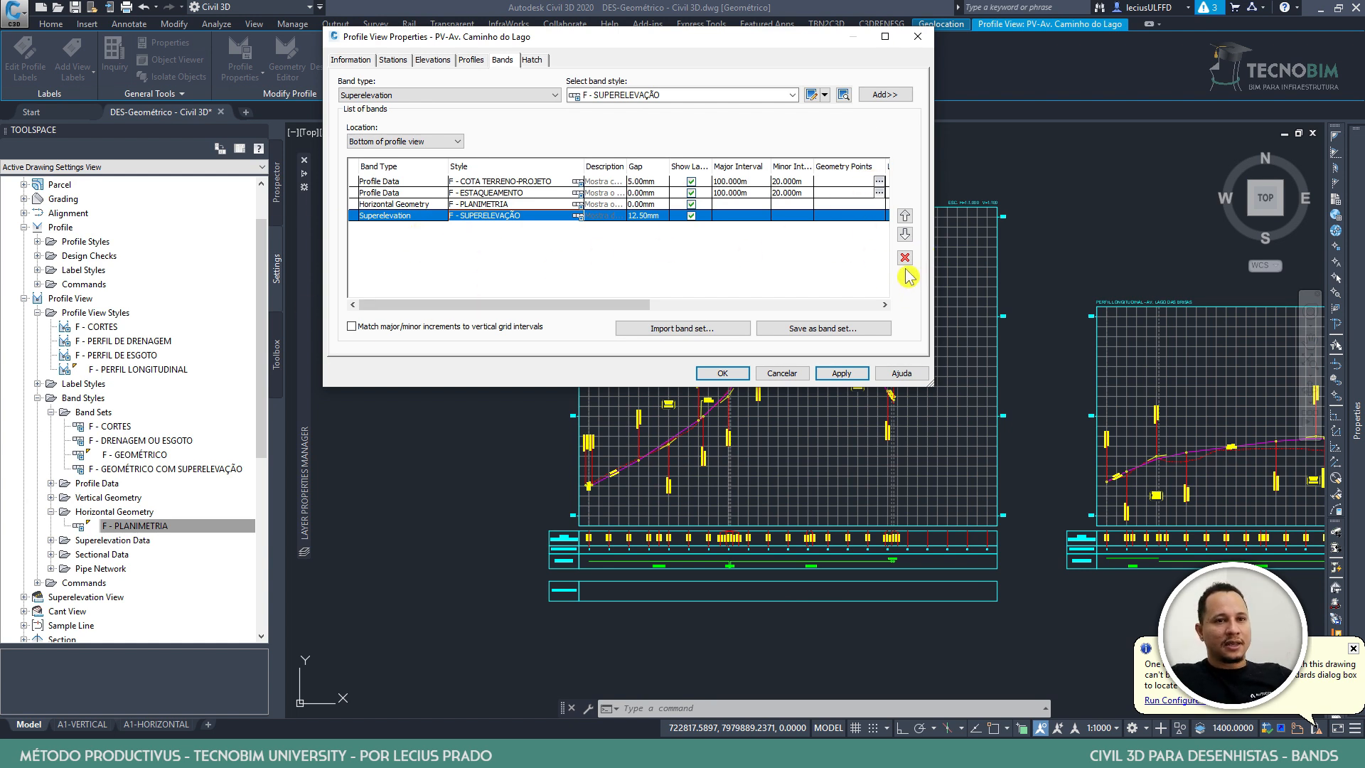
{"action": "left_click", "coordinate": [657, 96]}
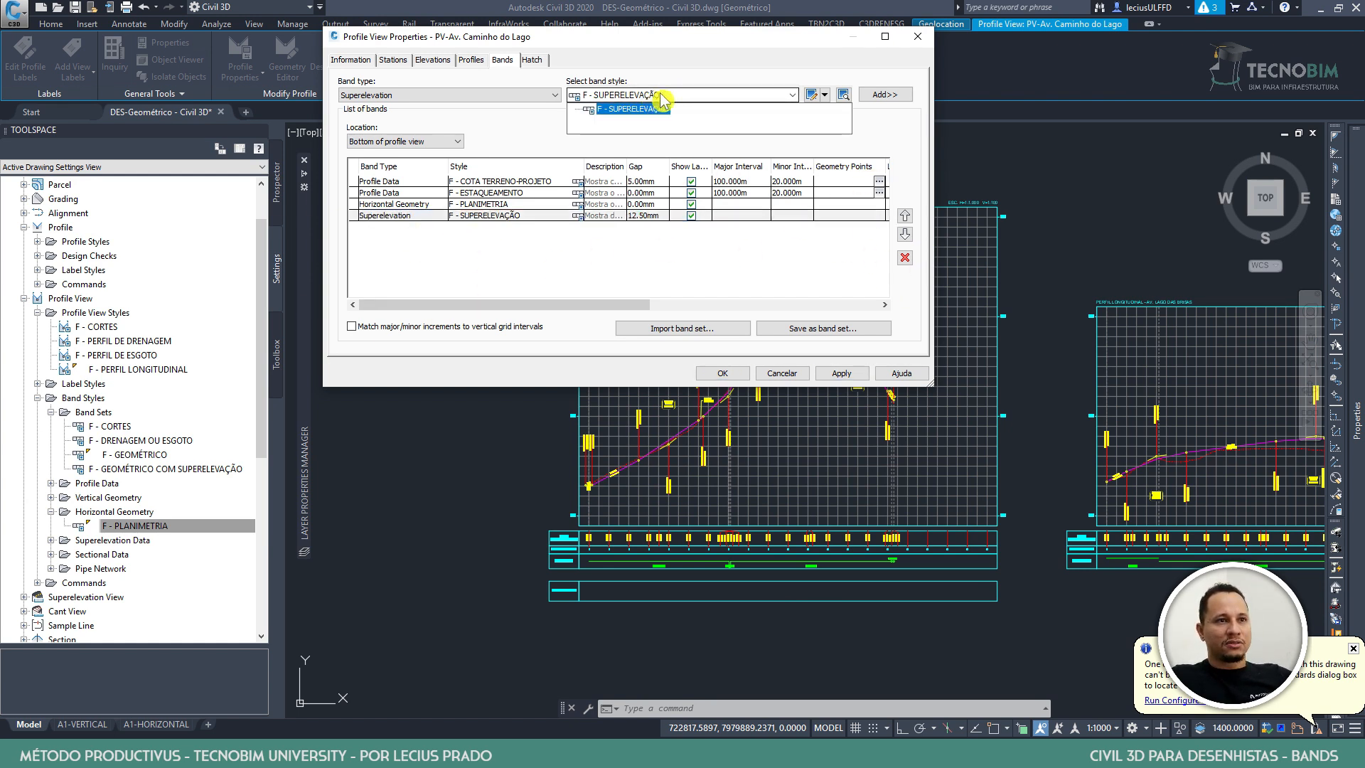
{"action": "left_click", "coordinate": [635, 109]}
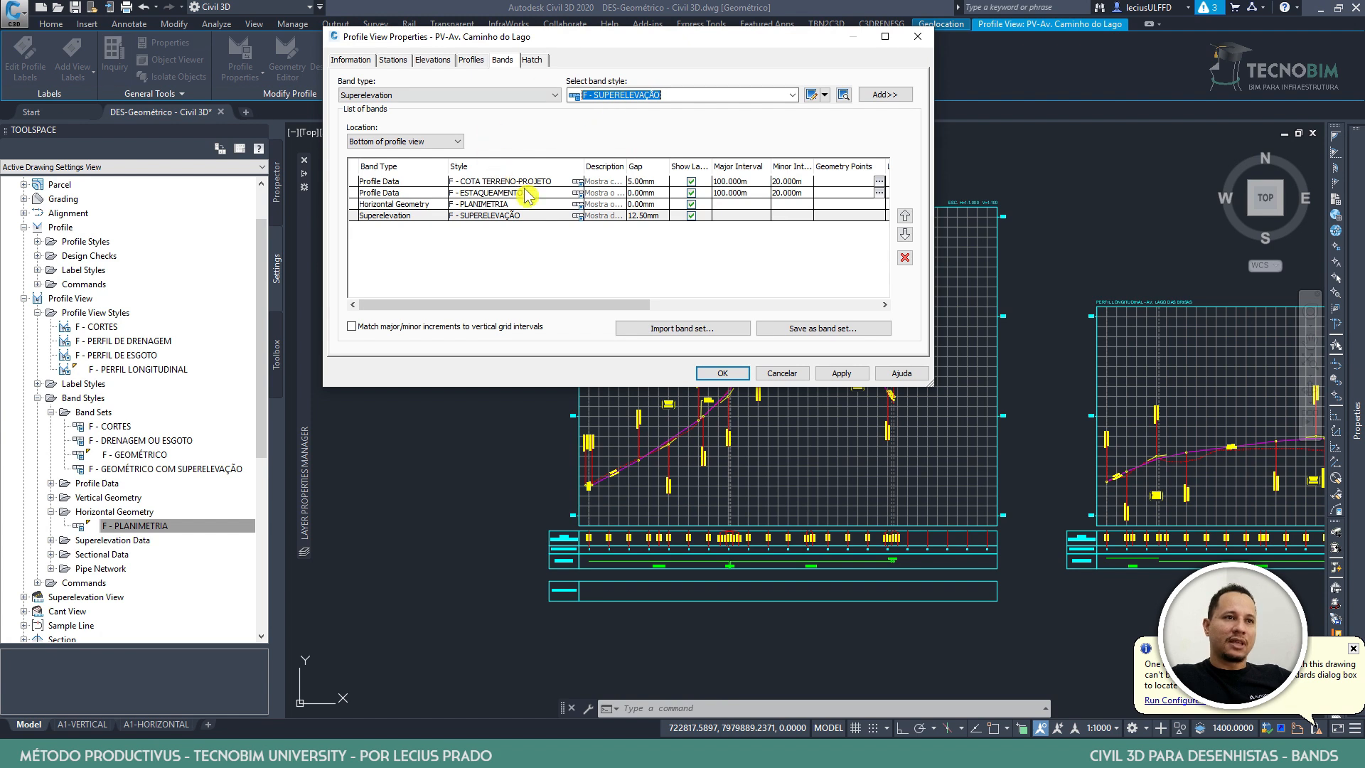
{"action": "left_click", "coordinate": [523, 216]}
{"action": "left_click", "coordinate": [905, 257]}
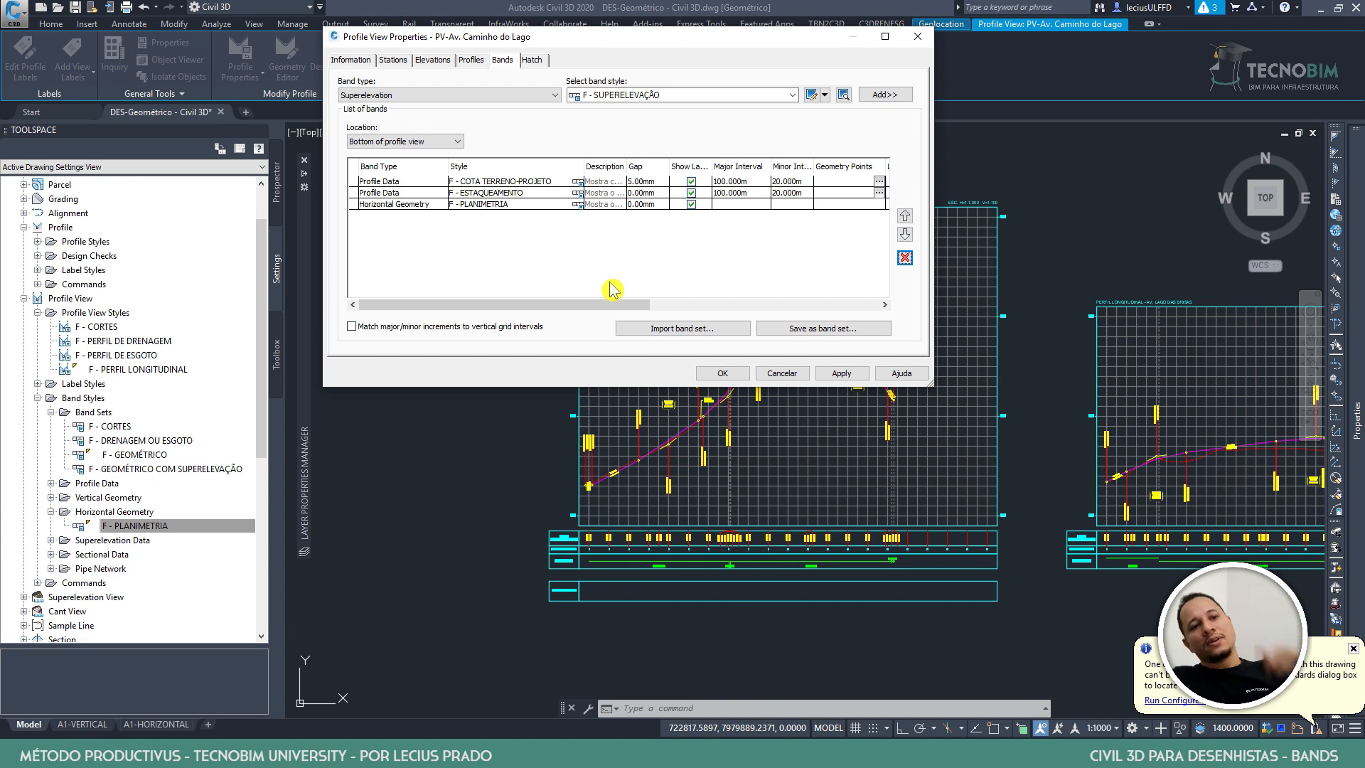
{"action": "left_click", "coordinate": [722, 372]}
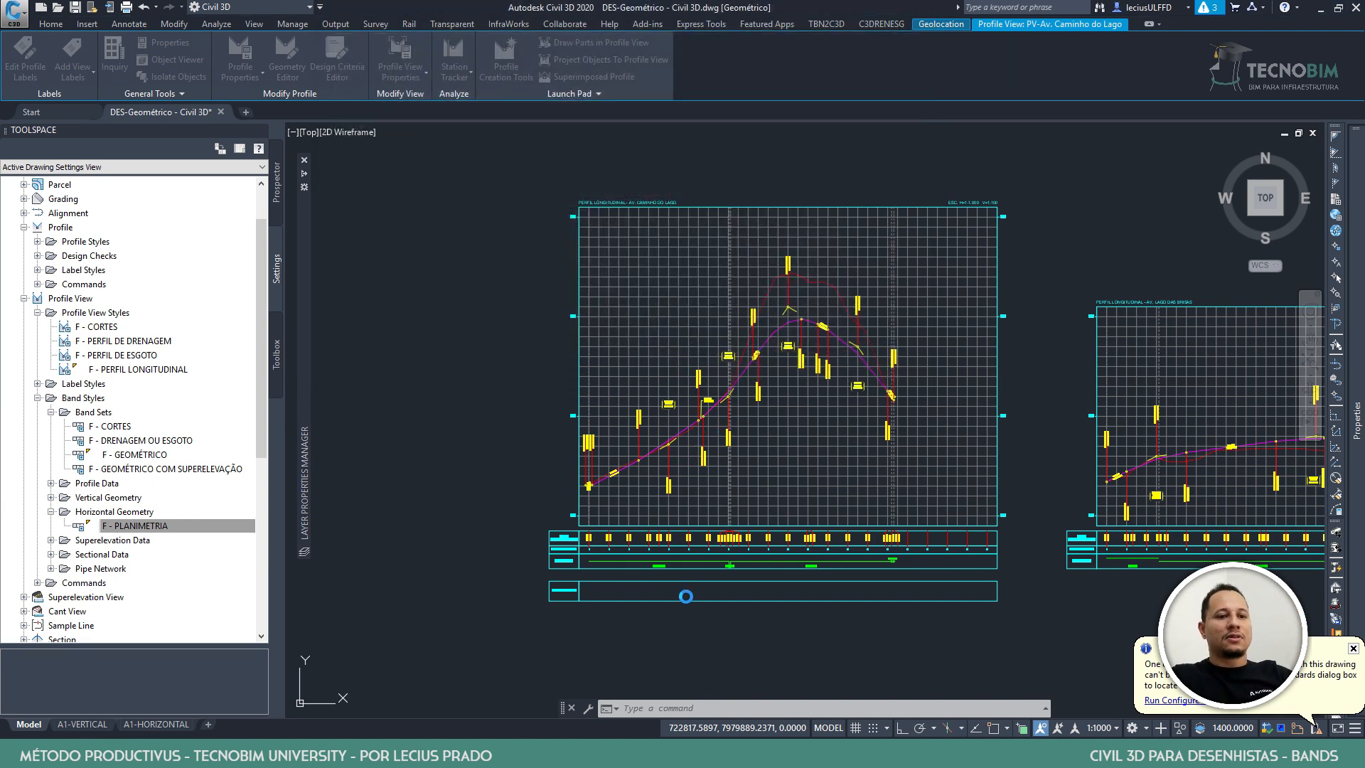